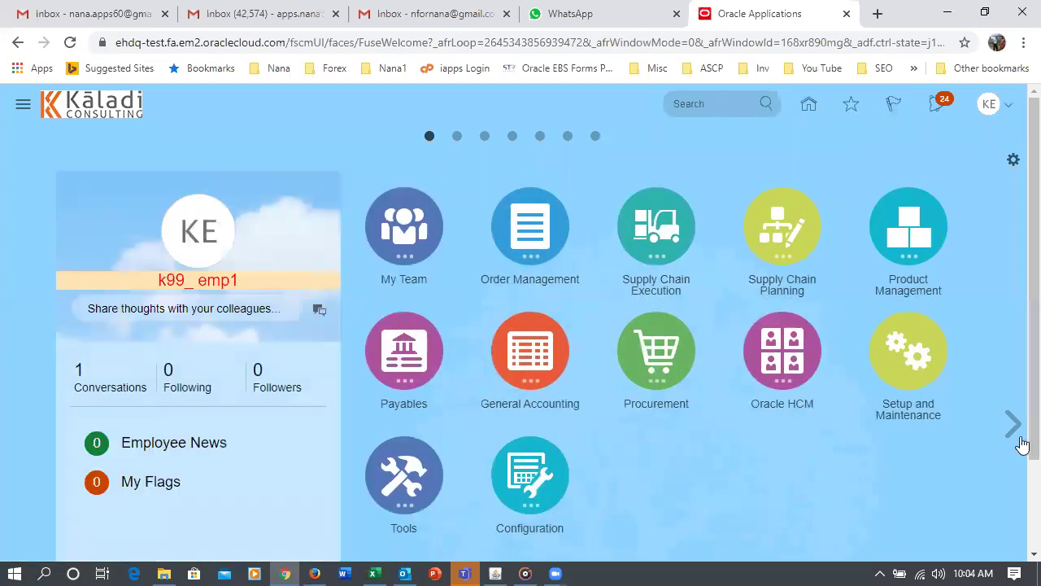
Open Manage Agreements from the Procurement area's purchase agreements and search for the buyer's own agreements
{"action": "left_click", "coordinate": [686, 374]}
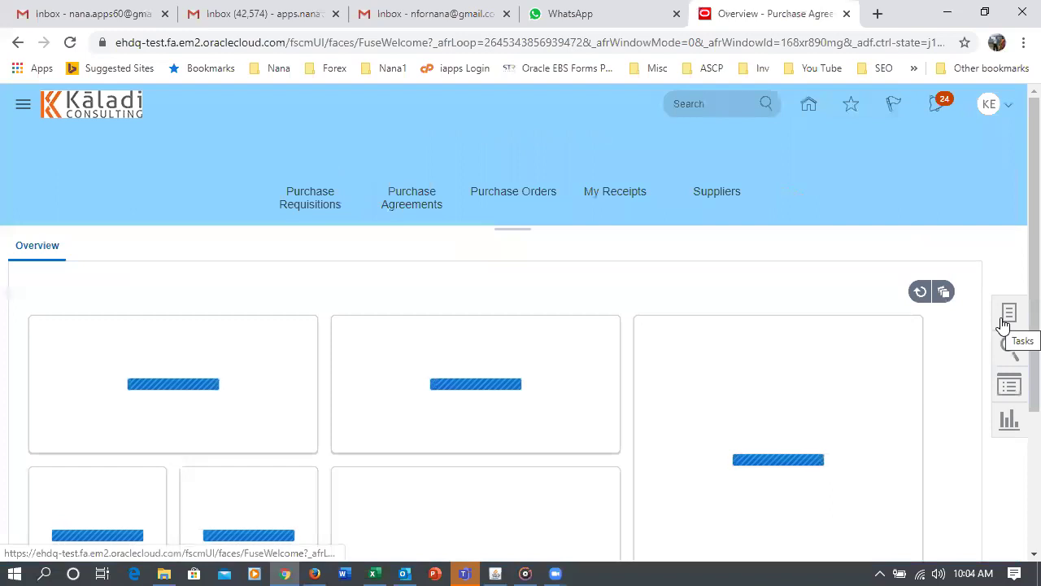
{"action": "left_click", "coordinate": [1010, 316]}
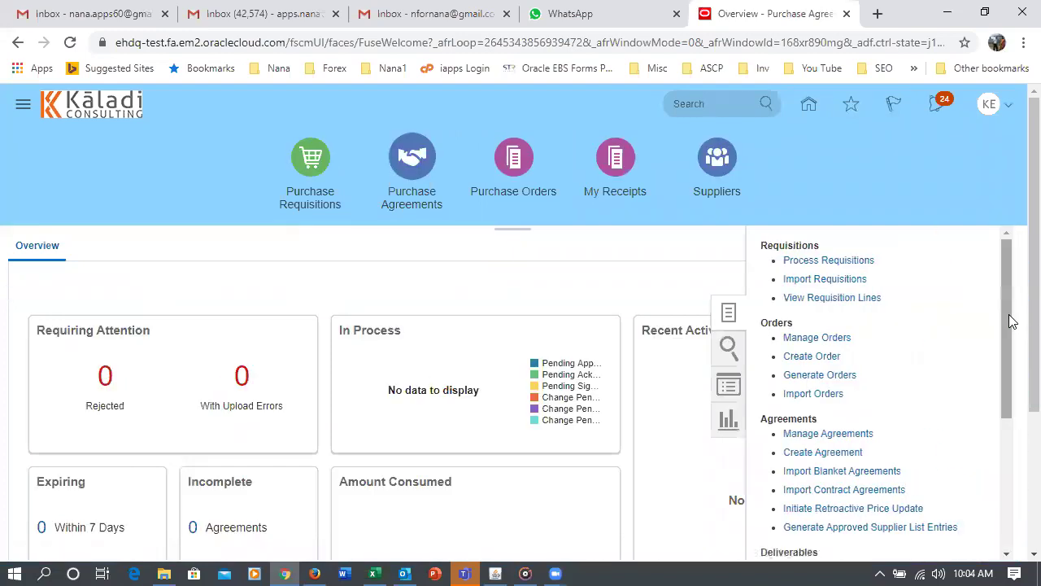
{"action": "left_click", "coordinate": [797, 435]}
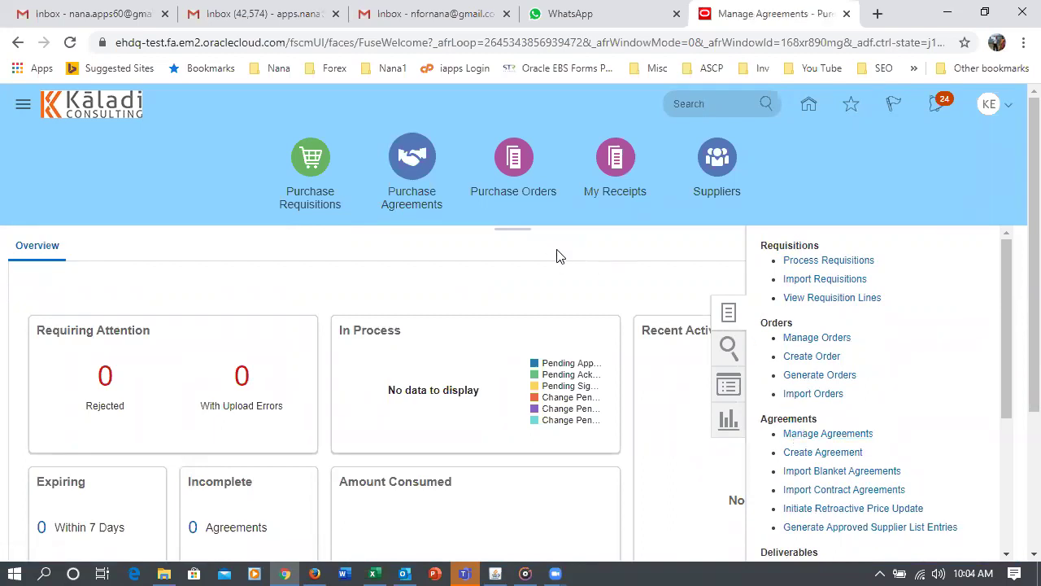
{"action": "scroll", "coordinate": [832, 499], "scroll_direction": "down", "scroll_amount": 2}
{"action": "left_click", "coordinate": [844, 392]}
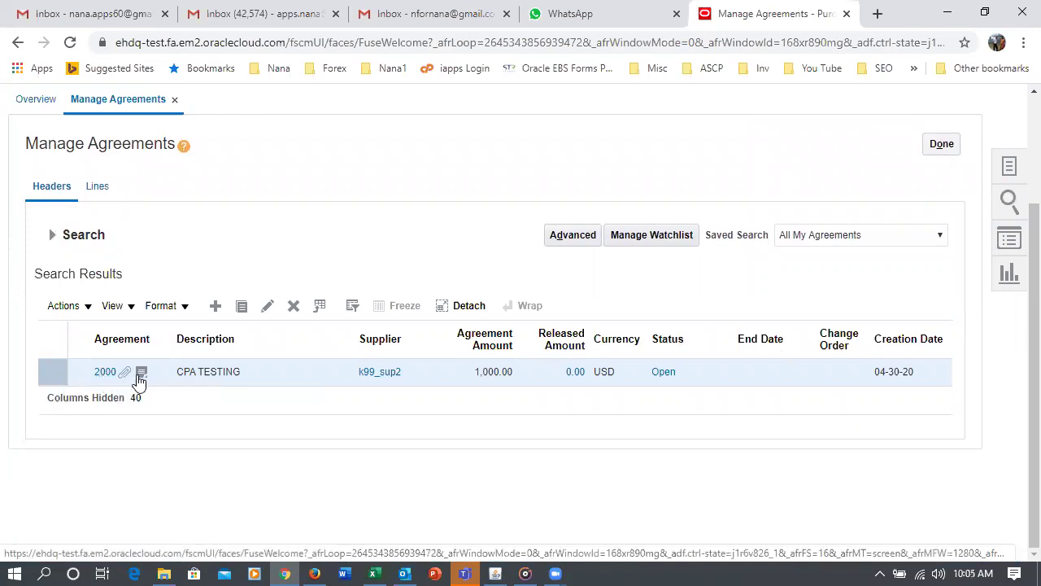
Review contract purchase agreement 2000, including its terms, notes and attachments, and return to the agreements overview
{"action": "left_click", "coordinate": [107, 373]}
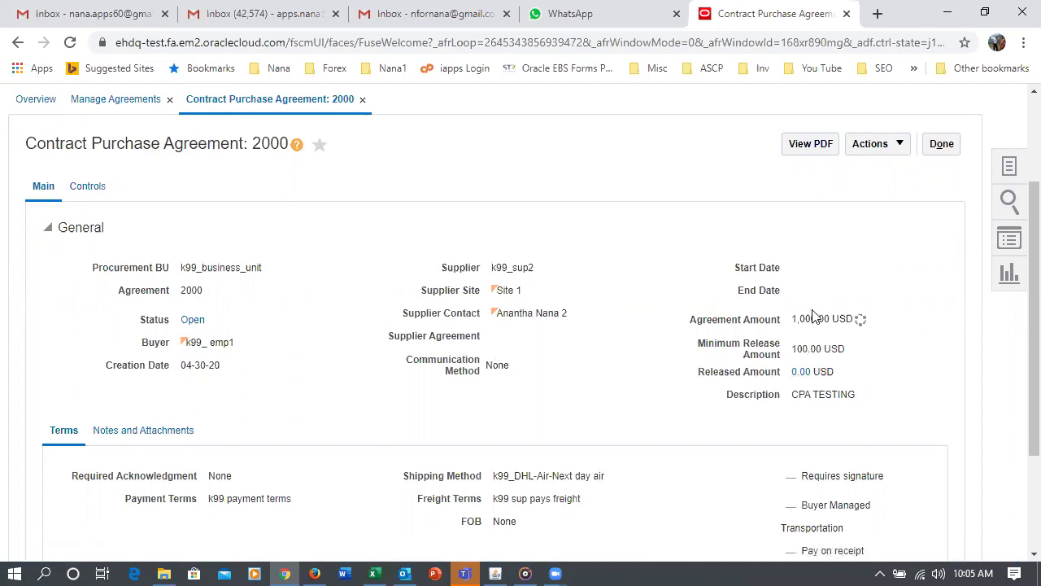
{"action": "scroll", "coordinate": [591, 354], "scroll_direction": "down", "scroll_amount": 2}
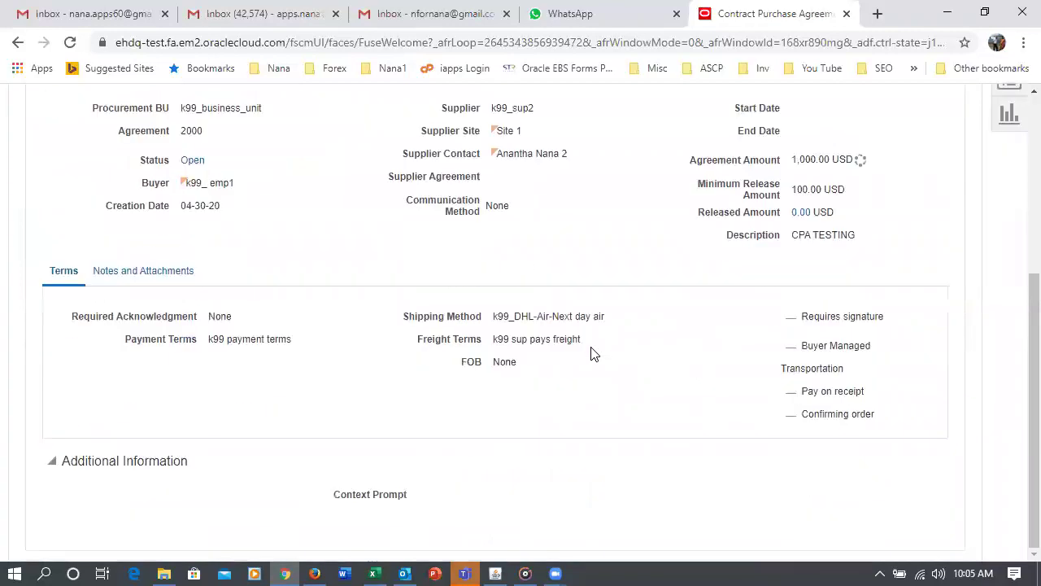
{"action": "left_click", "coordinate": [136, 271]}
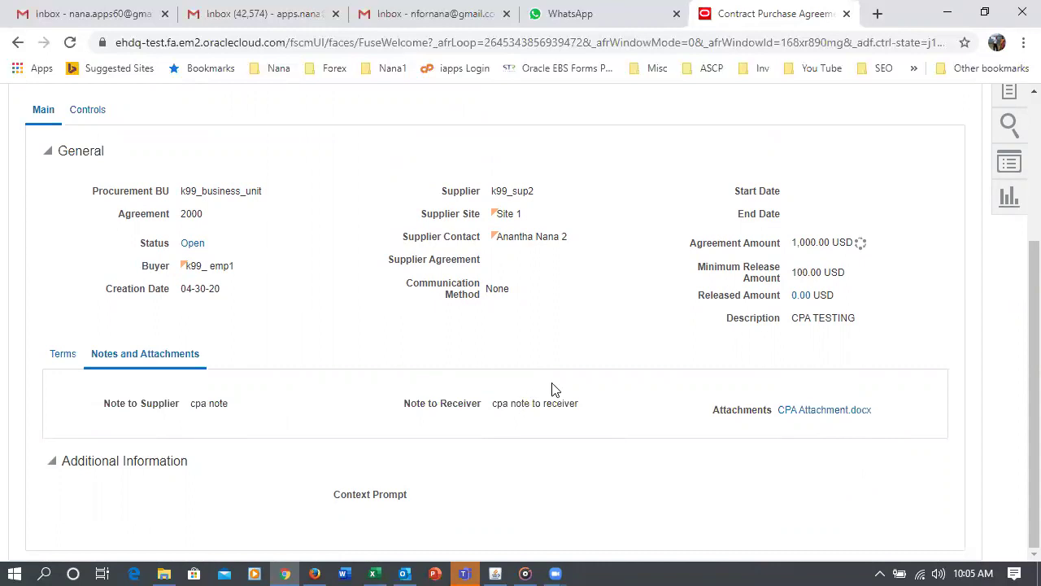
{"action": "scroll", "coordinate": [588, 361], "scroll_direction": "up", "scroll_amount": 3}
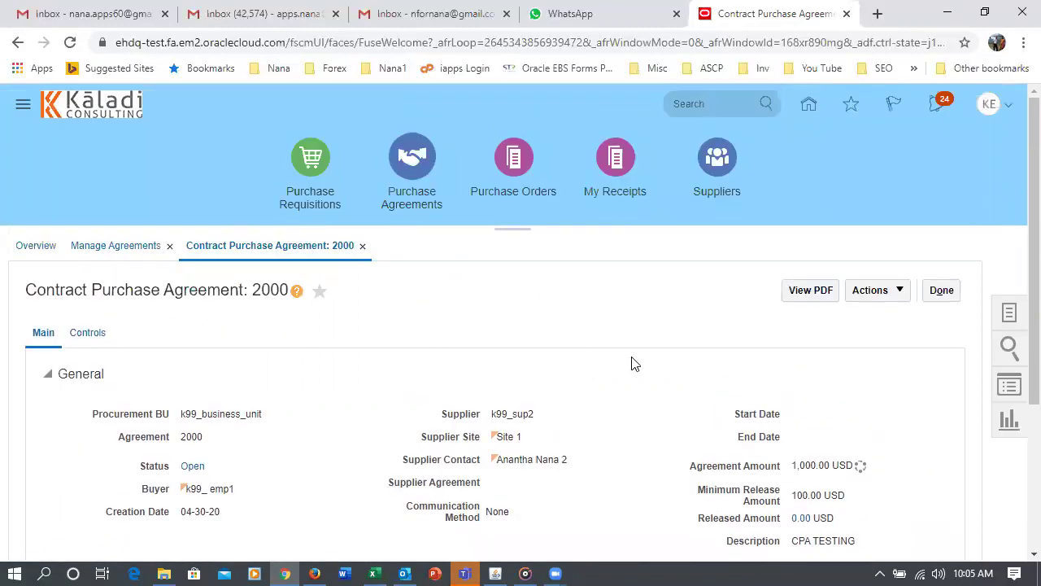
{"action": "left_click", "coordinate": [952, 298]}
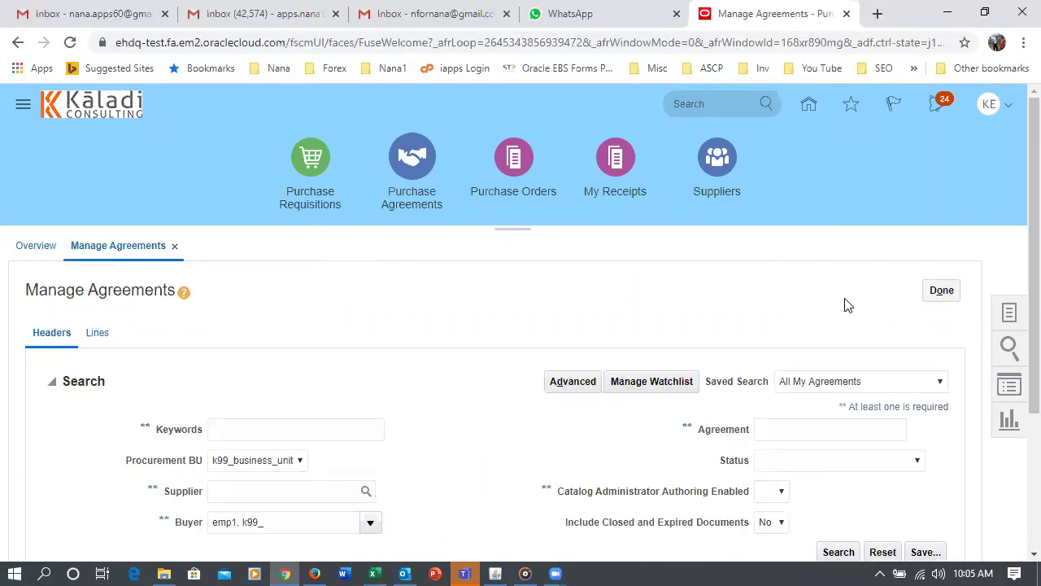
{"action": "left_click", "coordinate": [940, 294]}
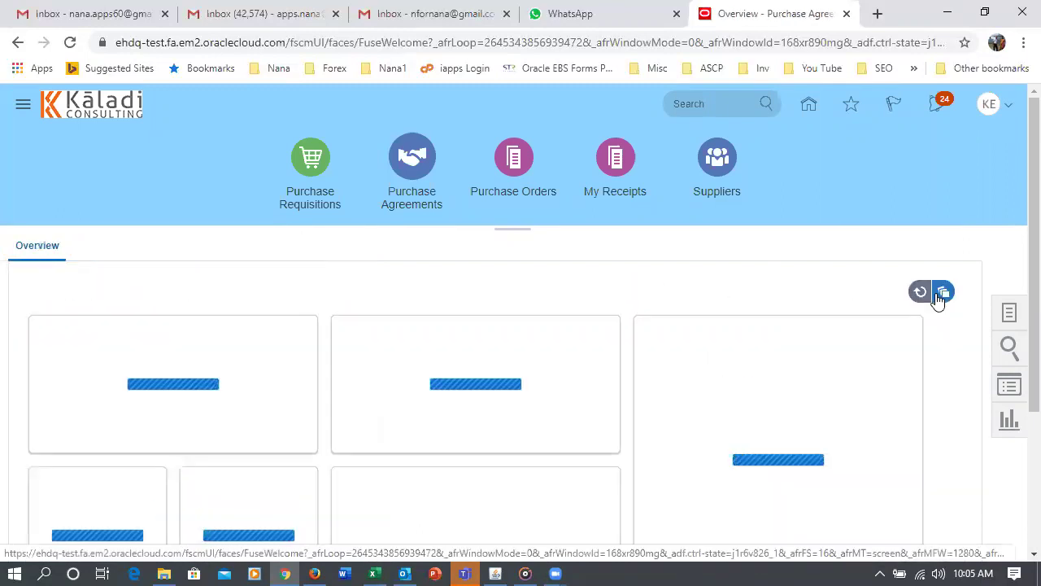
Open Manage Orders and try searching with the Buyer criterion cleared
{"action": "left_click", "coordinate": [1009, 321]}
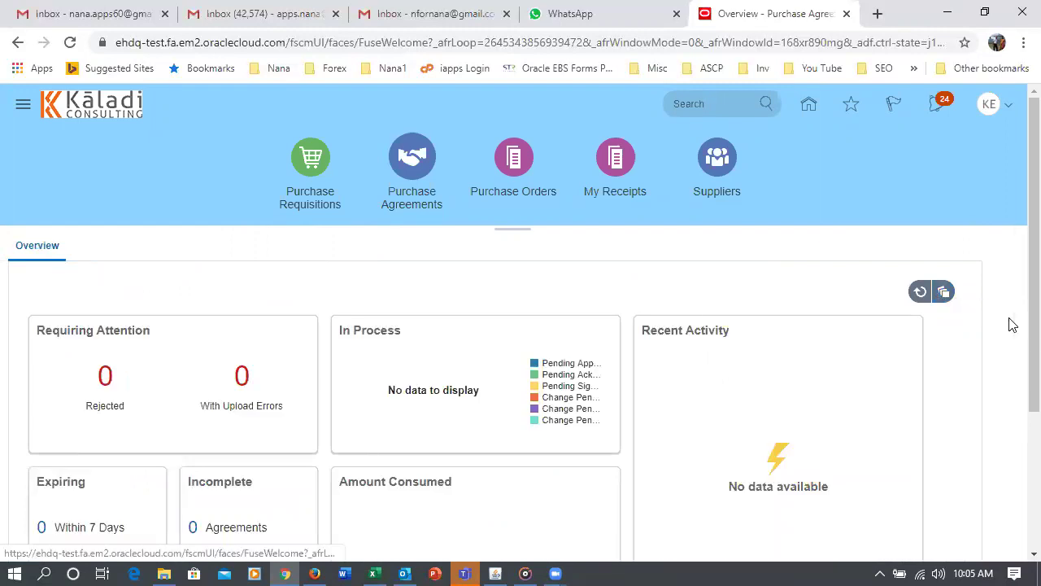
{"action": "left_click", "coordinate": [837, 338]}
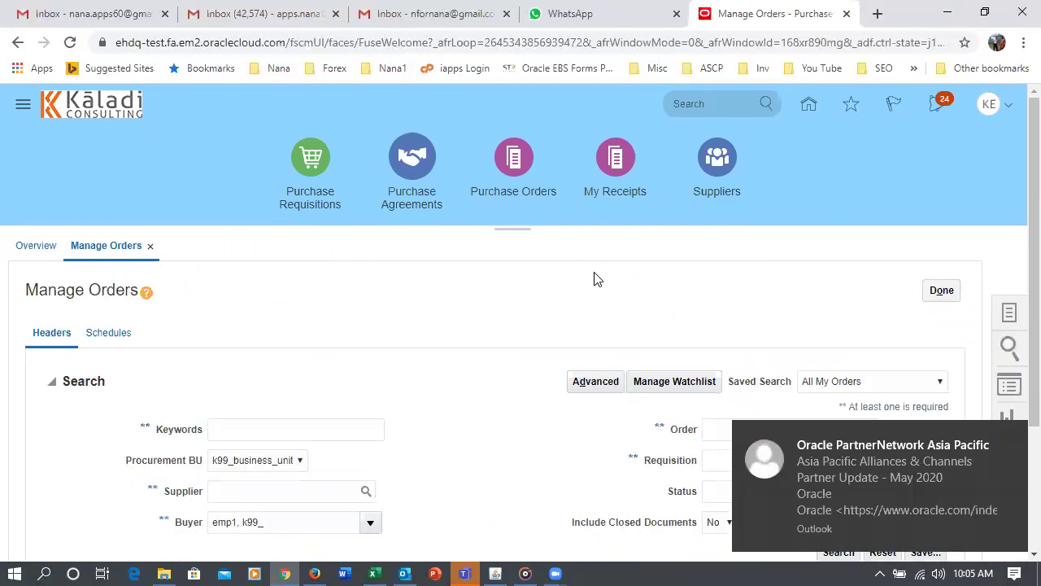
{"action": "scroll", "coordinate": [594, 279], "scroll_direction": "down", "scroll_amount": 2}
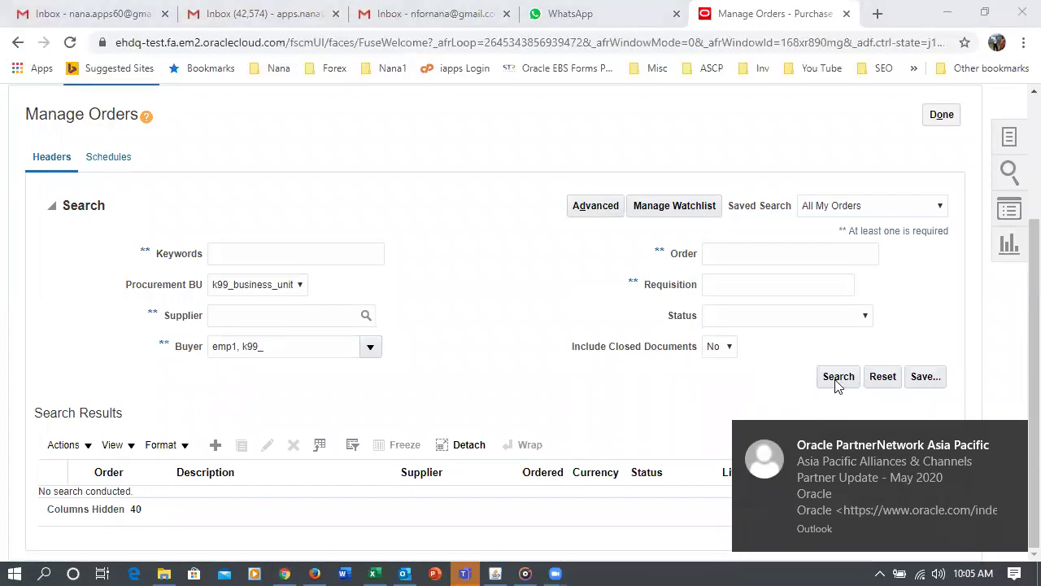
{"action": "triple_click", "coordinate": [272, 341]}
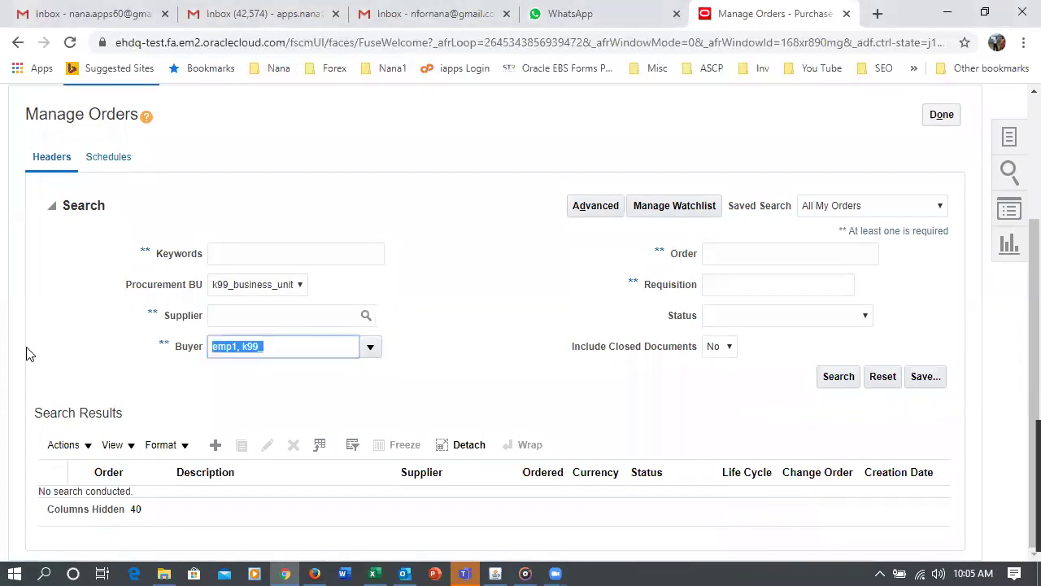
{"action": "key", "text": "BackSpace"}
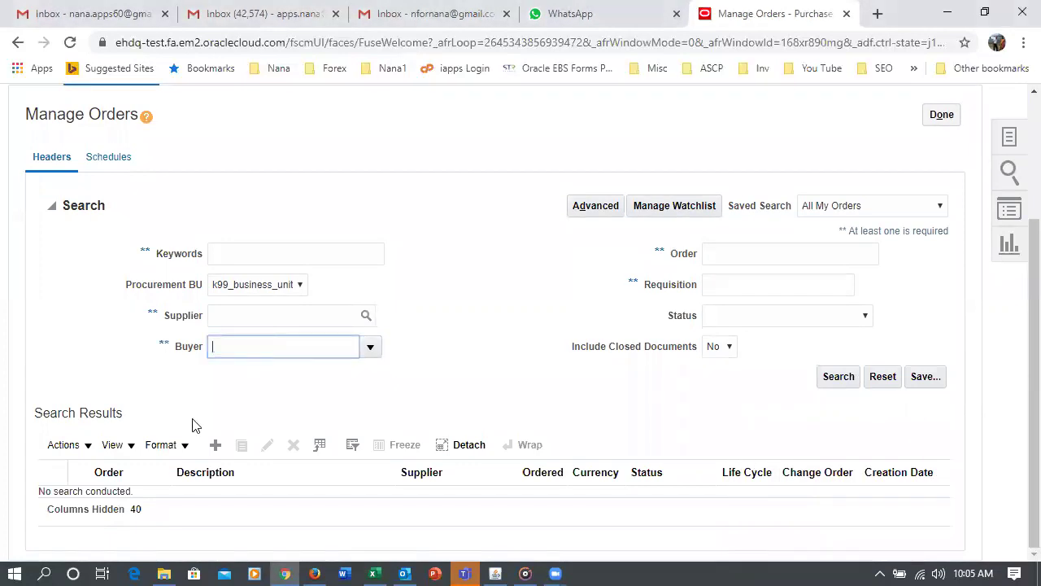
{"action": "left_click", "coordinate": [838, 376]}
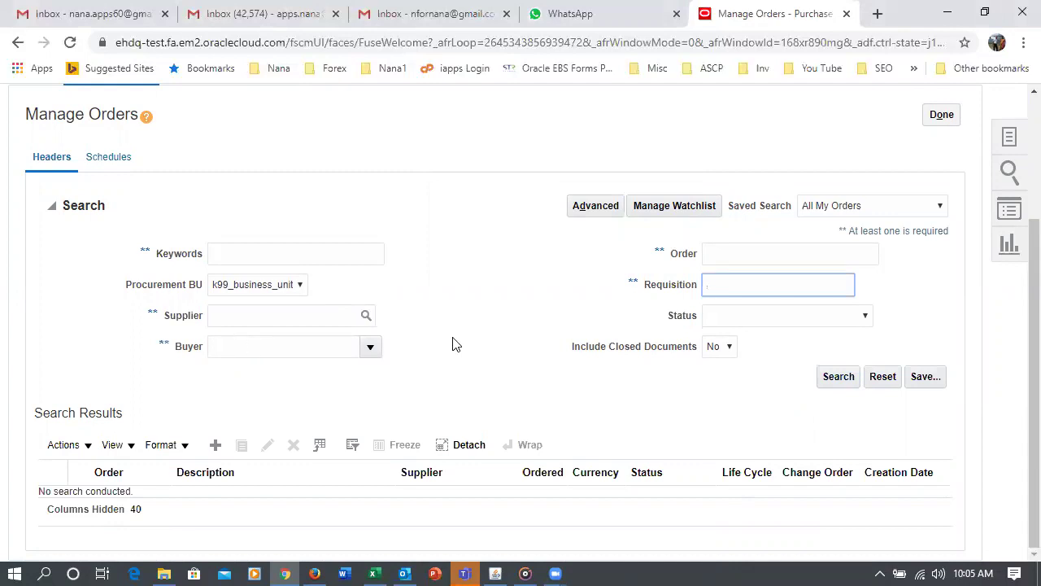
Search for purchase orders from supplier k99_sup1
{"action": "left_click", "coordinate": [236, 317]}
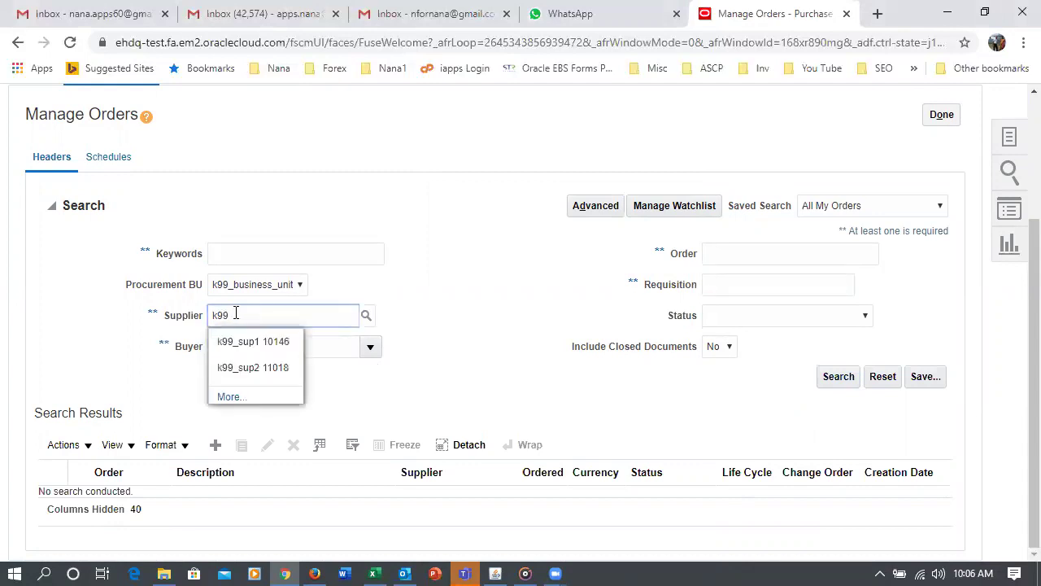
{"action": "left_click", "coordinate": [256, 342]}
{"action": "left_click", "coordinate": [845, 379]}
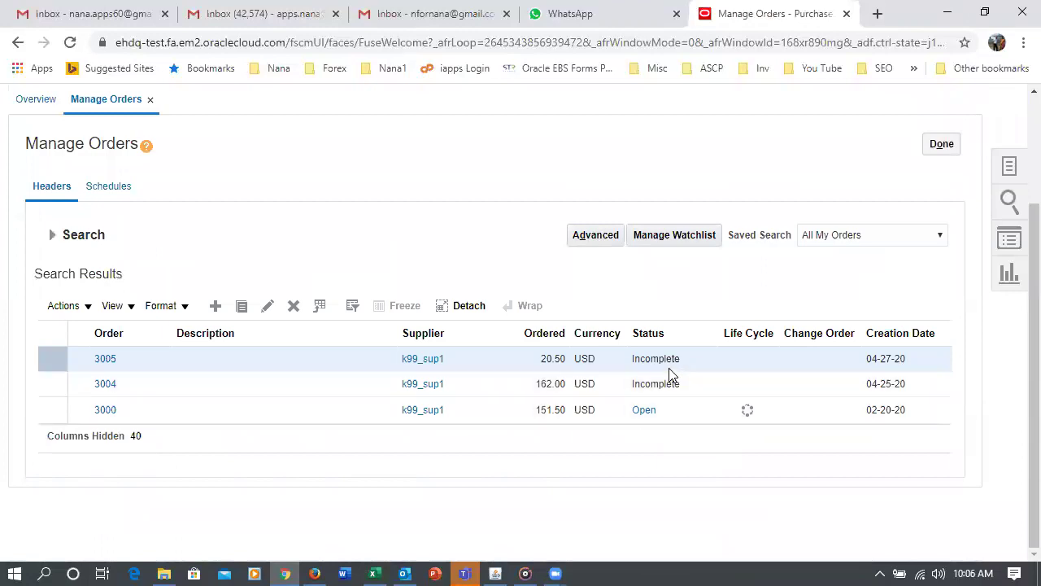
Review the header and lines of the incomplete purchase order created on 04-27-20, and close it
{"action": "left_click", "coordinate": [106, 358]}
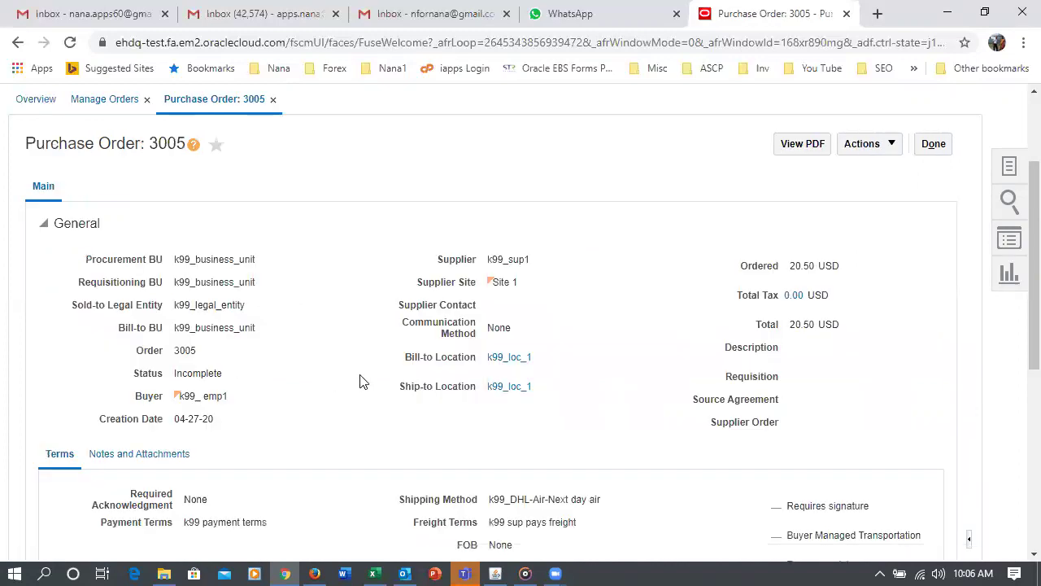
{"action": "scroll", "coordinate": [363, 383], "scroll_direction": "down", "scroll_amount": 5}
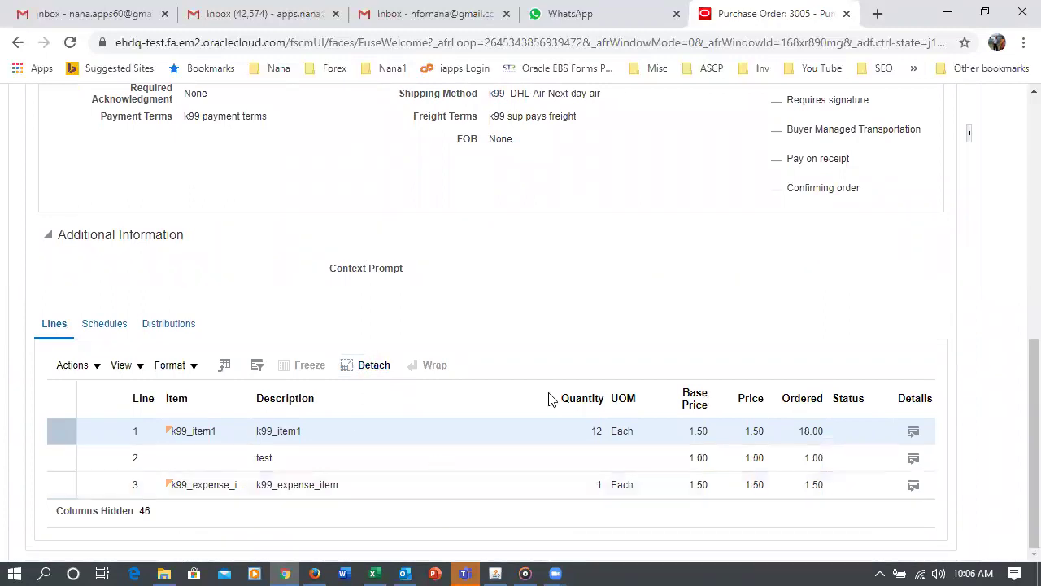
{"action": "scroll", "coordinate": [550, 395], "scroll_direction": "up", "scroll_amount": 8}
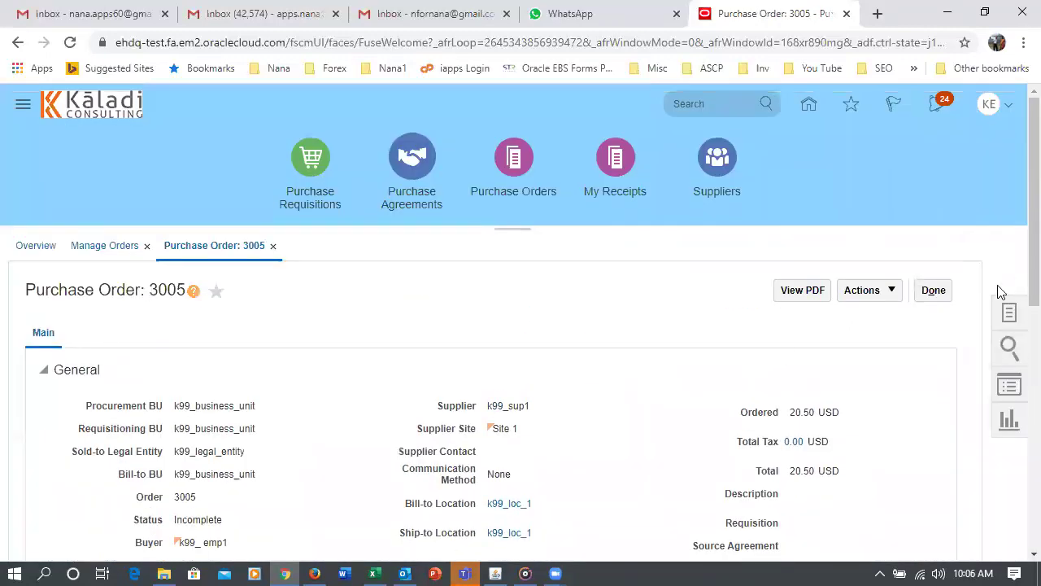
{"action": "left_click", "coordinate": [942, 294]}
Open requisition 1016 from the recent purchase requisitions, review its line, agreement and billing details, and close it
{"action": "left_click", "coordinate": [323, 159]}
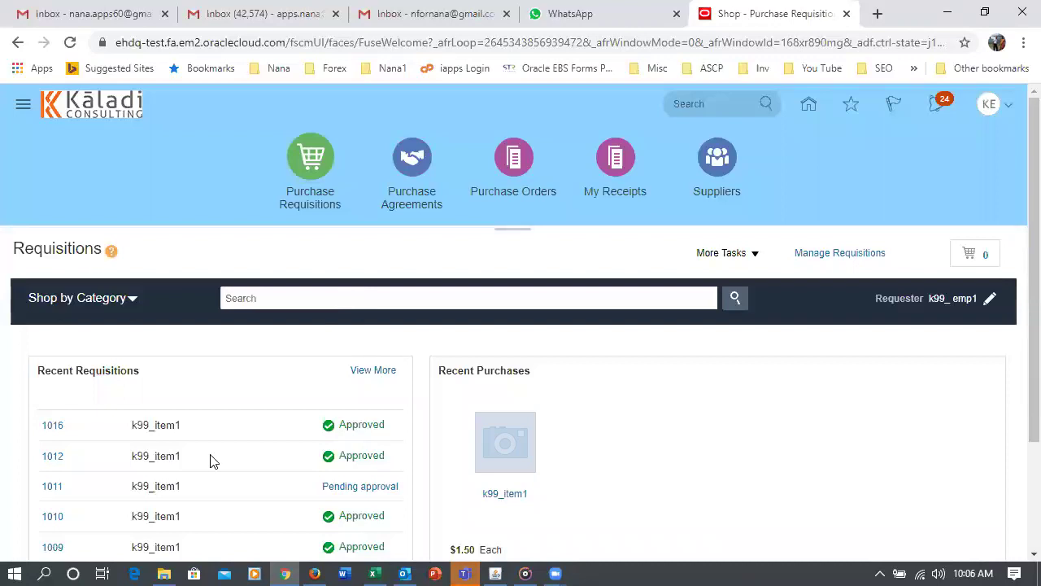
{"action": "left_click", "coordinate": [52, 427]}
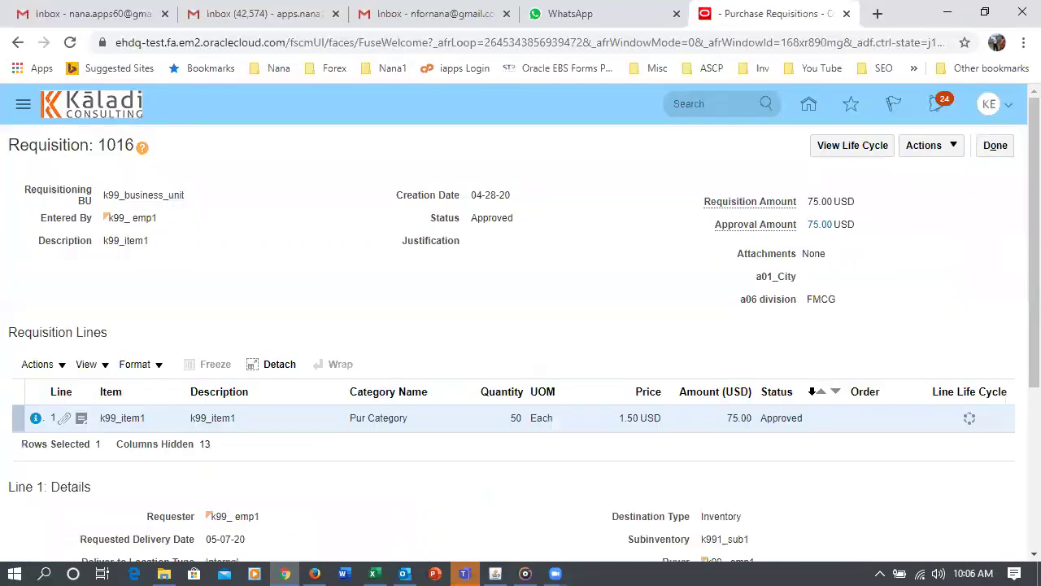
{"action": "scroll", "coordinate": [812, 392], "scroll_direction": "down", "scroll_amount": 3}
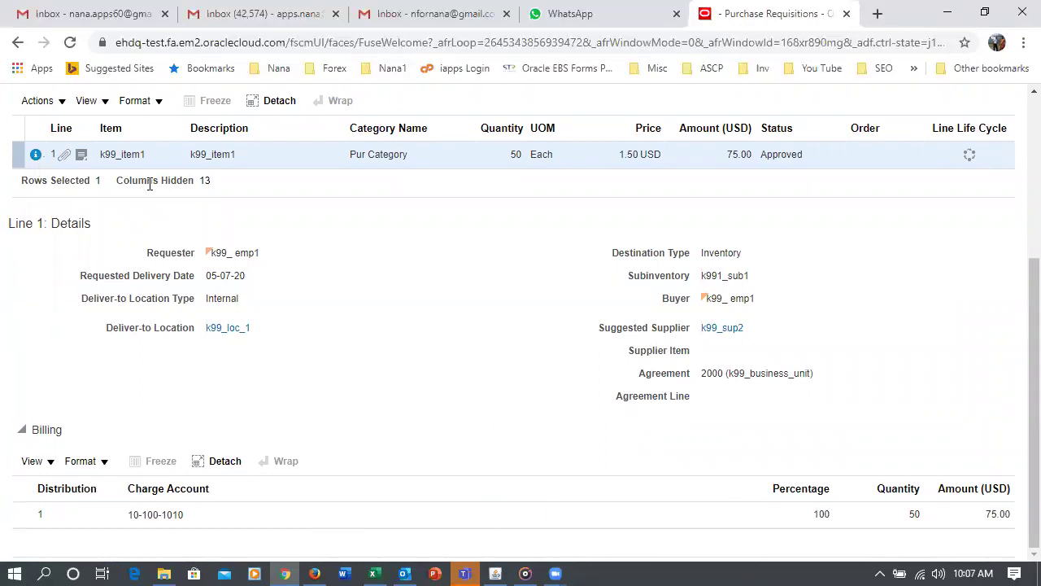
{"action": "scroll", "coordinate": [158, 200], "scroll_direction": "up", "scroll_amount": 2}
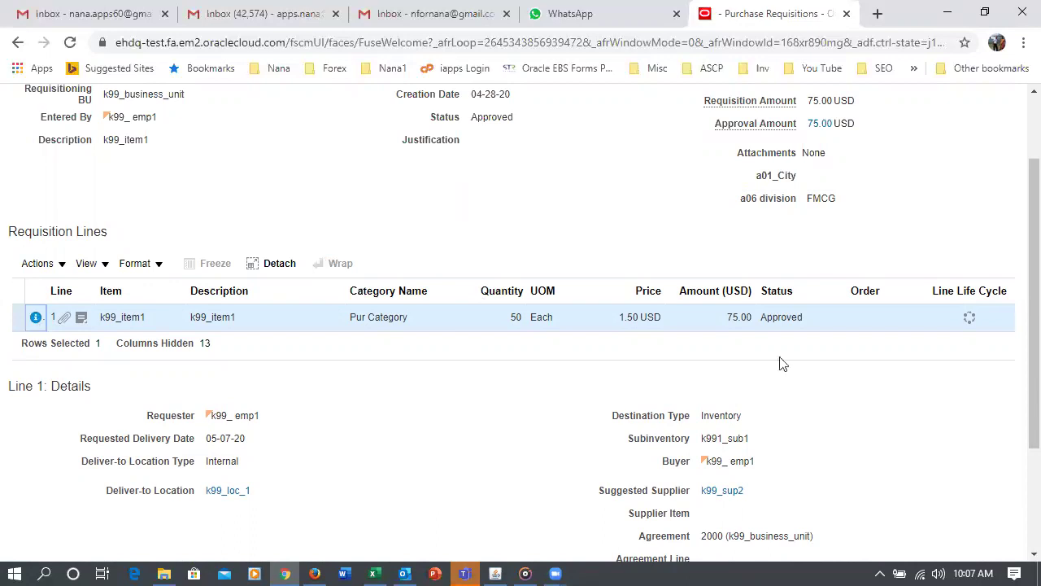
{"action": "left_click_drag", "start_coordinate": [1017, 309], "coordinate": [1016, 226]}
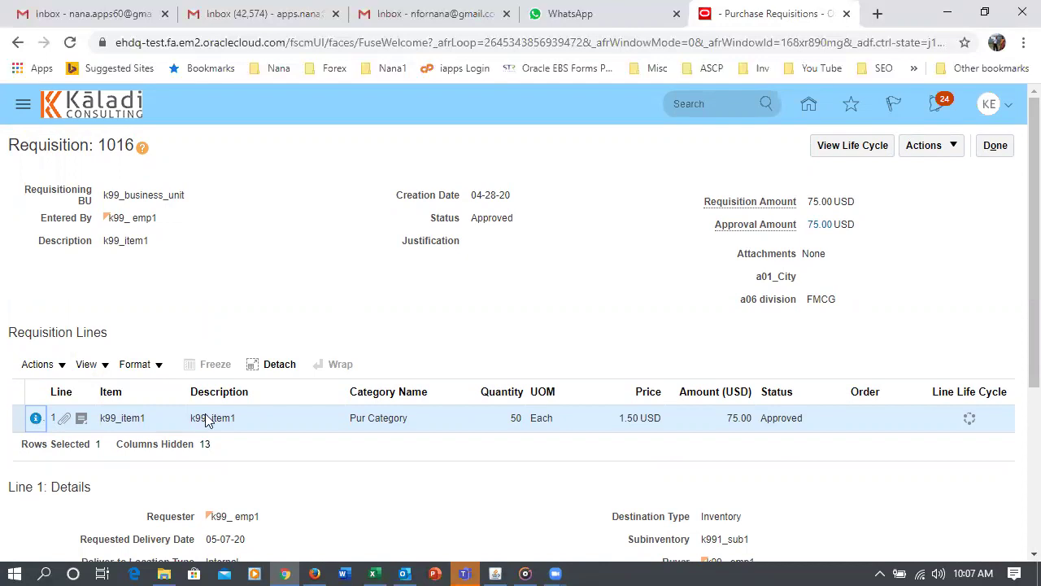
{"action": "left_click", "coordinate": [996, 147]}
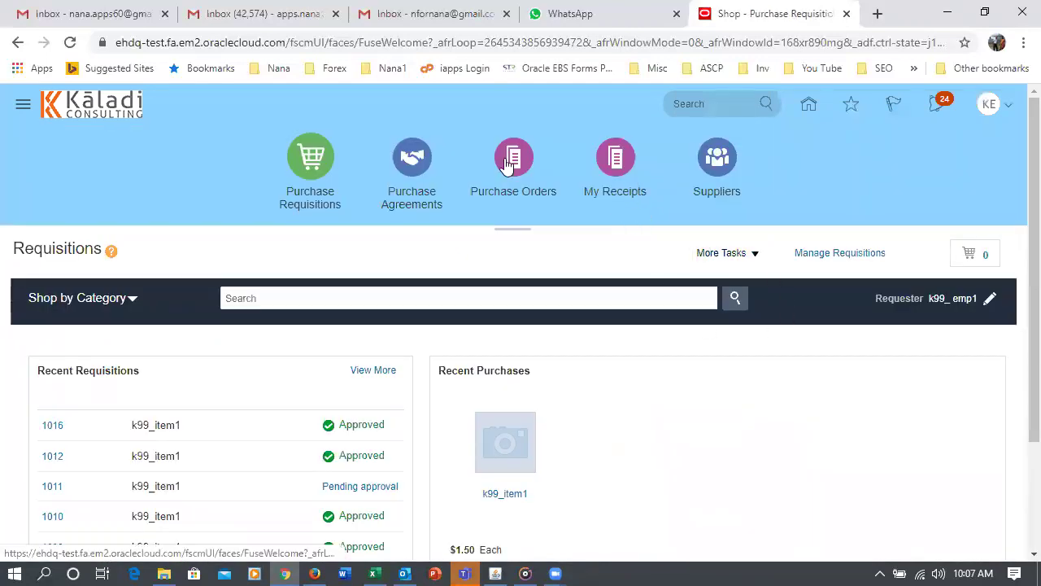
Open the Process Requisitions task from the Purchase Orders work area
{"action": "left_click", "coordinate": [506, 161]}
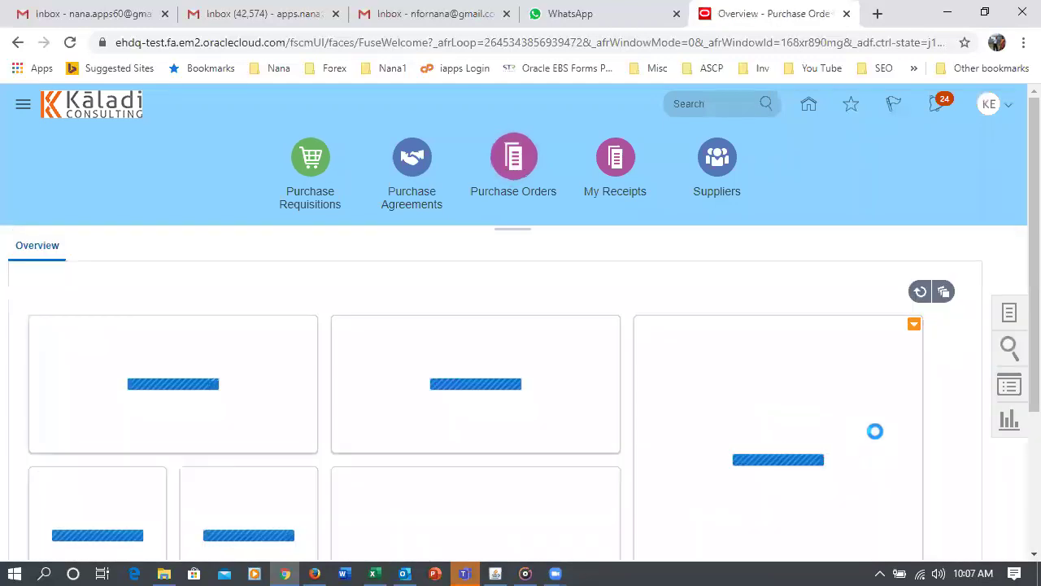
{"action": "left_click", "coordinate": [1010, 319]}
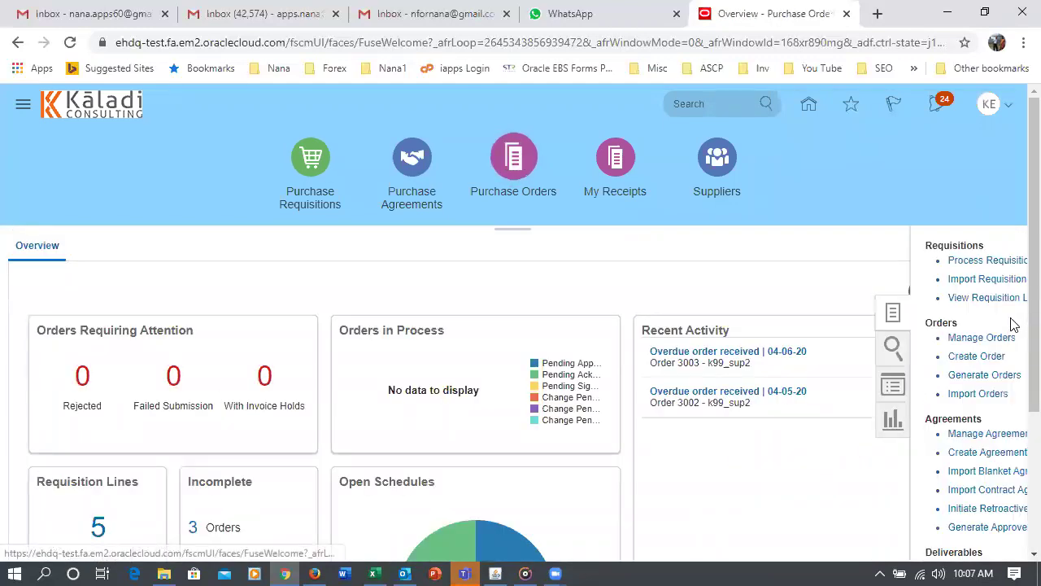
{"action": "left_click", "coordinate": [870, 261]}
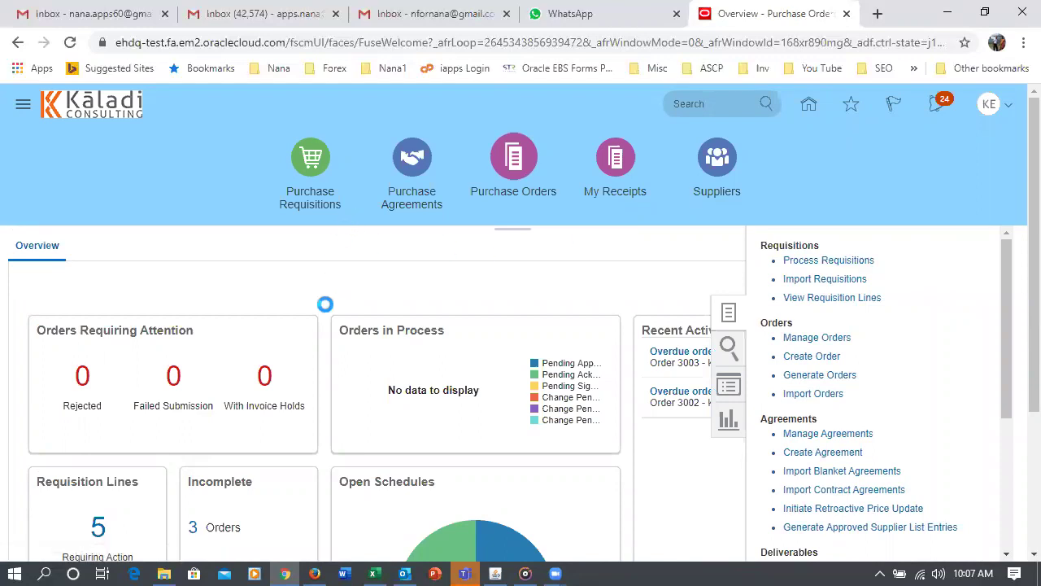
Search for requisition 1016 with the Buyer field cleared, check the requisition lines, and close Process Requisitions
{"action": "left_click", "coordinate": [223, 417]}
{"action": "type", "text": "1016"}
{"action": "key", "text": "Tab"}
{"action": "key", "text": "Home"}
{"action": "key", "text": "Delete"}
{"action": "key", "text": "Delete"}
{"action": "key", "text": "Delete"}
{"action": "key", "text": "Delete"}
{"action": "key", "text": "Delete"}
{"action": "key", "text": "Delete"}
{"action": "key", "text": "Delete"}
{"action": "key", "text": "Delete"}
{"action": "key", "text": "Delete"}
{"action": "key", "text": "Delete"}
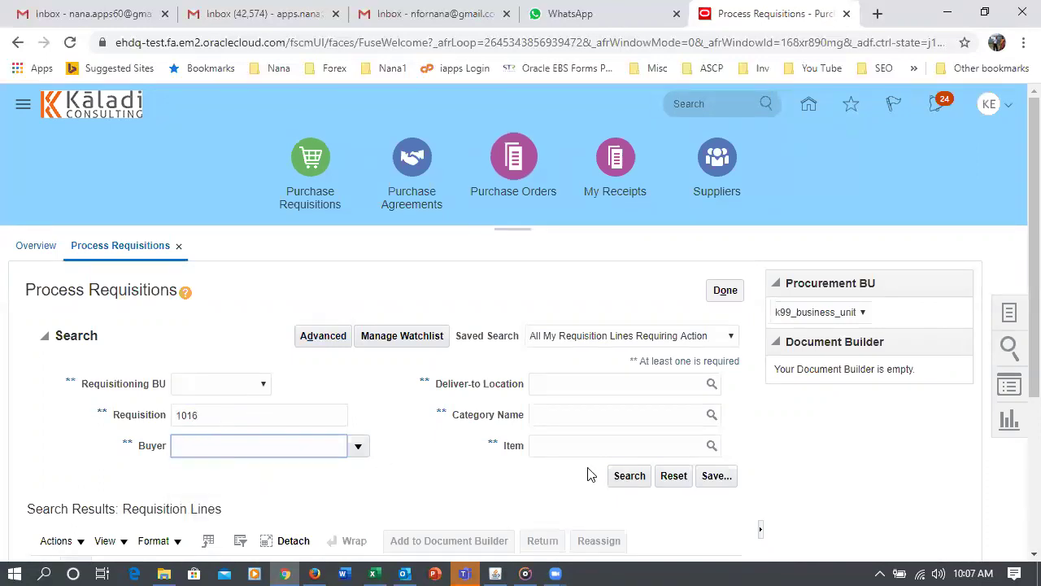
{"action": "left_click", "coordinate": [627, 477]}
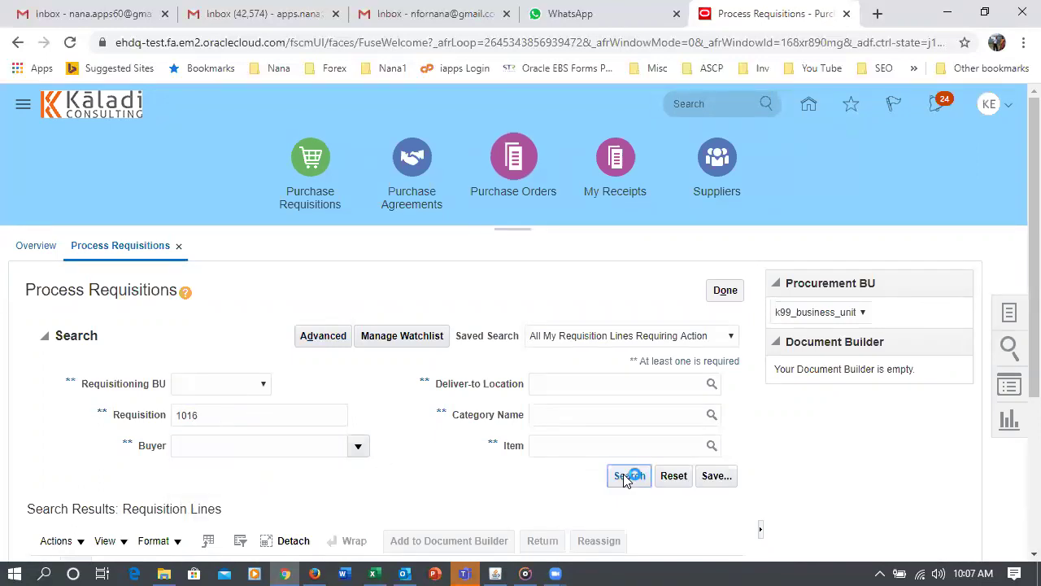
{"action": "left_click", "coordinate": [627, 480]}
{"action": "scroll", "coordinate": [558, 472], "scroll_direction": "down", "scroll_amount": 2}
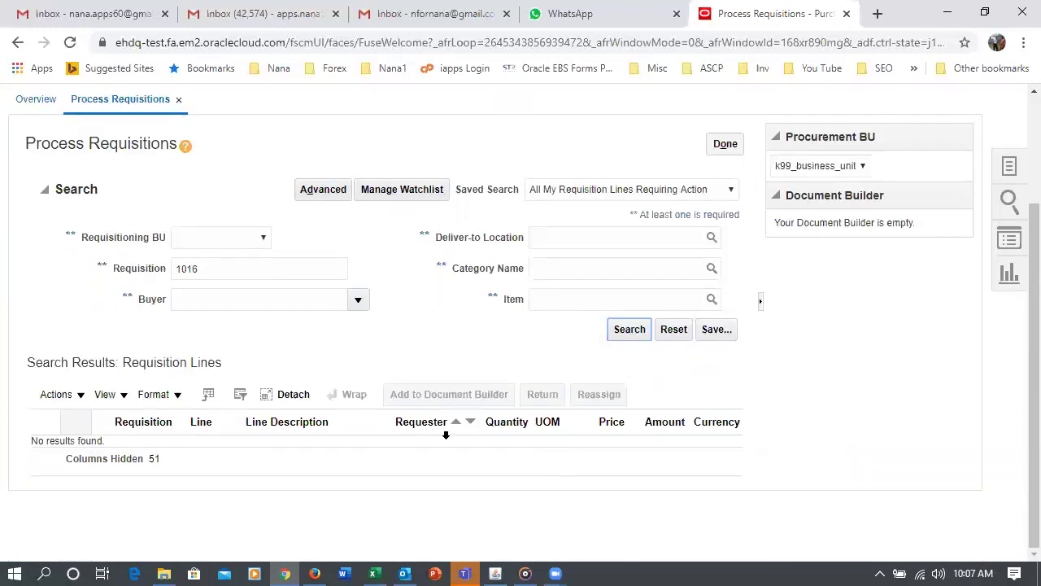
{"action": "scroll", "coordinate": [451, 433], "scroll_direction": "up", "scroll_amount": 2}
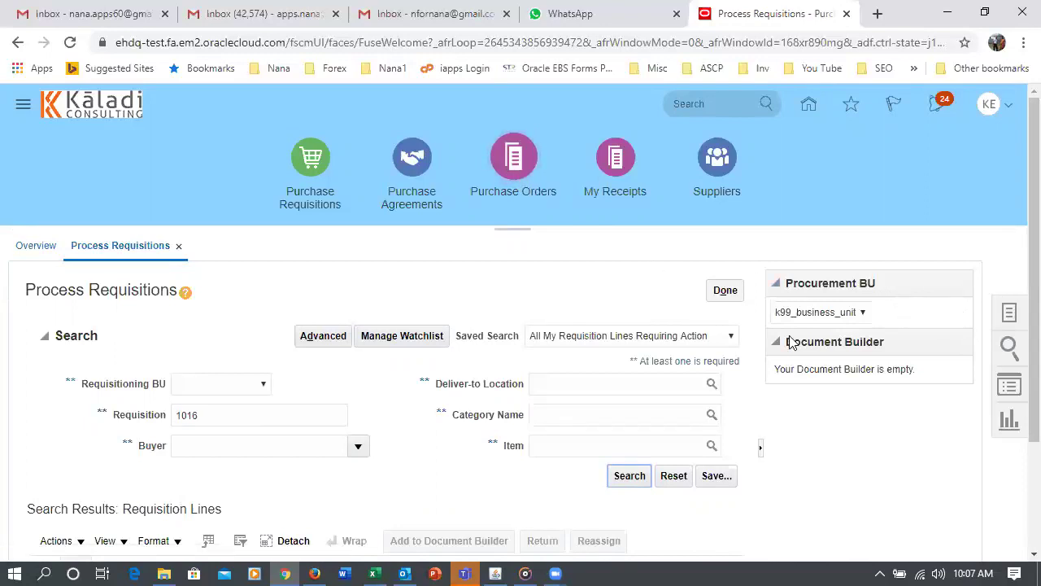
{"action": "left_click", "coordinate": [724, 294]}
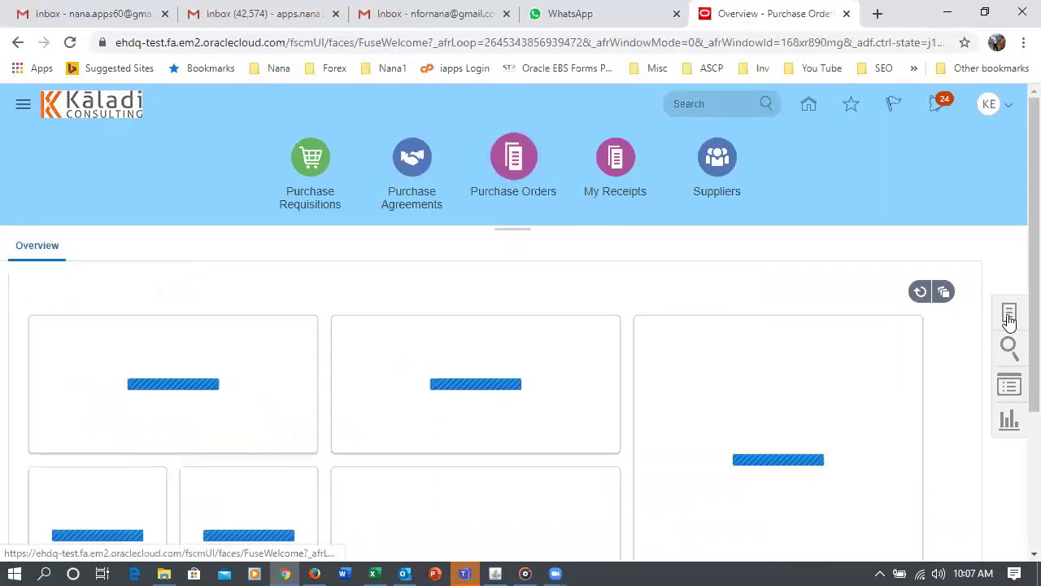
Open the Manage Orders task and search for purchase orders created from requisition 1016
{"action": "left_click", "coordinate": [1009, 315]}
{"action": "left_click", "coordinate": [793, 337]}
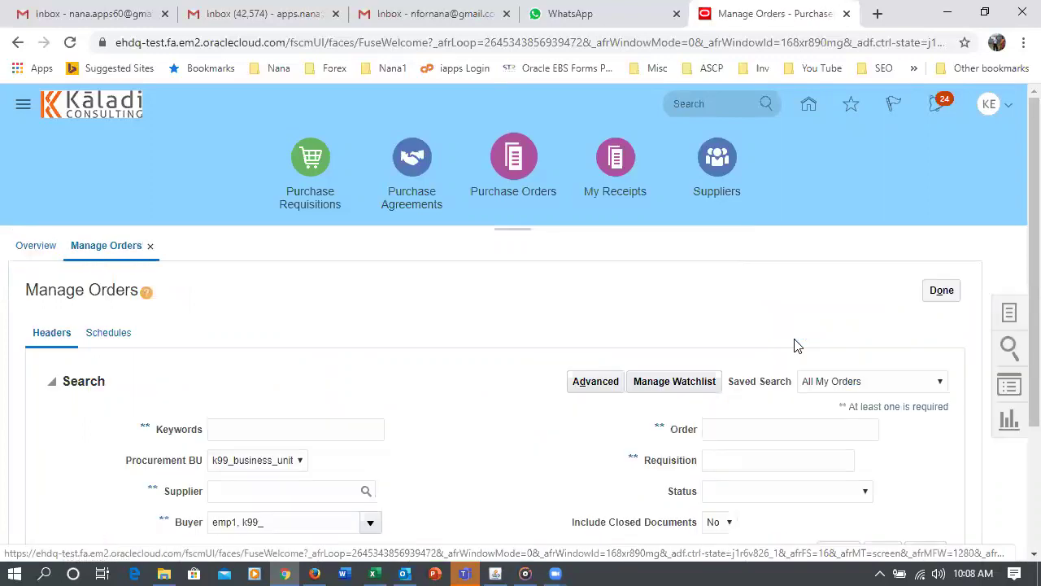
{"action": "scroll", "coordinate": [399, 447], "scroll_direction": "down", "scroll_amount": 2}
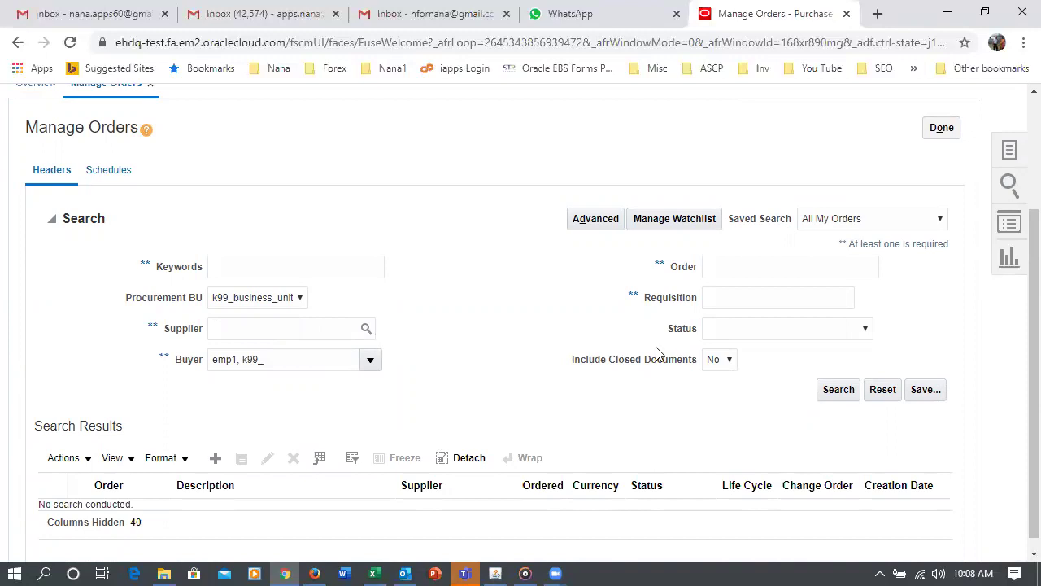
{"action": "left_click", "coordinate": [719, 297]}
{"action": "type", "text": "1016"}
{"action": "key", "text": "Tab"}
{"action": "left_click", "coordinate": [836, 389]}
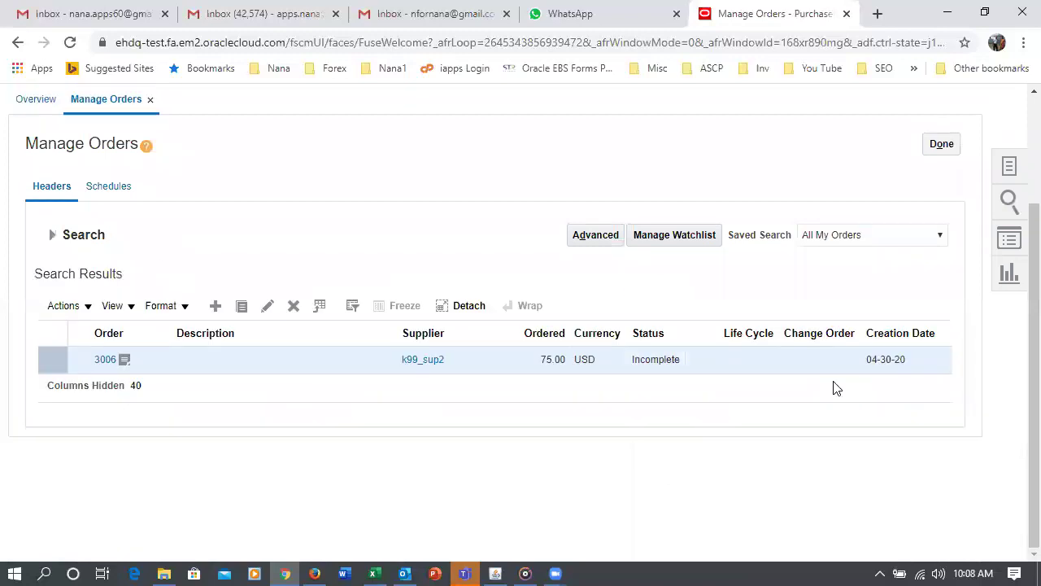
Open the purchase order found for requisition 1016, review its header and status, and check the attachments on line 1
{"action": "left_click", "coordinate": [99, 364]}
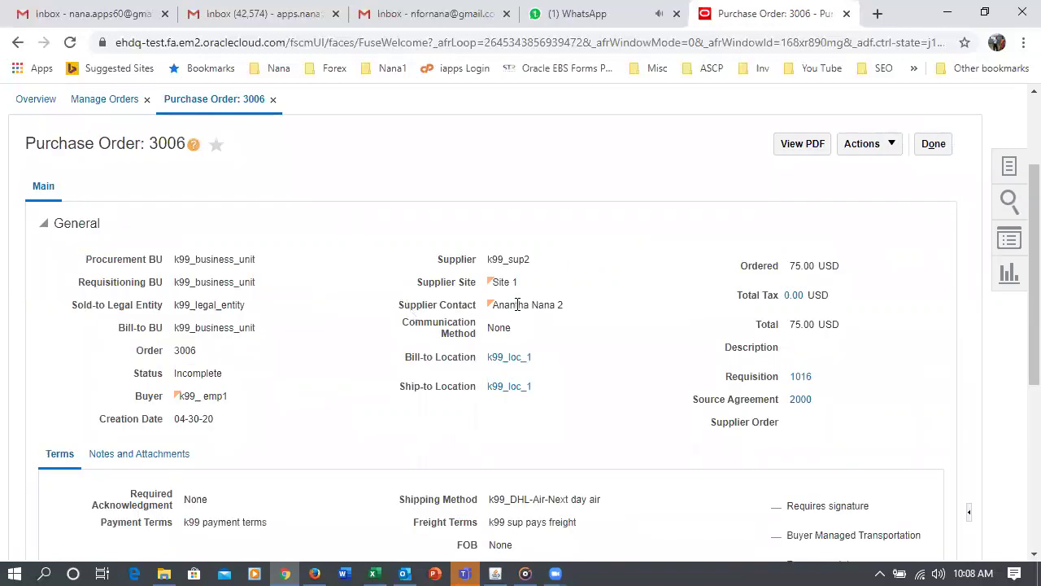
{"action": "left_click_drag", "start_coordinate": [187, 372], "coordinate": [204, 376]}
{"action": "scroll", "coordinate": [274, 391], "scroll_direction": "down", "scroll_amount": 4}
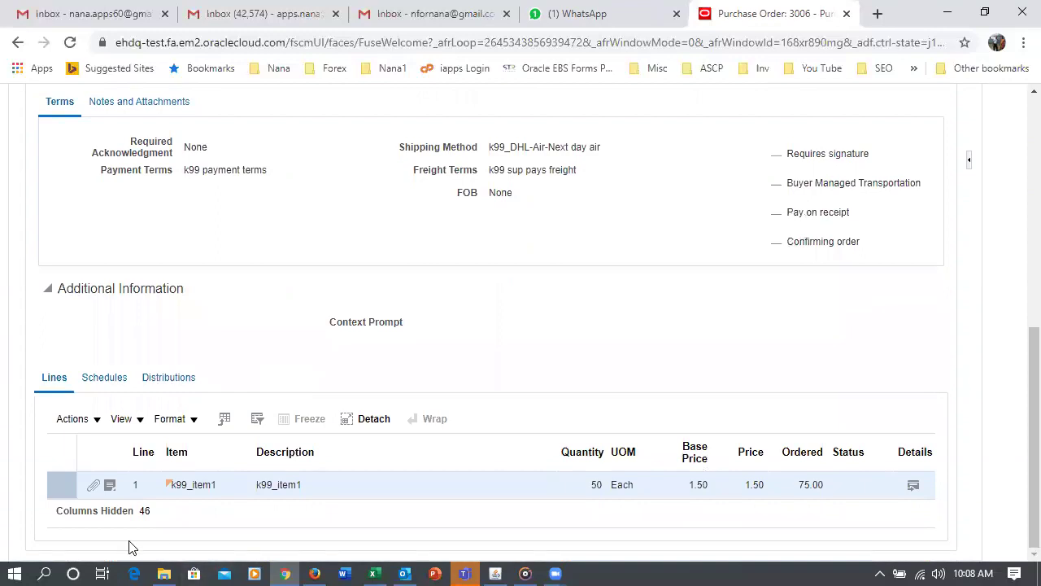
{"action": "left_click", "coordinate": [94, 486]}
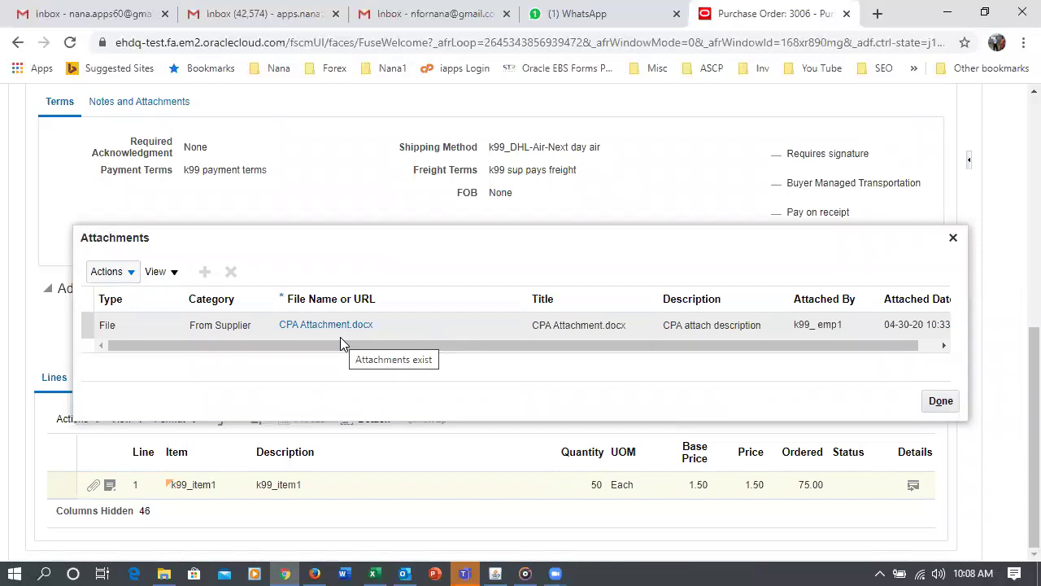
{"action": "mouse_move", "coordinate": [342, 345]}
{"action": "left_mouse_down"}
{"action": "mouse_move", "coordinate": [395, 351]}
{"action": "mouse_move", "coordinate": [342, 358]}
{"action": "left_mouse_up"}
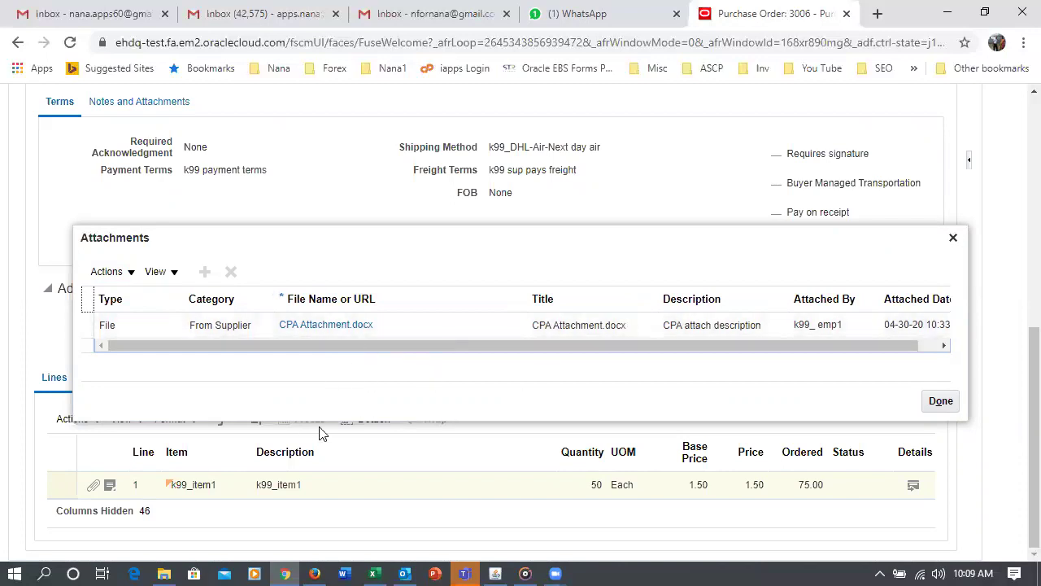
{"action": "left_click", "coordinate": [941, 401]}
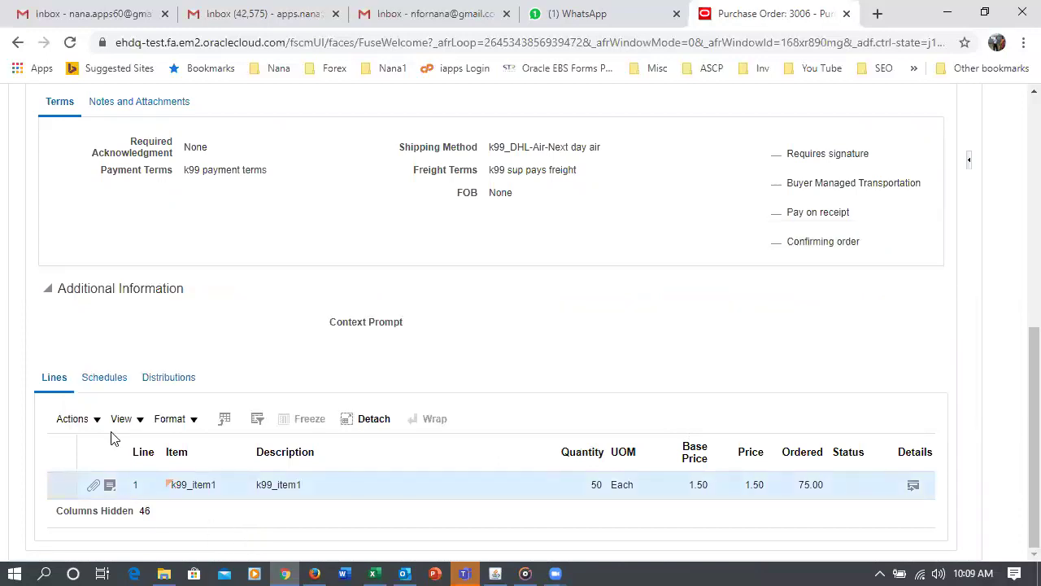
Review the order's header-level notes and attachments, and recheck the attachments on line 1 for comparison
{"action": "scroll", "coordinate": [228, 337], "scroll_direction": "up", "scroll_amount": 2}
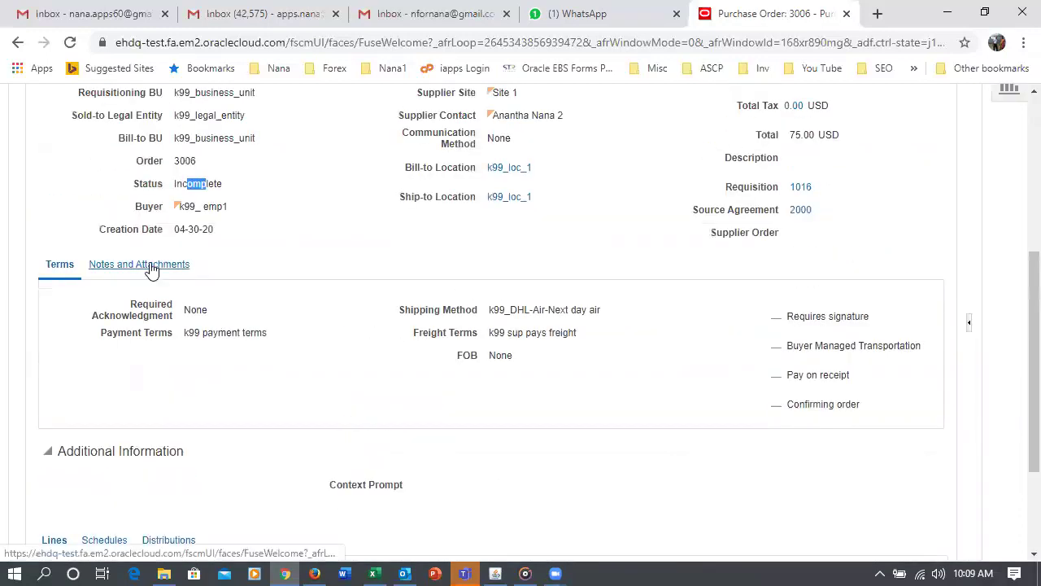
{"action": "left_click", "coordinate": [151, 265]}
{"action": "scroll", "coordinate": [151, 270], "scroll_direction": "down", "scroll_amount": 1}
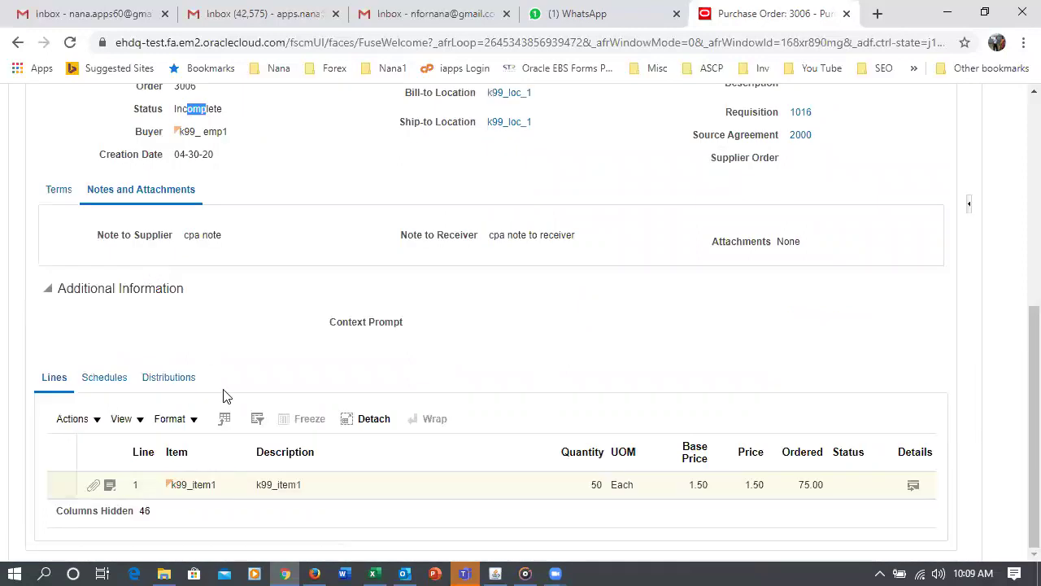
{"action": "left_click", "coordinate": [94, 490]}
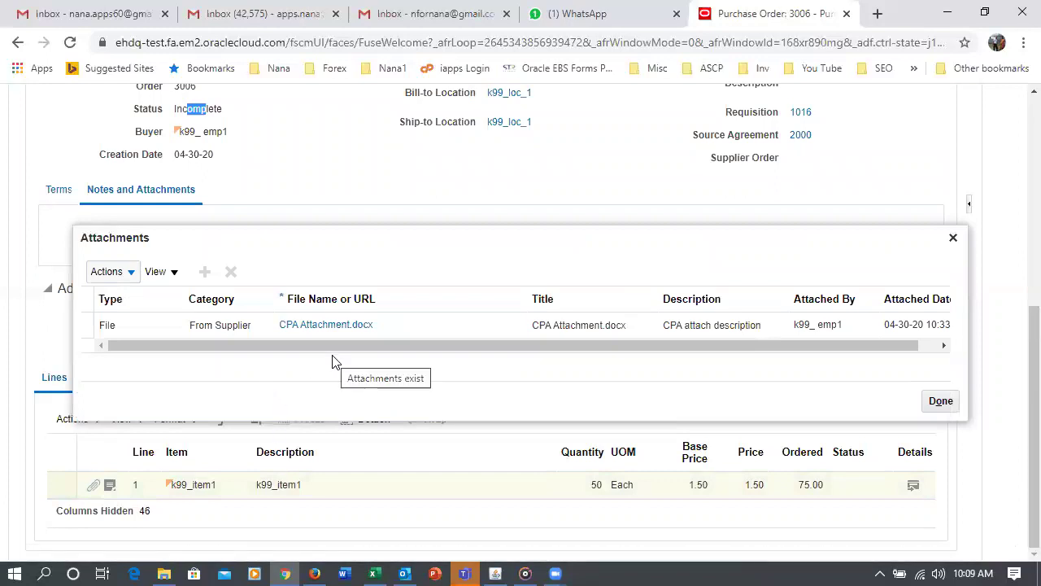
{"action": "left_click", "coordinate": [941, 401]}
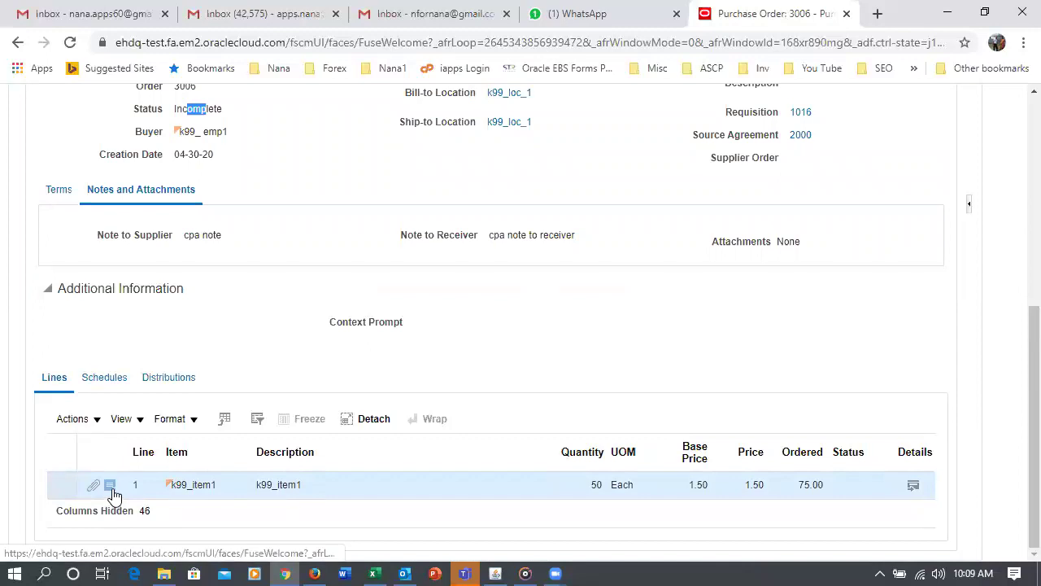
Open the Note to Supplier on order line 1, read its text, and close the note
{"action": "left_click", "coordinate": [111, 486]}
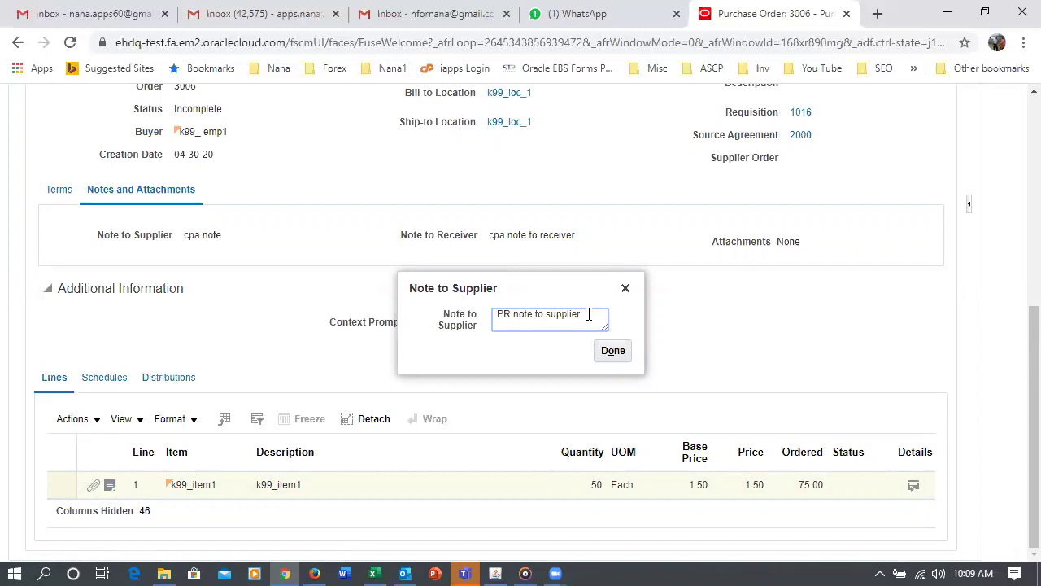
{"action": "left_click_drag", "start_coordinate": [581, 314], "coordinate": [493, 323]}
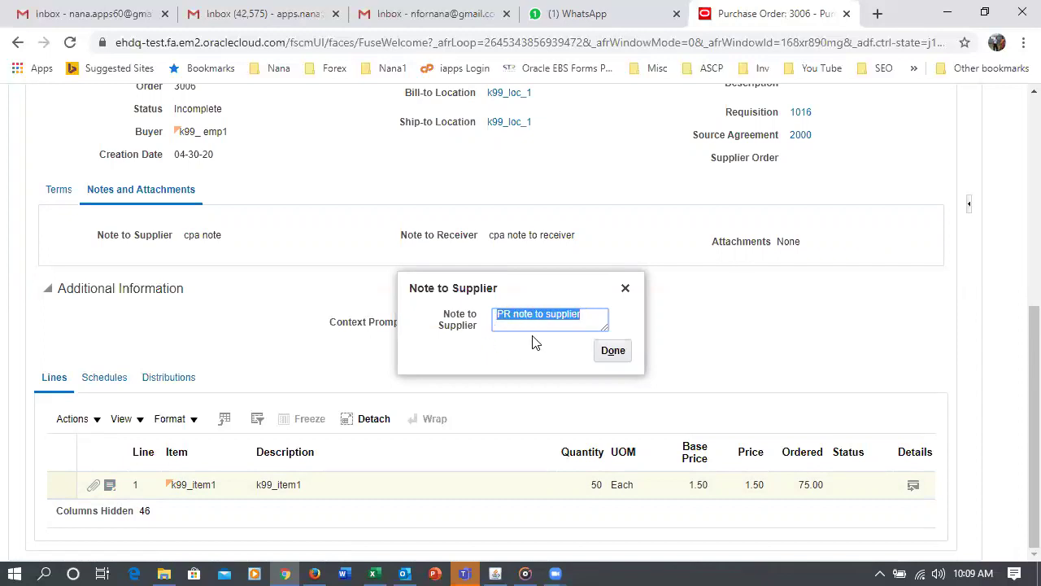
{"action": "left_click", "coordinate": [529, 318]}
{"action": "left_click_drag", "start_coordinate": [558, 315], "coordinate": [566, 319]}
{"action": "left_click", "coordinate": [568, 320]}
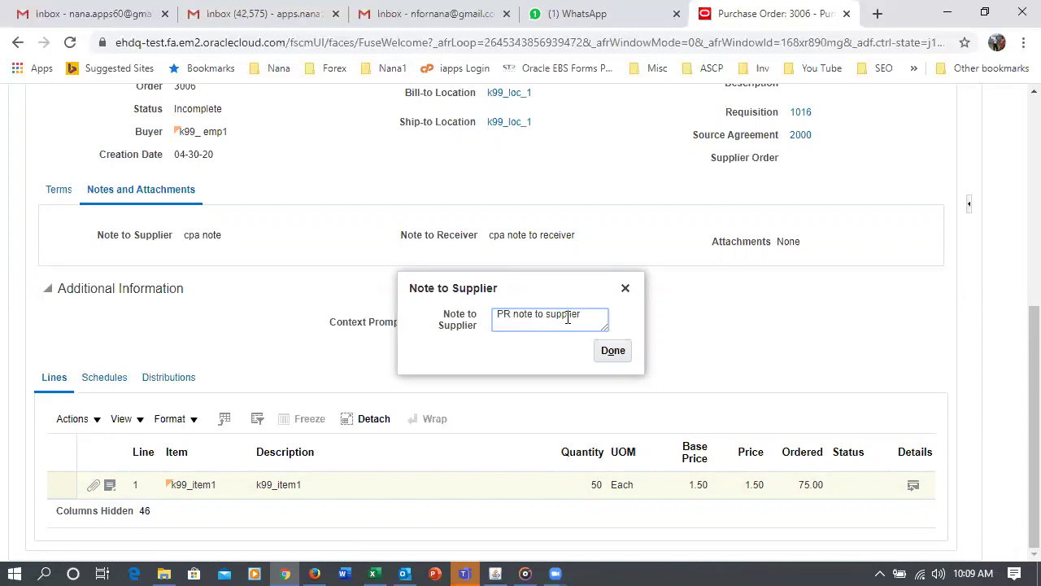
{"action": "left_click_drag", "start_coordinate": [590, 317], "coordinate": [494, 340]}
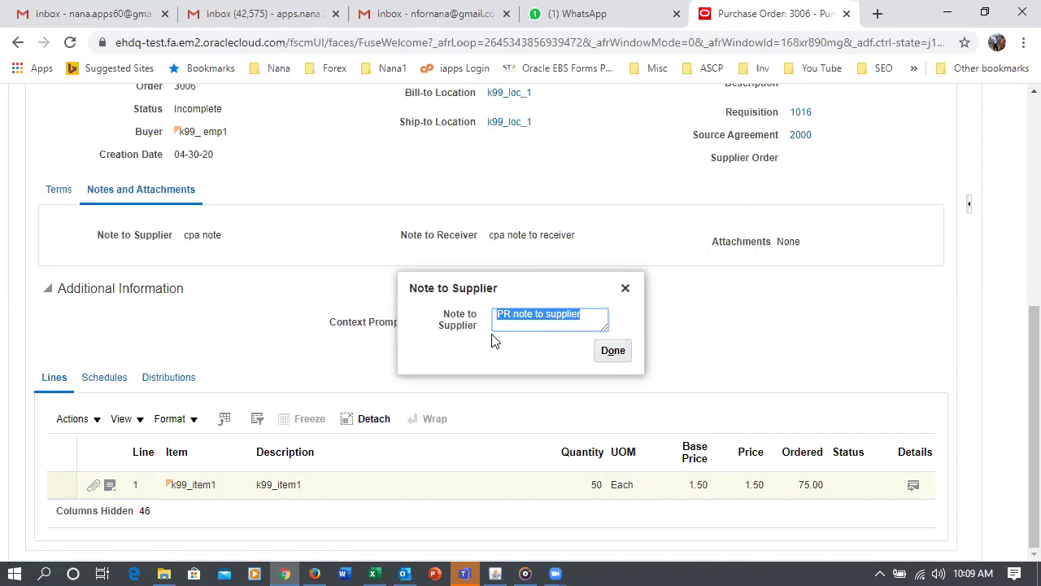
{"action": "left_click", "coordinate": [615, 353]}
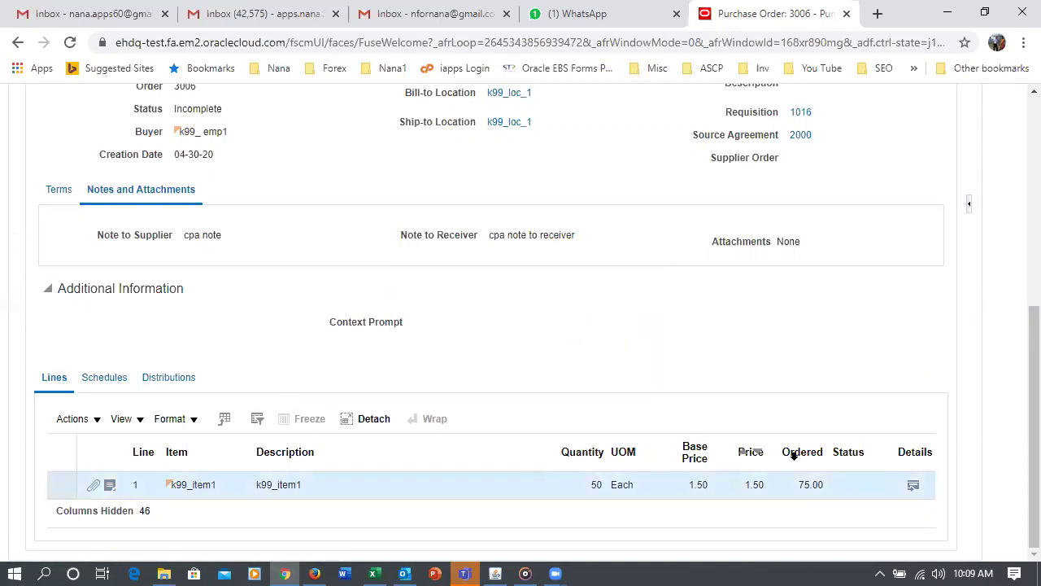
Open the details of line 1, review its source agreement, notes and attachments, and return to the order header
{"action": "left_click", "coordinate": [911, 486]}
{"action": "scroll", "coordinate": [490, 311], "scroll_direction": "down", "scroll_amount": 10}
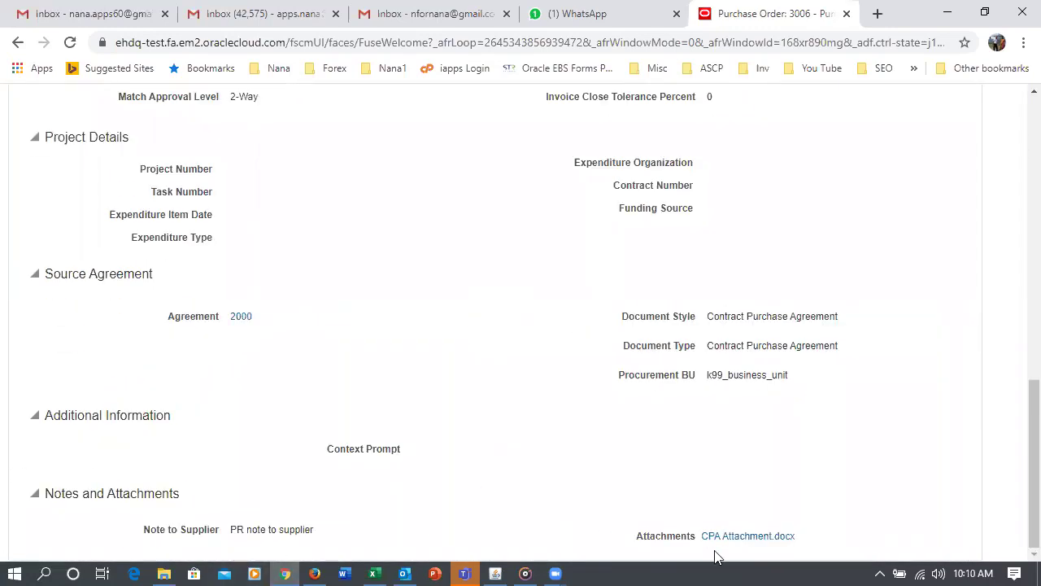
{"action": "left_click_drag", "start_coordinate": [236, 529], "coordinate": [300, 549]}
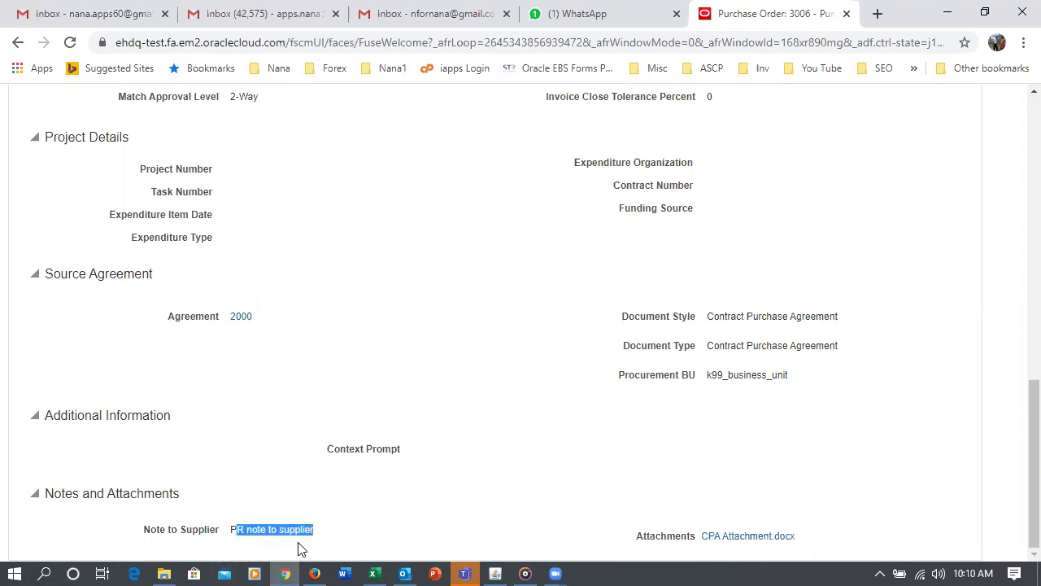
{"action": "triple_click", "coordinate": [555, 389]}
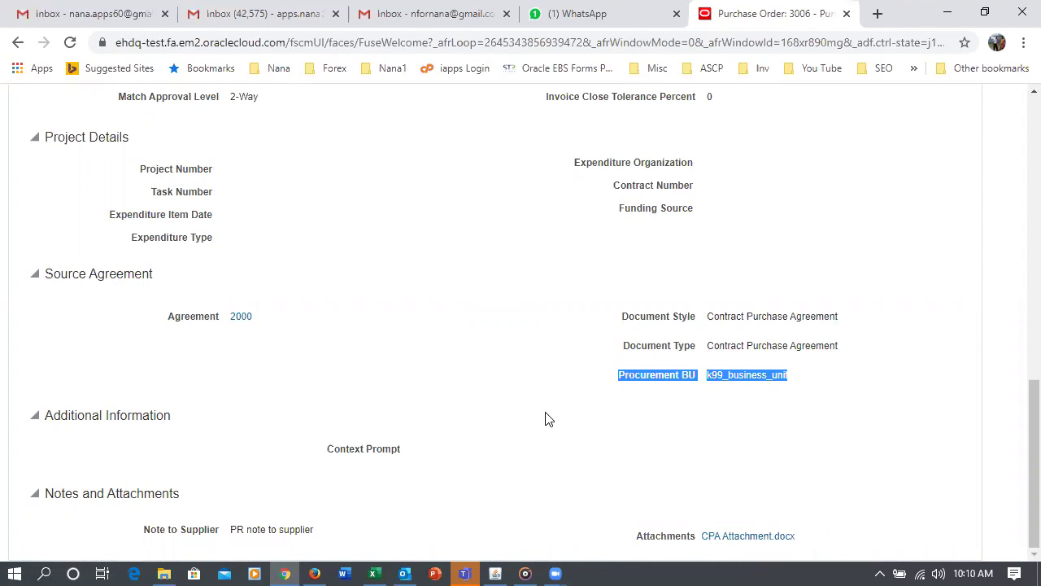
{"action": "left_click", "coordinate": [545, 422]}
{"action": "scroll", "coordinate": [545, 429], "scroll_direction": "up", "scroll_amount": 15}
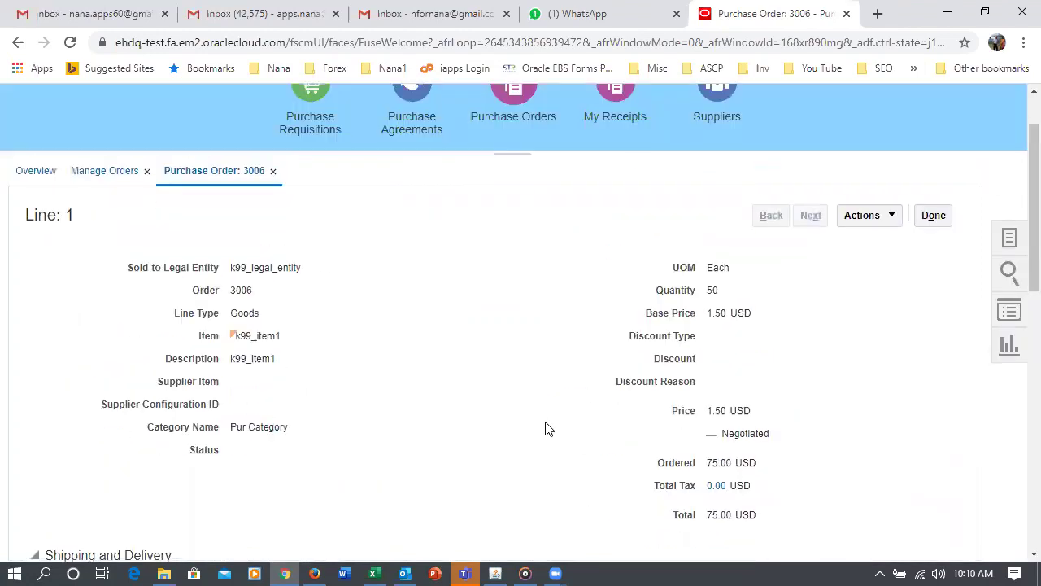
{"action": "left_click", "coordinate": [935, 291]}
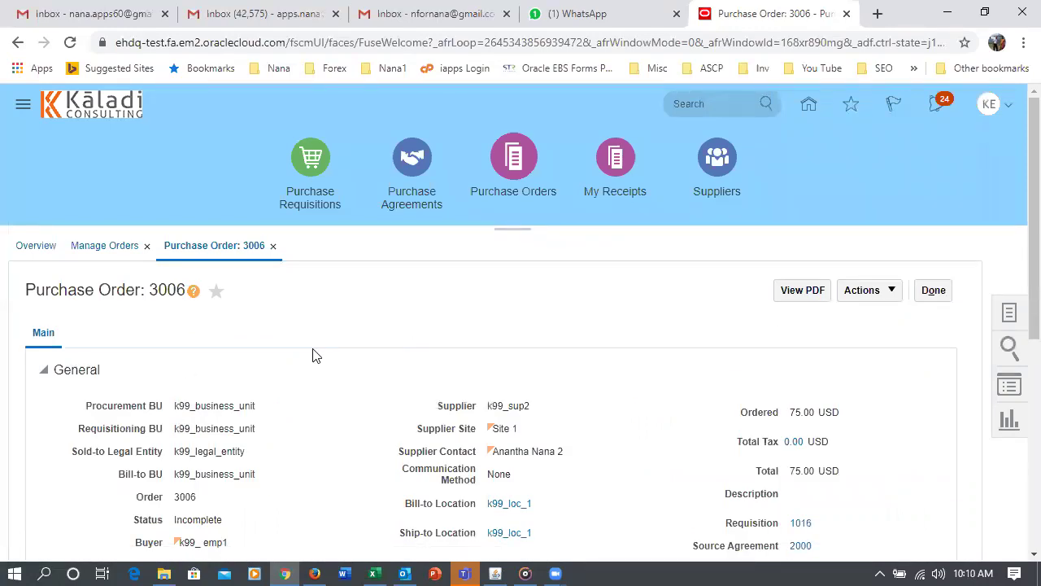
{"action": "scroll", "coordinate": [318, 354], "scroll_direction": "down", "scroll_amount": 3}
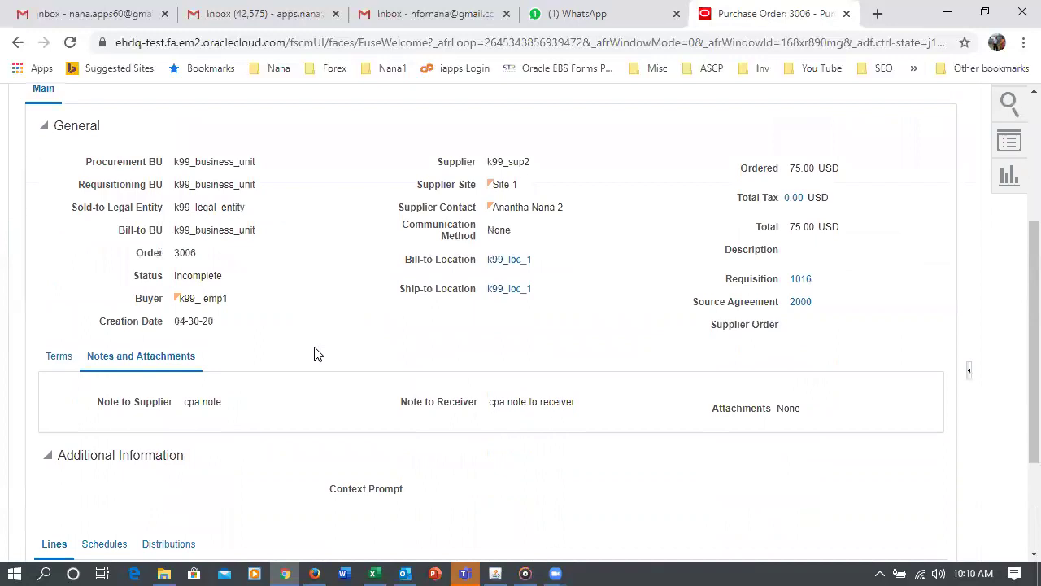
{"action": "scroll", "coordinate": [317, 354], "scroll_direction": "down", "scroll_amount": 2}
{"action": "scroll", "coordinate": [317, 353], "scroll_direction": "up", "scroll_amount": 5}
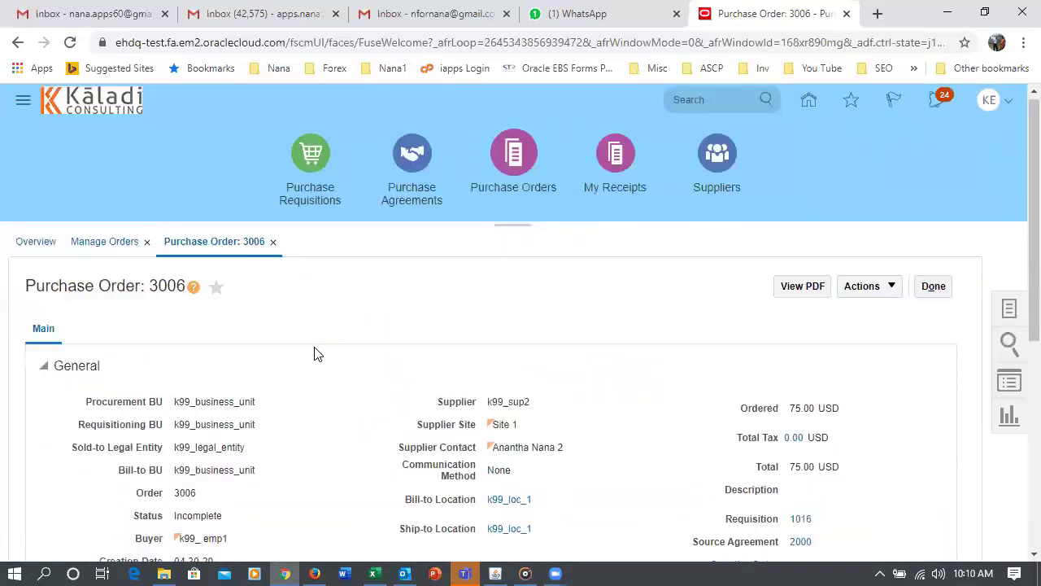
{"action": "scroll", "coordinate": [317, 354], "scroll_direction": "down", "scroll_amount": 2}
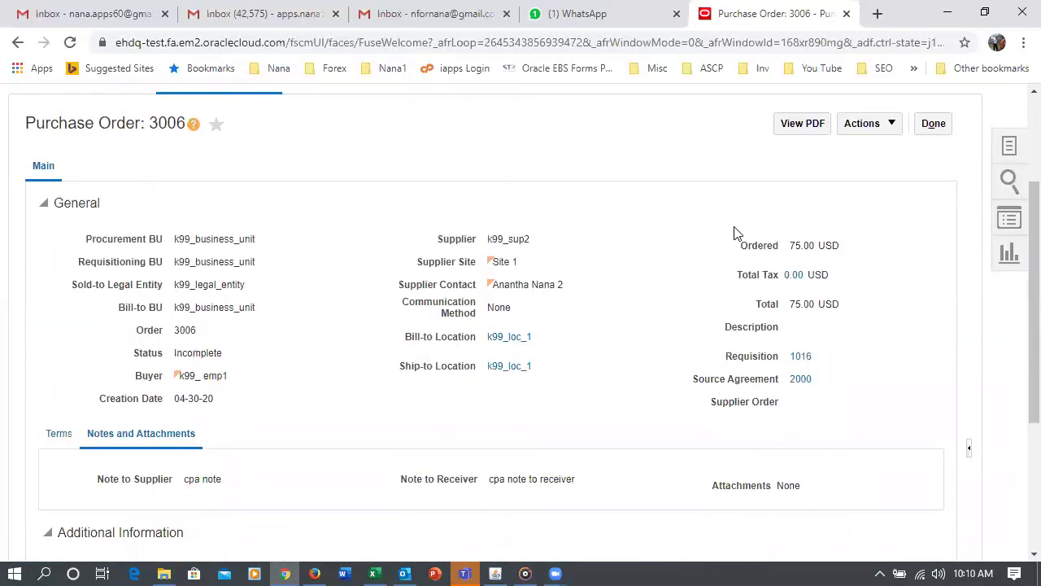
Duplicate the purchase order's browser tab and open Setup and Maintenance in the new tab
{"action": "right_click", "coordinate": [775, 14]}
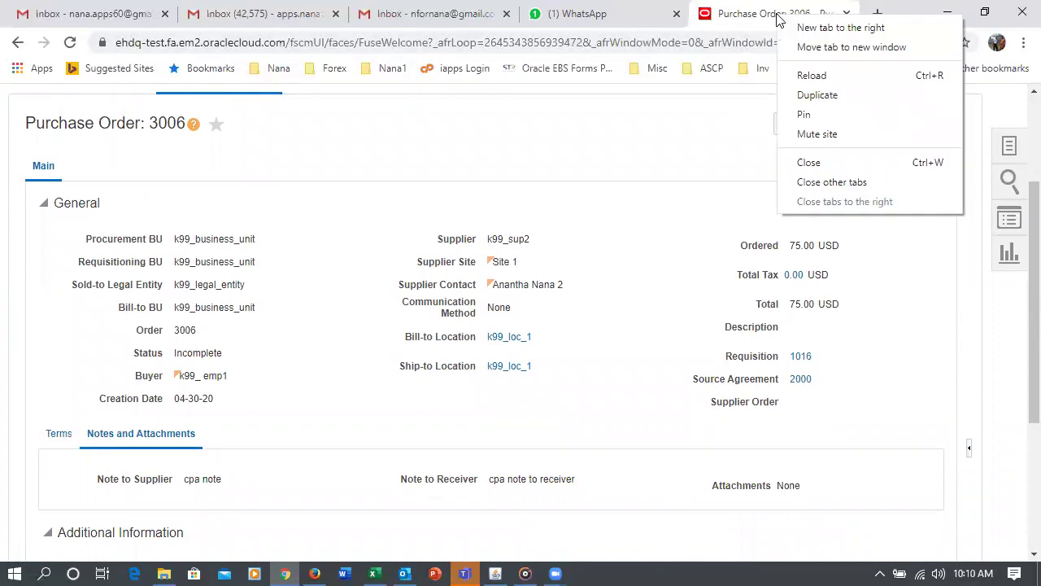
{"action": "left_click", "coordinate": [818, 93]}
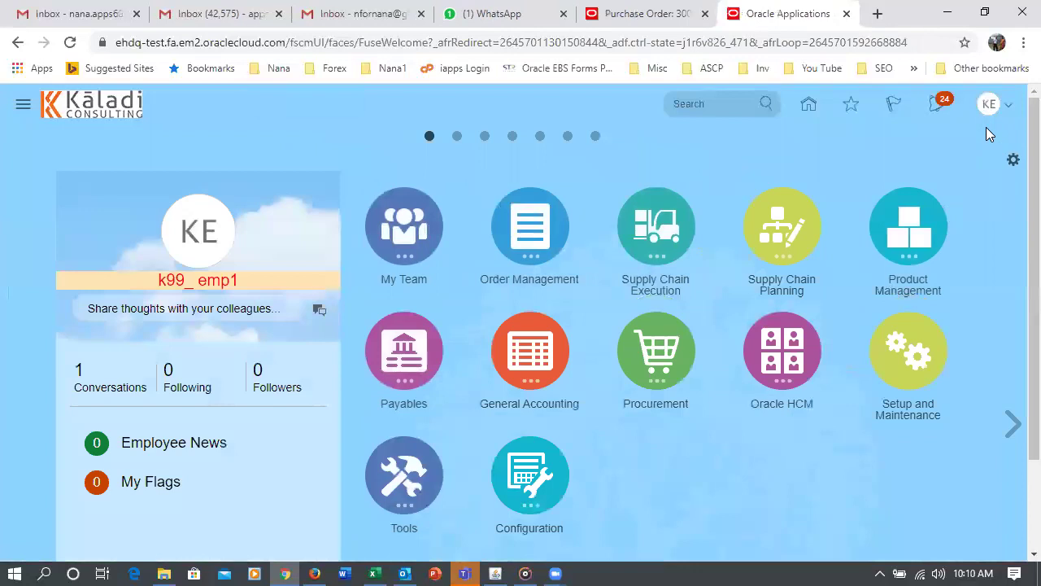
{"action": "left_click", "coordinate": [989, 106]}
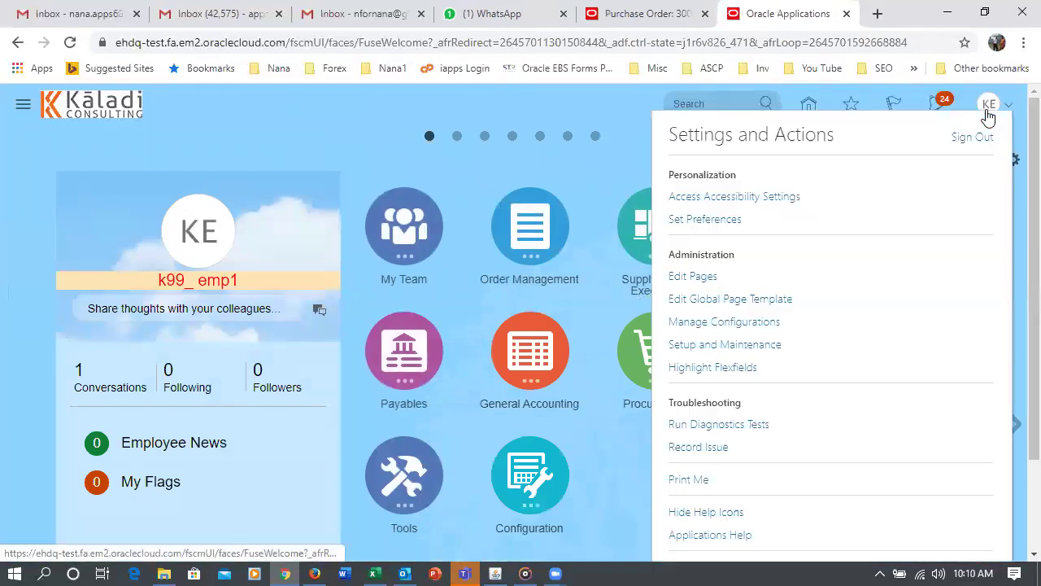
{"action": "left_click", "coordinate": [763, 346]}
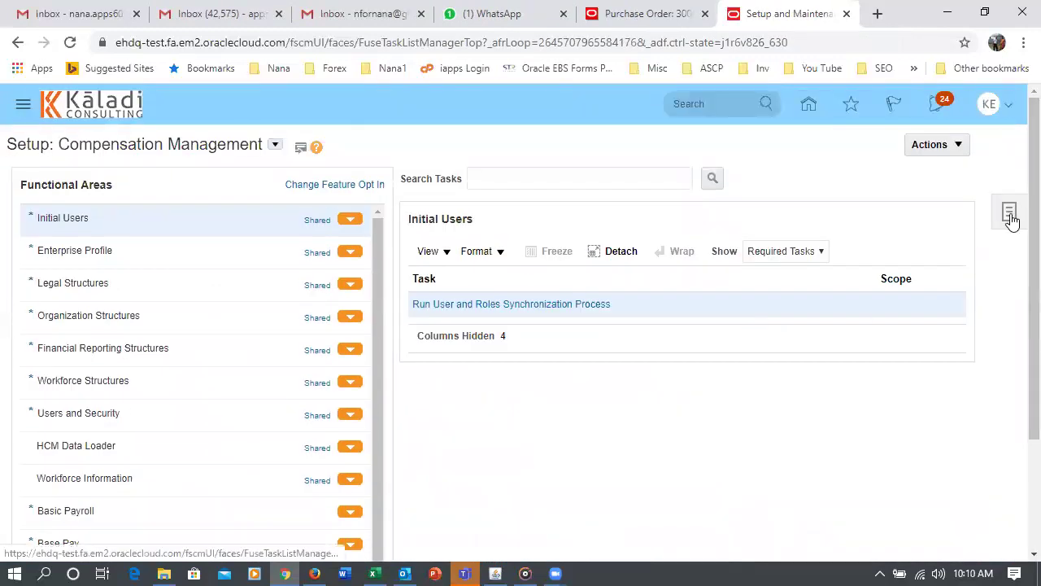
Search the setup tasks for man%doc%app% and open Manage Purchasing Document Approvals
{"action": "left_click", "coordinate": [1010, 215]}
{"action": "left_click", "coordinate": [909, 286]}
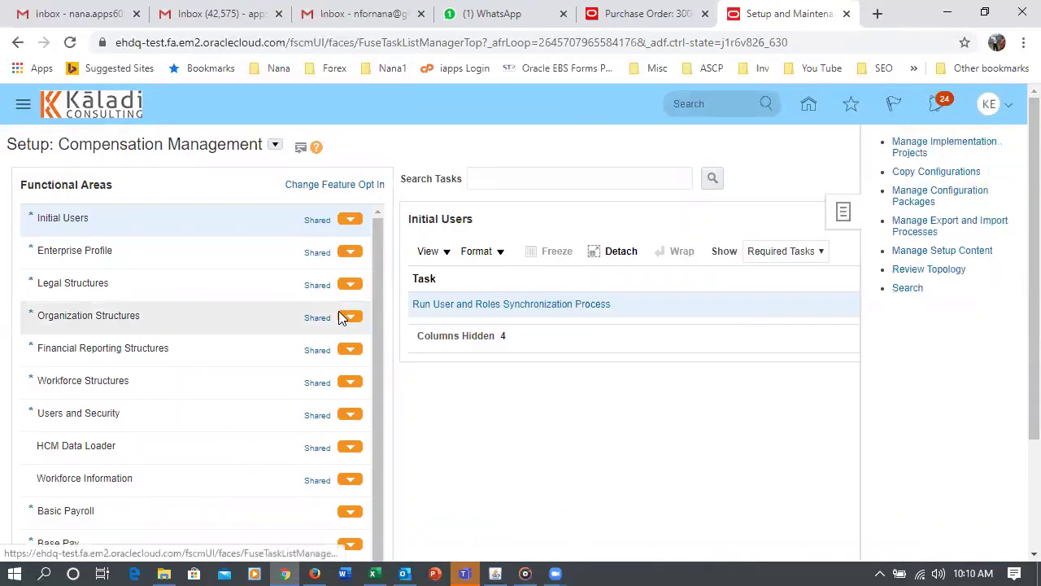
{"action": "left_click", "coordinate": [304, 172]}
{"action": "type", "text": "ma"}
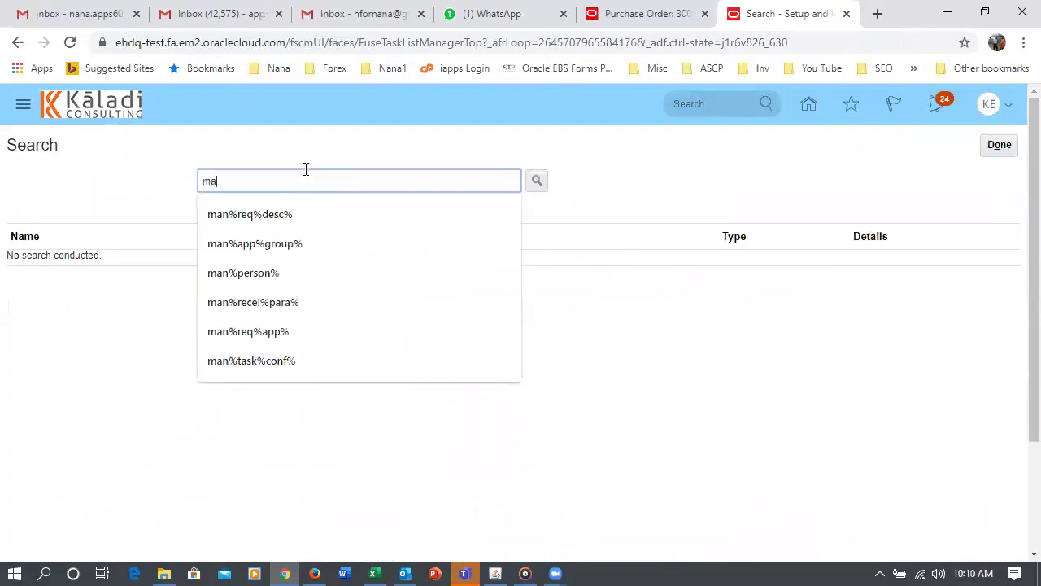
{"action": "type", "text": "n%doc5a"}
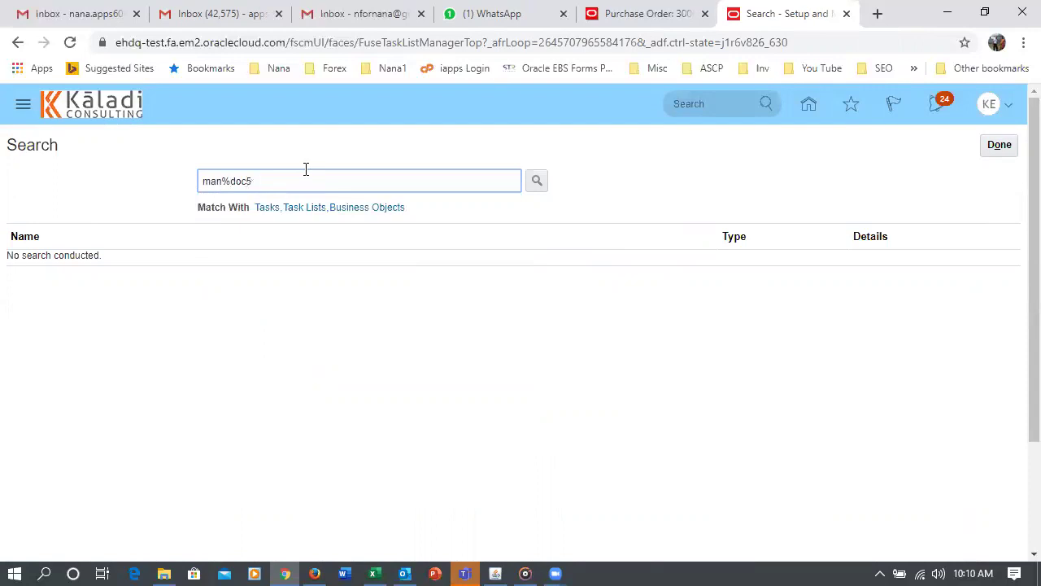
{"action": "type", "text": "%app%"}
{"action": "key", "text": "Return"}
{"action": "left_click", "coordinate": [102, 262]}
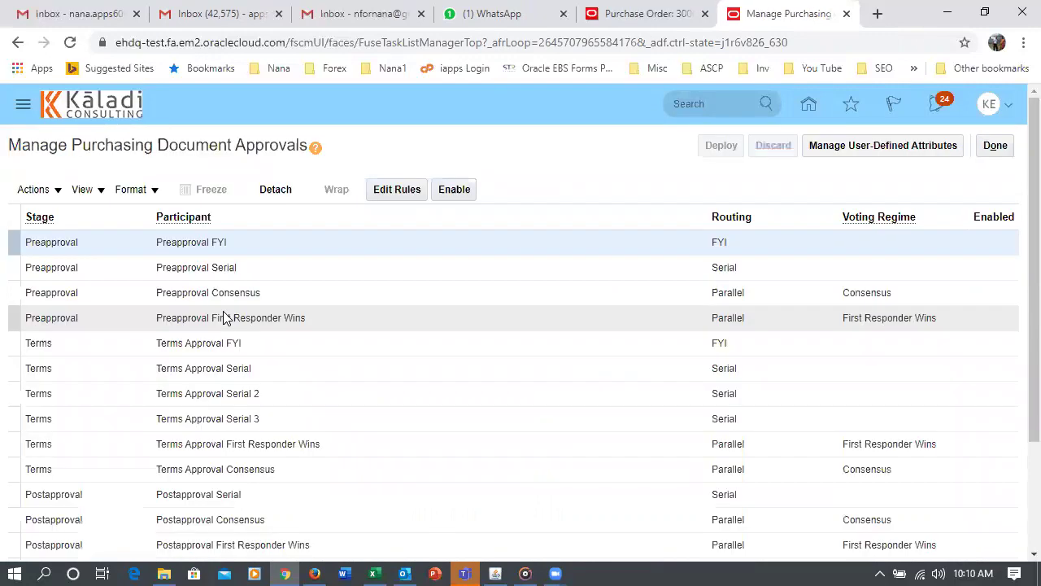
Open the rules of the Terms Approval Serial participant and review the conditions and actions of the Automatic approval rule
{"action": "scroll", "coordinate": [425, 238], "scroll_direction": "down", "scroll_amount": 2}
{"action": "left_click", "coordinate": [423, 231]}
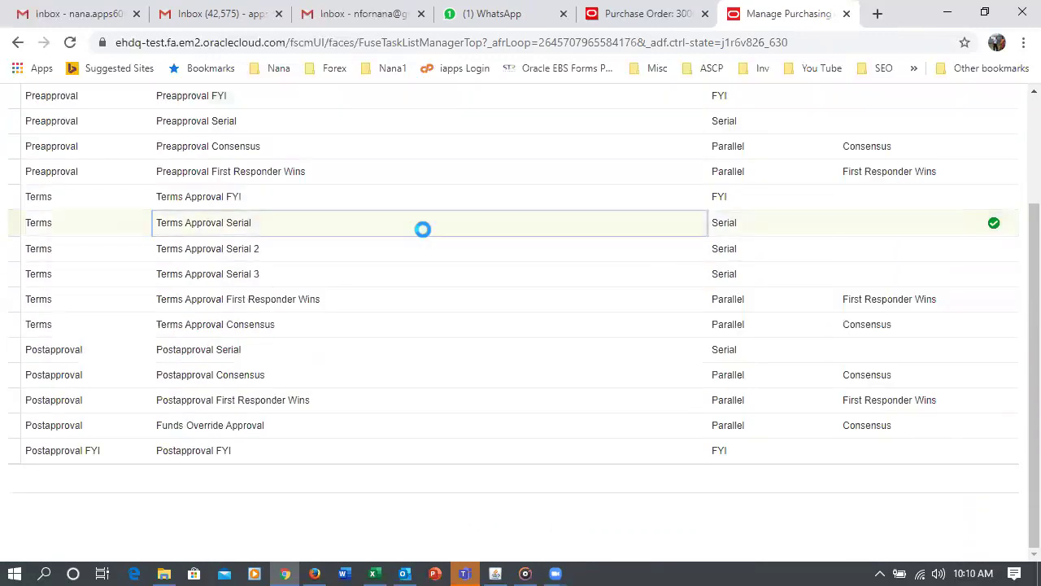
{"action": "scroll", "coordinate": [483, 271], "scroll_direction": "up", "scroll_amount": 2}
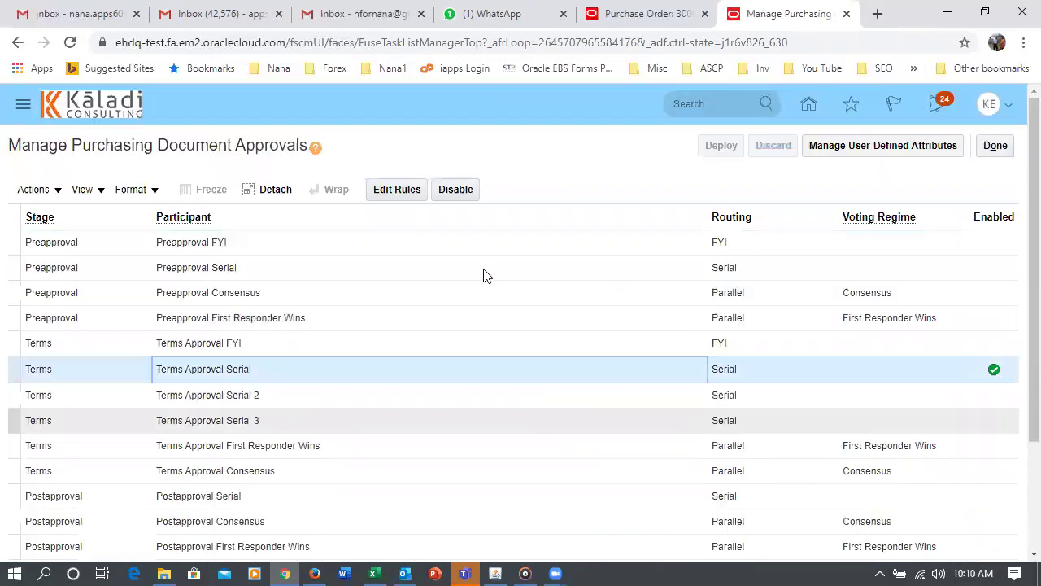
{"action": "left_click", "coordinate": [404, 189]}
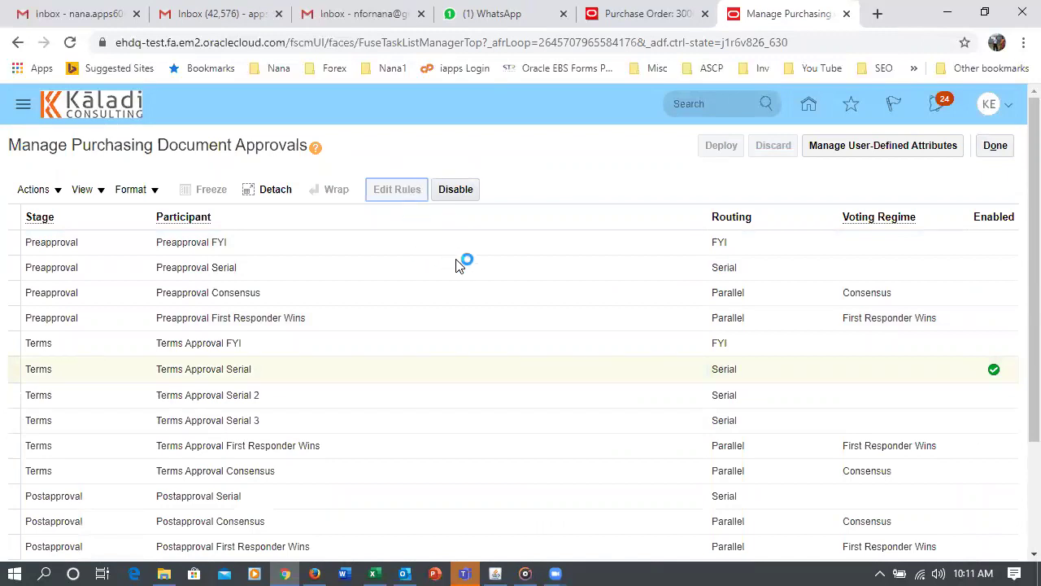
{"action": "scroll", "coordinate": [455, 263], "scroll_direction": "down", "scroll_amount": 3}
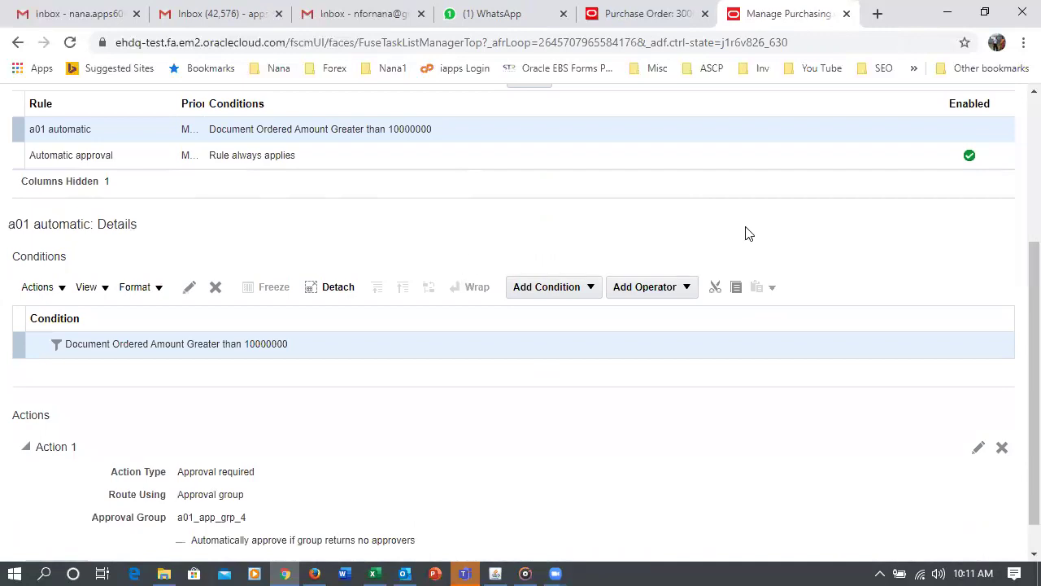
{"action": "left_click", "coordinate": [390, 151]}
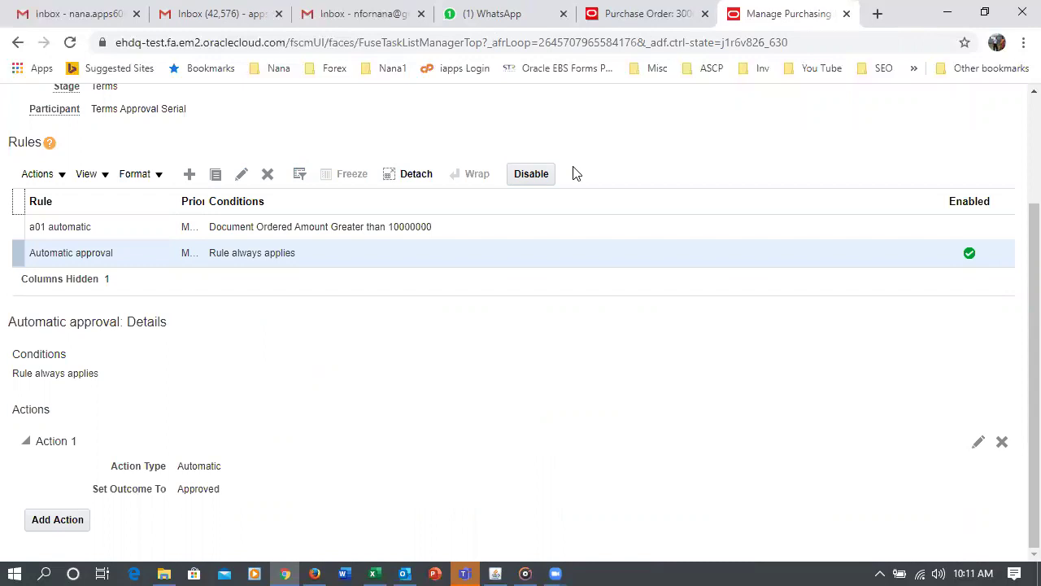
Return to the purchase order's browser tab, close the WhatsApp tab, and open the order for editing
{"action": "left_click", "coordinate": [671, 25]}
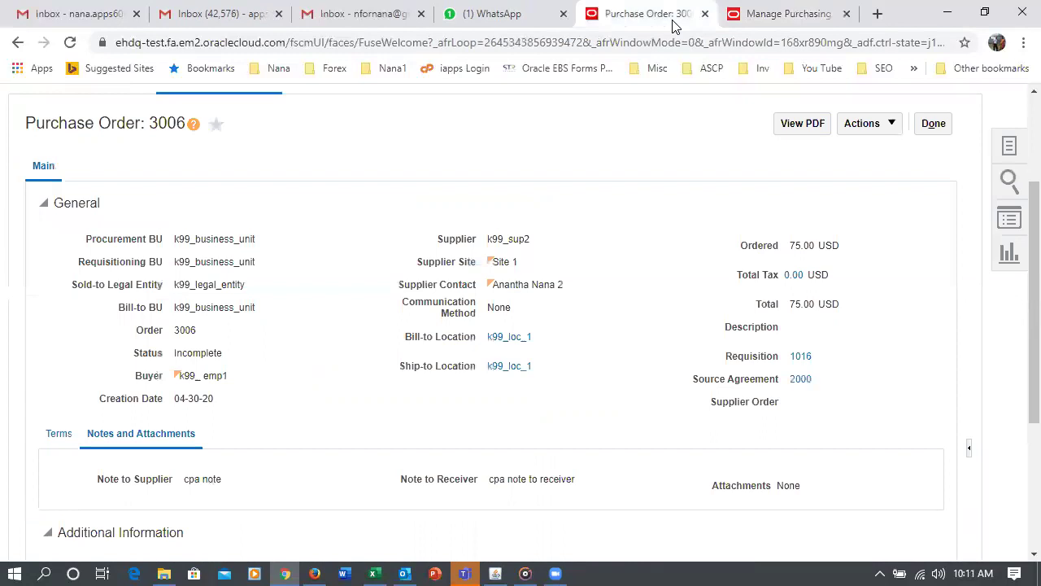
{"action": "left_click", "coordinate": [514, 17]}
{"action": "left_click", "coordinate": [562, 14]}
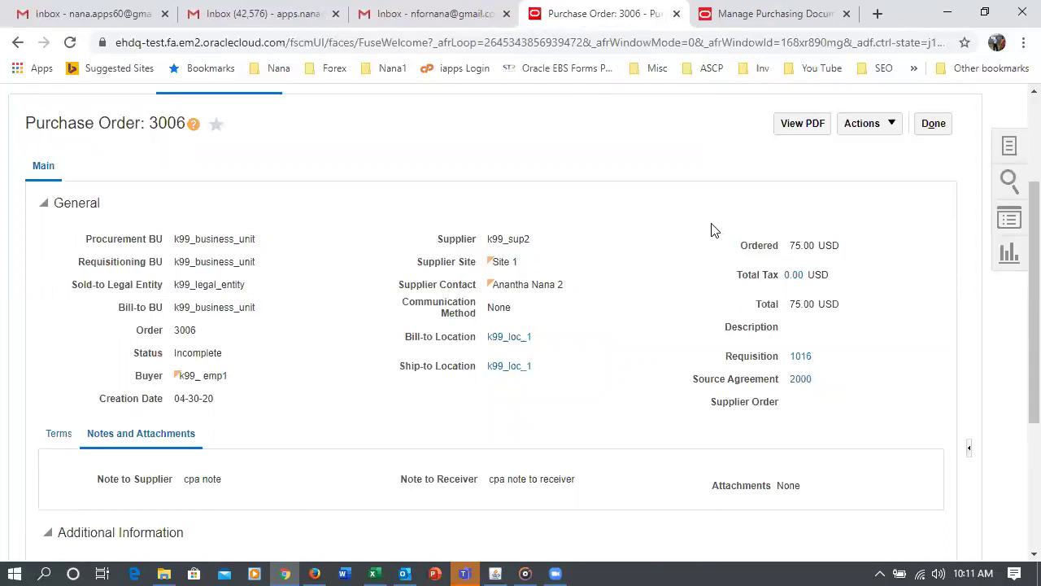
{"action": "left_click", "coordinate": [850, 130]}
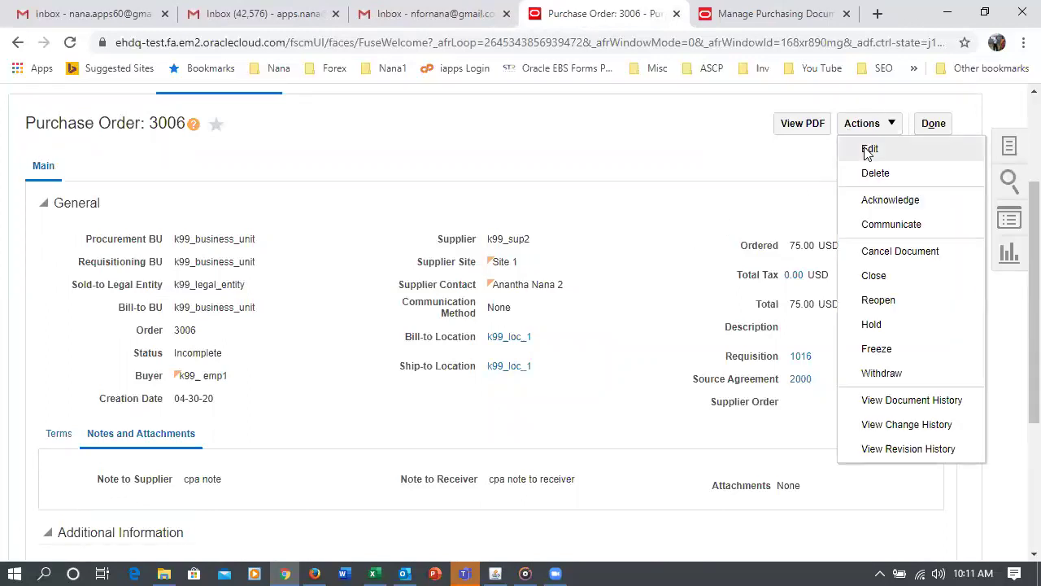
{"action": "left_click", "coordinate": [869, 150]}
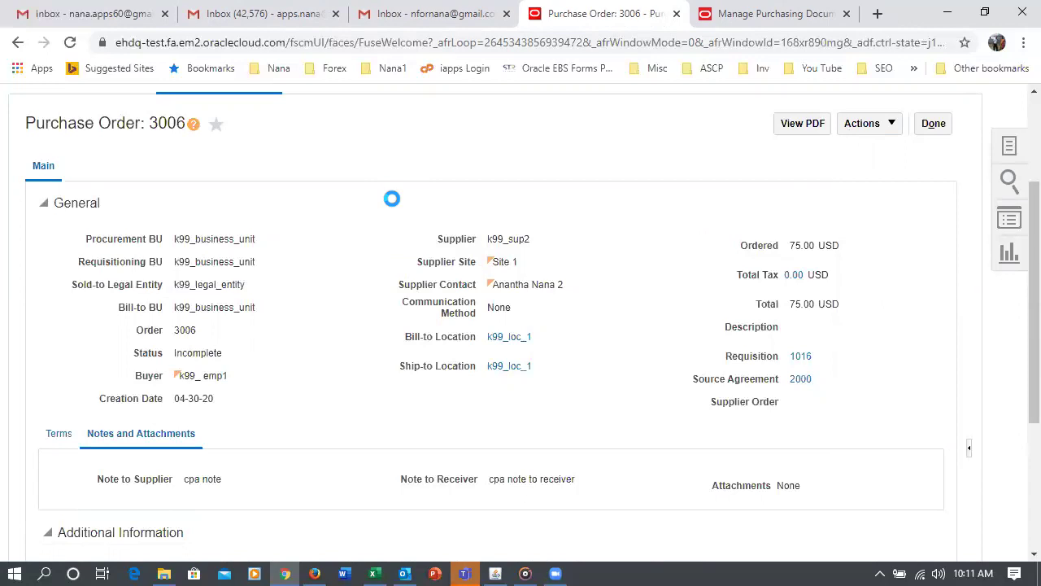
Try to submit the purchase order, read the message text for line 1, and dismiss it
{"action": "left_click", "coordinate": [897, 123]}
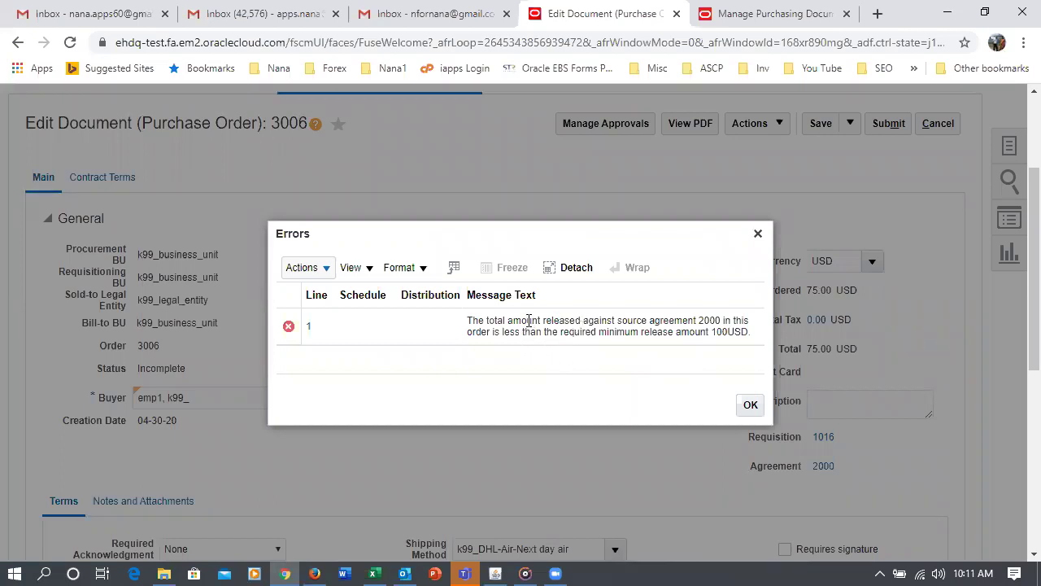
{"action": "left_click_drag", "start_coordinate": [528, 320], "coordinate": [749, 330]}
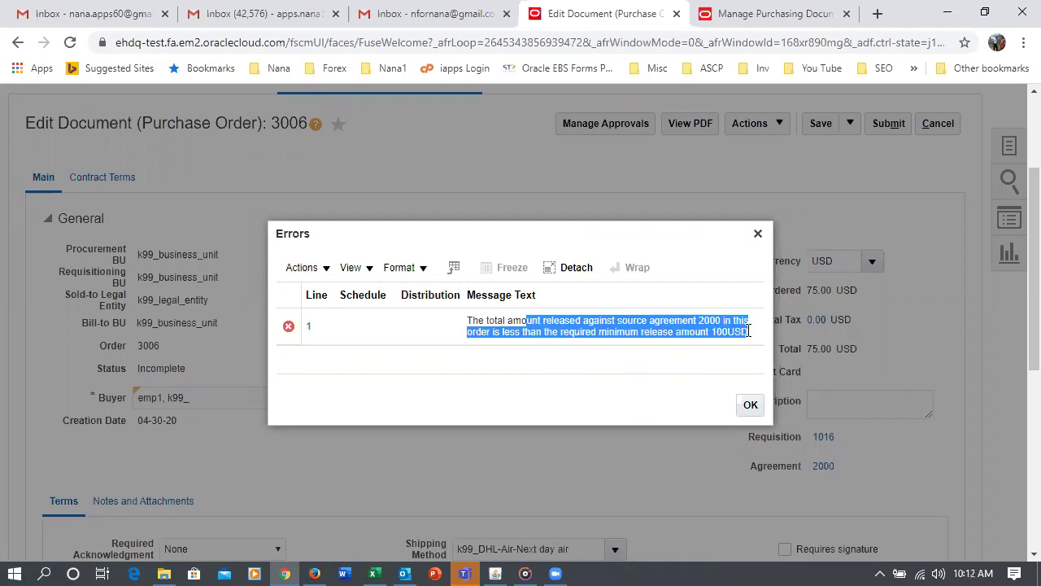
{"action": "left_click", "coordinate": [750, 405]}
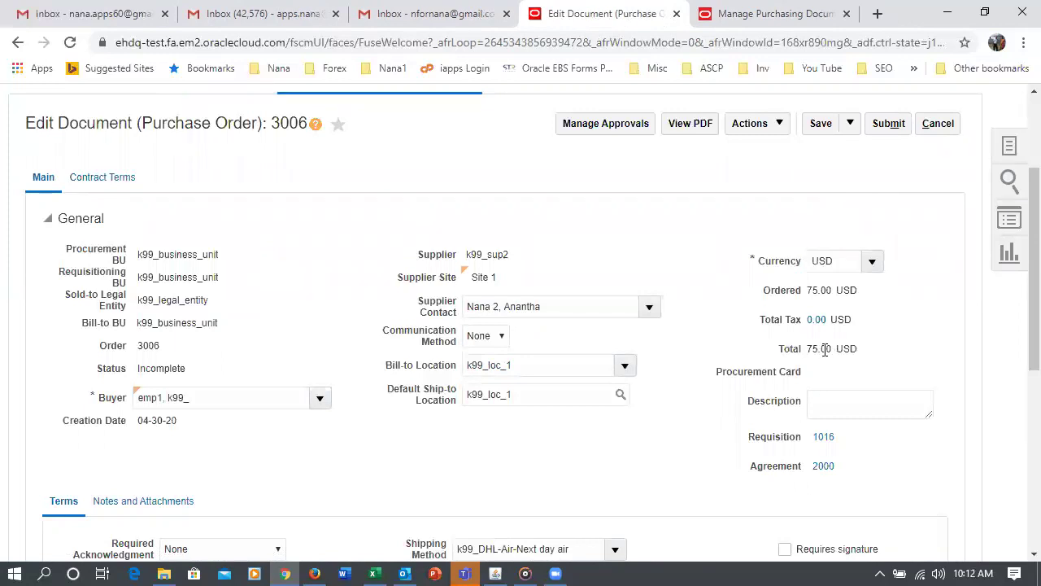
Check the order total and set the quantity of order line 1 to 75
{"action": "left_click_drag", "start_coordinate": [808, 348], "coordinate": [871, 361]}
{"action": "left_click", "coordinate": [523, 481]}
{"action": "scroll", "coordinate": [523, 480], "scroll_direction": "down", "scroll_amount": 5}
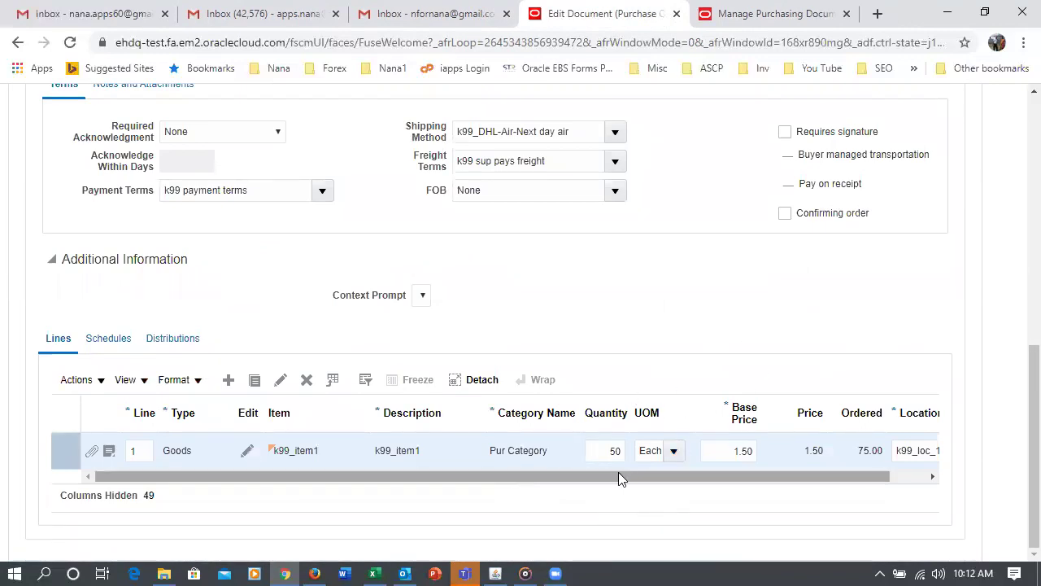
{"action": "left_click", "coordinate": [612, 451]}
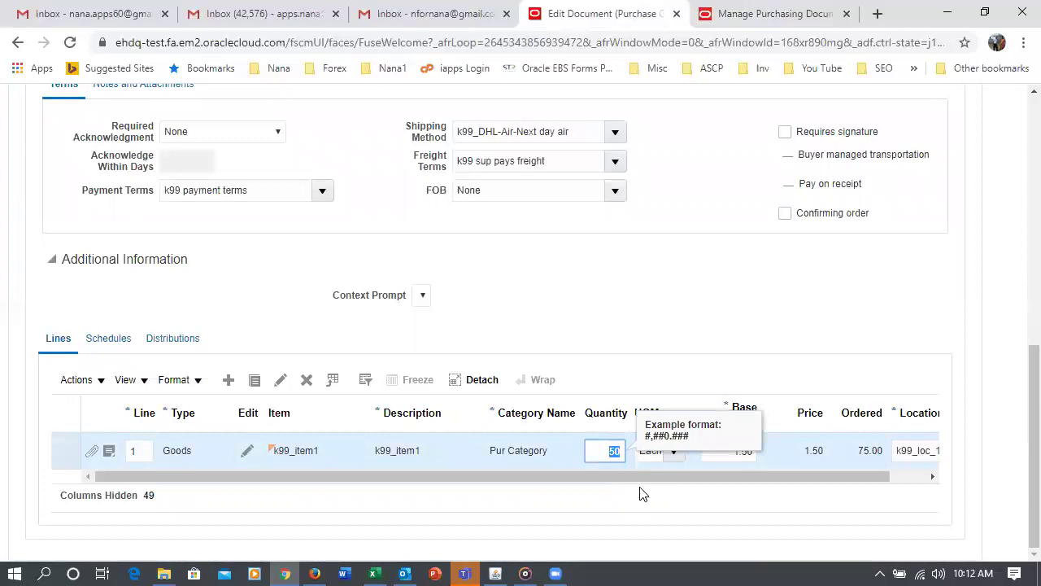
{"action": "type", "text": "75"}
{"action": "key", "text": "Tab"}
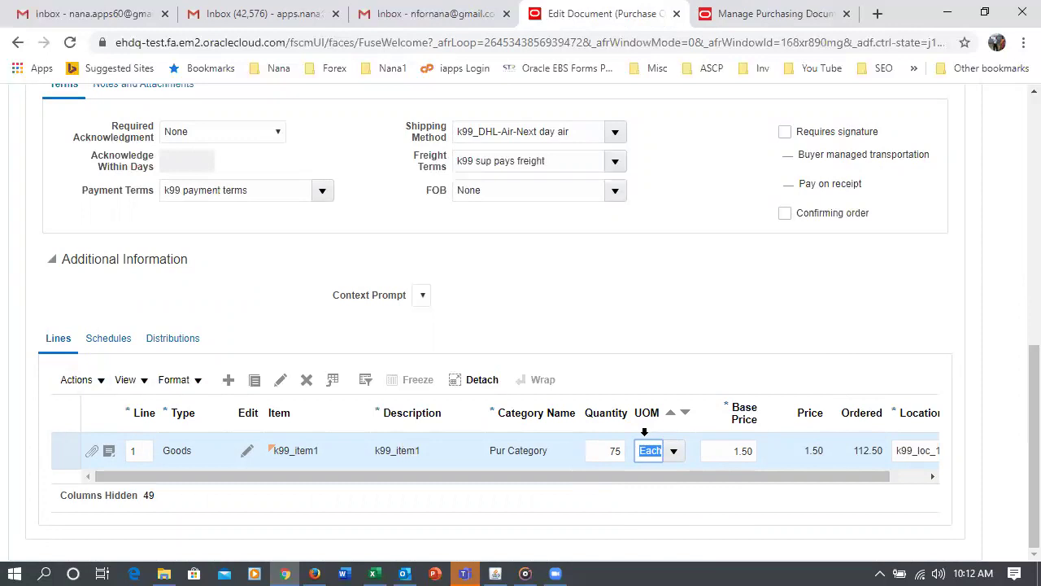
Check the quantity on the order's schedule and distribution, and return to the order lines
{"action": "left_click", "coordinate": [105, 340]}
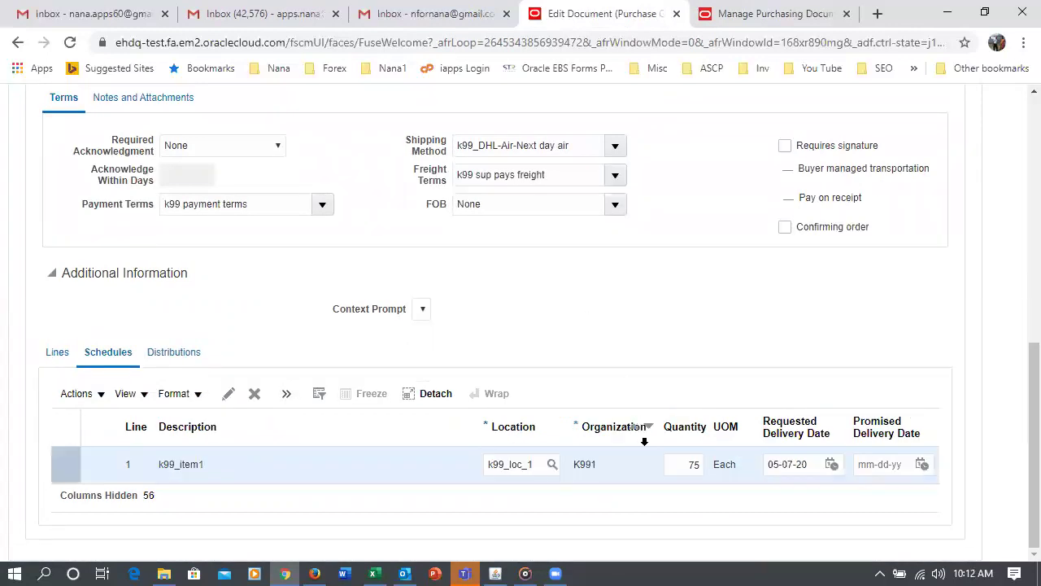
{"action": "left_click", "coordinate": [194, 351]}
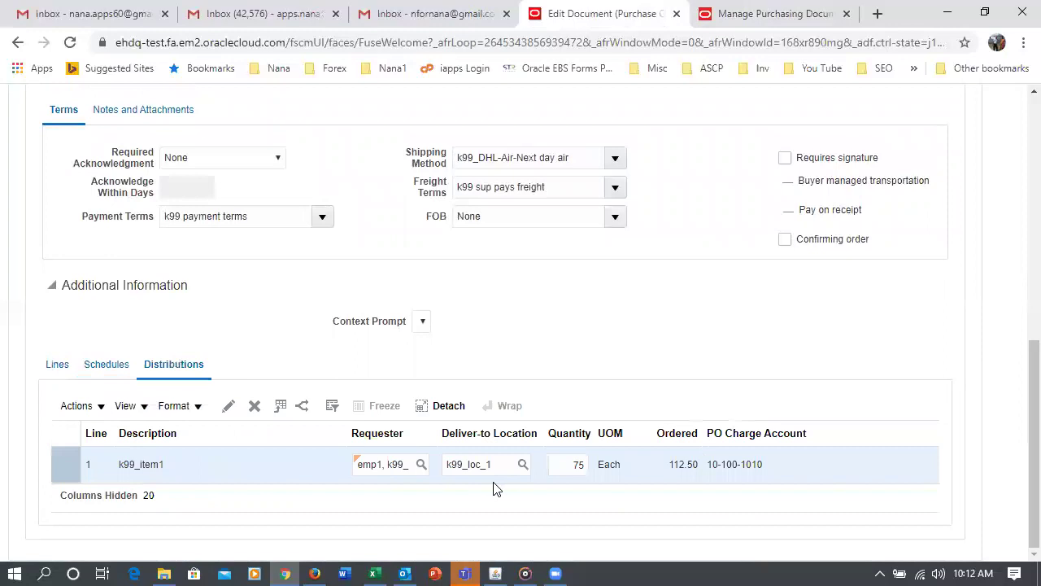
{"action": "left_click", "coordinate": [50, 368]}
Save the edited purchase order, submit it for approval, and dismiss the confirmation
{"action": "scroll", "coordinate": [675, 355], "scroll_direction": "up", "scroll_amount": 4}
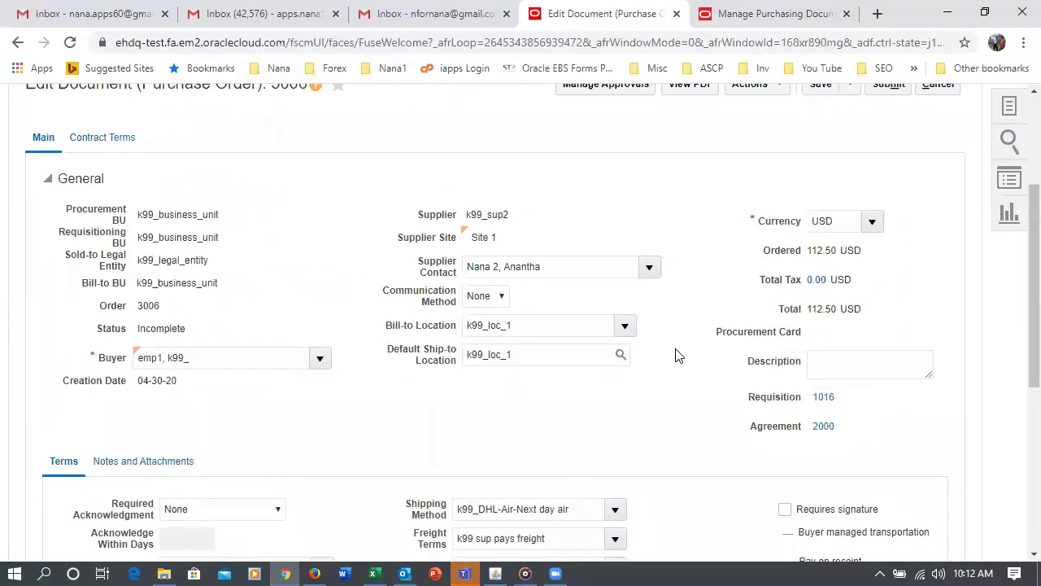
{"action": "scroll", "coordinate": [675, 356], "scroll_direction": "up", "scroll_amount": 3}
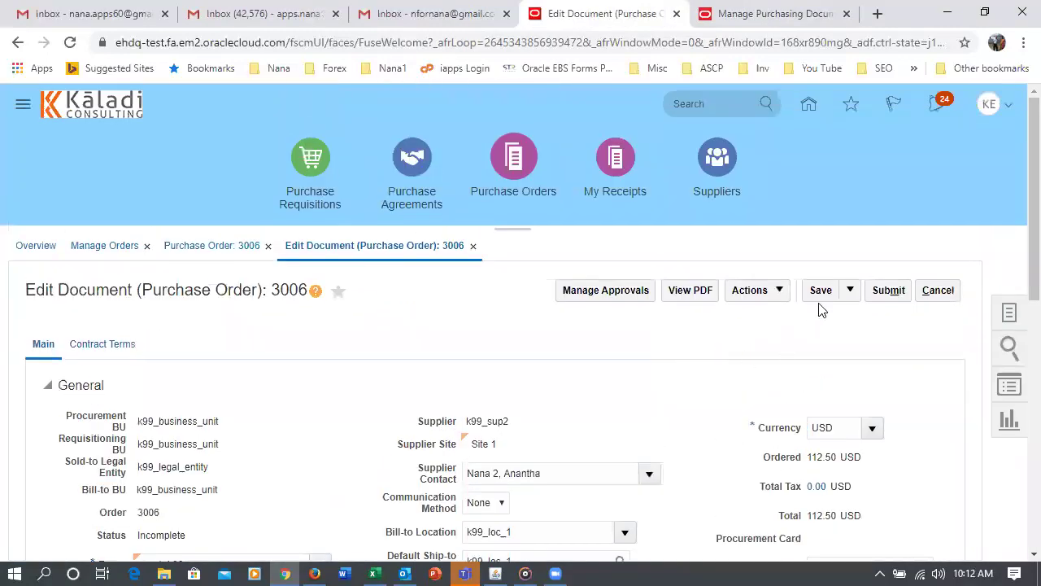
{"action": "left_click", "coordinate": [822, 293]}
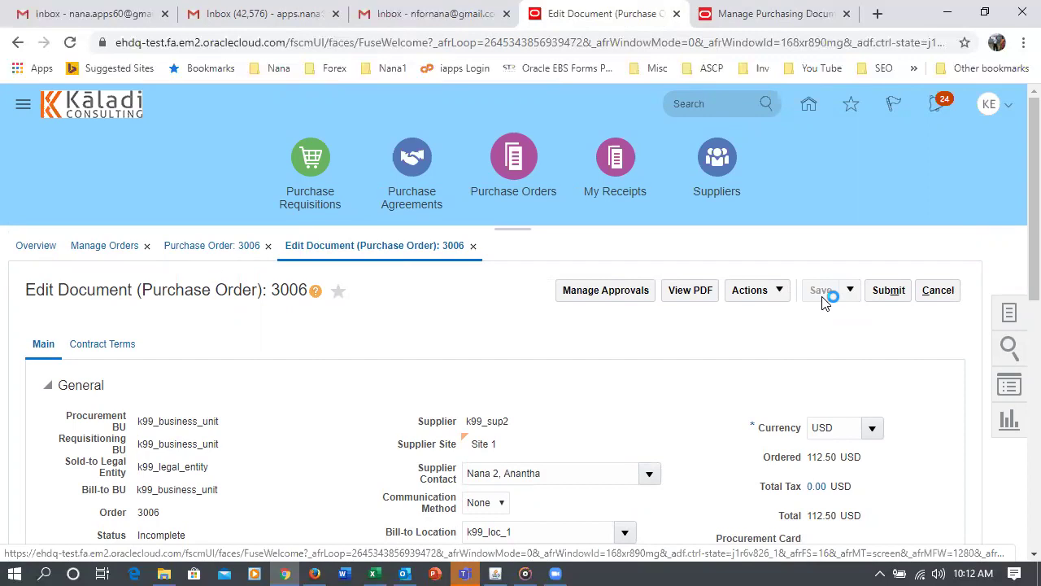
{"action": "left_click", "coordinate": [893, 293]}
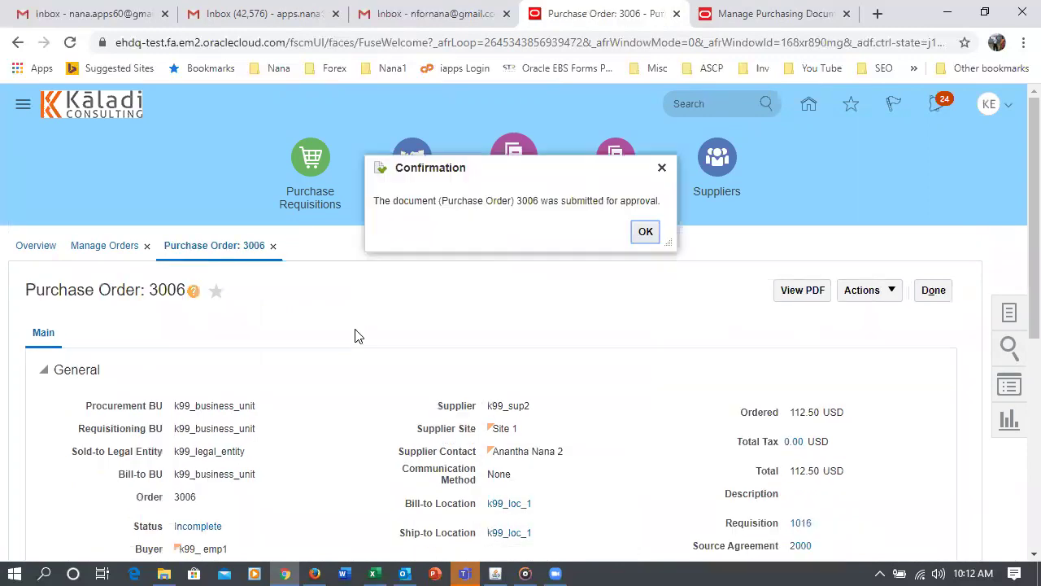
{"action": "left_click", "coordinate": [643, 231]}
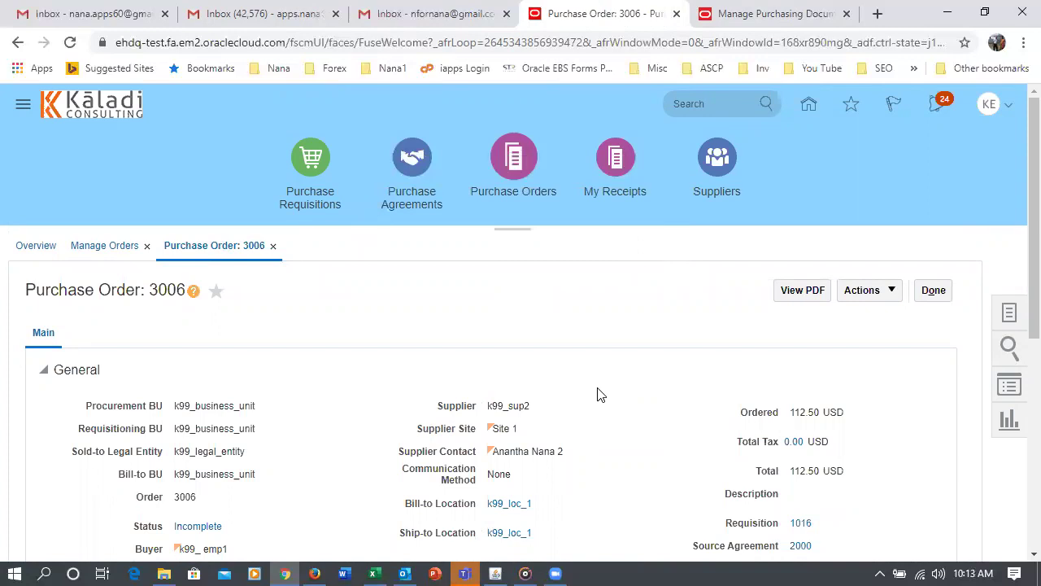
Close the purchase order and the Manage Orders page, and open Manage Agreements from the tasks
{"action": "left_click", "coordinate": [276, 249]}
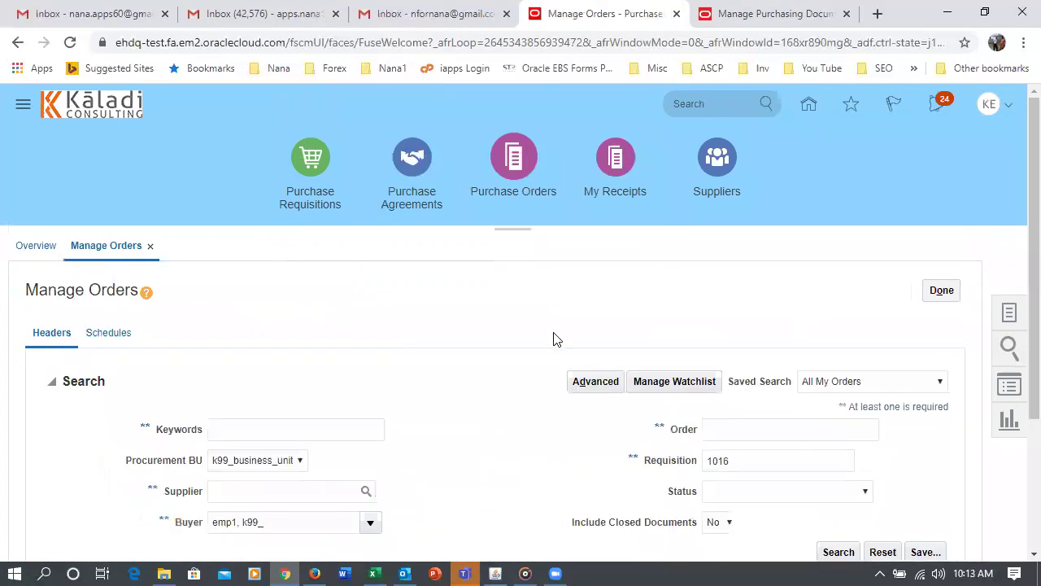
{"action": "left_click", "coordinate": [943, 291]}
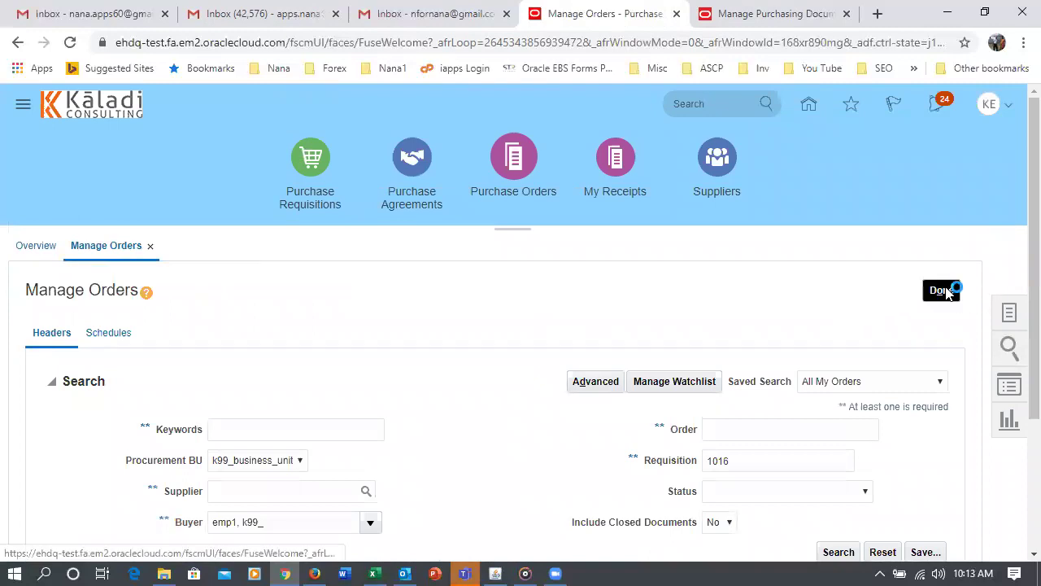
{"action": "left_click", "coordinate": [1010, 319]}
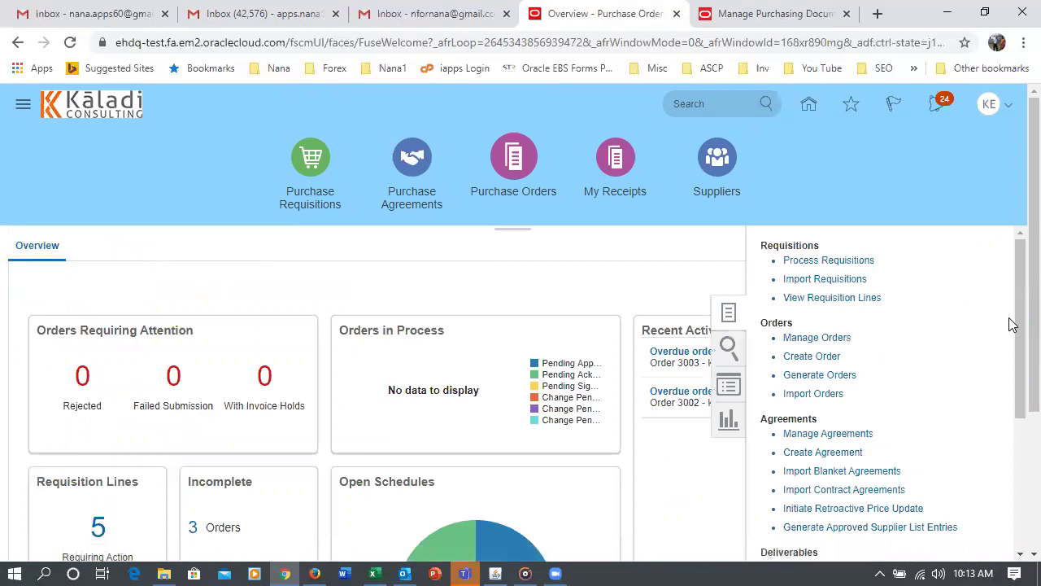
{"action": "left_click", "coordinate": [825, 434]}
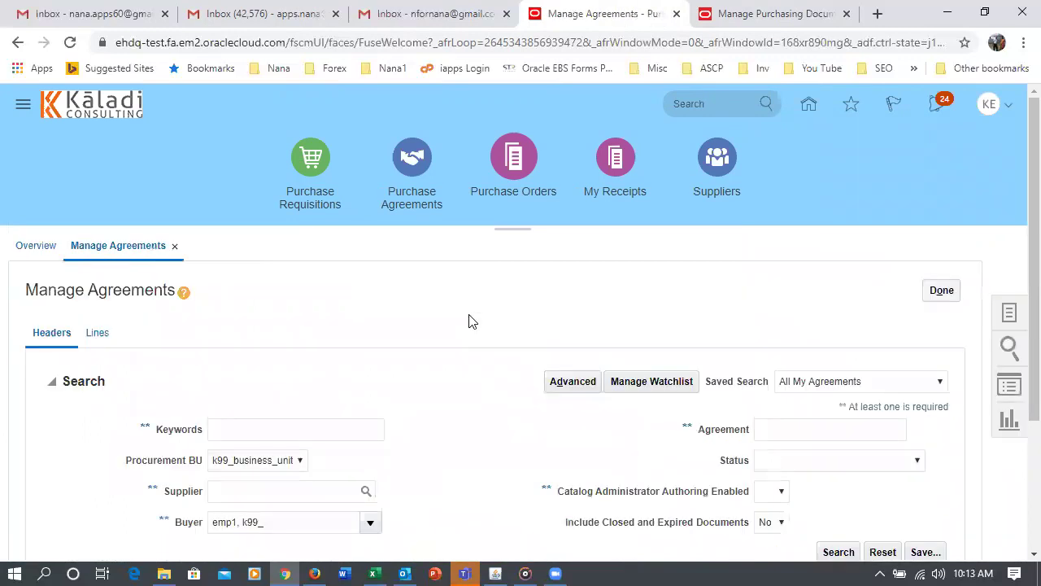
Search for agreement 2000 with the buyer filter cleared, and rerun the search to check its released amount
{"action": "left_click", "coordinate": [784, 271]}
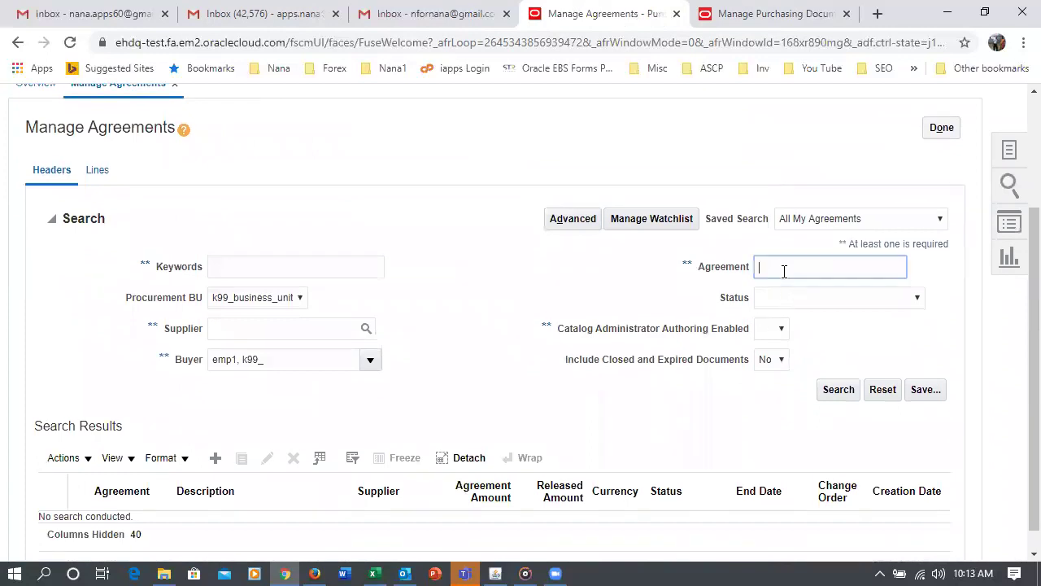
{"action": "type", "text": "2000"}
{"action": "key", "text": "Tab"}
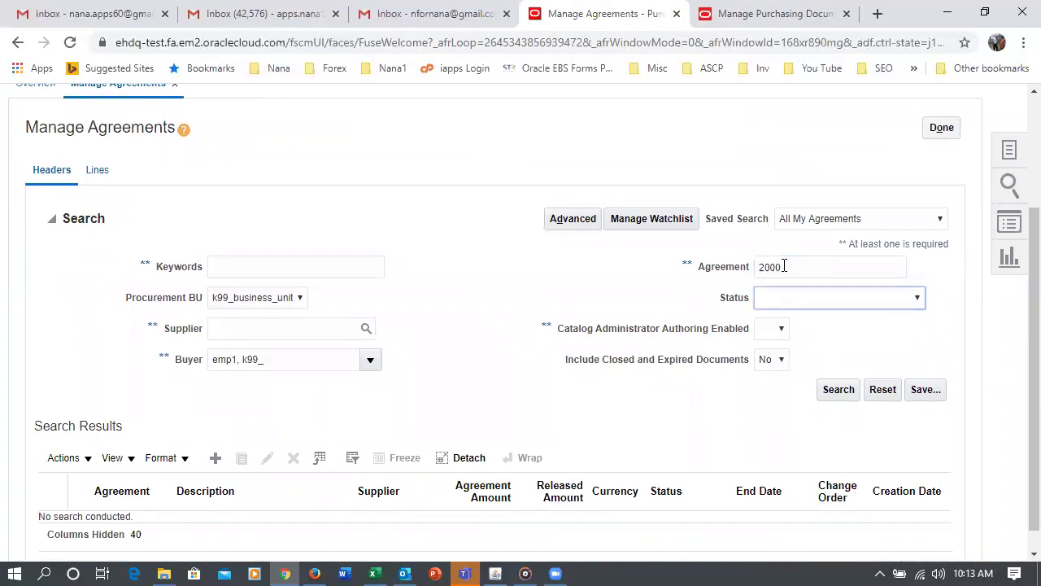
{"action": "left_click_drag", "start_coordinate": [277, 363], "coordinate": [106, 409]}
{"action": "key", "text": "BackSpace"}
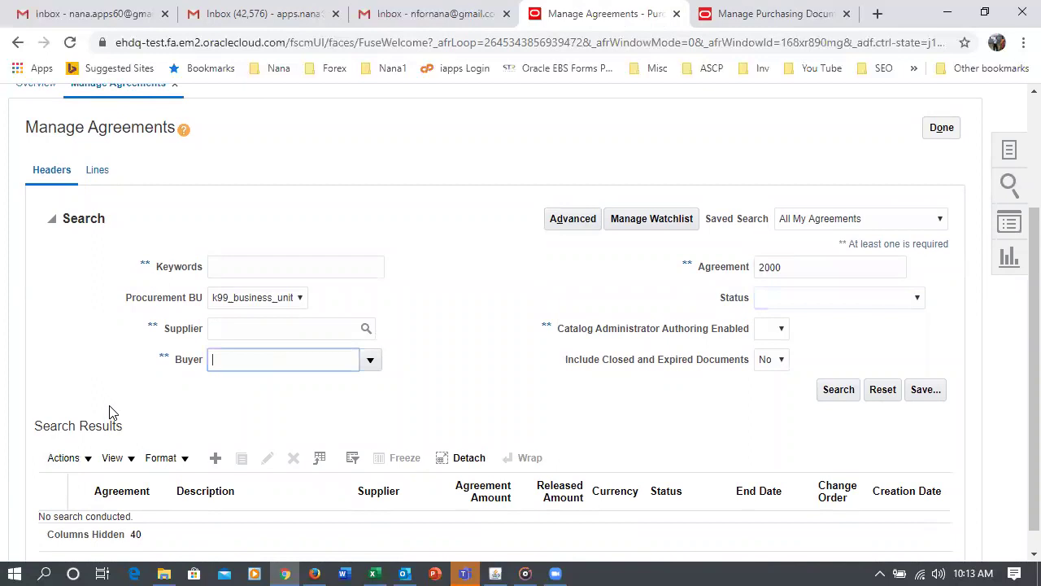
{"action": "left_click", "coordinate": [845, 395]}
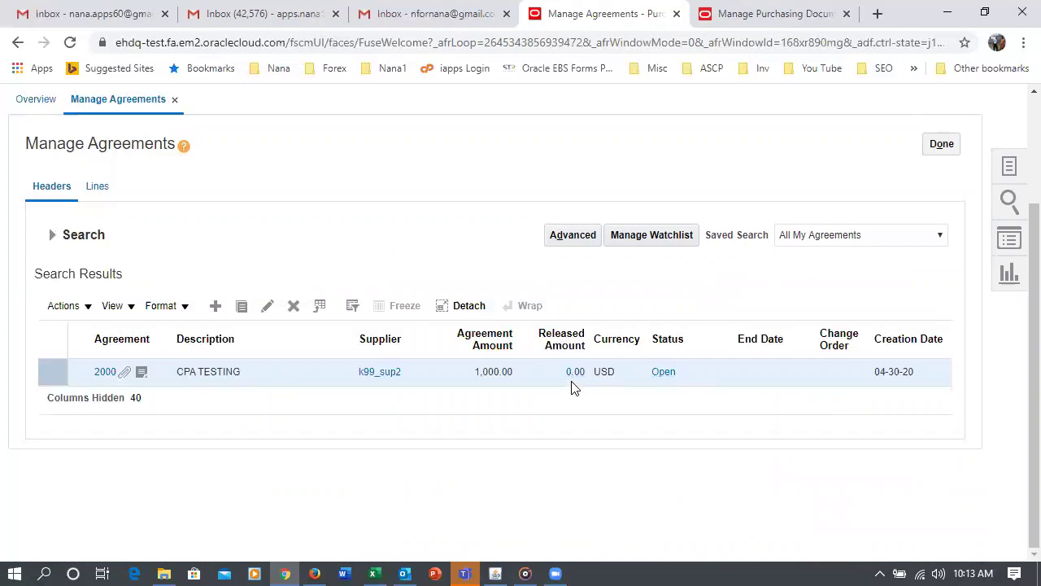
{"action": "left_click", "coordinate": [53, 236]}
{"action": "left_click", "coordinate": [838, 392]}
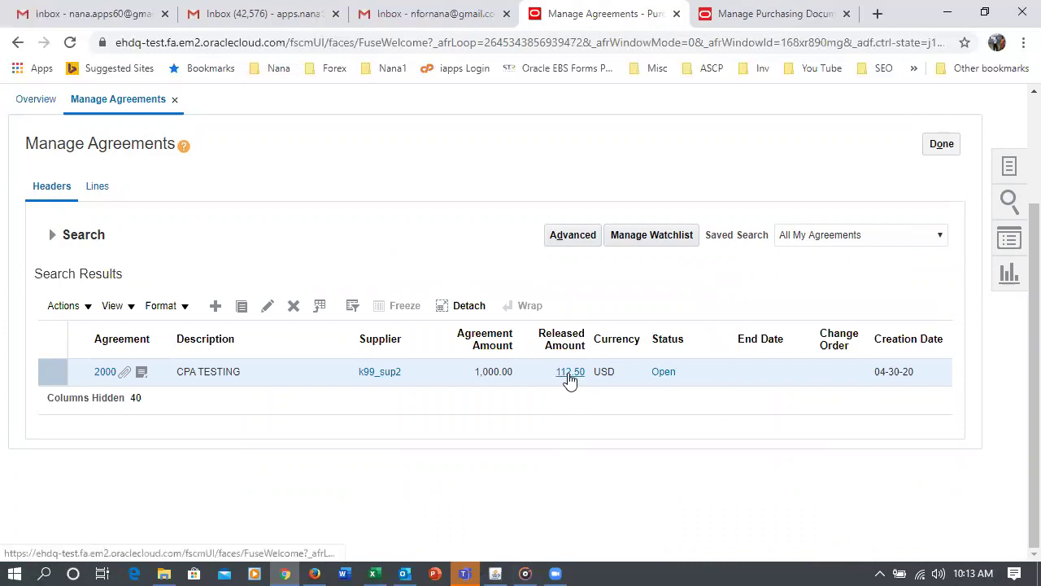
Switch to Oracle Applications, open the Purchase Orders form, and query documents of type Cont% to view the contract agreement's released amount
{"action": "left_click", "coordinate": [495, 569]}
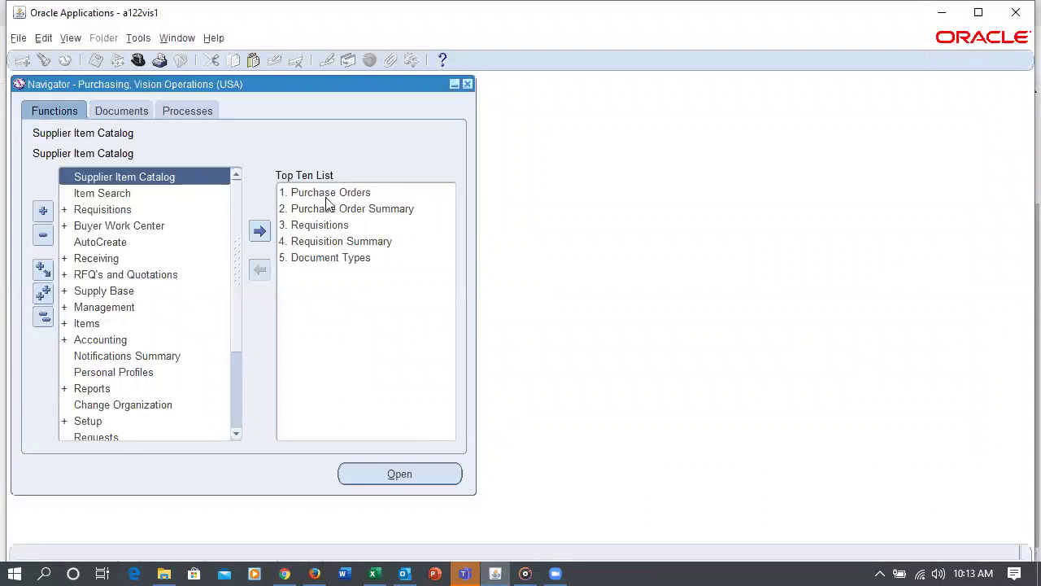
{"action": "double_click", "coordinate": [325, 194]}
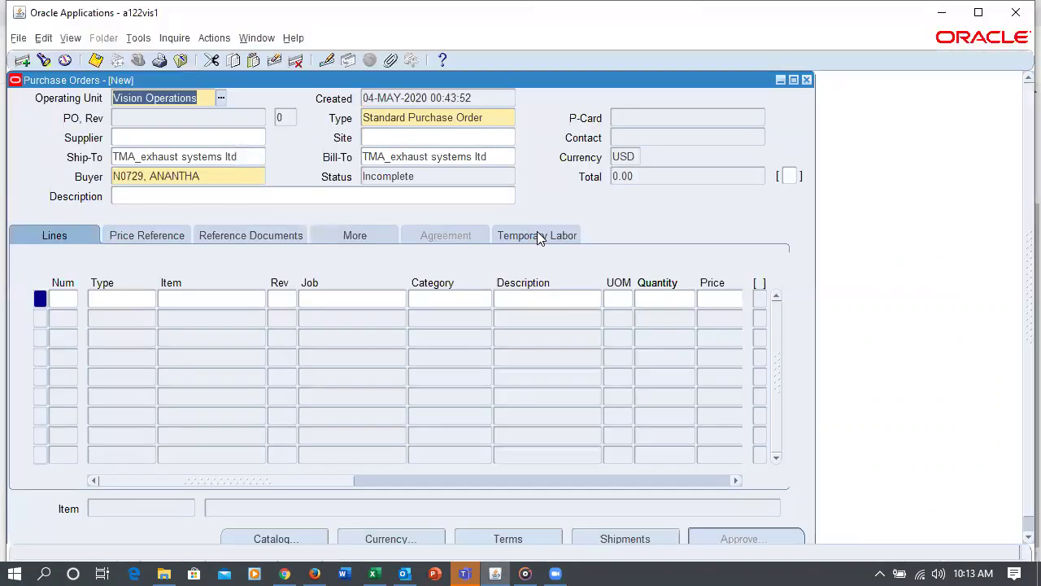
{"action": "key", "text": "F11"}
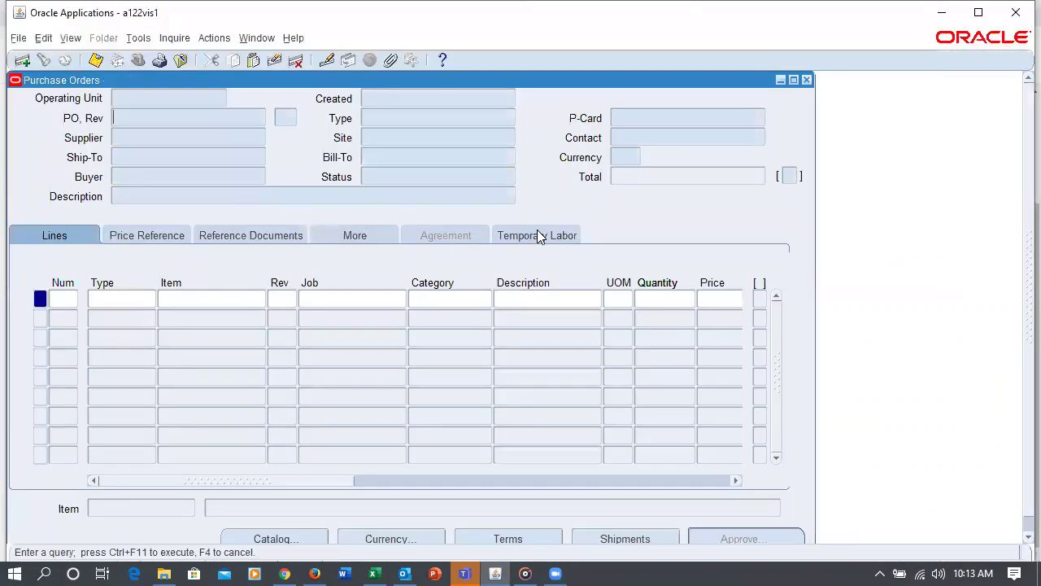
{"action": "left_click", "coordinate": [506, 117]}
{"action": "type", "text": "Cont%"}
{"action": "key", "text": "ctrl+F11"}
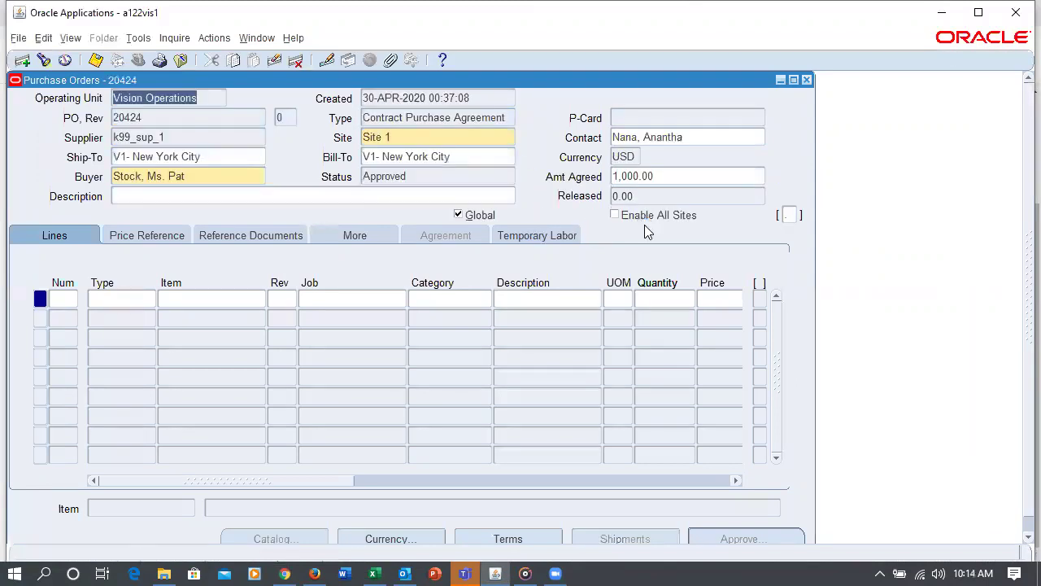
Check the contract agreement's released amount in Oracle Applications, switch back to Fusion, and view the order schedules behind agreement 2000's released amount
{"action": "double_click", "coordinate": [637, 195]}
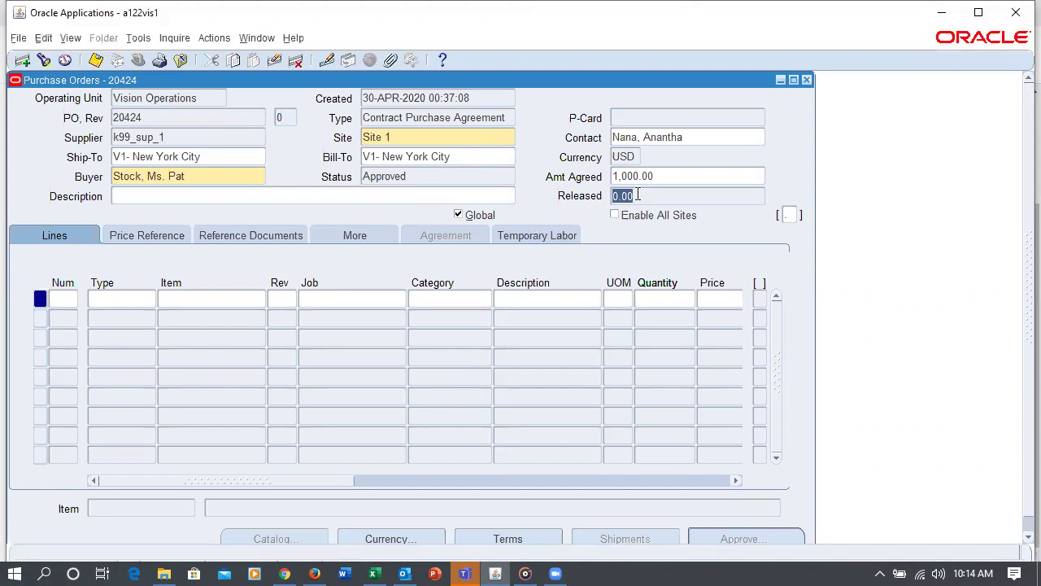
{"action": "key", "text": "alt+Tab"}
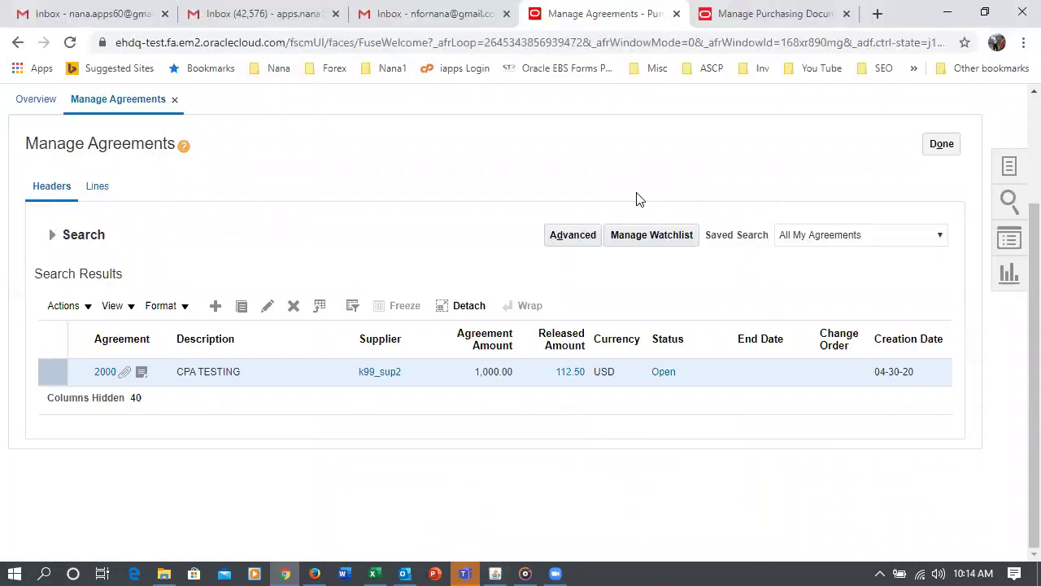
{"action": "left_click", "coordinate": [572, 376]}
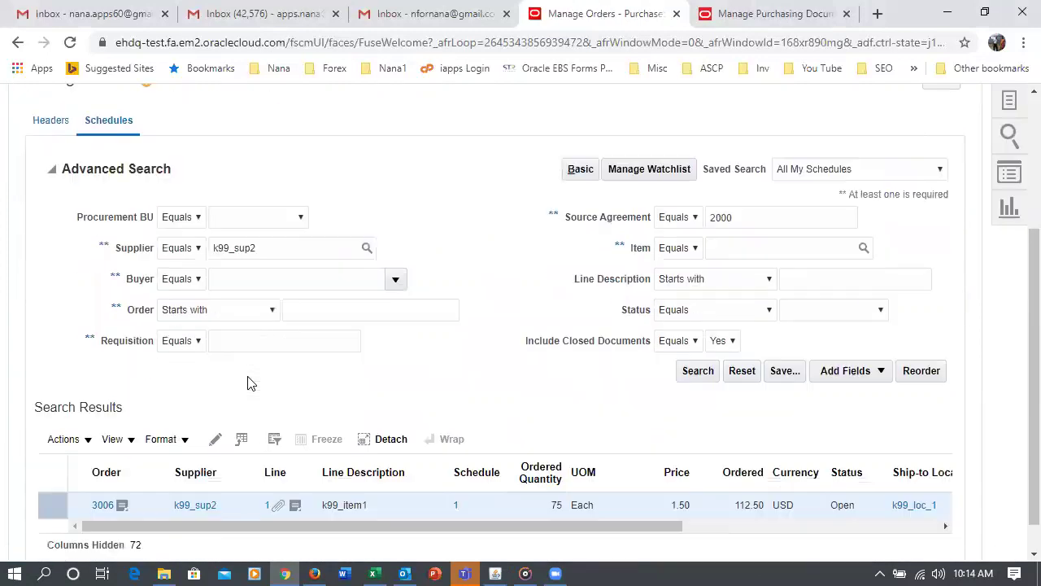
{"action": "scroll", "coordinate": [249, 384], "scroll_direction": "down", "scroll_amount": 1}
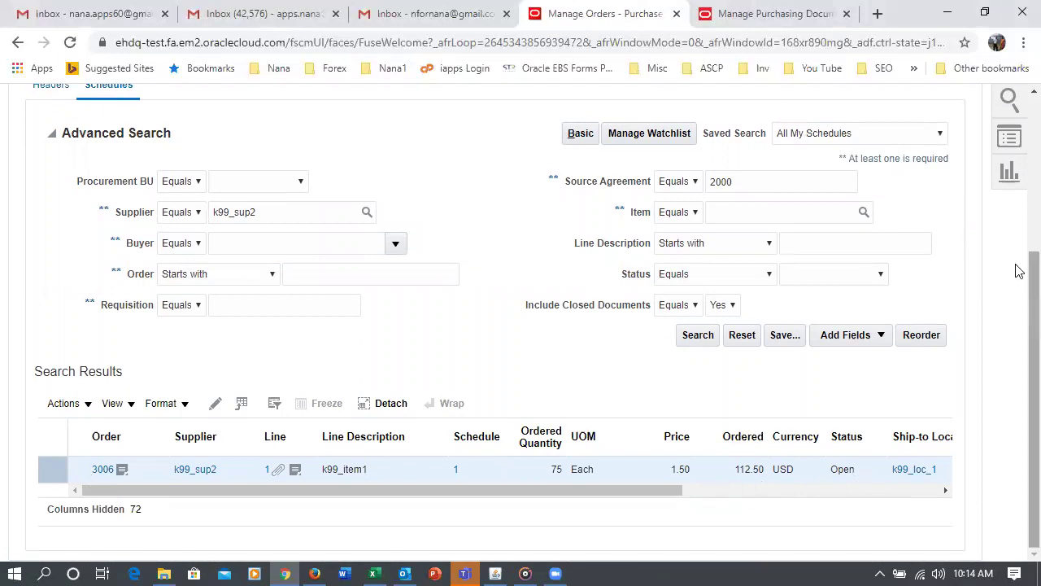
{"action": "scroll", "coordinate": [1017, 102], "scroll_direction": "up", "scroll_amount": 3}
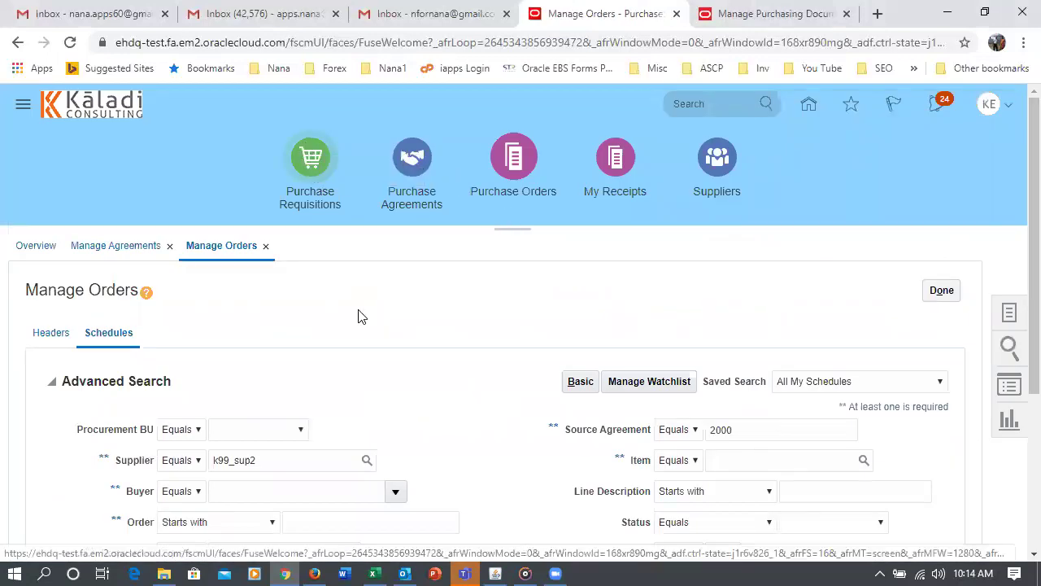
Open Purchase Requisitions and start a new requisition line for item k99_item1
{"action": "left_click", "coordinate": [312, 163]}
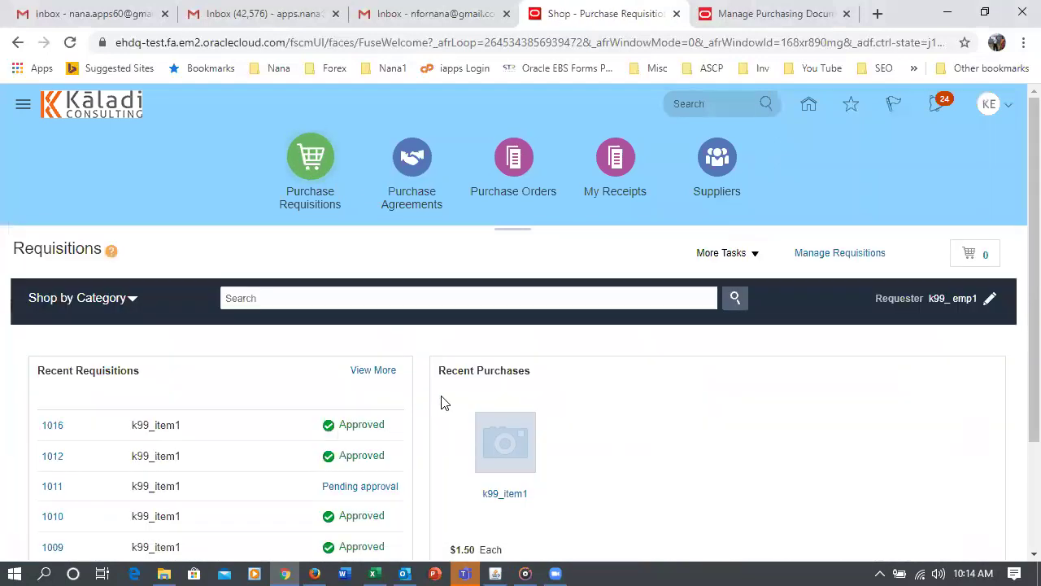
{"action": "left_click", "coordinate": [716, 255]}
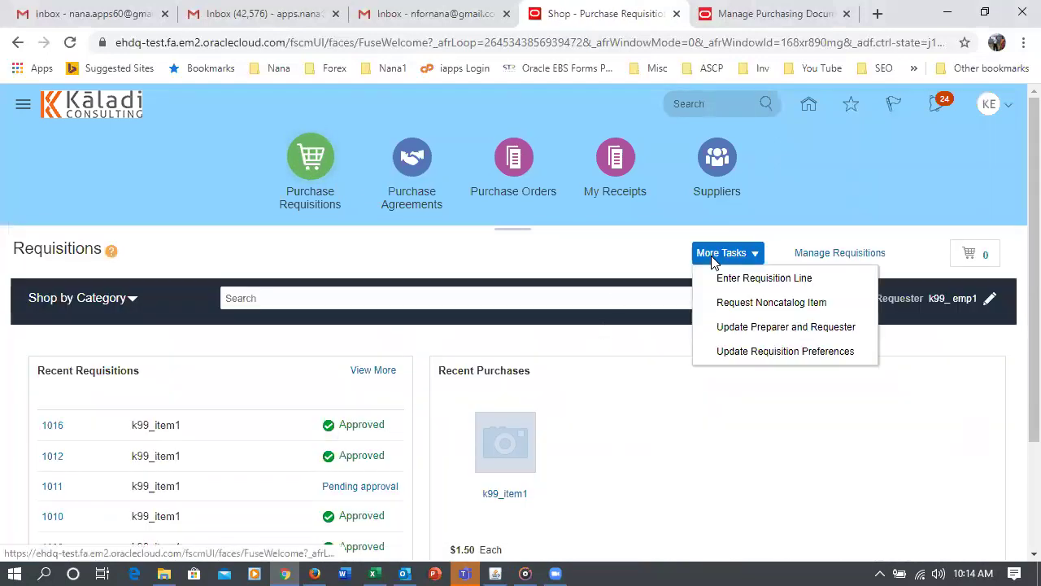
{"action": "left_click", "coordinate": [756, 278]}
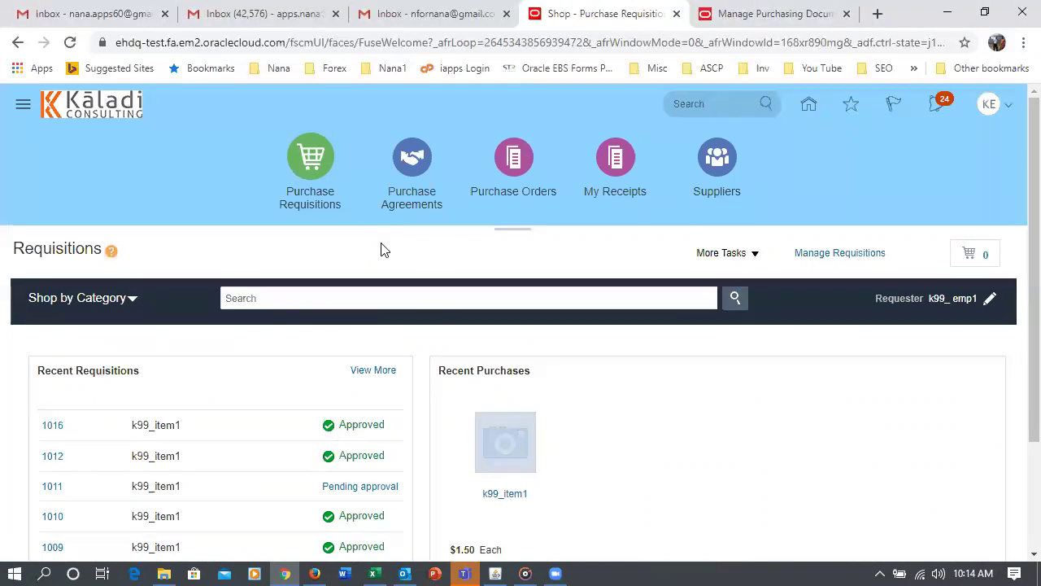
{"action": "left_click", "coordinate": [234, 340]}
{"action": "type", "text": "k9"}
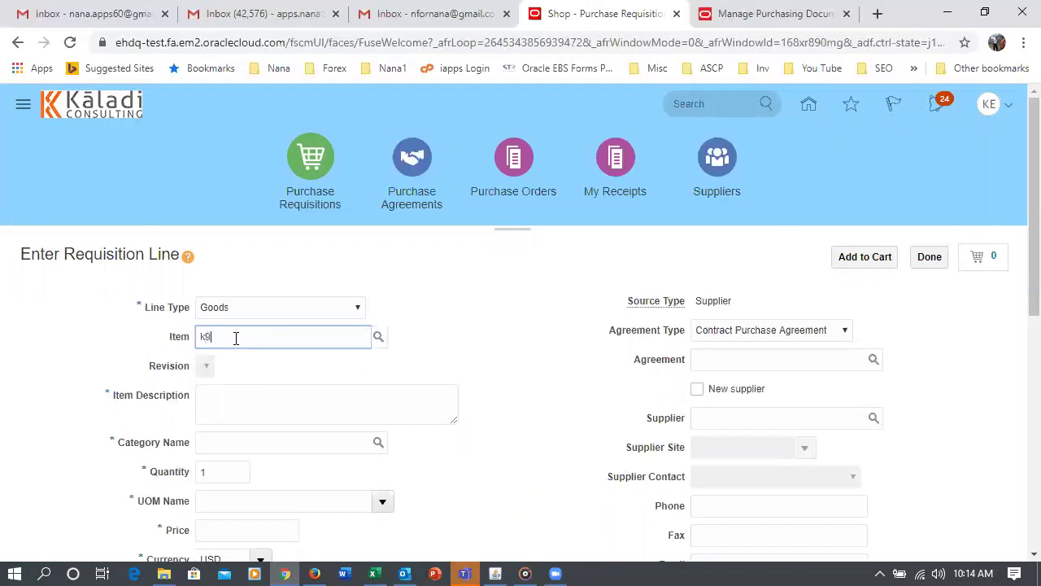
{"action": "type", "text": "9_item1"}
{"action": "key", "text": "Tab"}
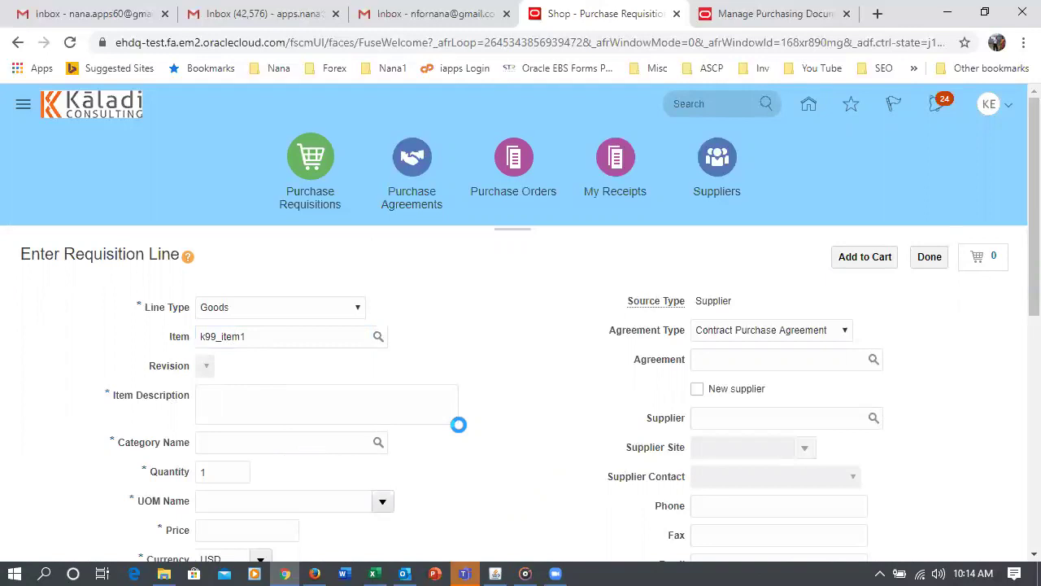
Assign agreement 2000 to the requisition line and set its quantity to 800
{"action": "left_click", "coordinate": [744, 363]}
{"action": "type", "text": "2000"}
{"action": "key", "text": "Tab"}
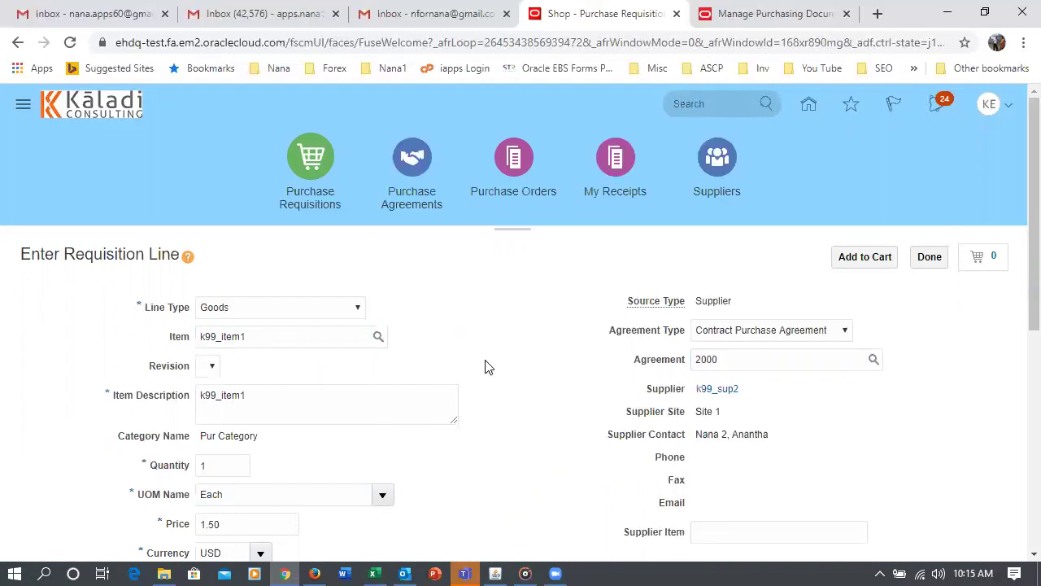
{"action": "scroll", "coordinate": [485, 367], "scroll_direction": "down", "scroll_amount": 1}
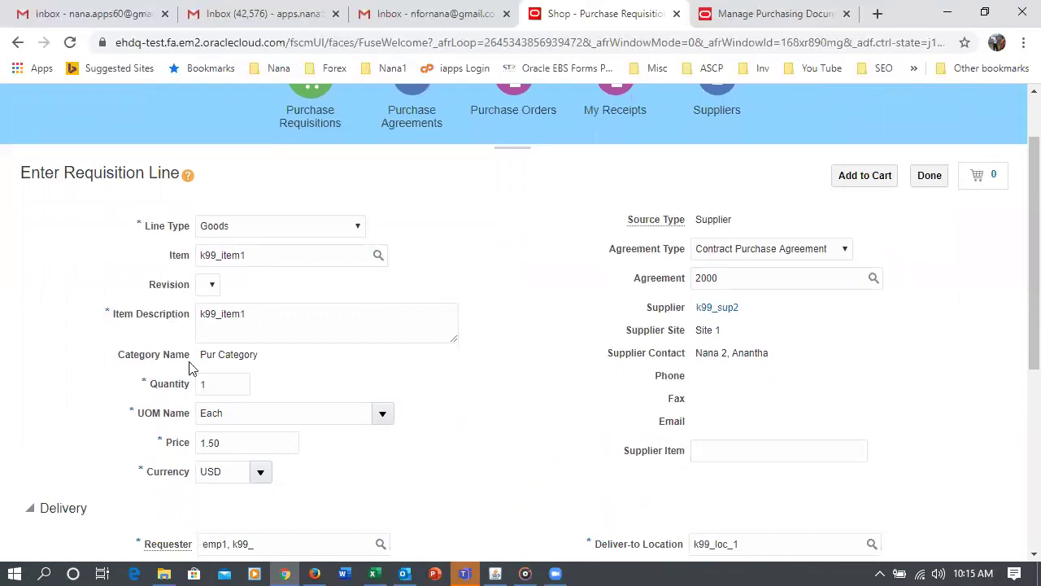
{"action": "double_click", "coordinate": [221, 389]}
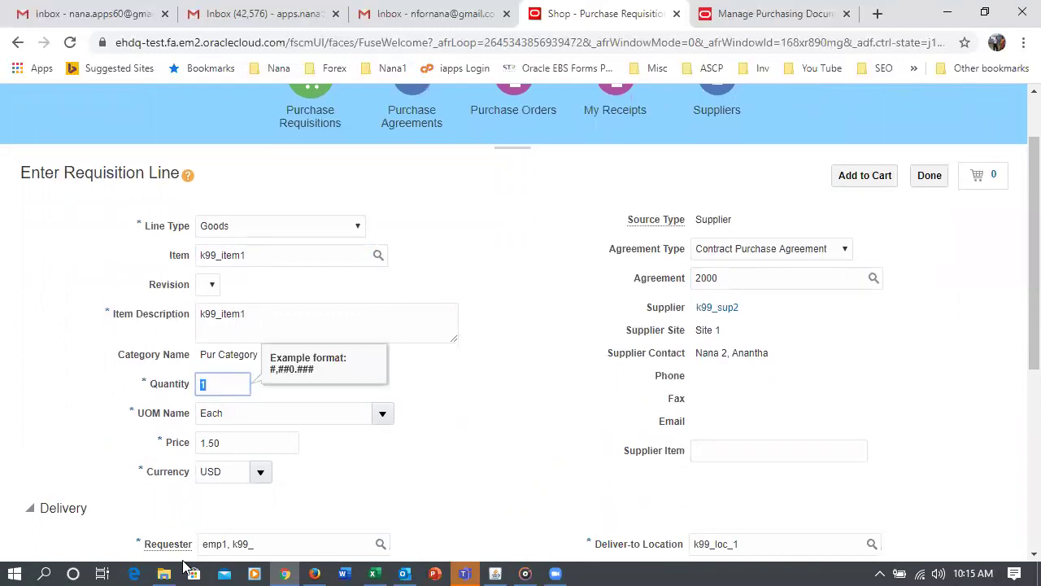
{"action": "type", "text": "800"}
{"action": "key", "text": "Tab"}
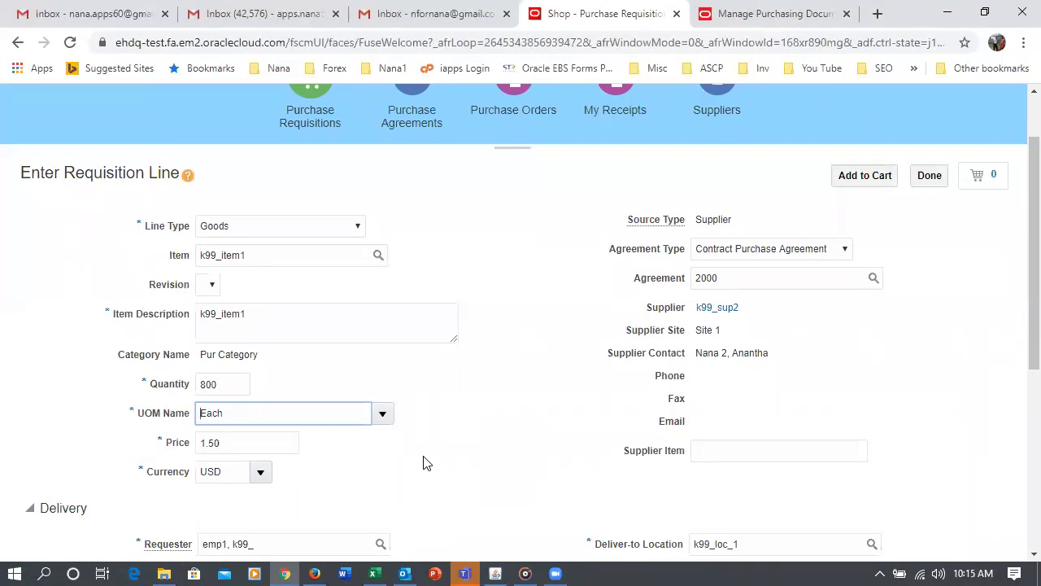
Add the requisition line to the cart, submit the requisition, and dismiss the confirmation
{"action": "scroll", "coordinate": [423, 462], "scroll_direction": "down", "scroll_amount": 3}
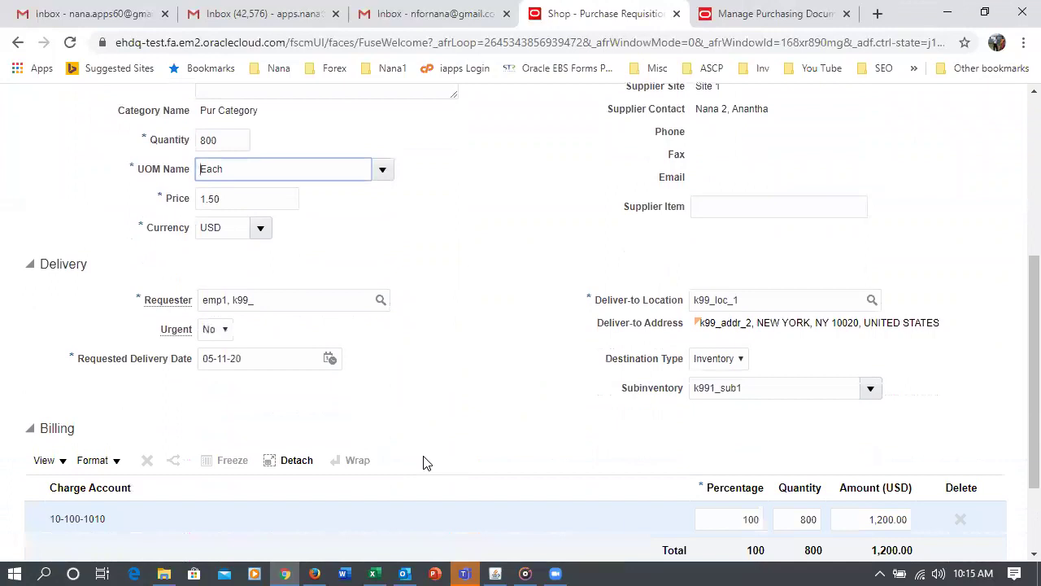
{"action": "scroll", "coordinate": [423, 462], "scroll_direction": "up", "scroll_amount": 4}
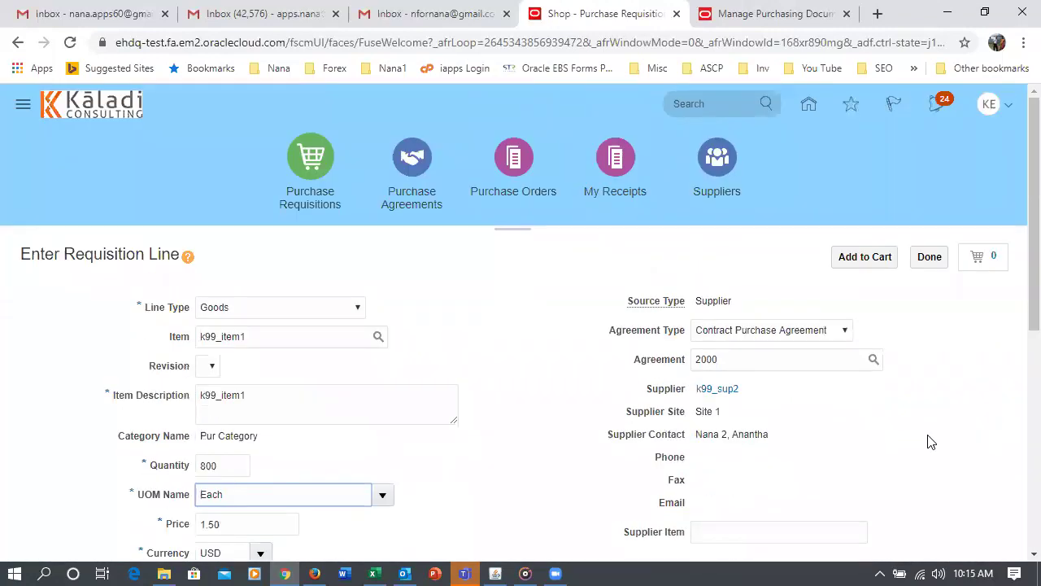
{"action": "left_click", "coordinate": [856, 264]}
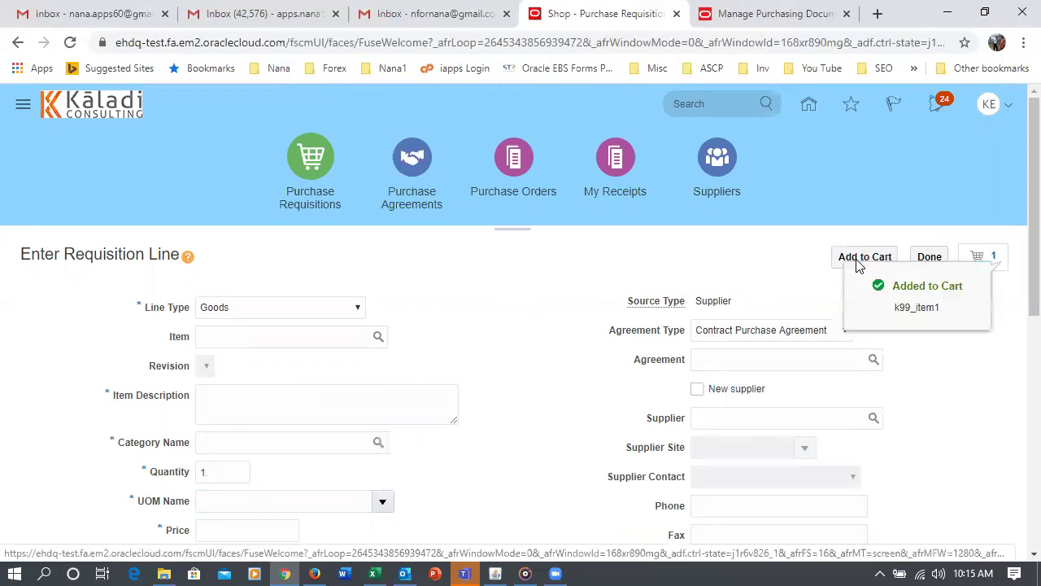
{"action": "left_click", "coordinate": [994, 261]}
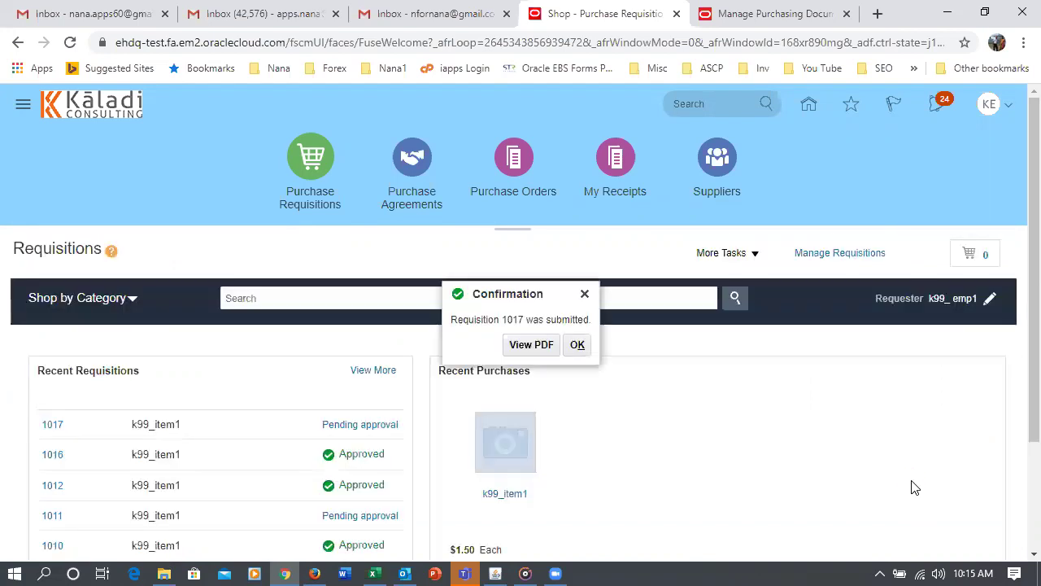
{"action": "left_click", "coordinate": [578, 346]}
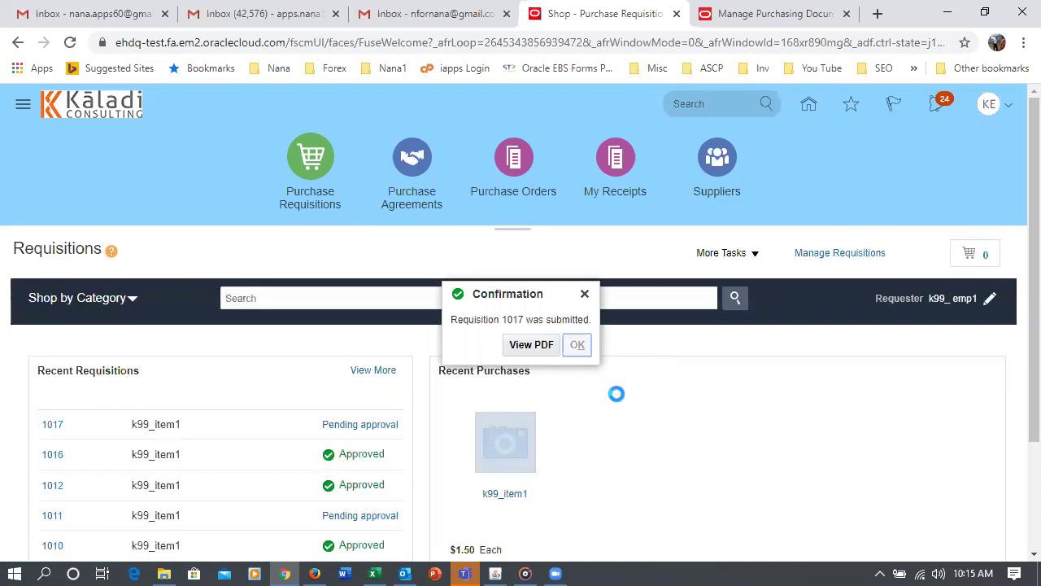
Open requisition 1016 to check its source agreement and line details, and return to the Requisitions page
{"action": "left_click", "coordinate": [50, 456]}
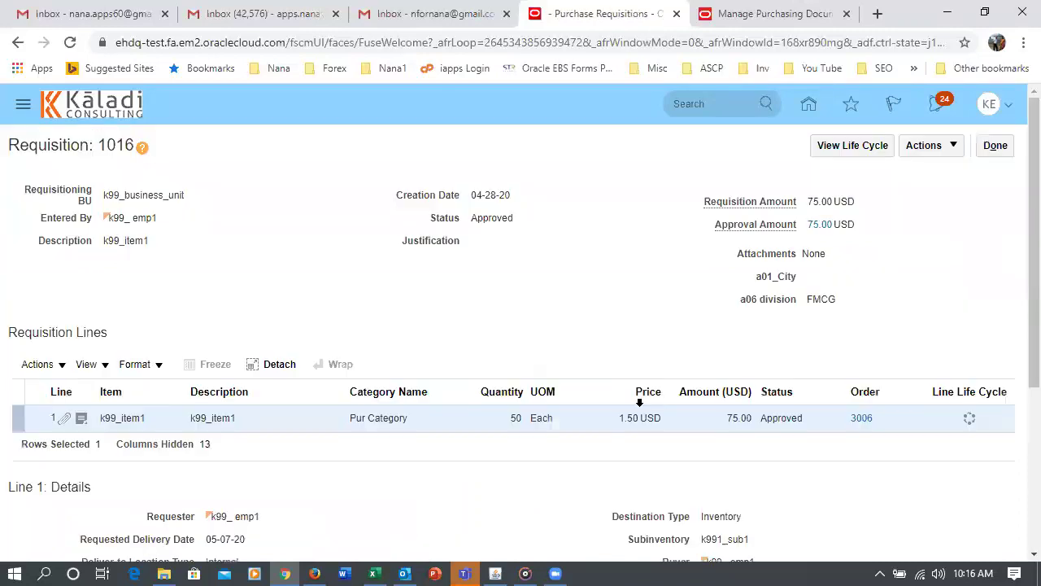
{"action": "scroll", "coordinate": [640, 407], "scroll_direction": "down", "scroll_amount": 3}
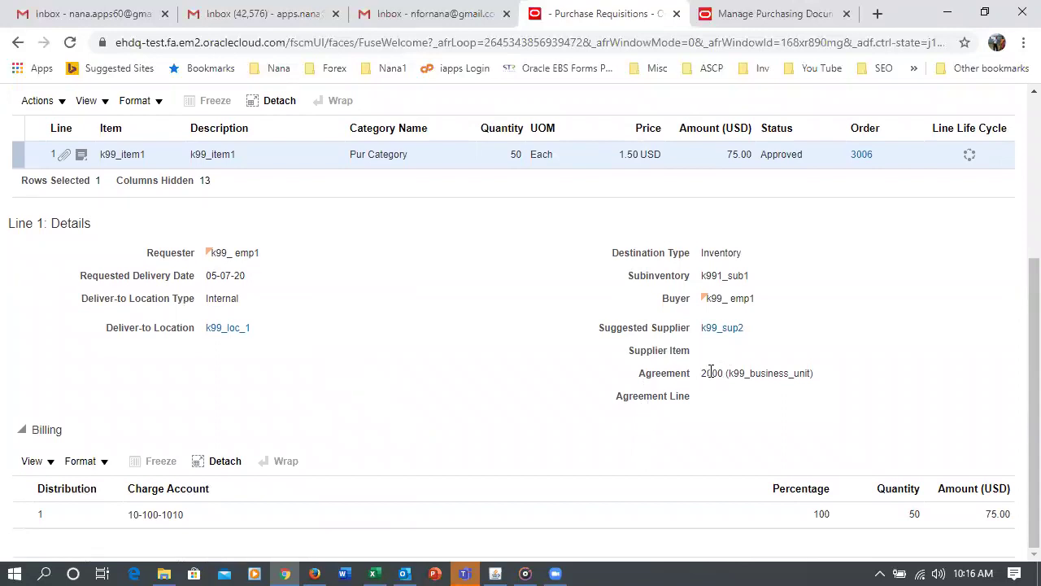
{"action": "left_click_drag", "start_coordinate": [711, 372], "coordinate": [811, 377]}
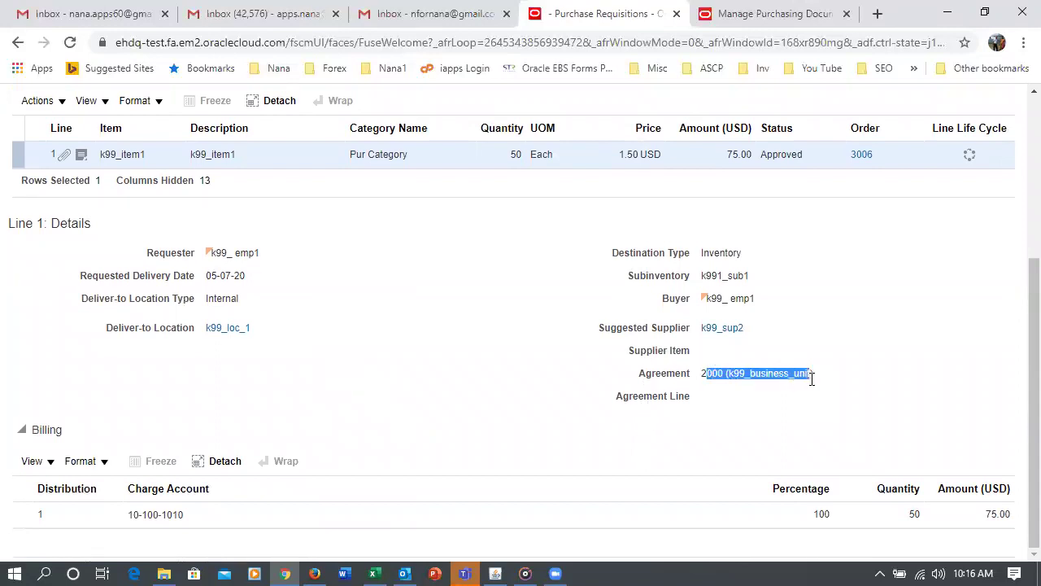
{"action": "left_click", "coordinate": [783, 447]}
{"action": "scroll", "coordinate": [777, 430], "scroll_direction": "up", "scroll_amount": 4}
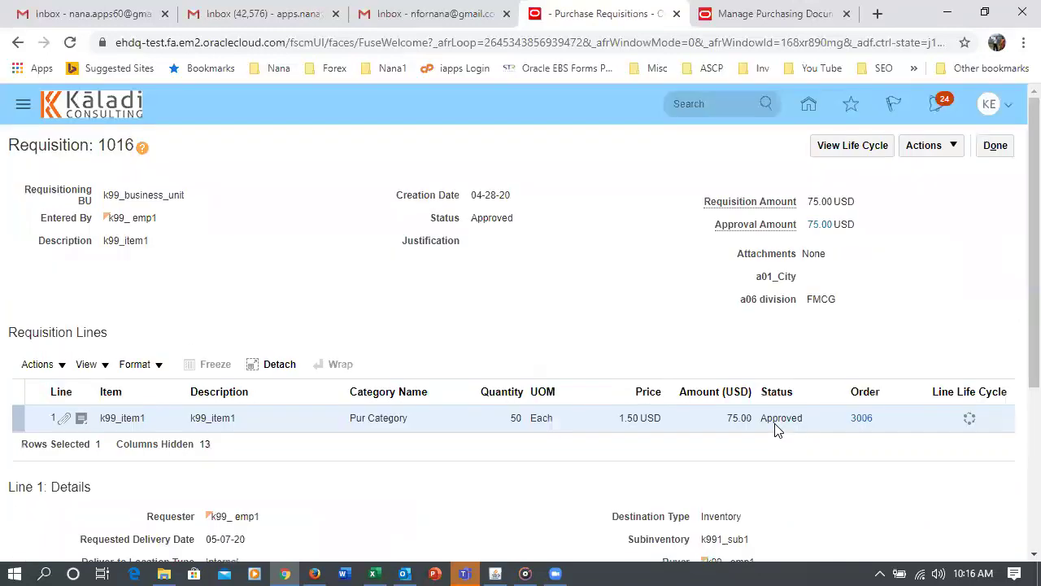
{"action": "left_click", "coordinate": [1000, 145]}
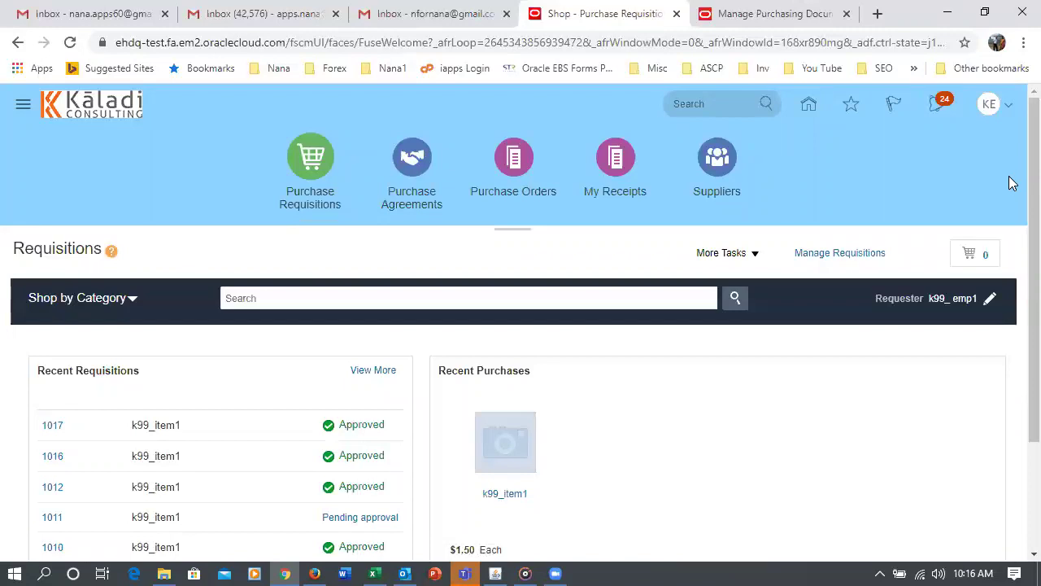
Open Process Requisitions from the Purchase Orders tasks and search for requisition 1017 with the buyer filter cleared
{"action": "left_click", "coordinate": [513, 159]}
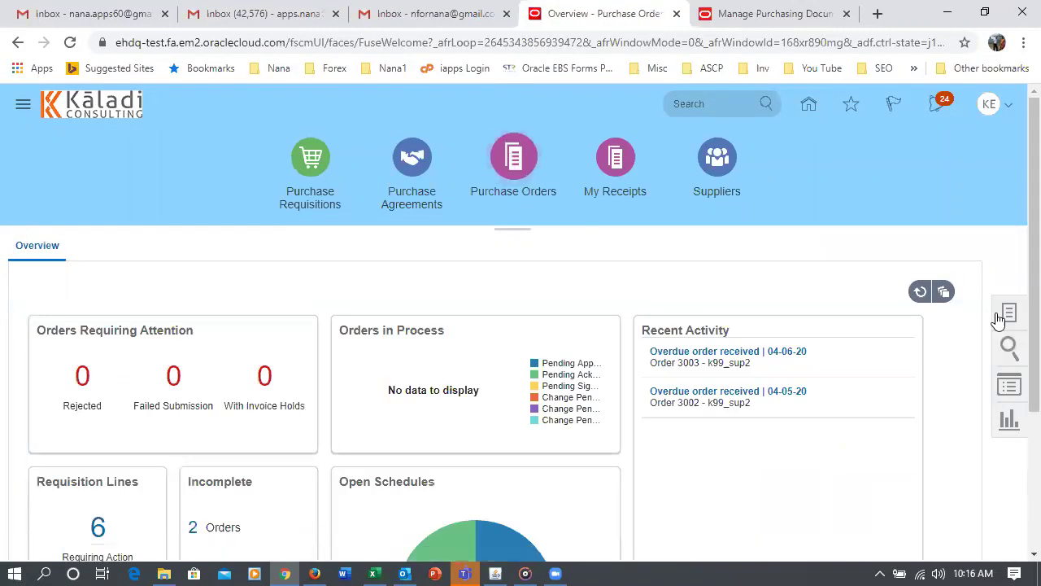
{"action": "left_click", "coordinate": [1008, 314]}
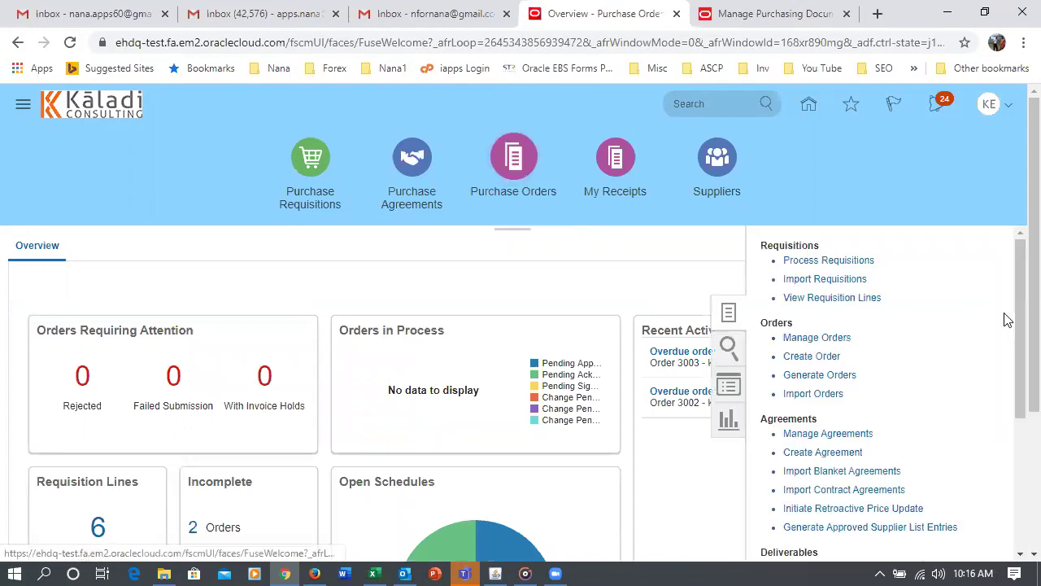
{"action": "left_click", "coordinate": [838, 261]}
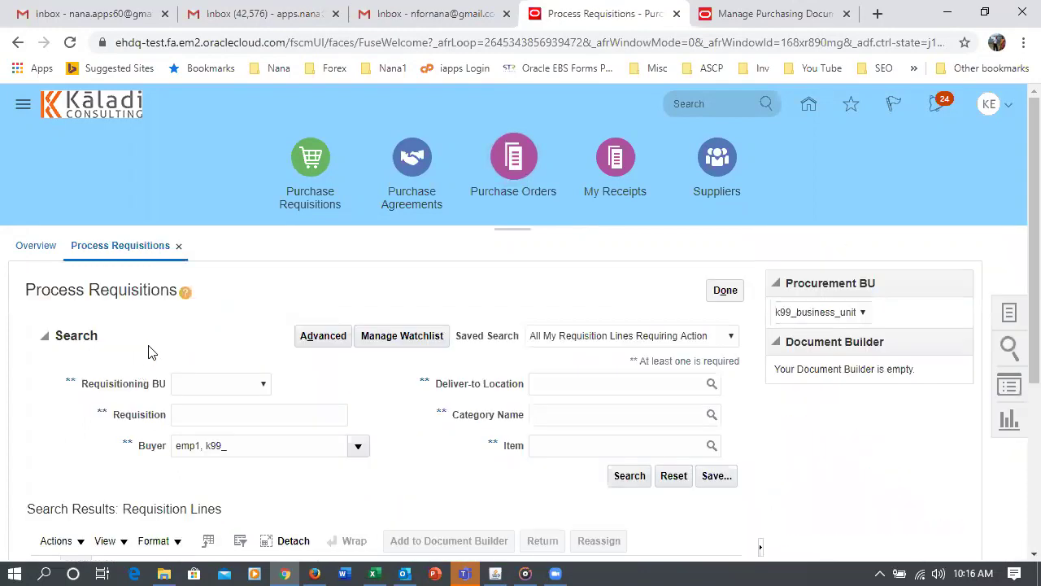
{"action": "left_click", "coordinate": [297, 425]}
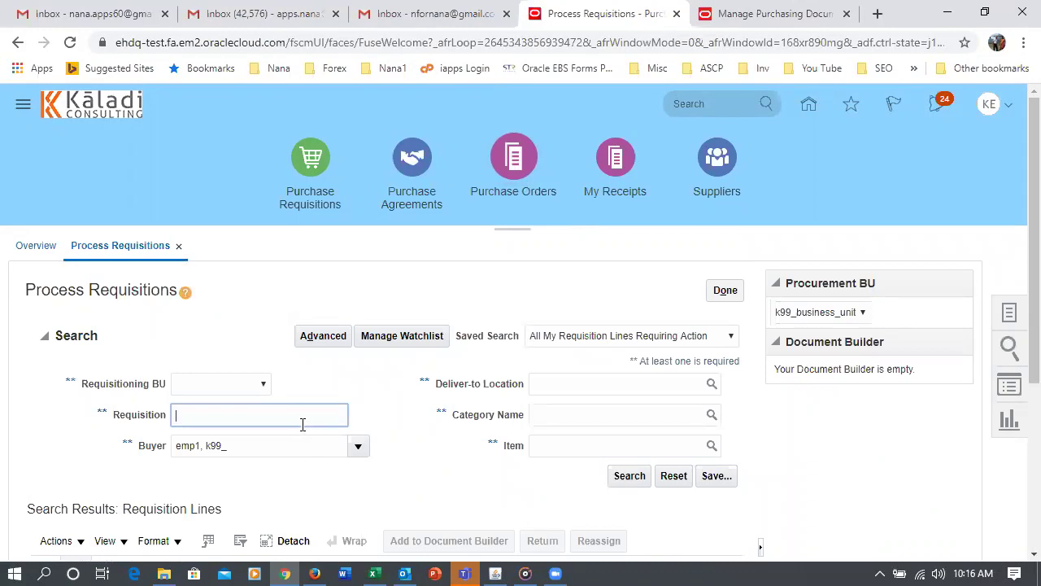
{"action": "type", "text": "1017"}
{"action": "key", "text": "Tab"}
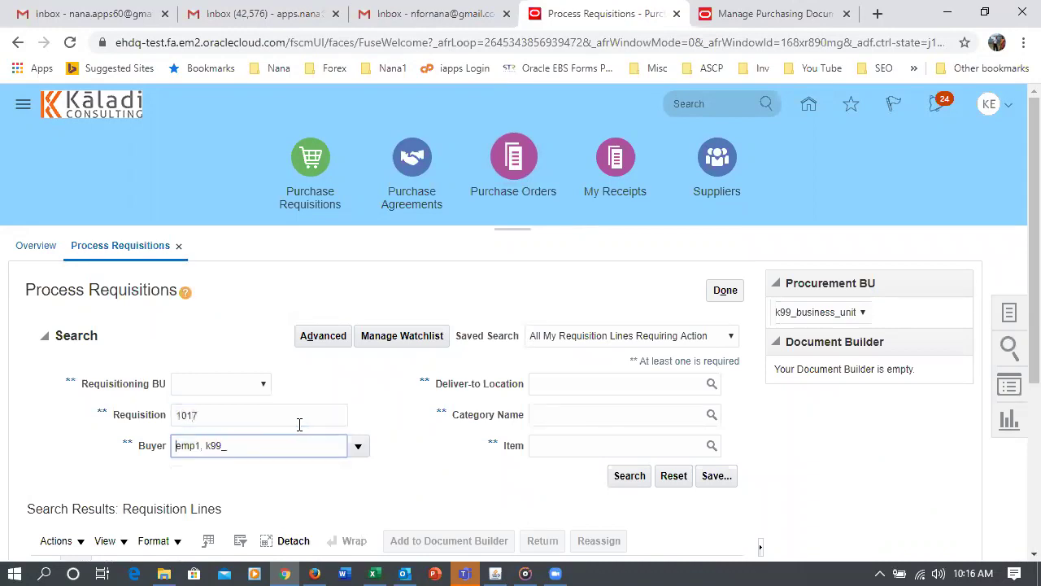
{"action": "key", "text": "BackSpace"}
{"action": "left_click", "coordinate": [621, 475]}
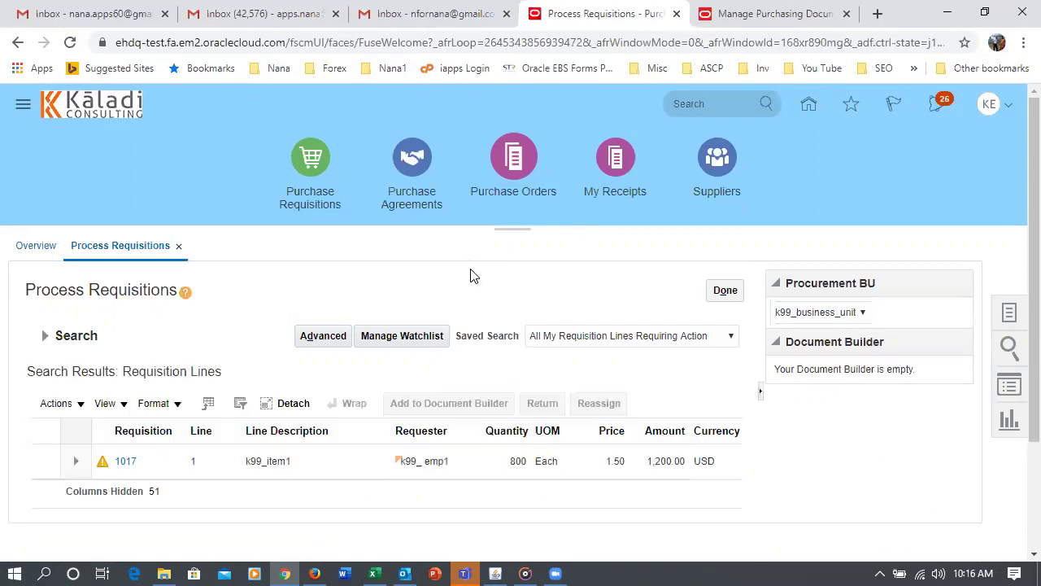
Read the warning on the requisition 1017 line and close the message
{"action": "left_click", "coordinate": [100, 462]}
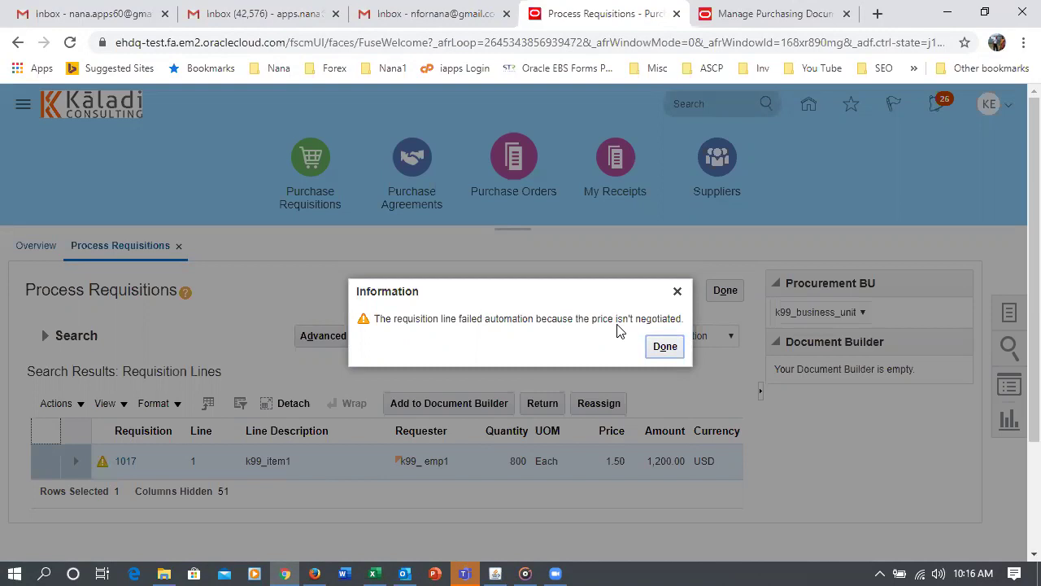
{"action": "left_click_drag", "start_coordinate": [410, 319], "coordinate": [636, 320]}
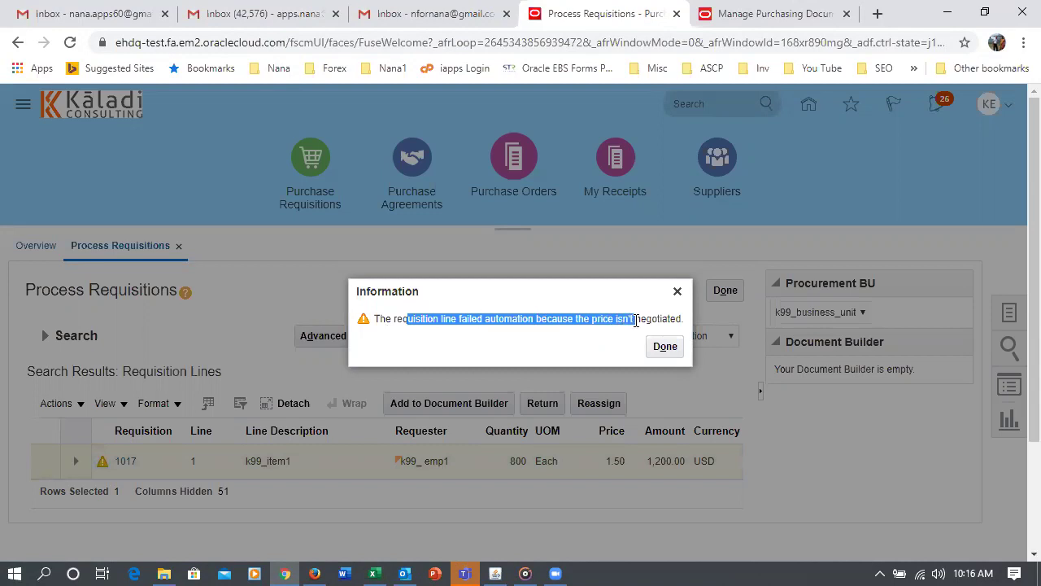
{"action": "left_click", "coordinate": [666, 348]}
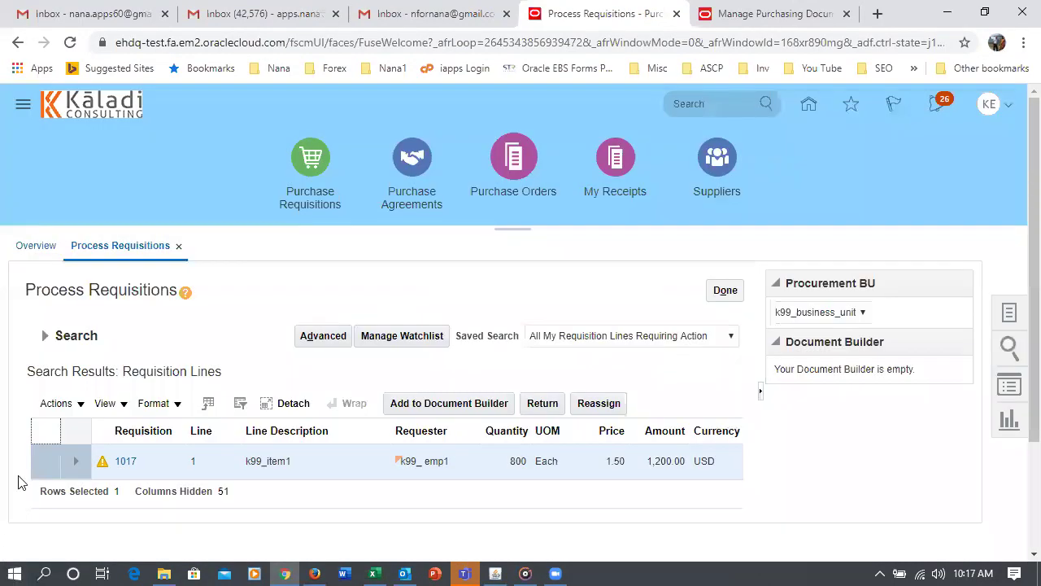
Add the requisition 1017 line to the Document Builder as a new order for k99_sup2, leaving the source agreement blank
{"action": "left_click", "coordinate": [36, 463]}
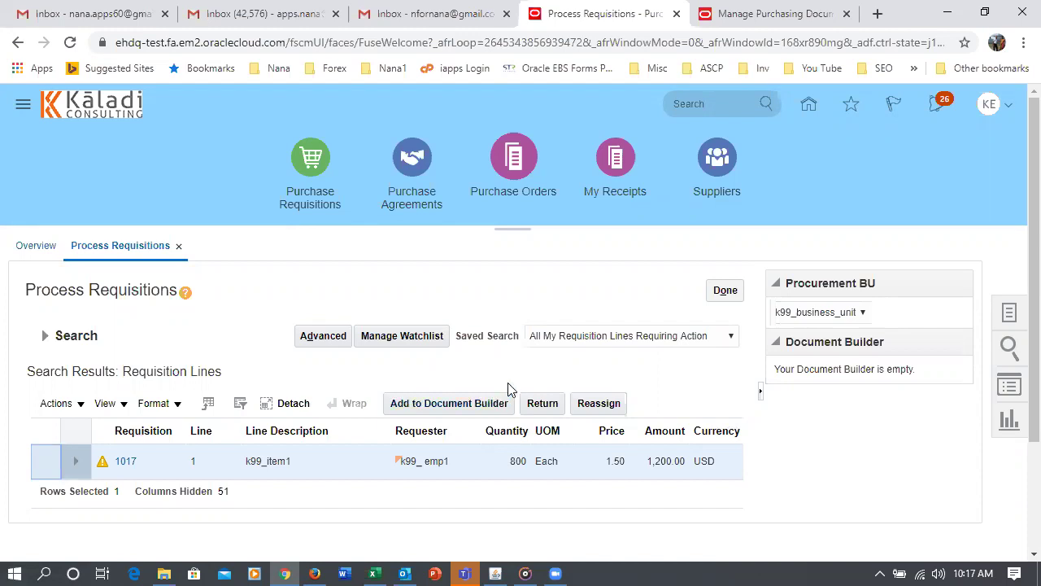
{"action": "left_click", "coordinate": [481, 404]}
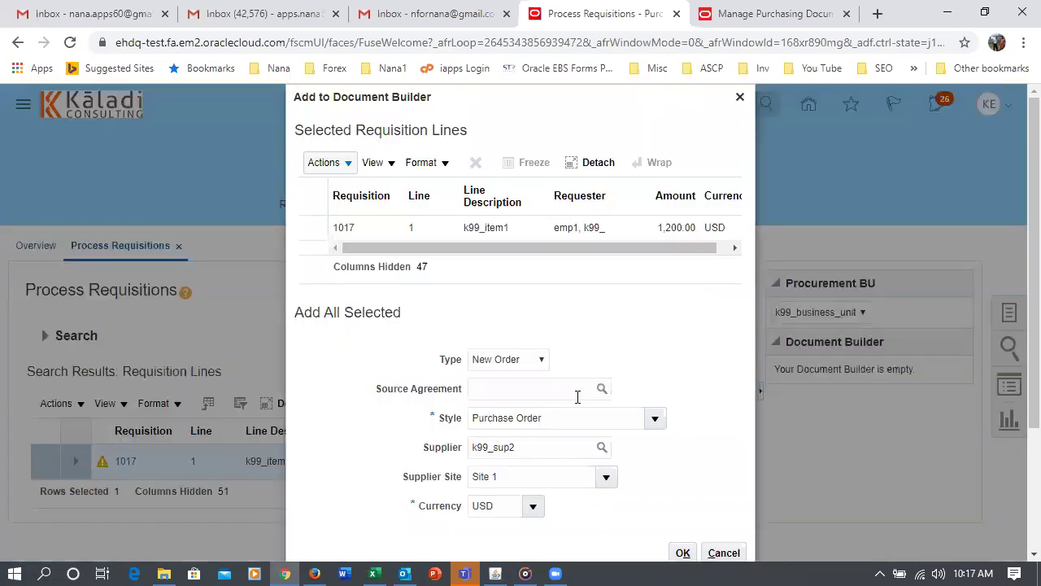
{"action": "left_click", "coordinate": [492, 388]}
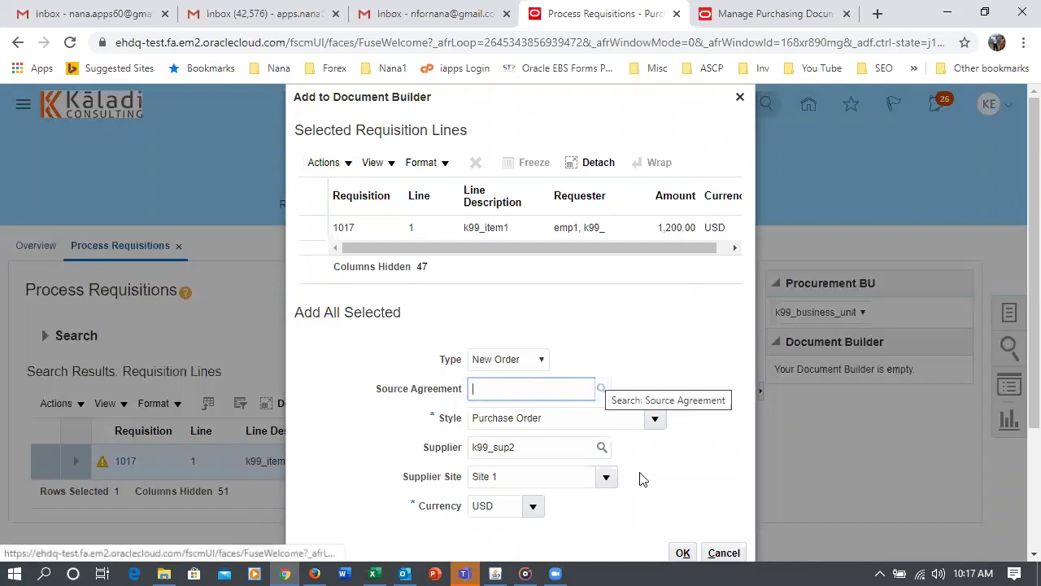
{"action": "left_click", "coordinate": [683, 553]}
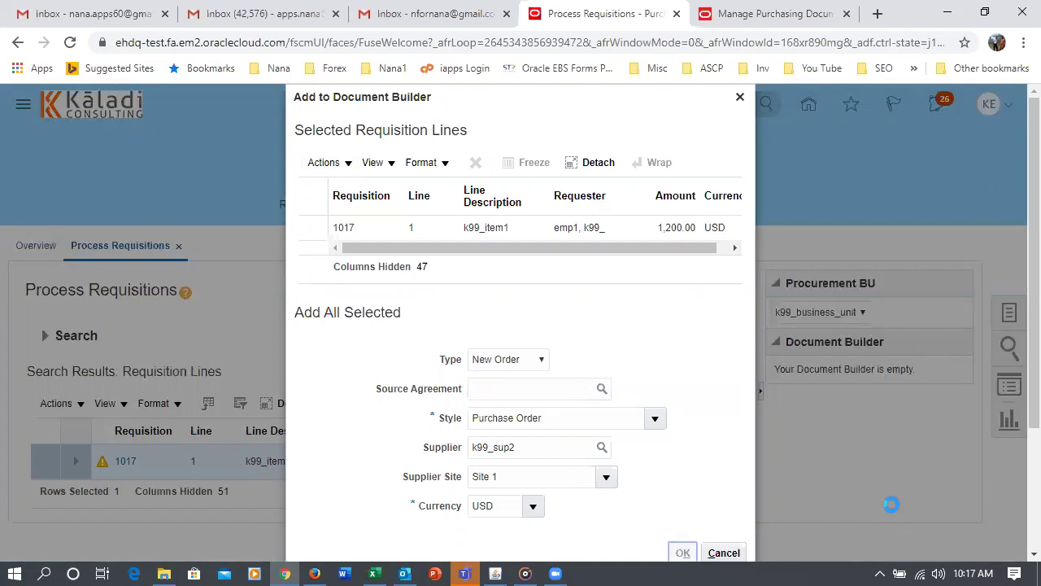
Create the purchase order from the Document Builder and dismiss the creation message
{"action": "scroll", "coordinate": [891, 506], "scroll_direction": "down", "scroll_amount": 3}
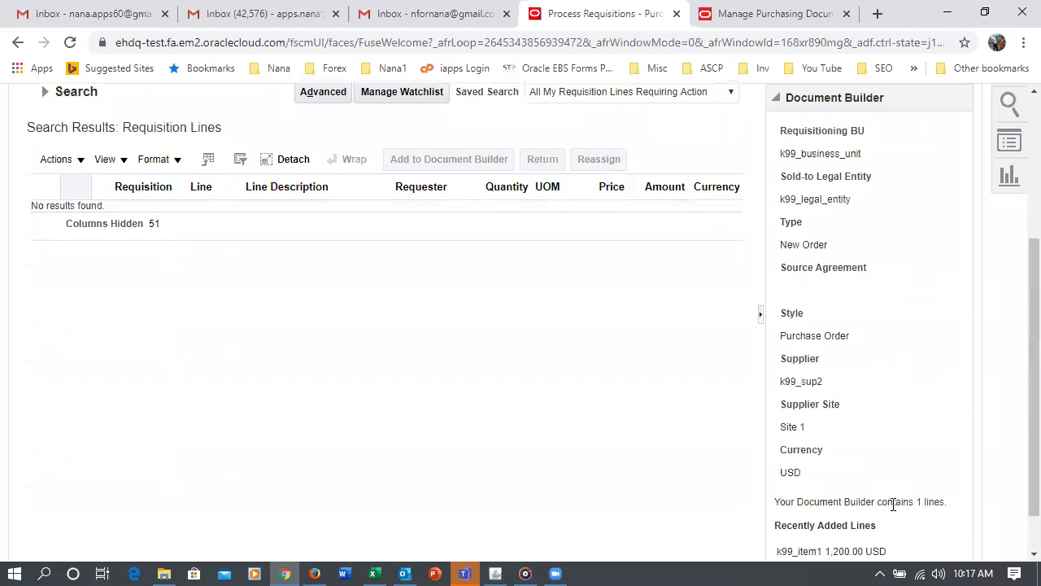
{"action": "scroll", "coordinate": [892, 504], "scroll_direction": "down", "scroll_amount": 1}
{"action": "left_click", "coordinate": [829, 534]}
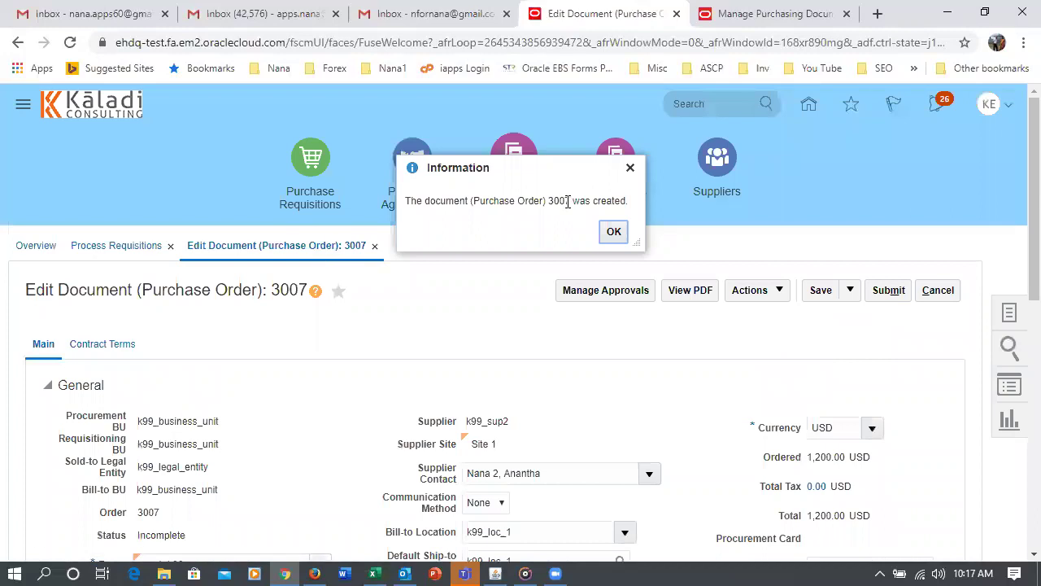
{"action": "left_click", "coordinate": [618, 234]}
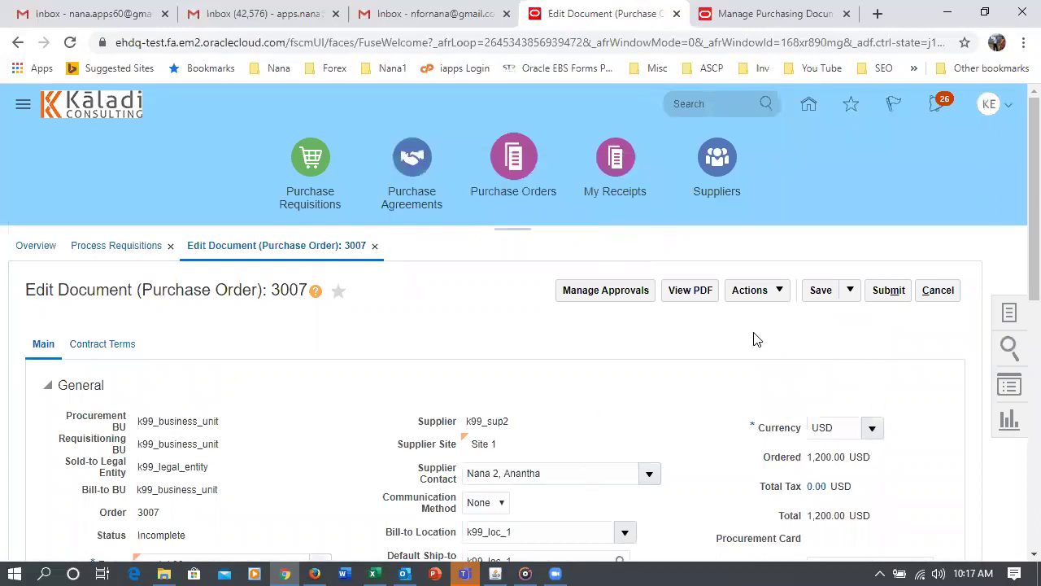
Validate the new purchase order, read the reported error, and close the error list
{"action": "left_click", "coordinate": [756, 298]}
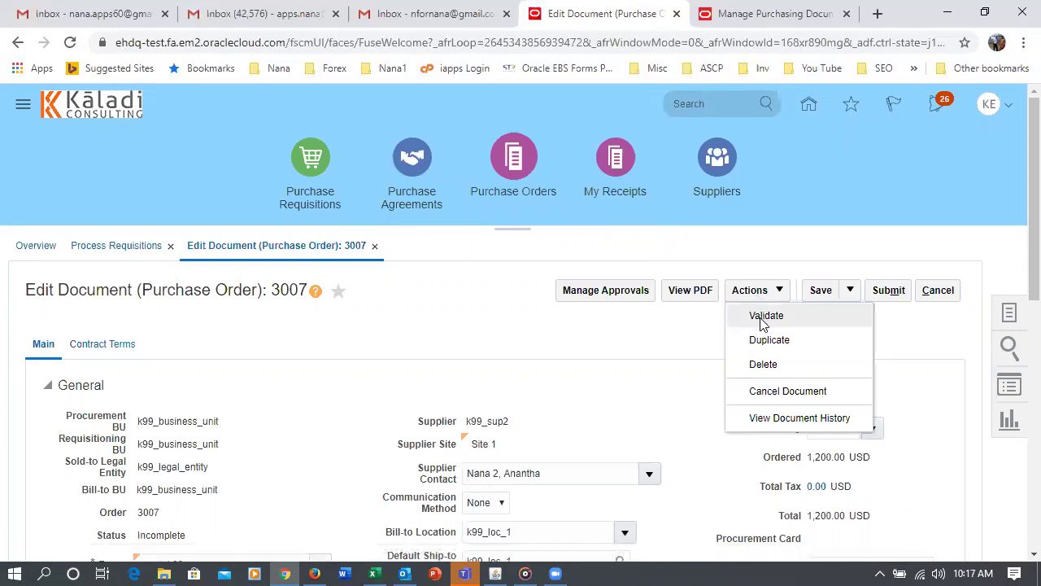
{"action": "left_click", "coordinate": [765, 316]}
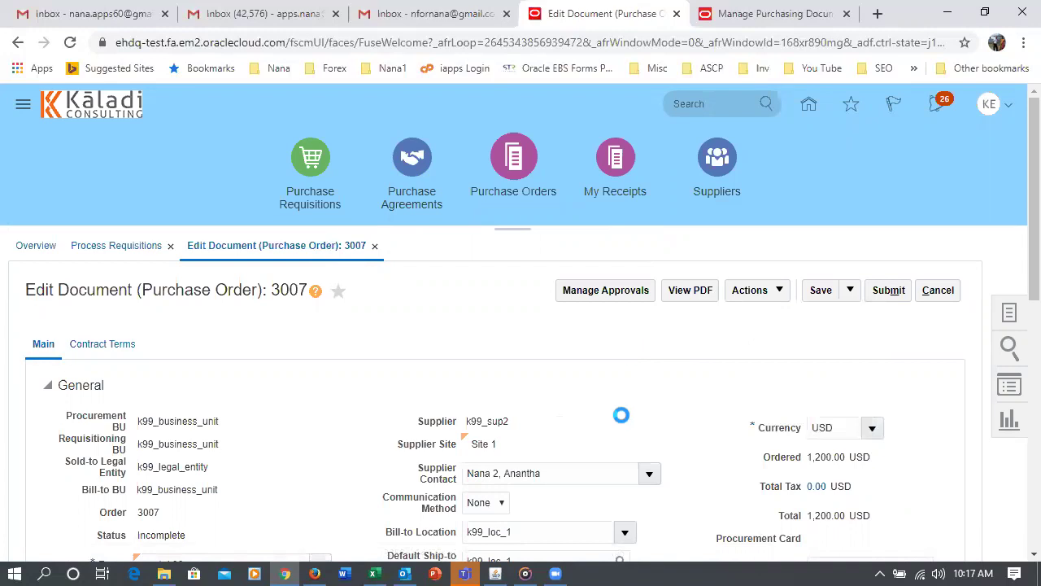
{"action": "scroll", "coordinate": [621, 415], "scroll_direction": "down", "scroll_amount": 1}
{"action": "scroll", "coordinate": [857, 455], "scroll_direction": "down", "scroll_amount": 1}
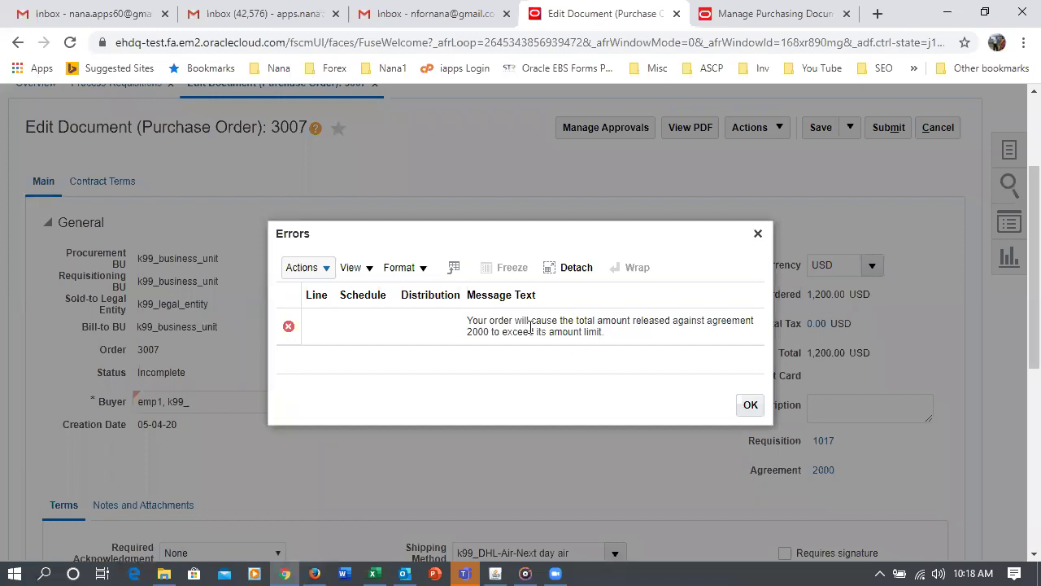
{"action": "left_click_drag", "start_coordinate": [533, 330], "coordinate": [584, 332]}
{"action": "left_click_drag", "start_coordinate": [519, 320], "coordinate": [534, 331]}
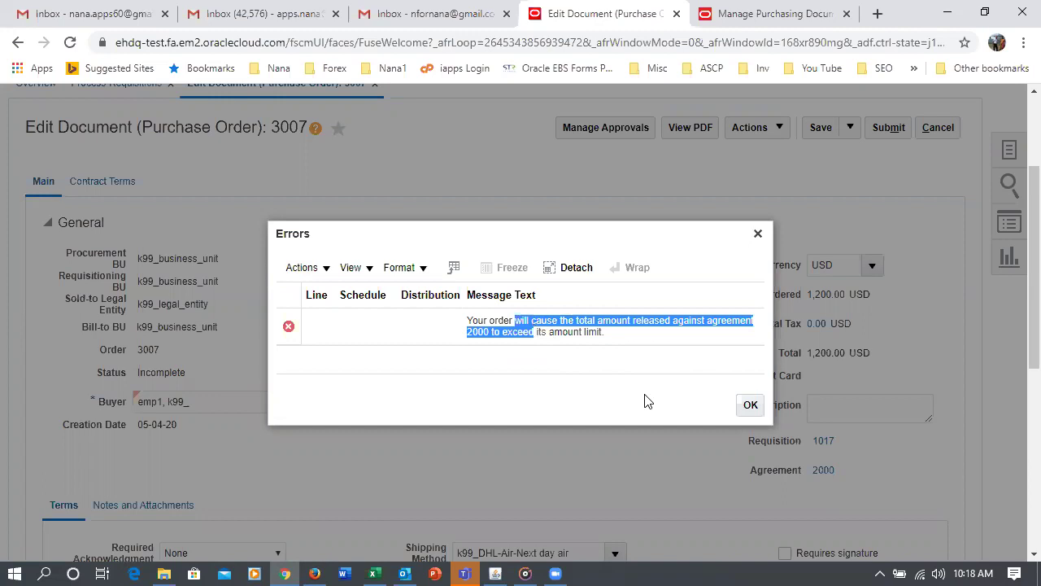
{"action": "left_click", "coordinate": [751, 406]}
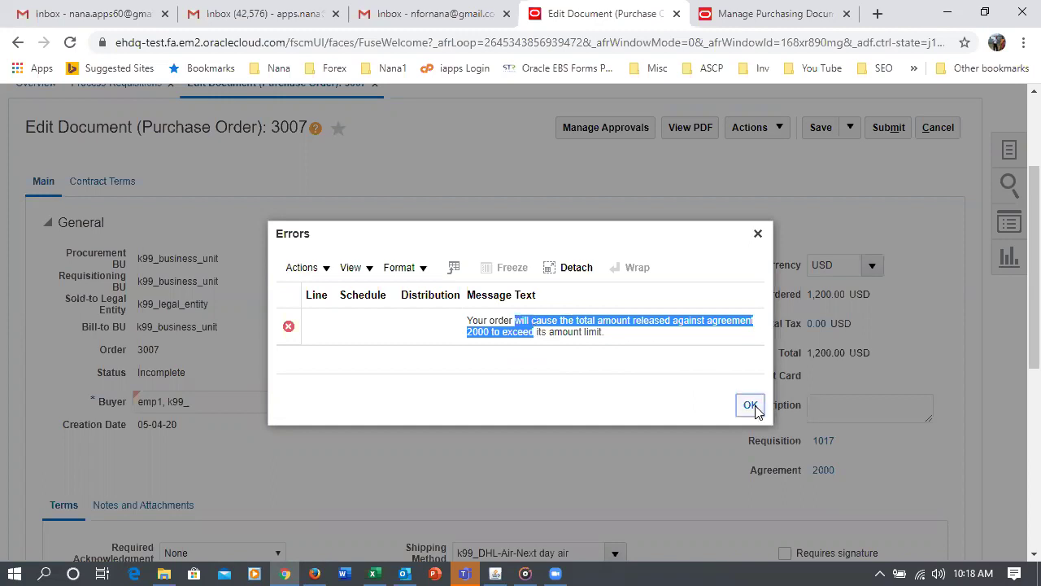
{"action": "left_click", "coordinate": [752, 406]}
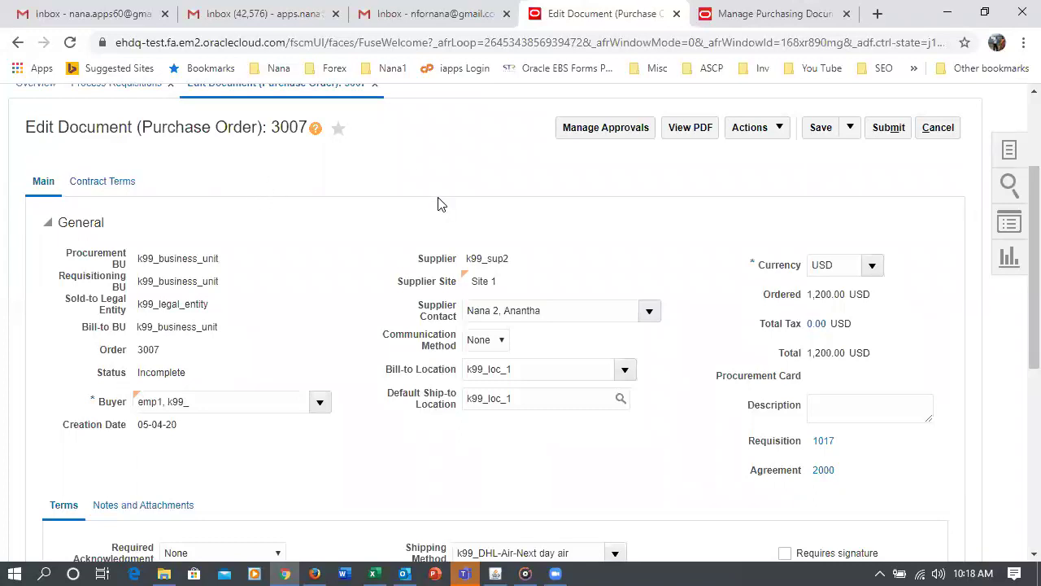
Cancel editing the purchase order and accept losing the unsaved changes
{"action": "scroll", "coordinate": [438, 203], "scroll_direction": "down", "scroll_amount": 2}
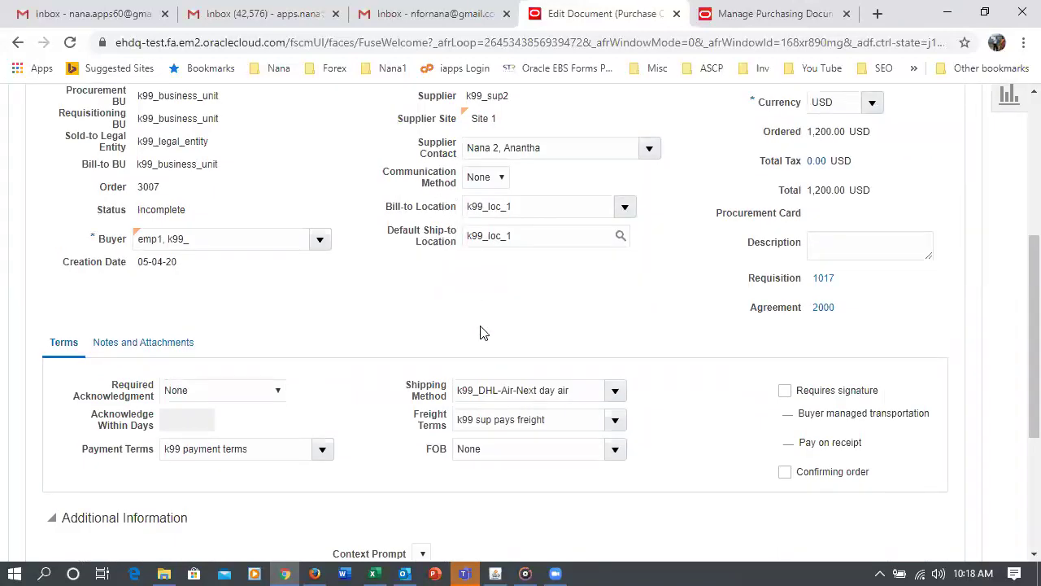
{"action": "scroll", "coordinate": [480, 332], "scroll_direction": "up", "scroll_amount": 3}
{"action": "left_click", "coordinate": [942, 213]}
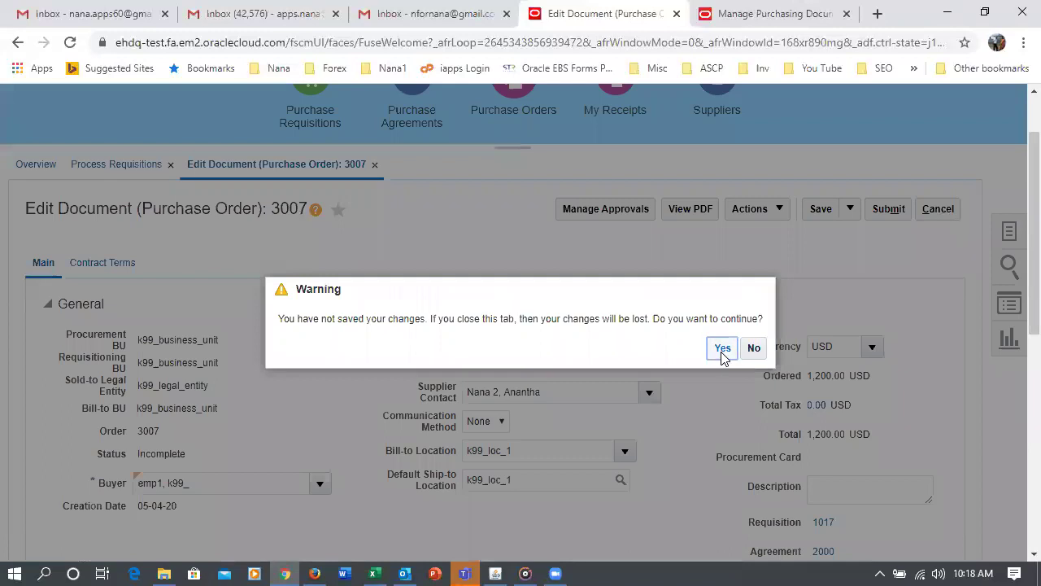
{"action": "left_click", "coordinate": [722, 348]}
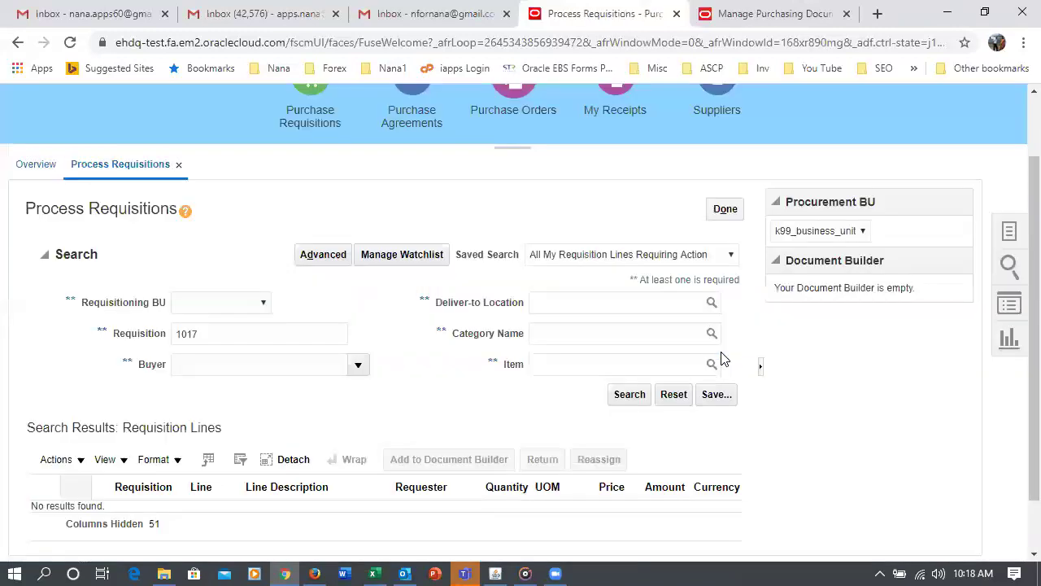
Open Manage Agreements from the tasks and search for agreement 2000 with the buyer filter cleared
{"action": "left_click", "coordinate": [1008, 233]}
{"action": "left_click", "coordinate": [850, 353]}
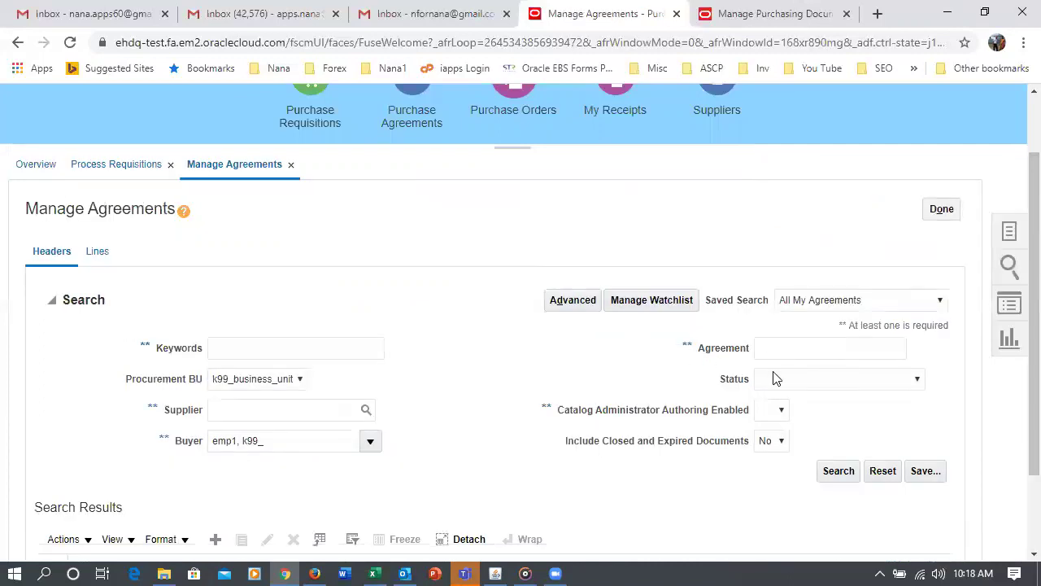
{"action": "left_click", "coordinate": [787, 345]}
{"action": "type", "text": "2000"}
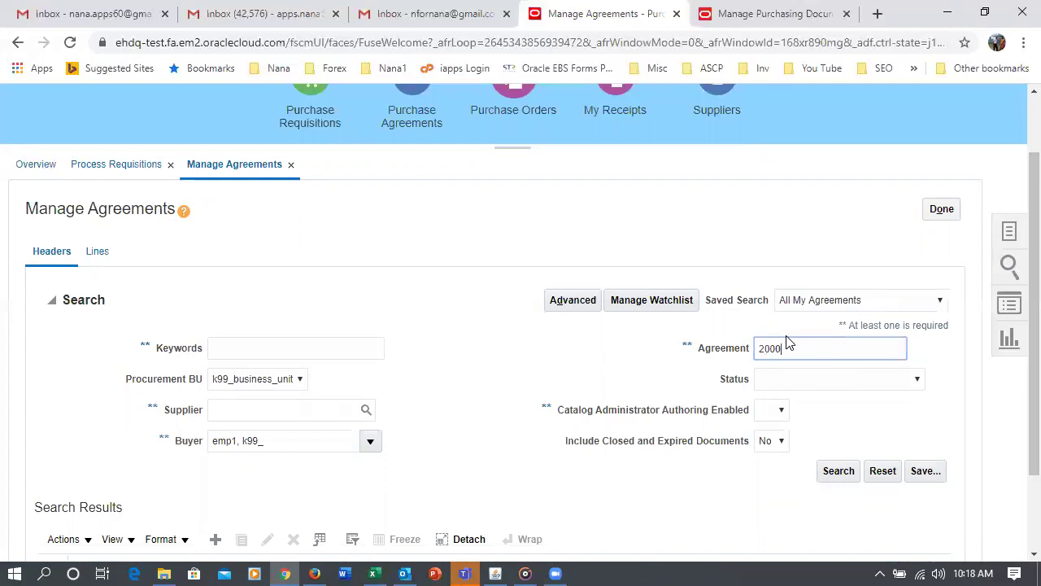
{"action": "left_click_drag", "start_coordinate": [330, 439], "coordinate": [4, 530]}
{"action": "key", "text": "BackSpace"}
{"action": "left_click", "coordinate": [846, 471]}
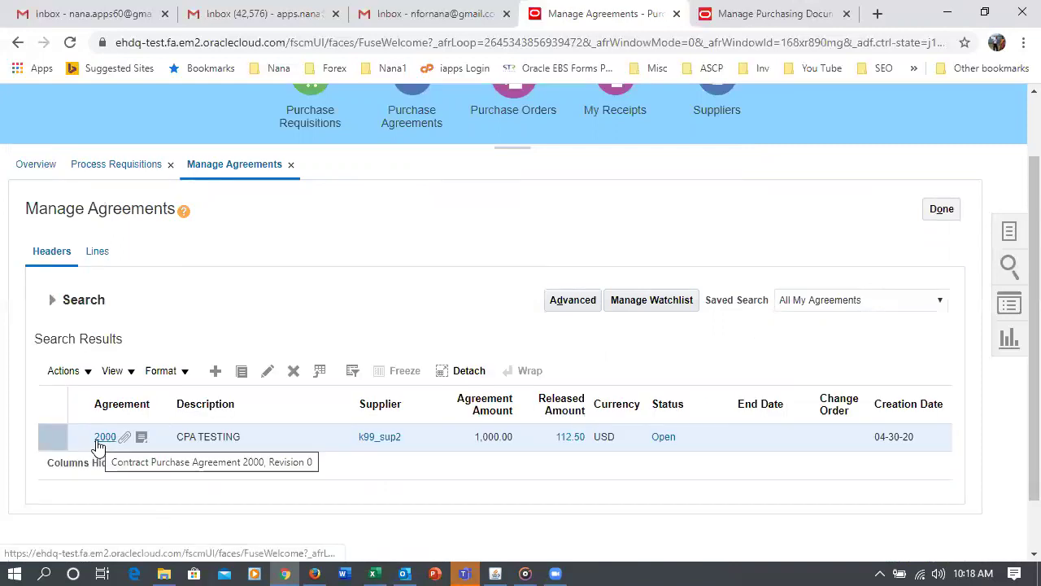
Open contract purchase agreement 2000 for editing and agree to create a change order
{"action": "left_click", "coordinate": [98, 444]}
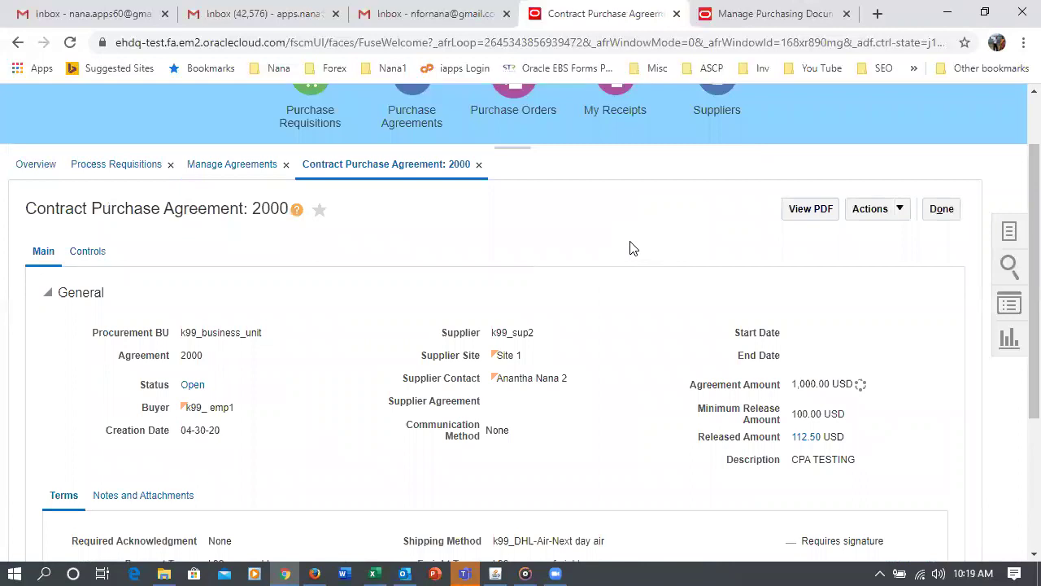
{"action": "left_click", "coordinate": [864, 213]}
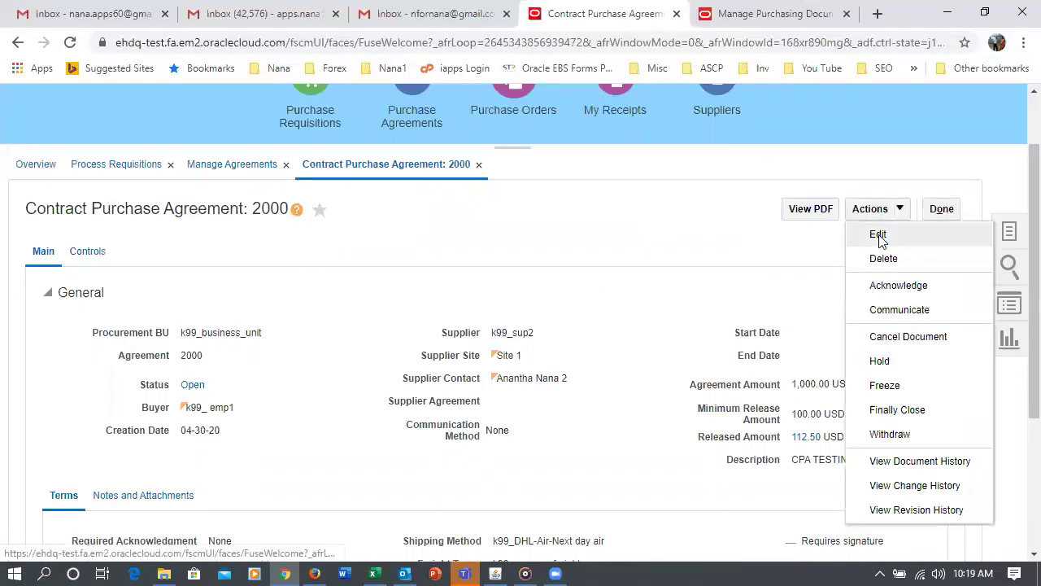
{"action": "left_click", "coordinate": [878, 236]}
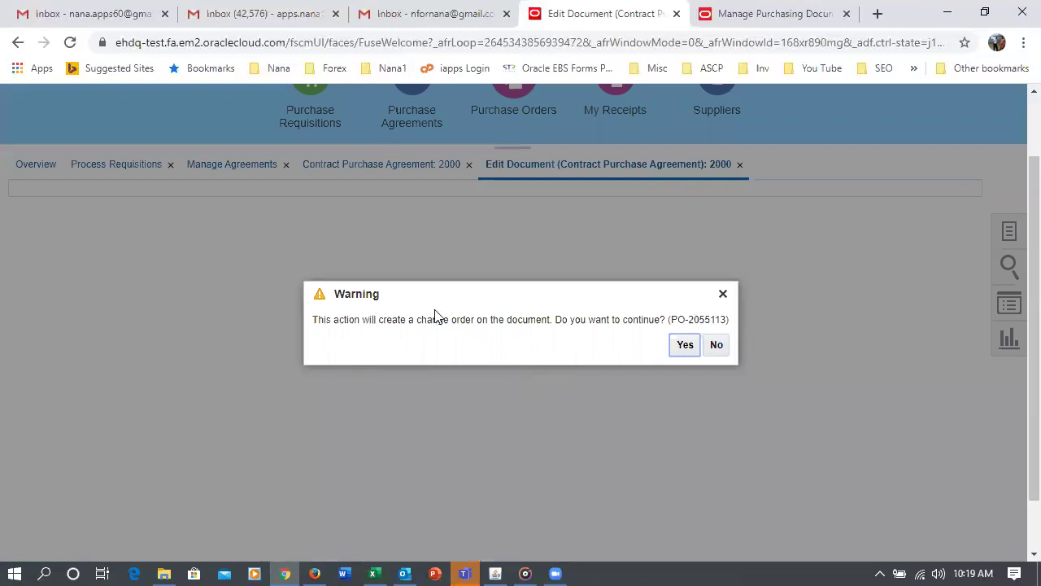
{"action": "left_click_drag", "start_coordinate": [387, 320], "coordinate": [587, 320]}
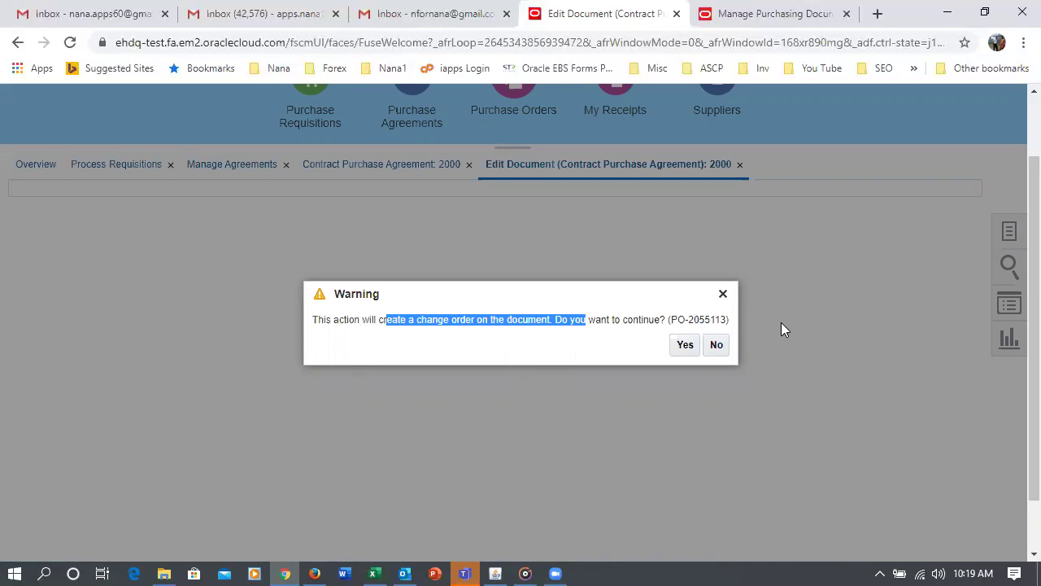
{"action": "left_click", "coordinate": [689, 346]}
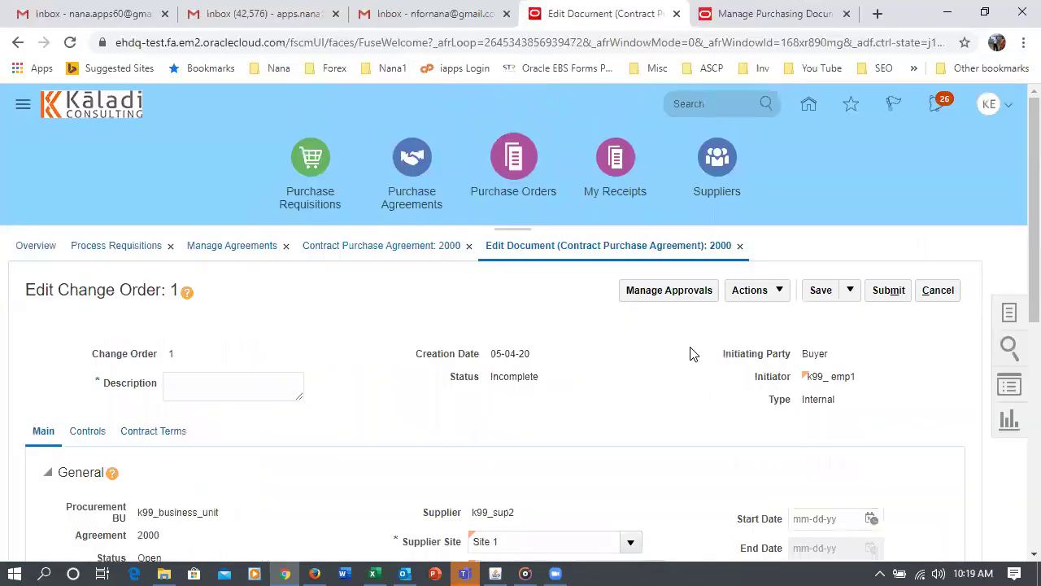
Enter "Enhancement of AA" as the change order description
{"action": "left_click", "coordinate": [209, 378]}
{"action": "type", "text": "Enhancement of"}
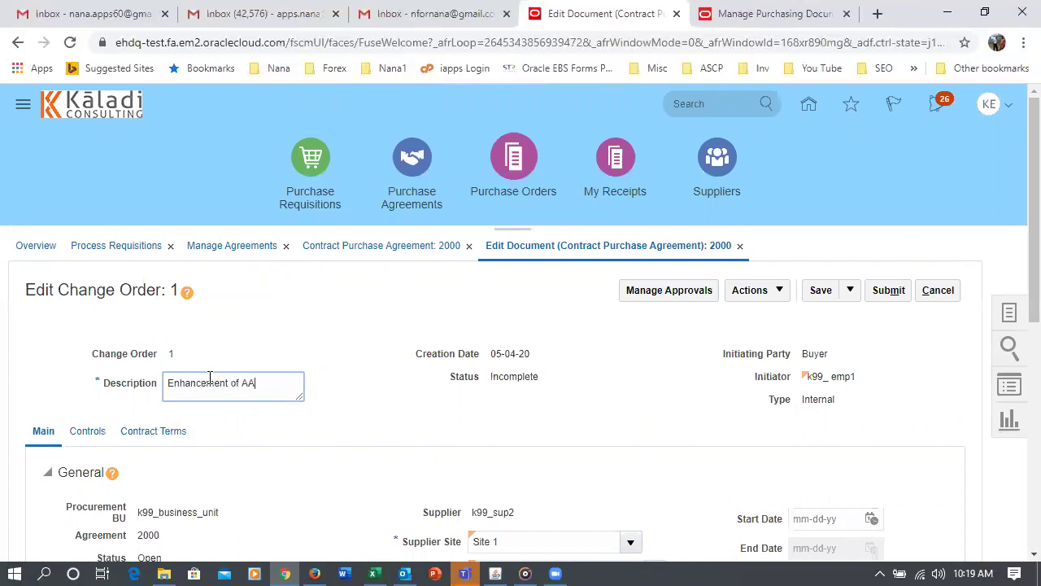
{"action": "type", "text": " AA"}
{"action": "left_click_drag", "start_coordinate": [269, 387], "coordinate": [174, 407]}
{"action": "left_click", "coordinate": [263, 397]}
Set the agreement amount to 5,000.00 USD in the General section
{"action": "scroll", "coordinate": [421, 393], "scroll_direction": "down", "scroll_amount": 3}
{"action": "left_click", "coordinate": [815, 352]}
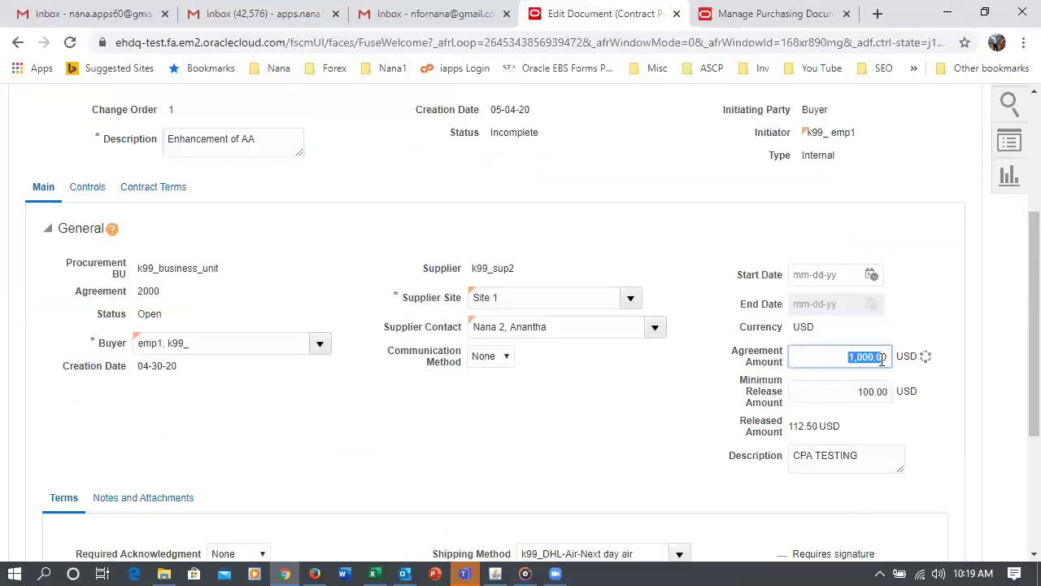
{"action": "type", "text": "5000"}
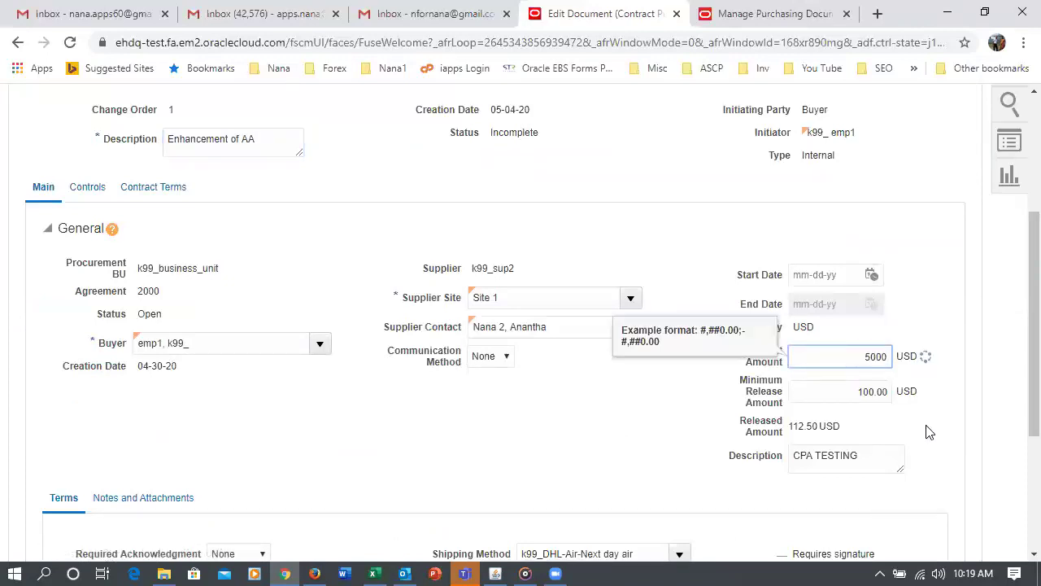
{"action": "left_click", "coordinate": [930, 432]}
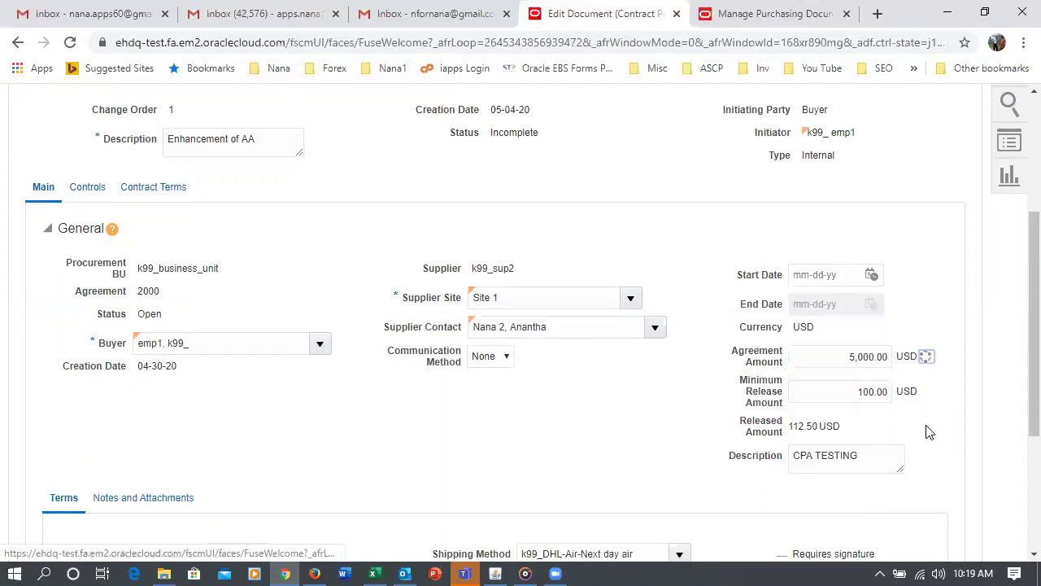
{"action": "left_click", "coordinate": [841, 390]}
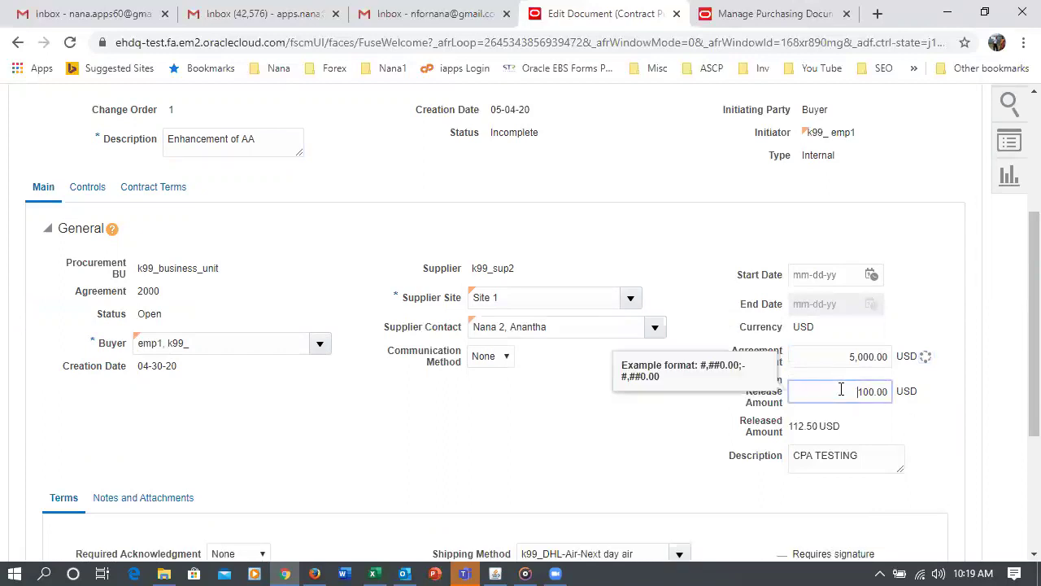
{"action": "left_click", "coordinate": [827, 356]}
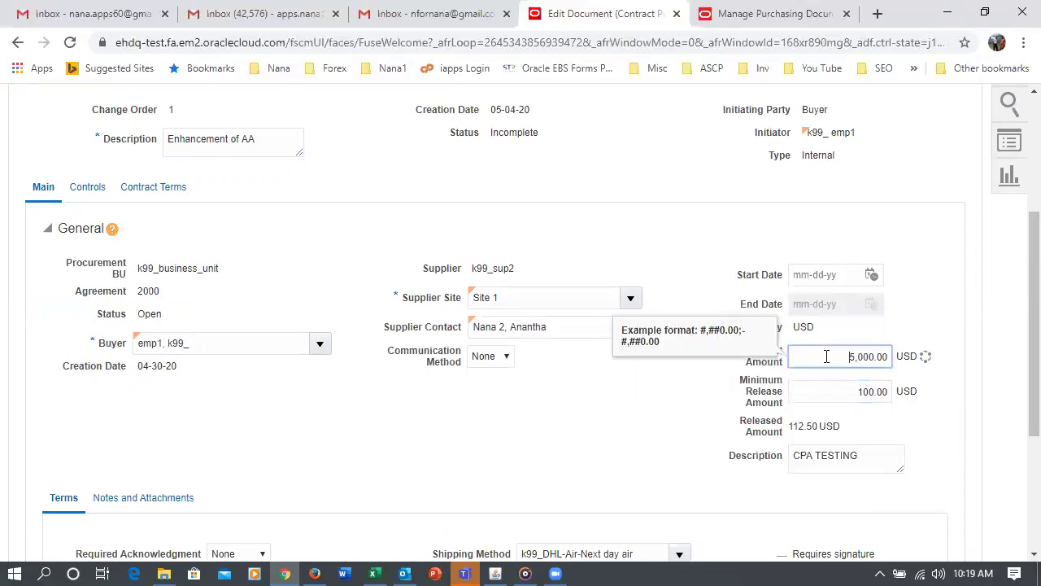
{"action": "left_click", "coordinate": [457, 478]}
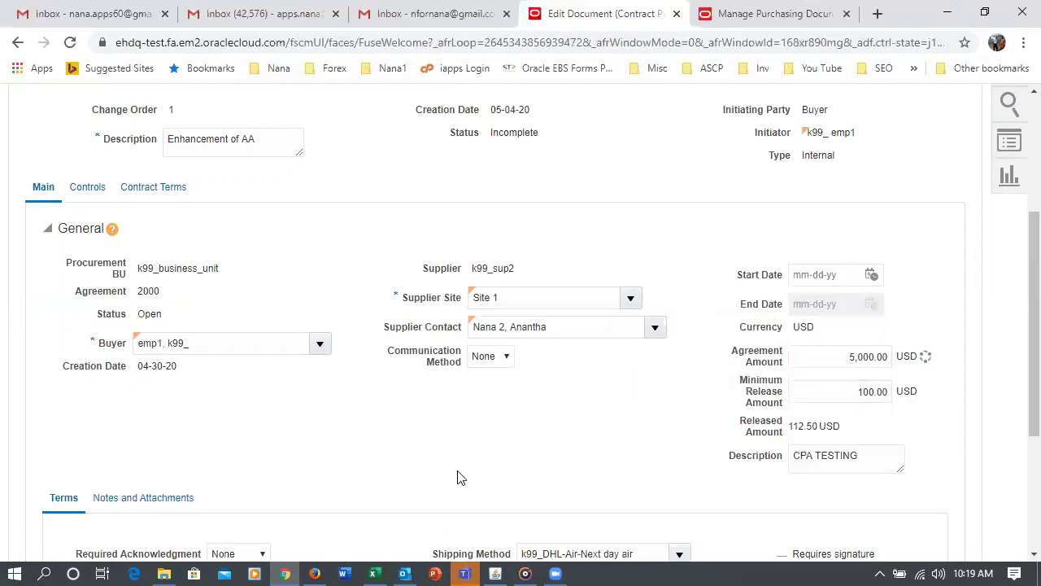
Submit the change order for approval and dismiss the confirmation
{"action": "scroll", "coordinate": [458, 477], "scroll_direction": "up", "scroll_amount": 3}
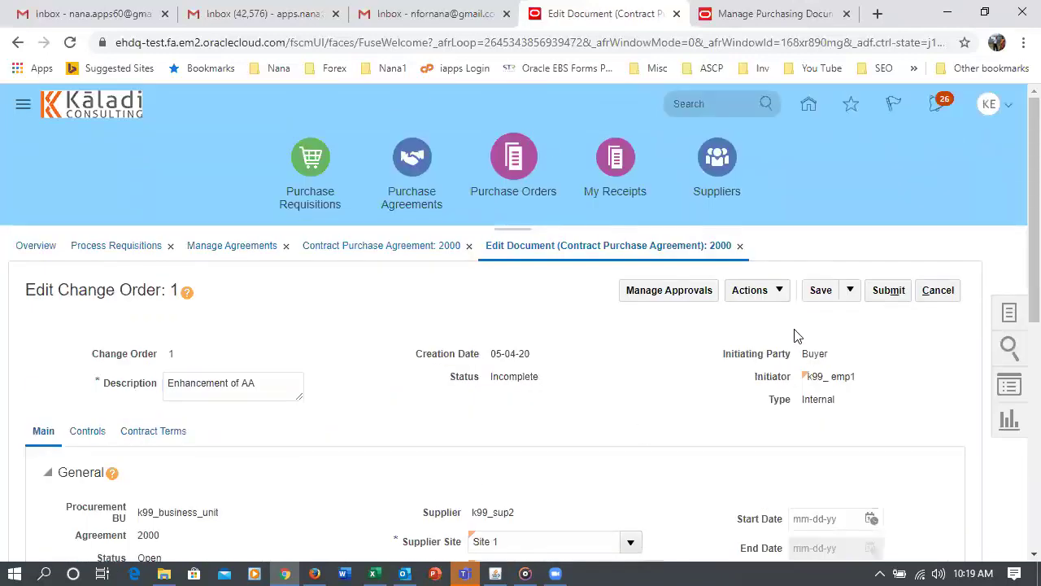
{"action": "left_click", "coordinate": [884, 301]}
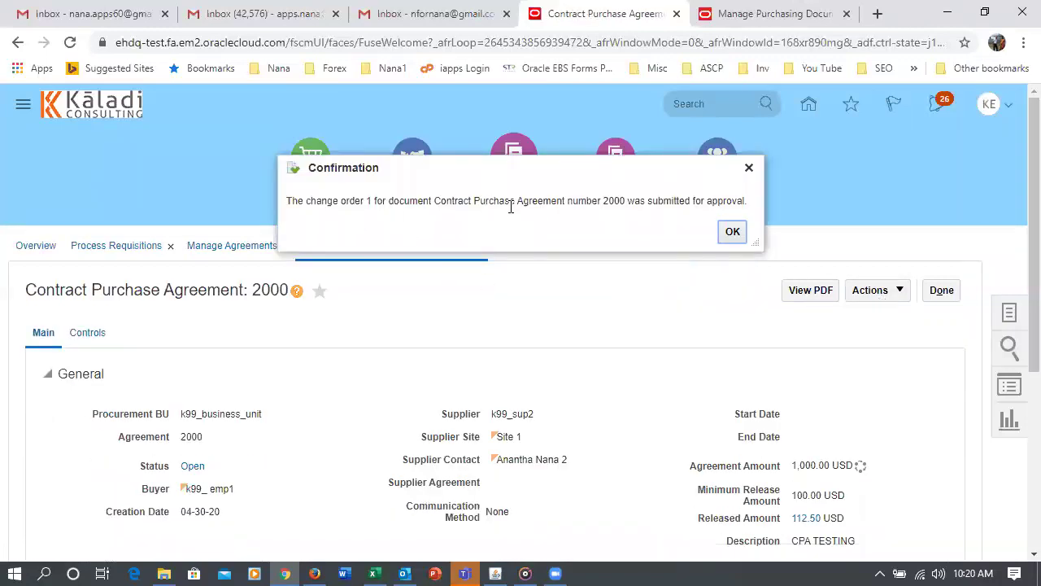
{"action": "left_click_drag", "start_coordinate": [514, 202], "coordinate": [645, 202]}
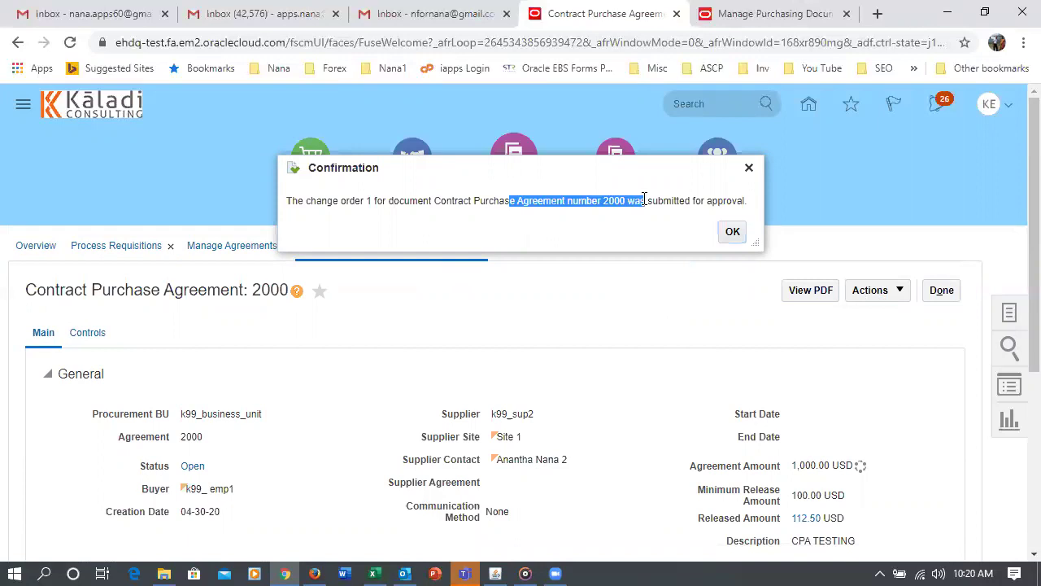
{"action": "left_click", "coordinate": [730, 235]}
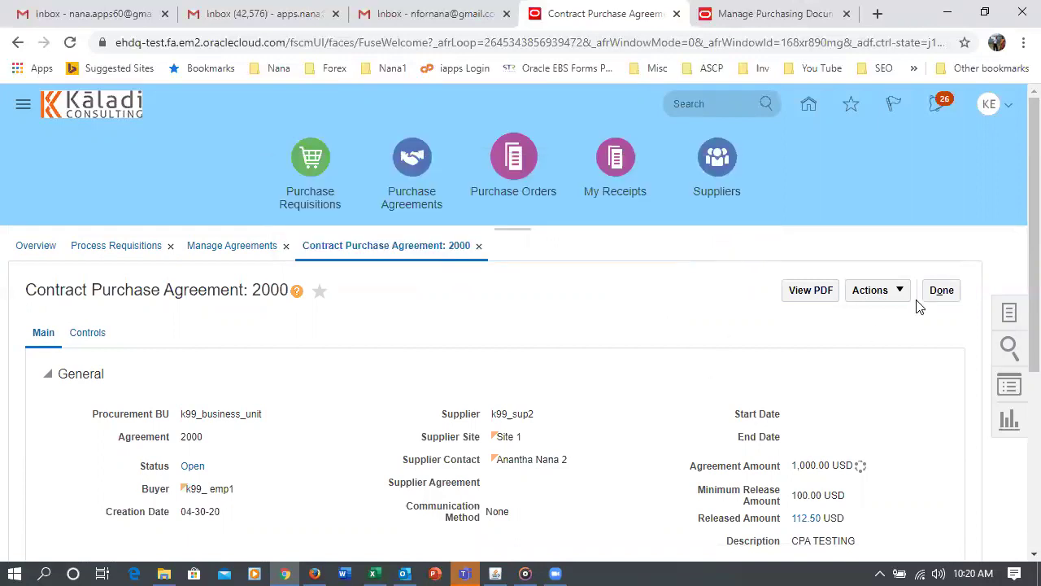
Close the contract purchase agreement and view the information note on agreement 2000 in the search results, dismissing it after reading
{"action": "left_click", "coordinate": [941, 291]}
{"action": "scroll", "coordinate": [627, 290], "scroll_direction": "down", "scroll_amount": 3}
{"action": "left_click", "coordinate": [846, 352]}
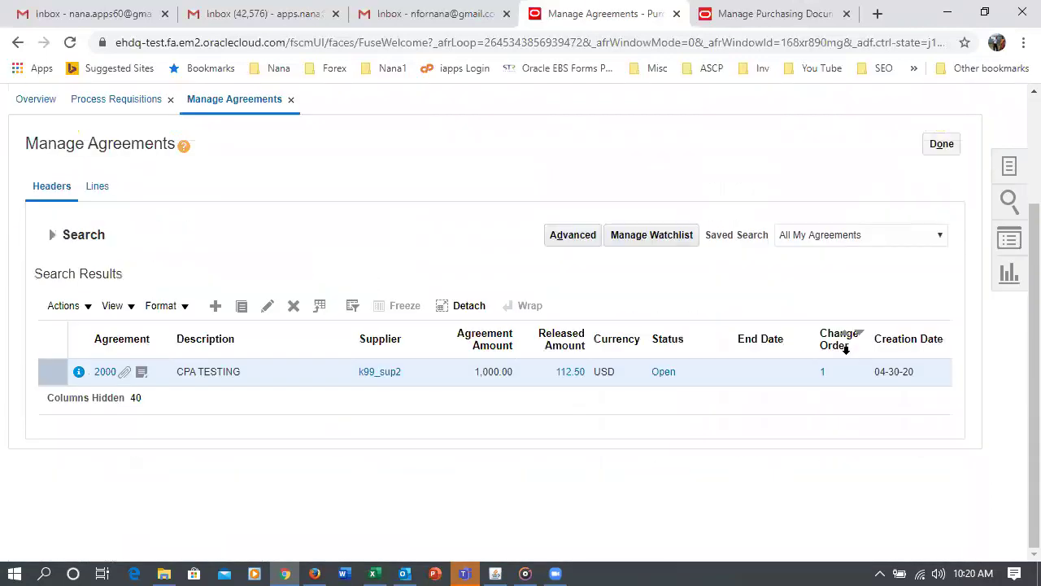
{"action": "left_click", "coordinate": [79, 373]}
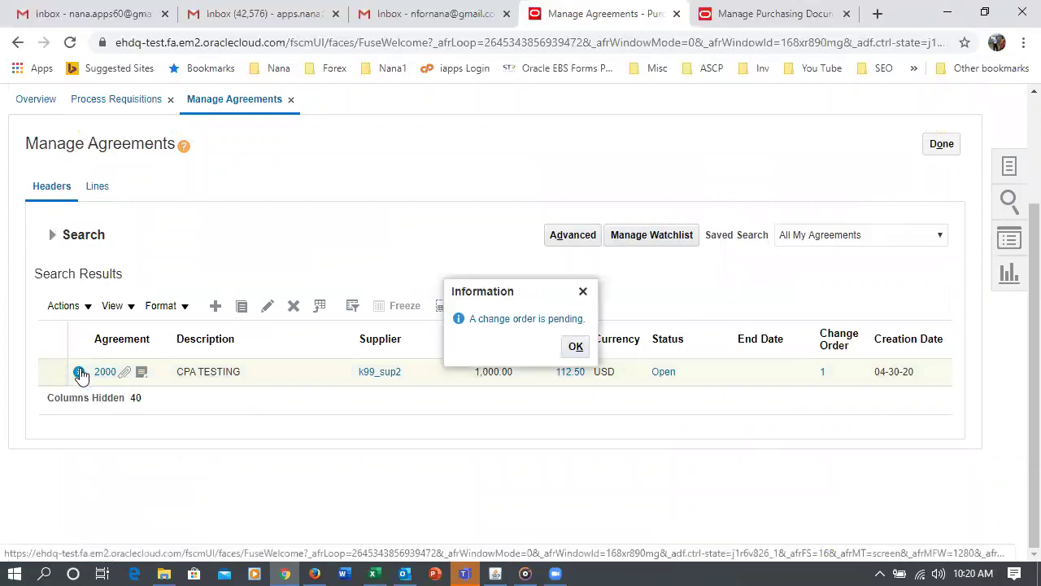
{"action": "left_click", "coordinate": [576, 349]}
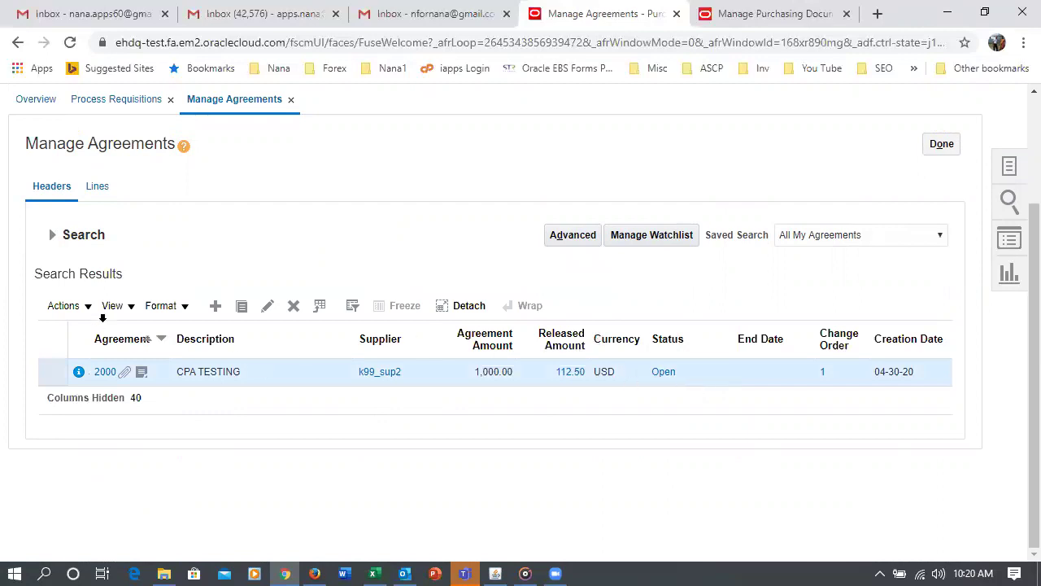
Rerun the search for agreement 2000 to refresh its amount, and close the Manage Agreements page
{"action": "left_click", "coordinate": [51, 234]}
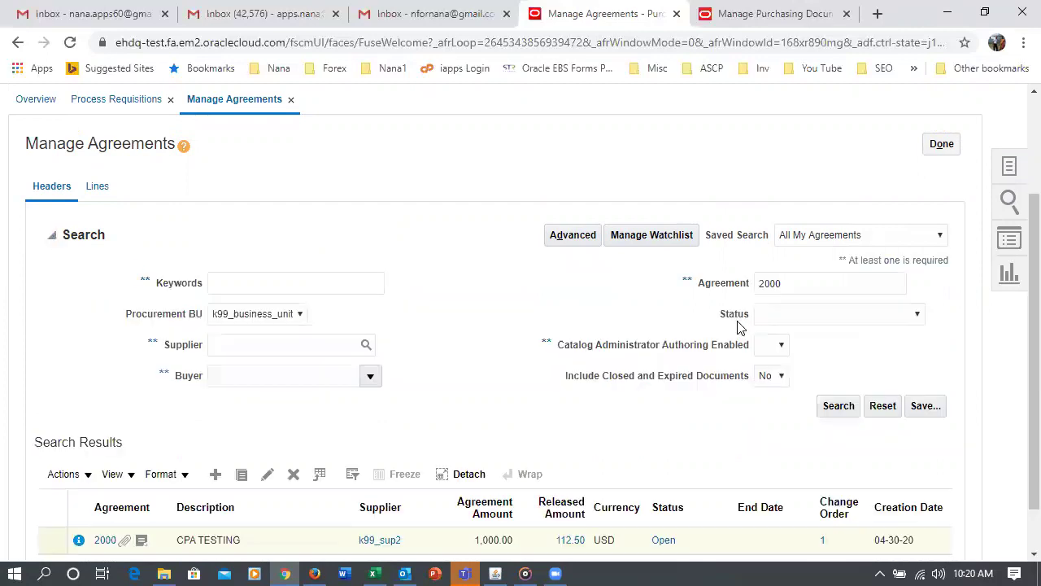
{"action": "left_click", "coordinate": [844, 410]}
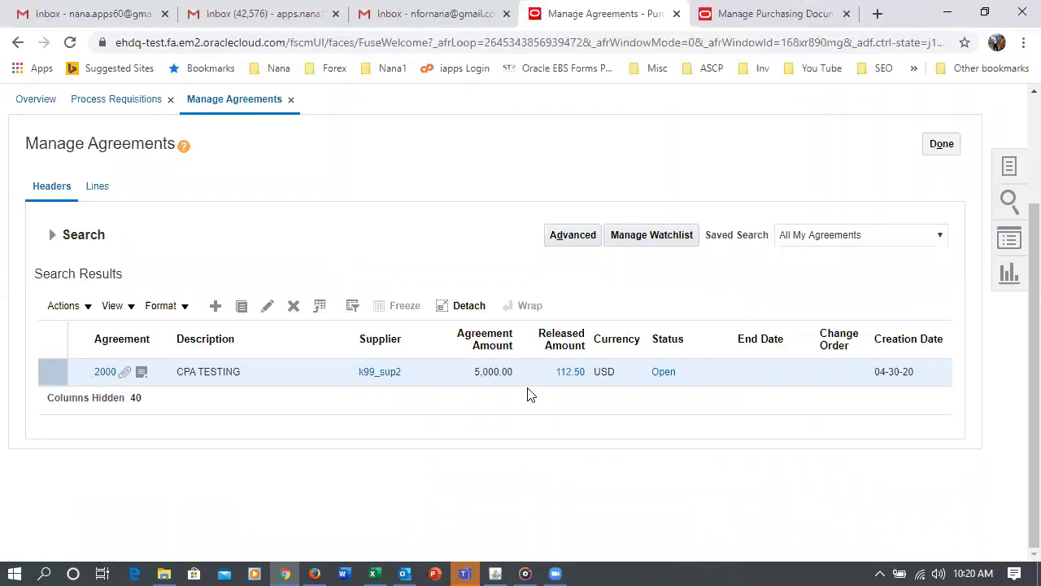
{"action": "scroll", "coordinate": [528, 395], "scroll_direction": "up", "scroll_amount": 1}
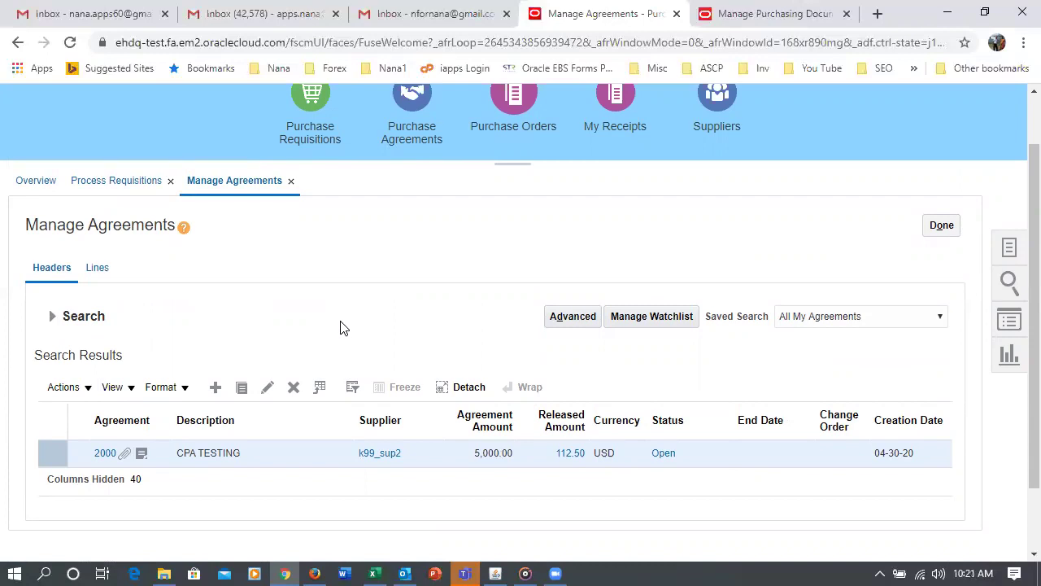
{"action": "left_click", "coordinate": [943, 235]}
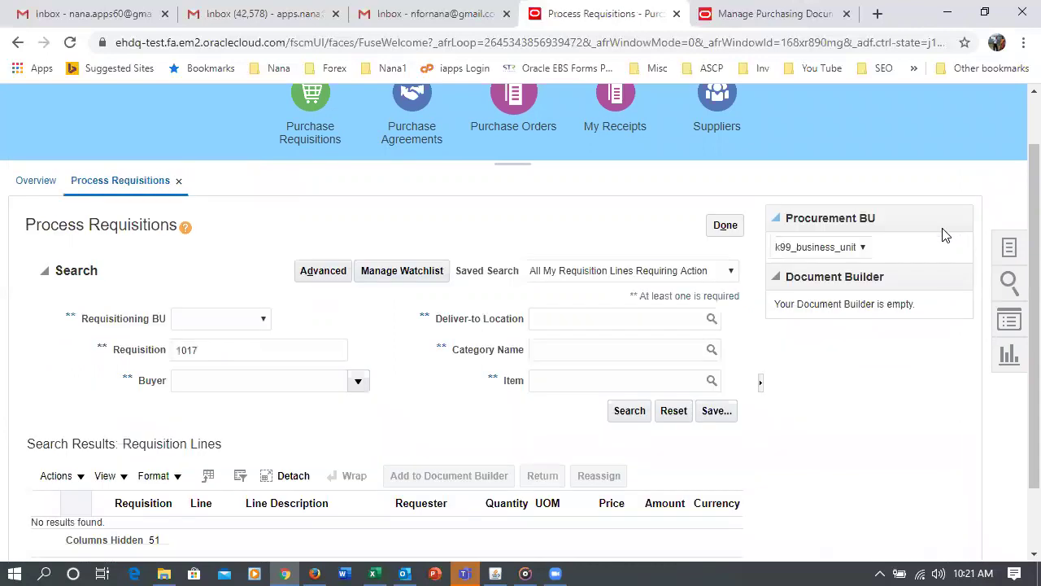
Open Manage Orders and search for the purchase order by its order number, keeping the default buyer
{"action": "left_click", "coordinate": [1012, 254]}
{"action": "left_click", "coordinate": [830, 275]}
{"action": "left_click", "coordinate": [768, 365]}
{"action": "type", "text": "3017"}
{"action": "key", "text": "Tab"}
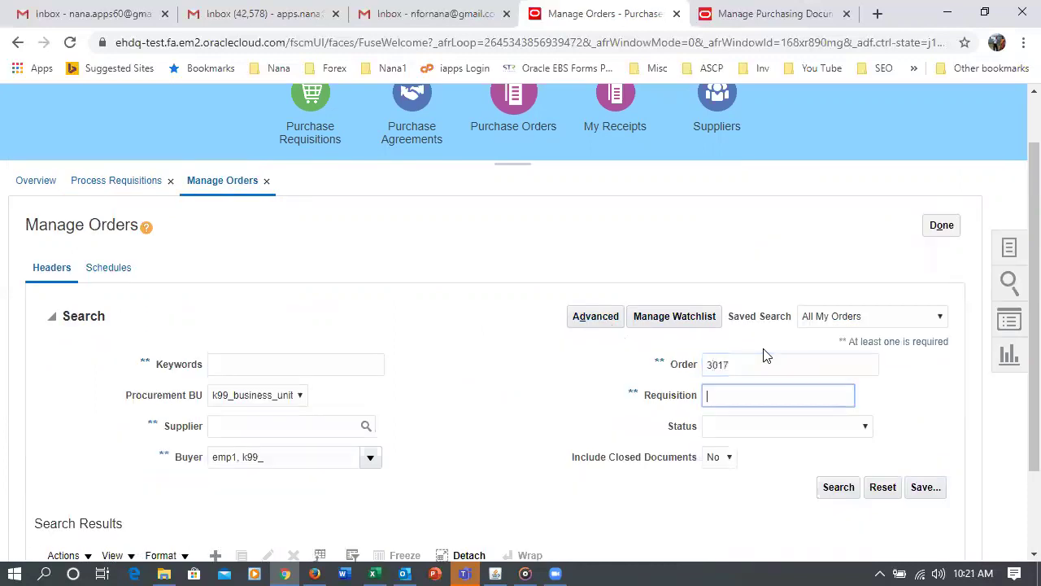
{"action": "left_click", "coordinate": [293, 457]}
{"action": "scroll", "coordinate": [293, 462], "scroll_direction": "down", "scroll_amount": 2}
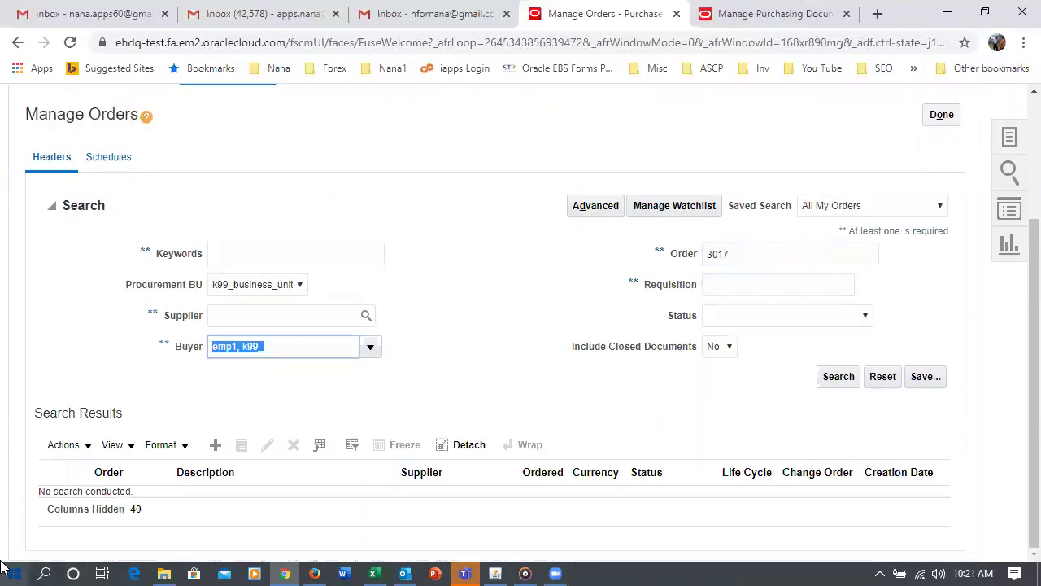
{"action": "left_click", "coordinate": [488, 521]}
{"action": "left_click", "coordinate": [839, 377]}
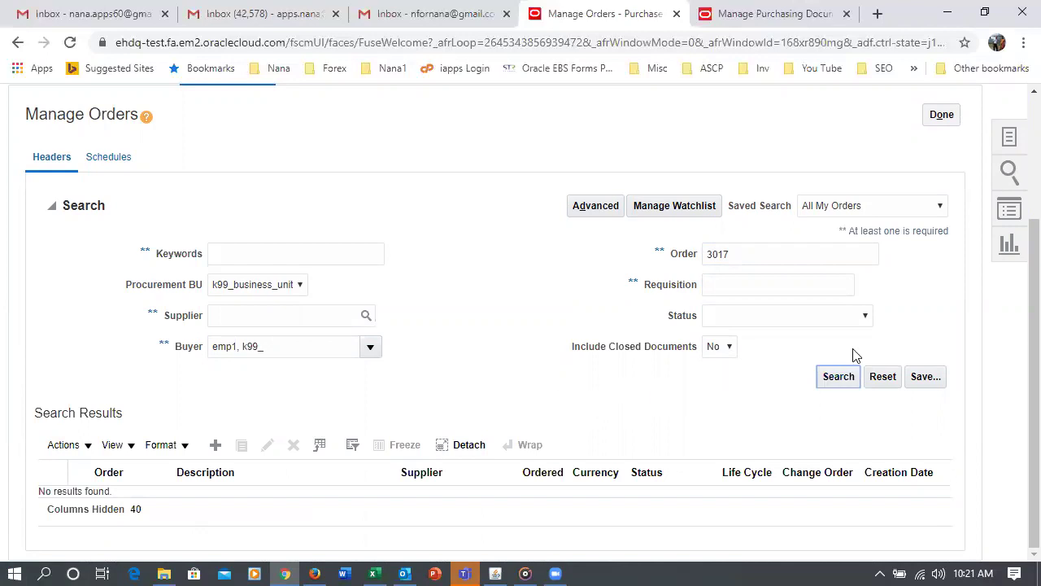
{"action": "left_click", "coordinate": [842, 374]}
Clear the buyer criterion and repeat the search for the same order number
{"action": "left_click_drag", "start_coordinate": [269, 344], "coordinate": [5, 428]}
{"action": "key", "text": "BackSpace"}
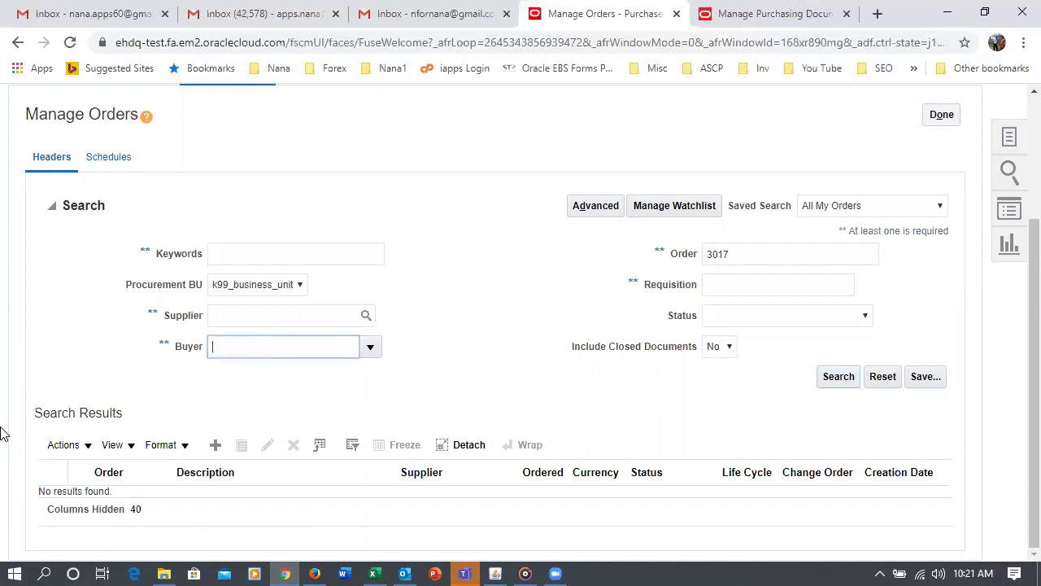
{"action": "left_click", "coordinate": [528, 387]}
{"action": "left_click", "coordinate": [838, 377]}
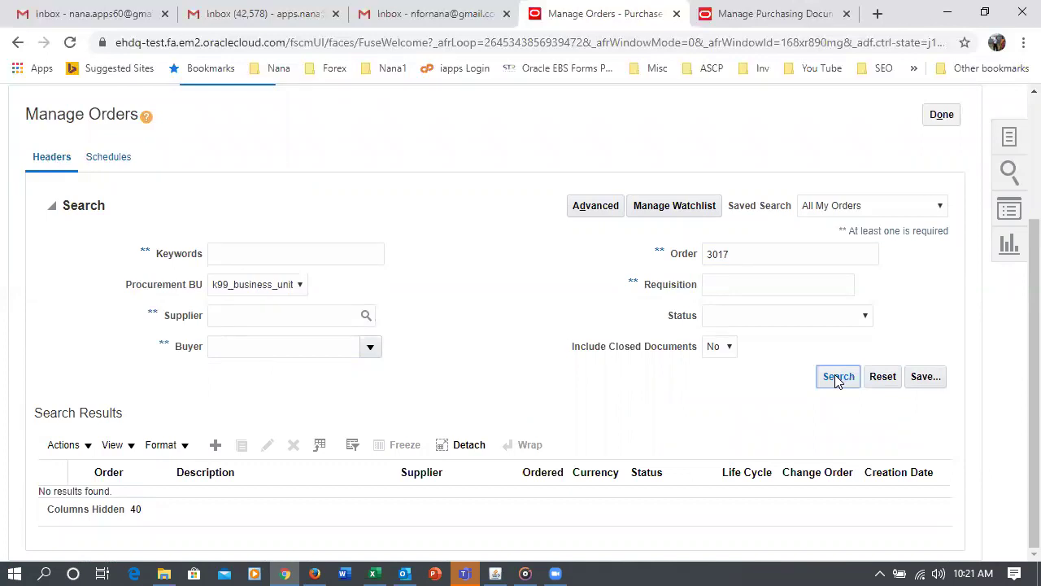
{"action": "left_click", "coordinate": [837, 375]}
Remove the order number criterion and search the orders by supplier k99_sup2
{"action": "double_click", "coordinate": [753, 253]}
{"action": "key", "text": "BackSpace"}
{"action": "left_click", "coordinate": [825, 378]}
{"action": "left_click", "coordinate": [234, 316]}
{"action": "type", "text": "k99"}
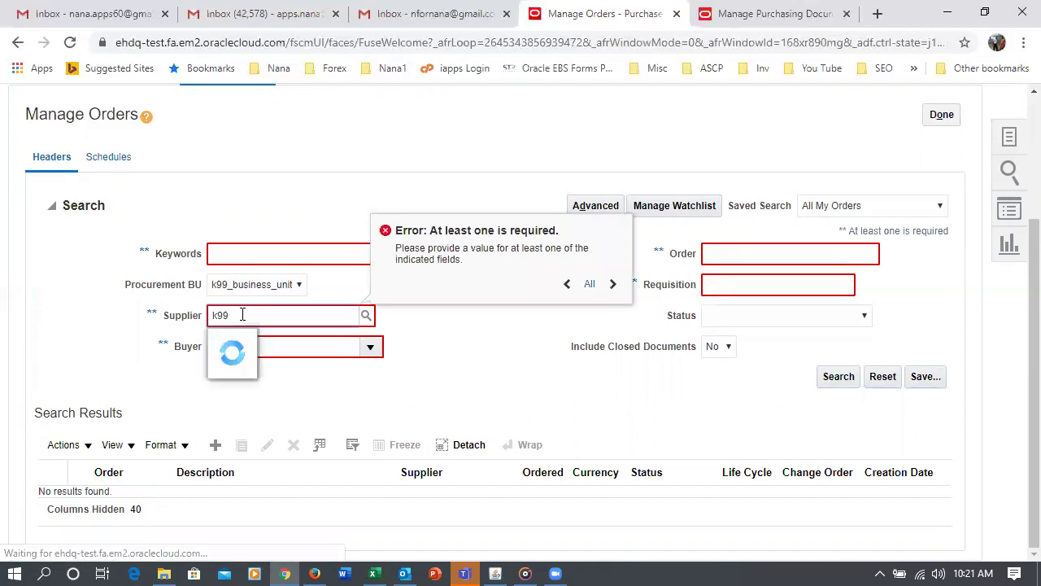
{"action": "left_click", "coordinate": [247, 370]}
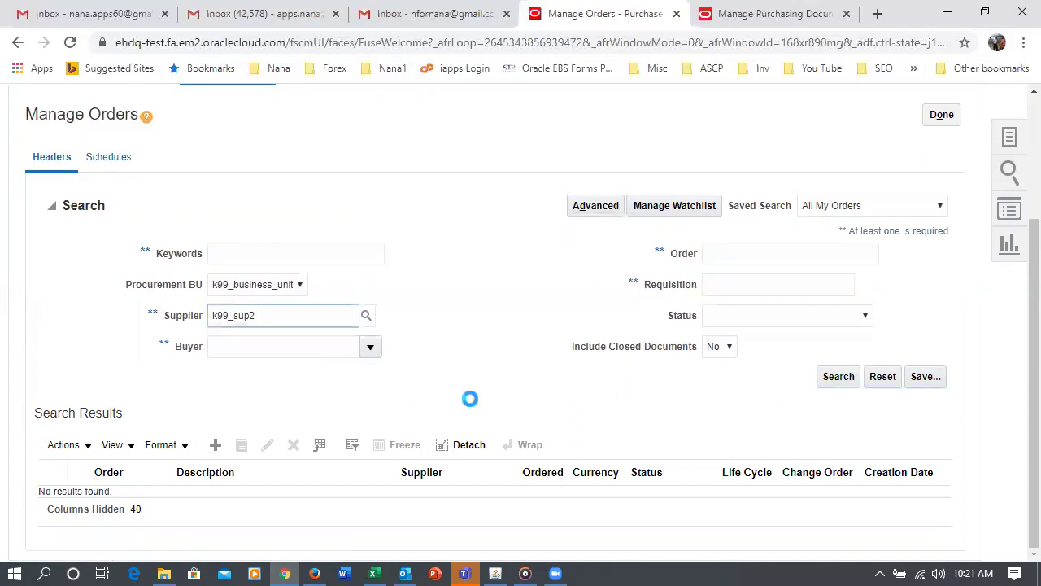
{"action": "left_click", "coordinate": [837, 379]}
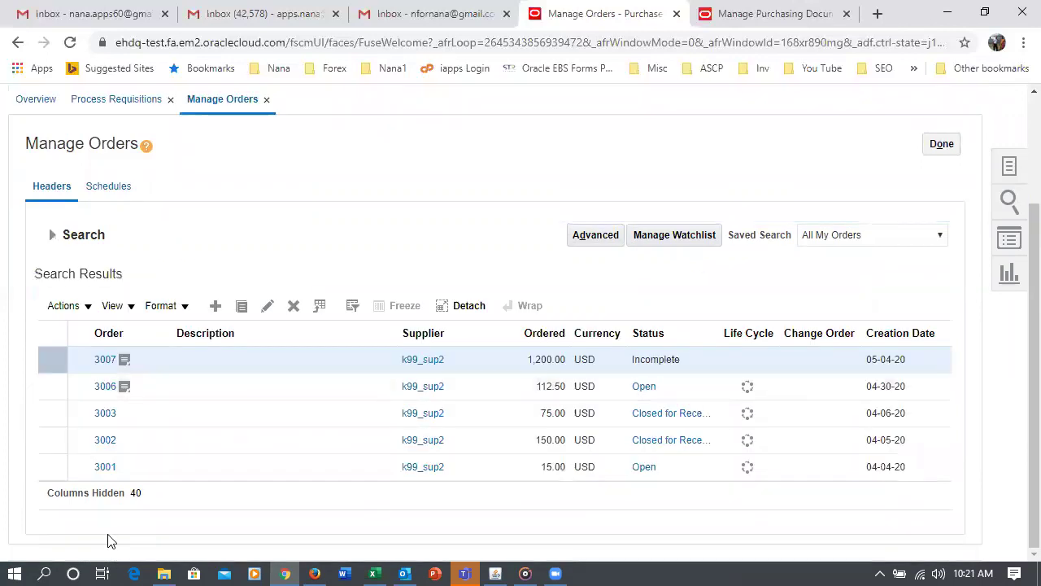
Open the incomplete k99_sup2 order and review its supplier and receiver notes and the line 1 attachment
{"action": "left_click", "coordinate": [101, 363]}
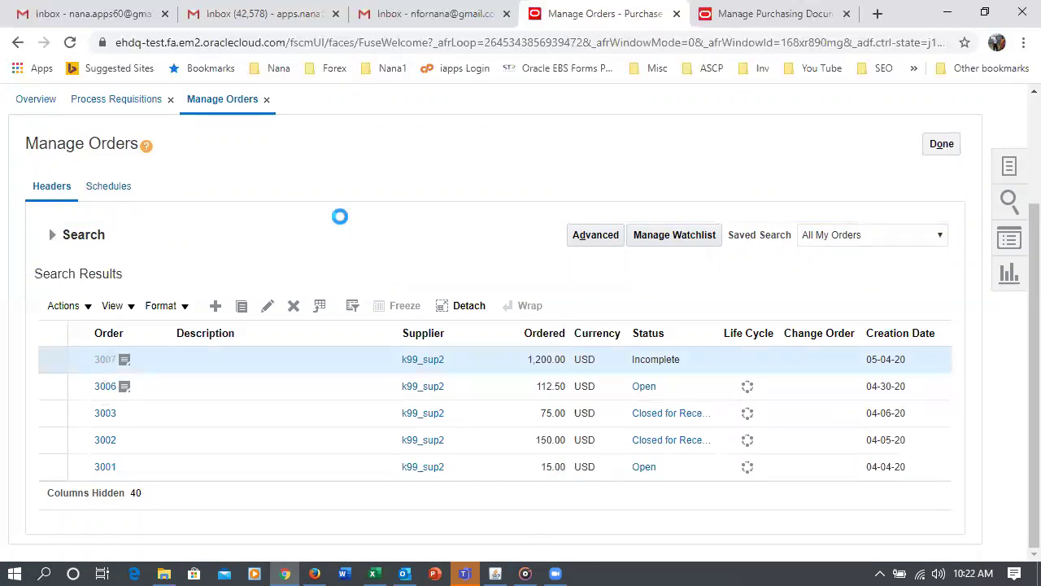
{"action": "scroll", "coordinate": [363, 278], "scroll_direction": "down", "scroll_amount": 2}
{"action": "scroll", "coordinate": [362, 278], "scroll_direction": "down", "scroll_amount": 2}
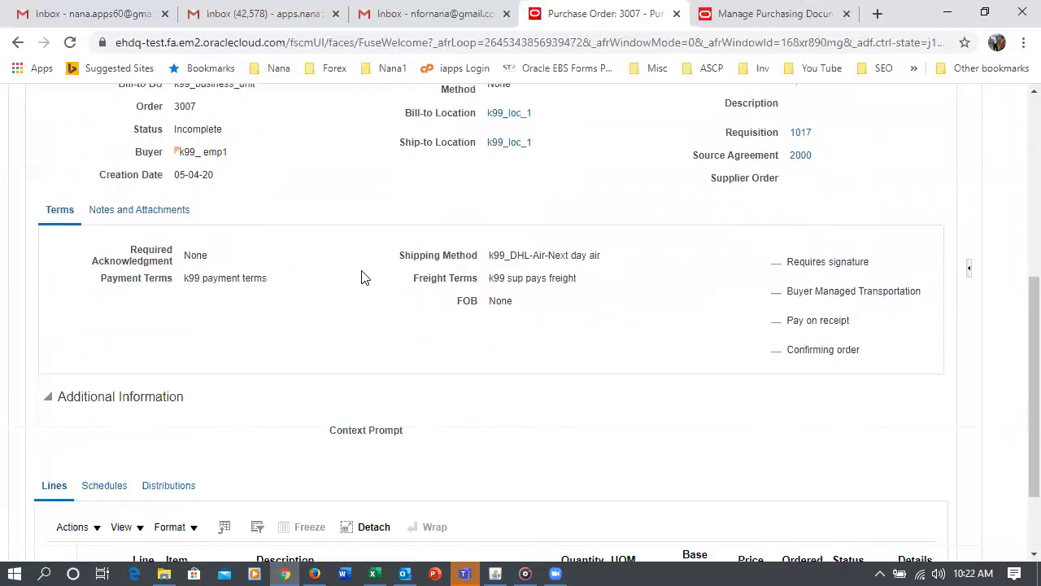
{"action": "left_click", "coordinate": [178, 219]}
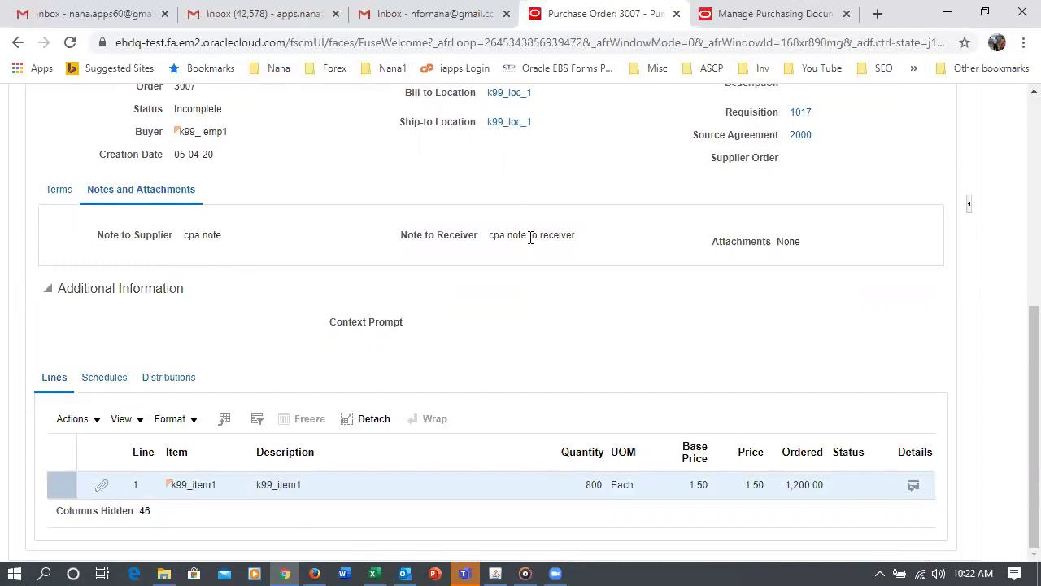
{"action": "left_click", "coordinate": [101, 491]}
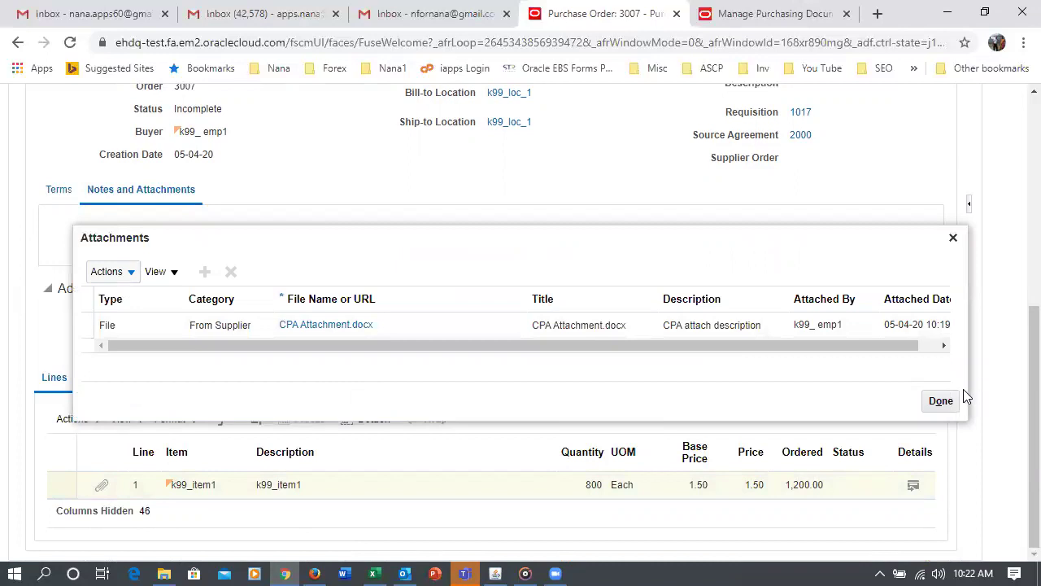
{"action": "left_click", "coordinate": [940, 401]}
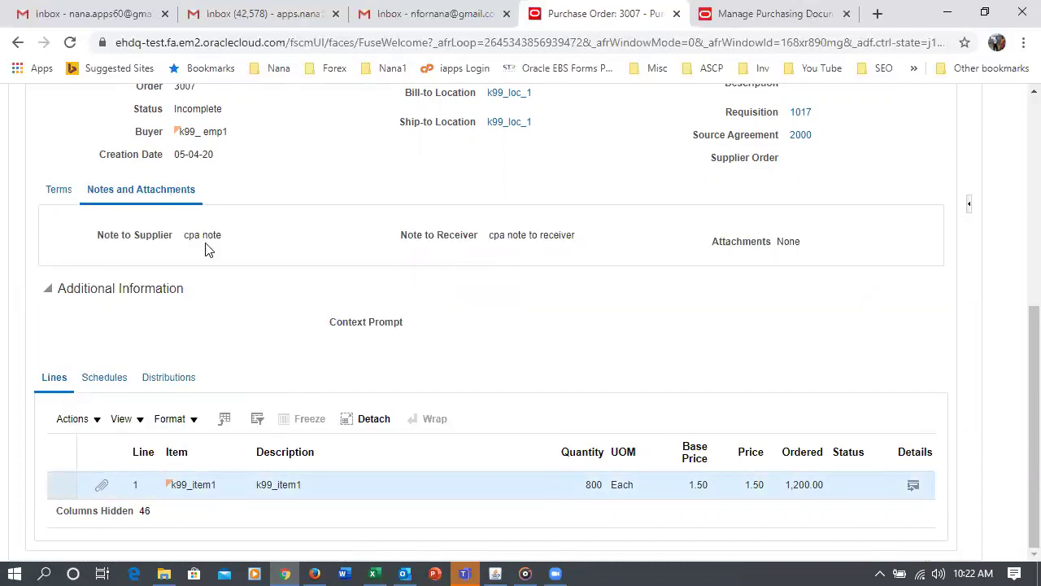
{"action": "left_click_drag", "start_coordinate": [185, 235], "coordinate": [213, 237]}
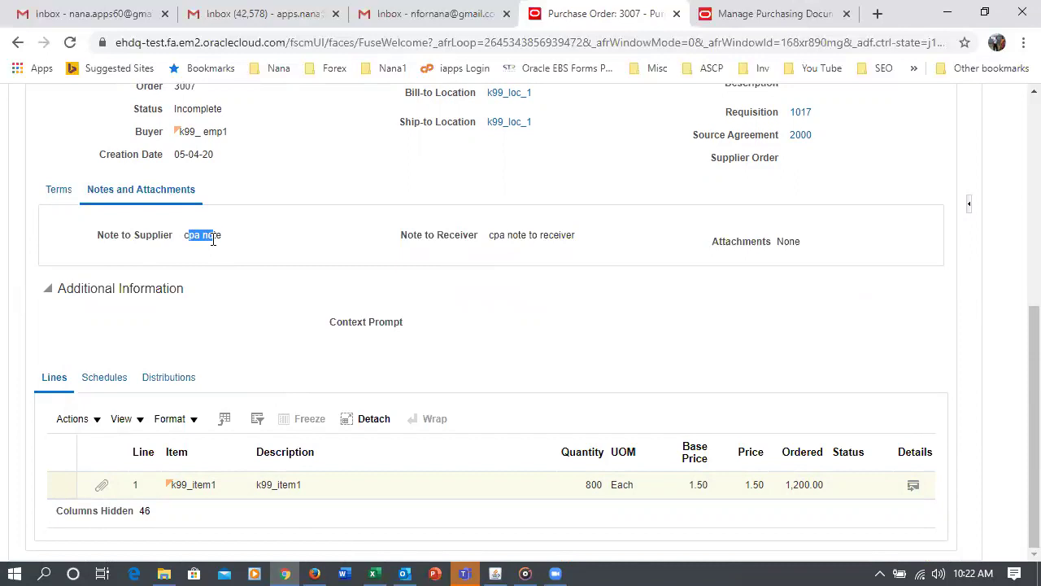
{"action": "left_click", "coordinate": [236, 254]}
Open the incomplete purchase order for editing and validate it, closing the validation message
{"action": "scroll", "coordinate": [282, 270], "scroll_direction": "up", "scroll_amount": 3}
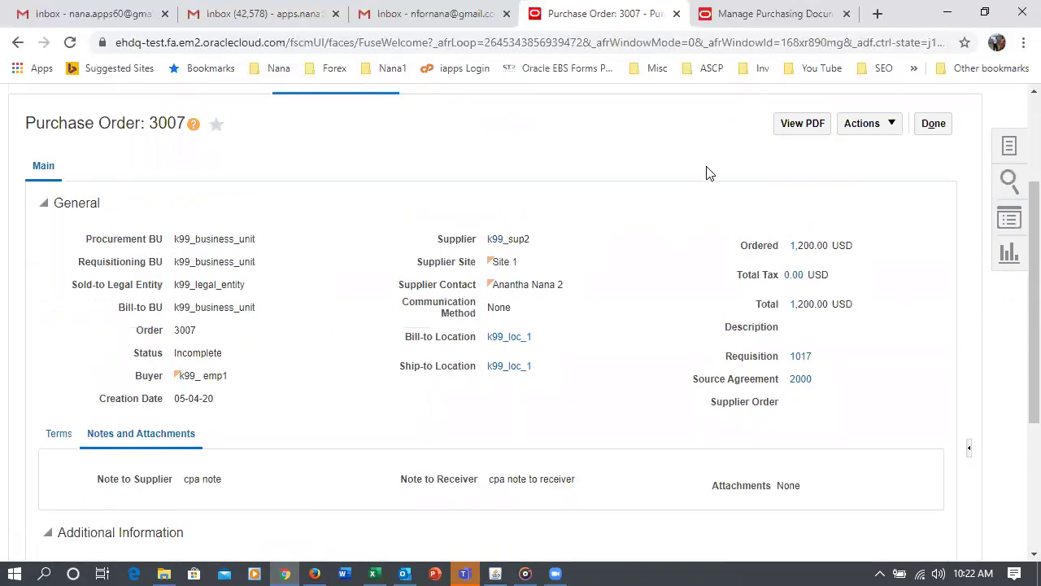
{"action": "left_click", "coordinate": [876, 124]}
{"action": "left_click", "coordinate": [871, 150]}
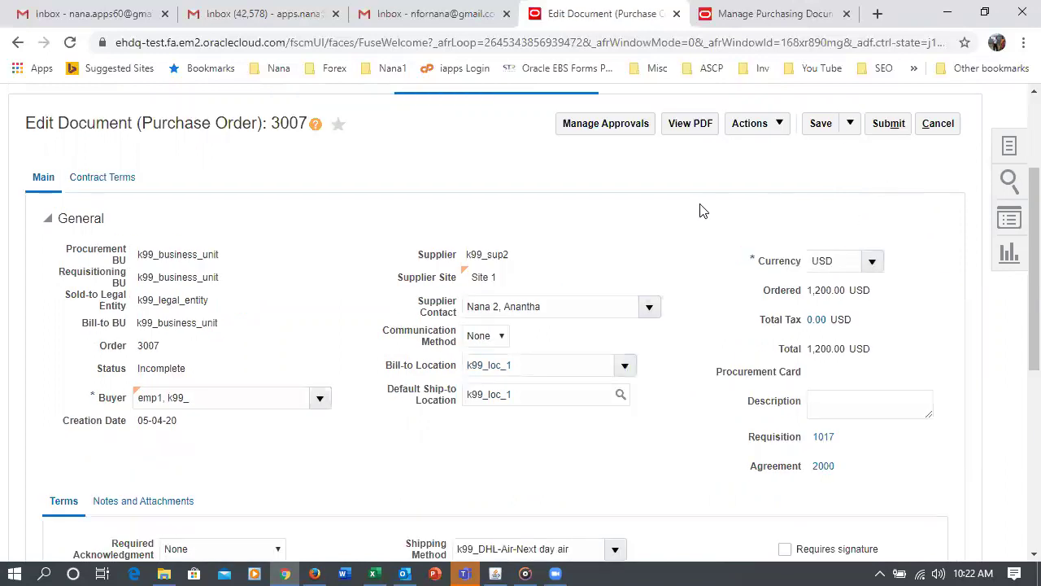
{"action": "scroll", "coordinate": [732, 211], "scroll_direction": "up", "scroll_amount": 1}
{"action": "left_click", "coordinate": [763, 207]}
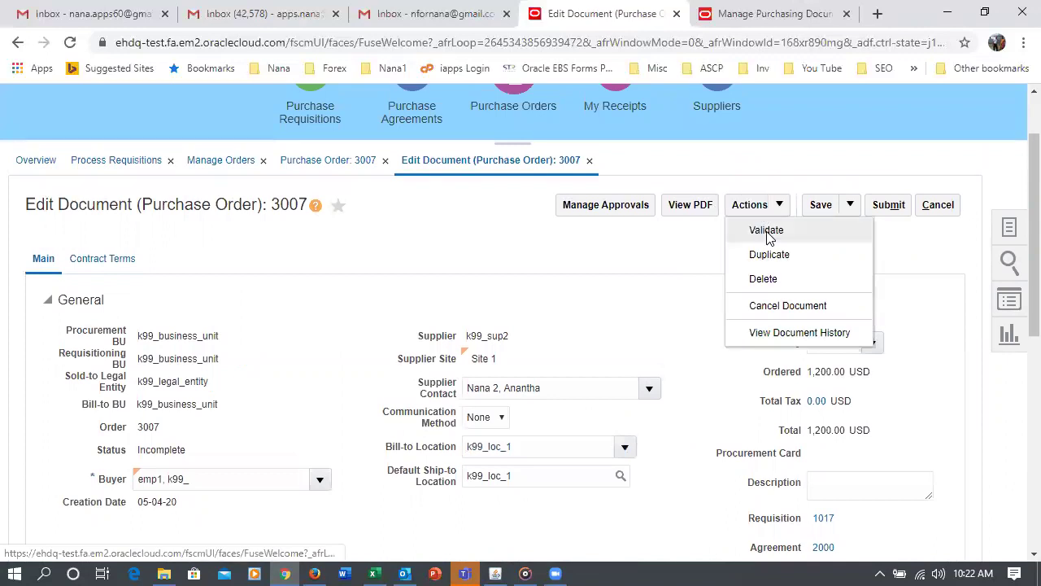
{"action": "left_click", "coordinate": [766, 230]}
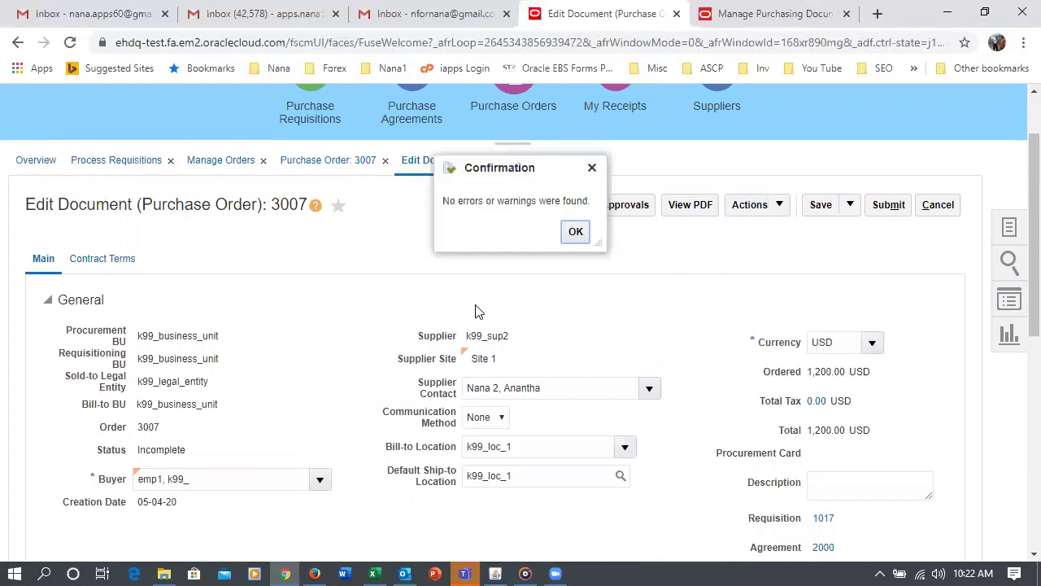
{"action": "left_click", "coordinate": [576, 231]}
Submit the purchase order for approval and close both the order and the Manage Orders page
{"action": "left_click", "coordinate": [888, 207]}
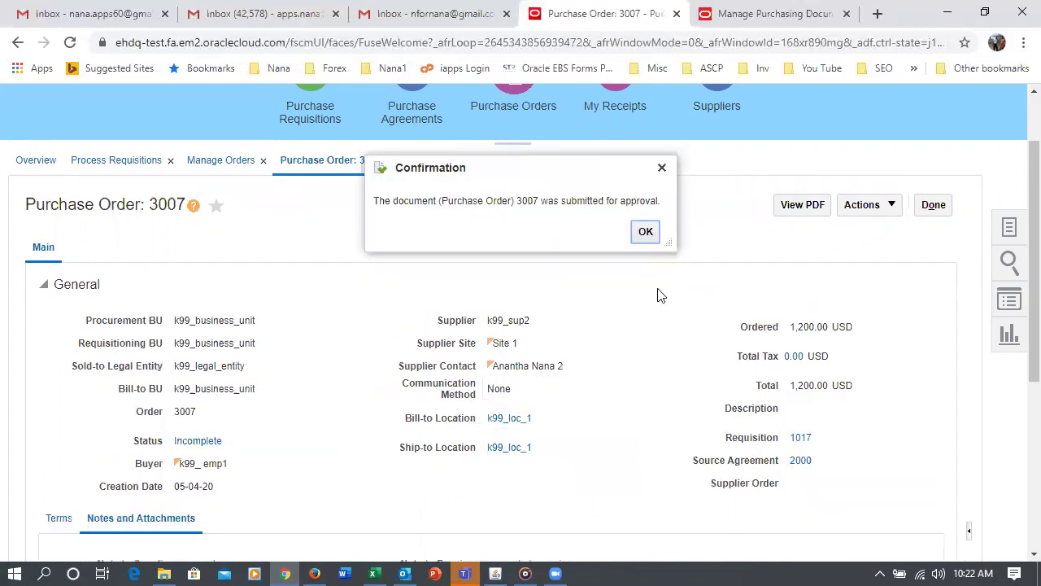
{"action": "left_click", "coordinate": [645, 232]}
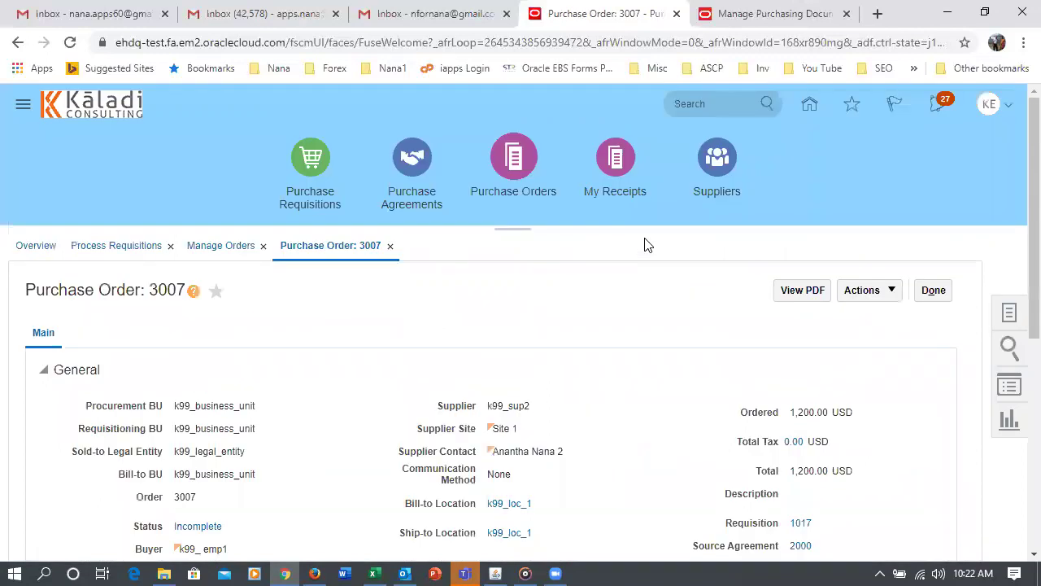
{"action": "scroll", "coordinate": [645, 347], "scroll_direction": "down", "scroll_amount": 3}
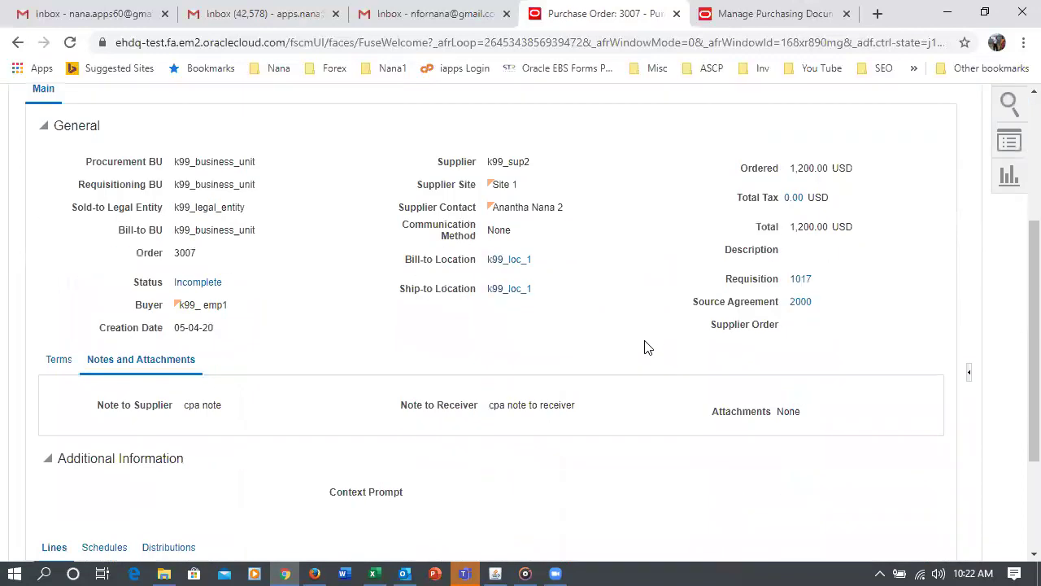
{"action": "scroll", "coordinate": [645, 347], "scroll_direction": "up", "scroll_amount": 3}
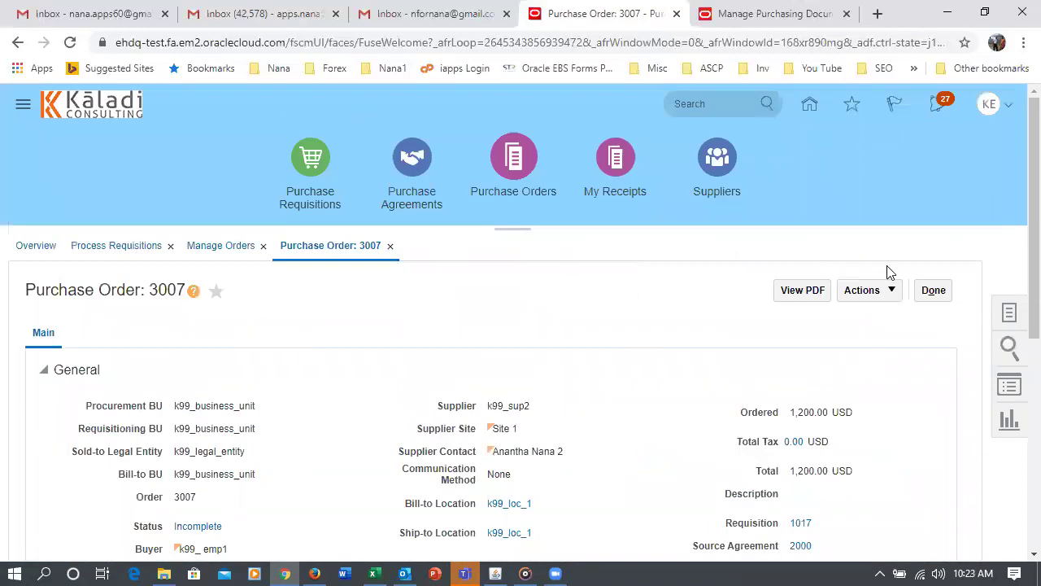
{"action": "left_click", "coordinate": [932, 290]}
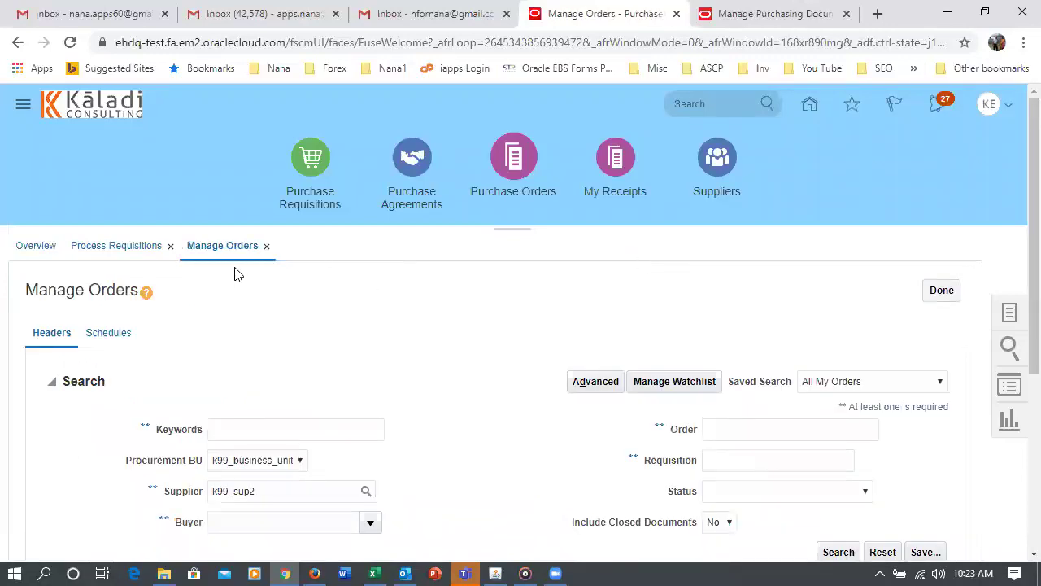
{"action": "left_click", "coordinate": [267, 246]}
Search Manage Agreements for agreement 2000 and open the details of its released amount
{"action": "left_click", "coordinate": [1007, 317]}
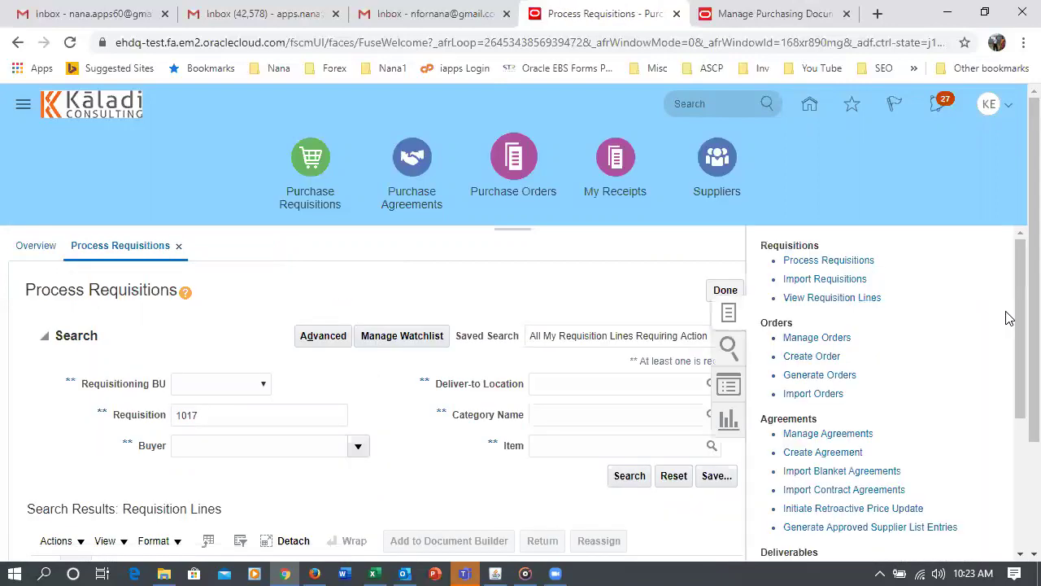
{"action": "left_click", "coordinate": [830, 434]}
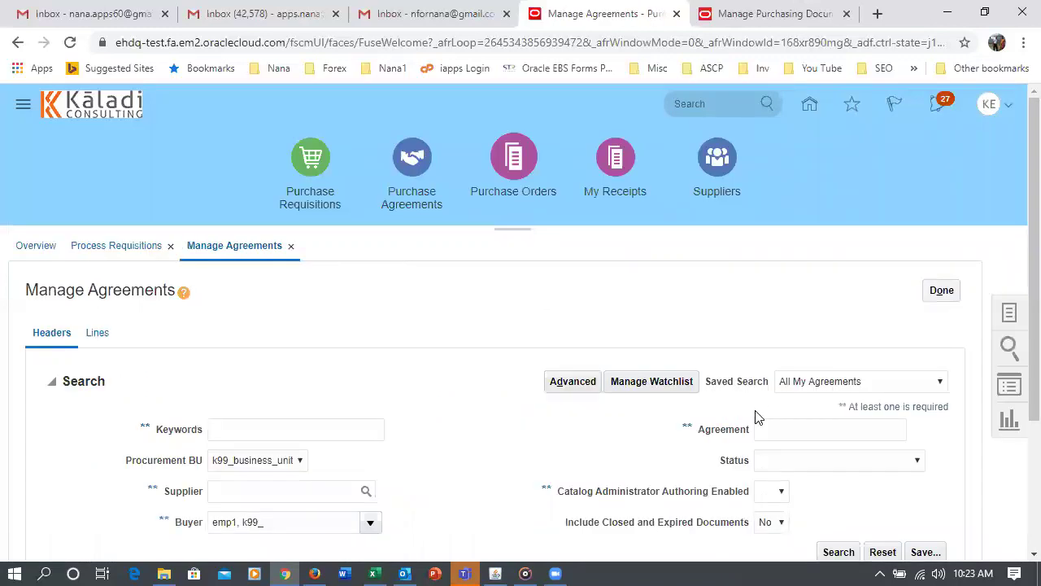
{"action": "left_click", "coordinate": [779, 429]}
{"action": "type", "text": "2000"}
{"action": "key", "text": "Tab"}
{"action": "scroll", "coordinate": [600, 423], "scroll_direction": "down", "scroll_amount": 2}
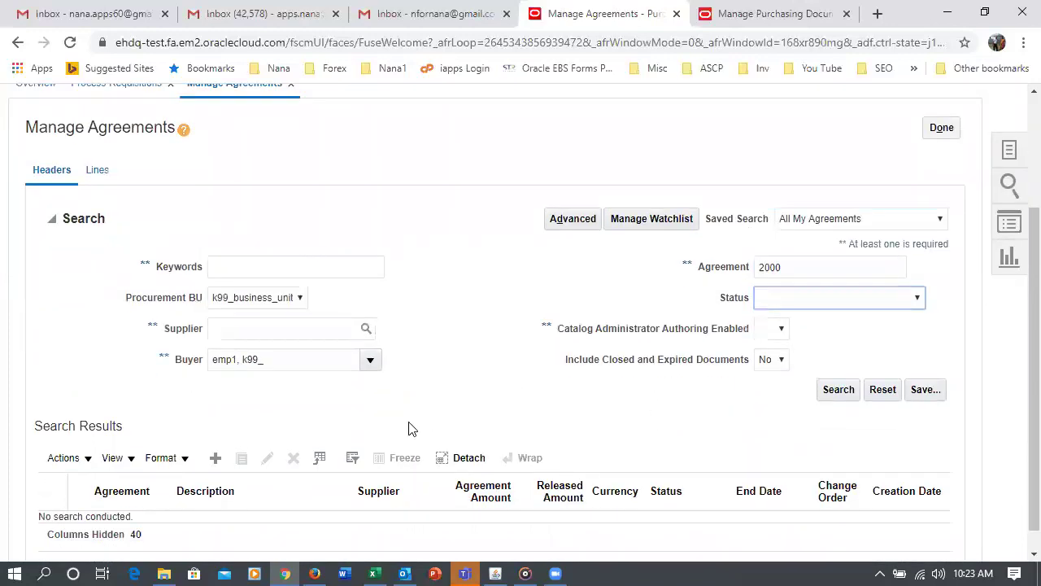
{"action": "left_click", "coordinate": [846, 390]}
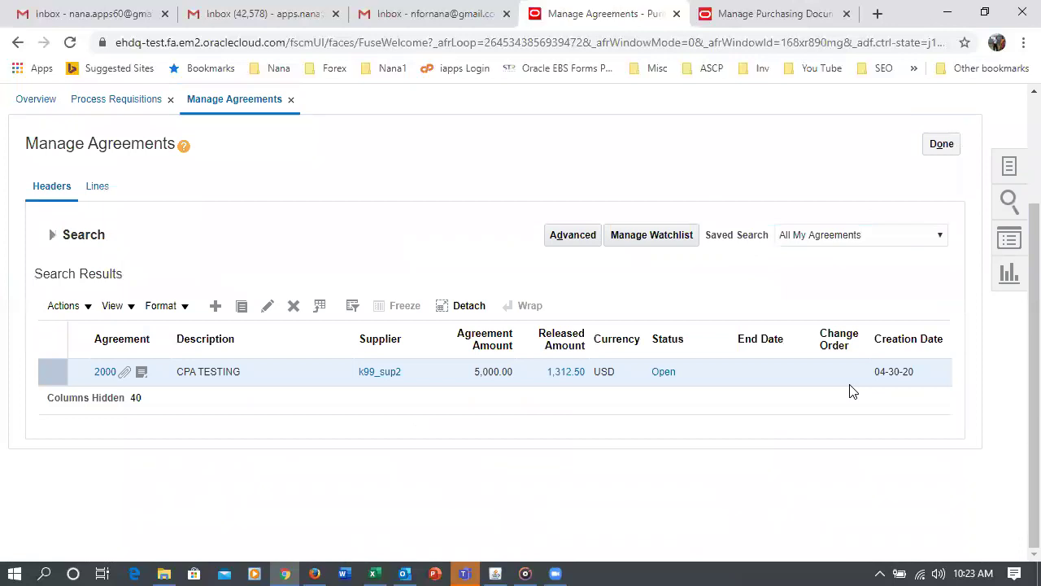
{"action": "left_click", "coordinate": [561, 372]}
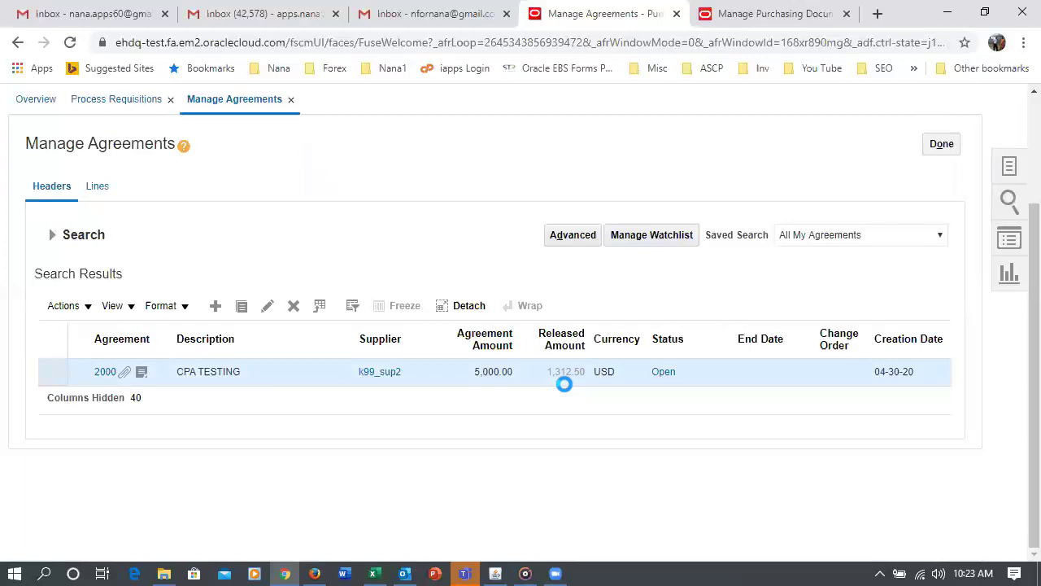
Review the order schedules sourced from agreement 2000, and close the Manage Orders, Manage Agreements and Process Requisitions pages
{"action": "scroll", "coordinate": [567, 391], "scroll_direction": "down", "scroll_amount": 2}
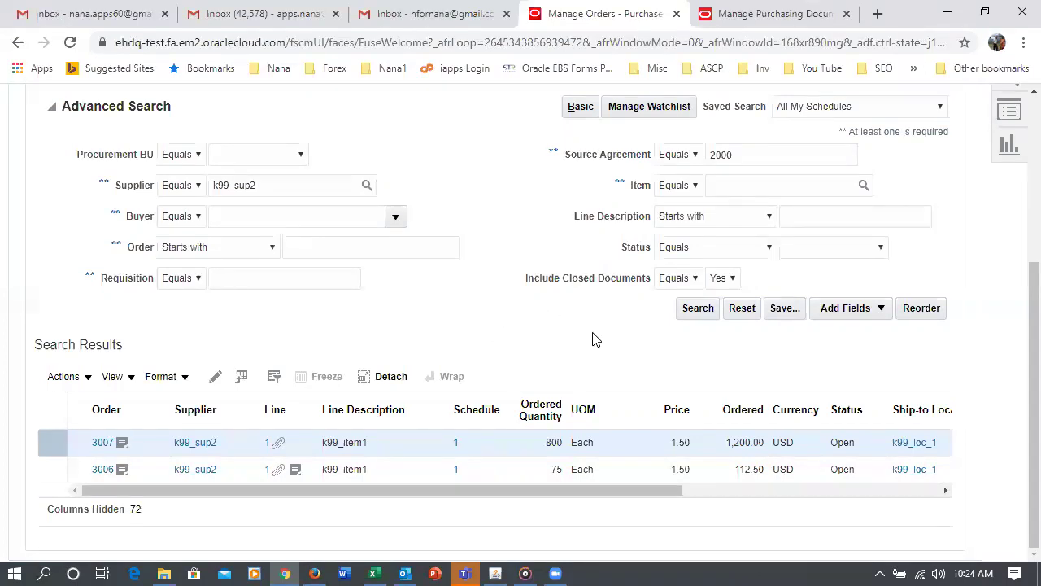
{"action": "left_click_drag", "start_coordinate": [467, 490], "coordinate": [284, 506]}
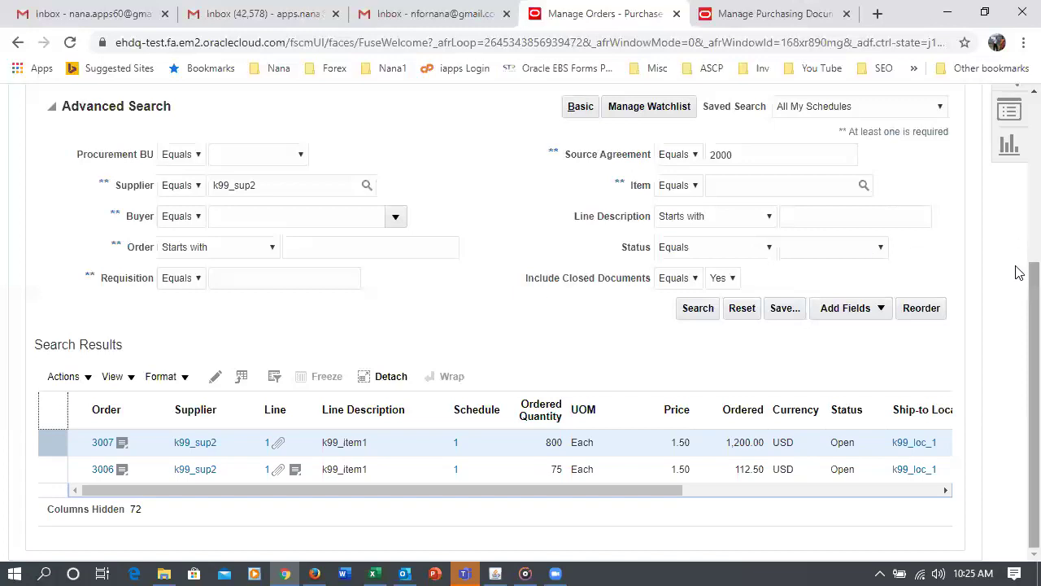
{"action": "scroll", "coordinate": [1016, 244], "scroll_direction": "up", "scroll_amount": 4}
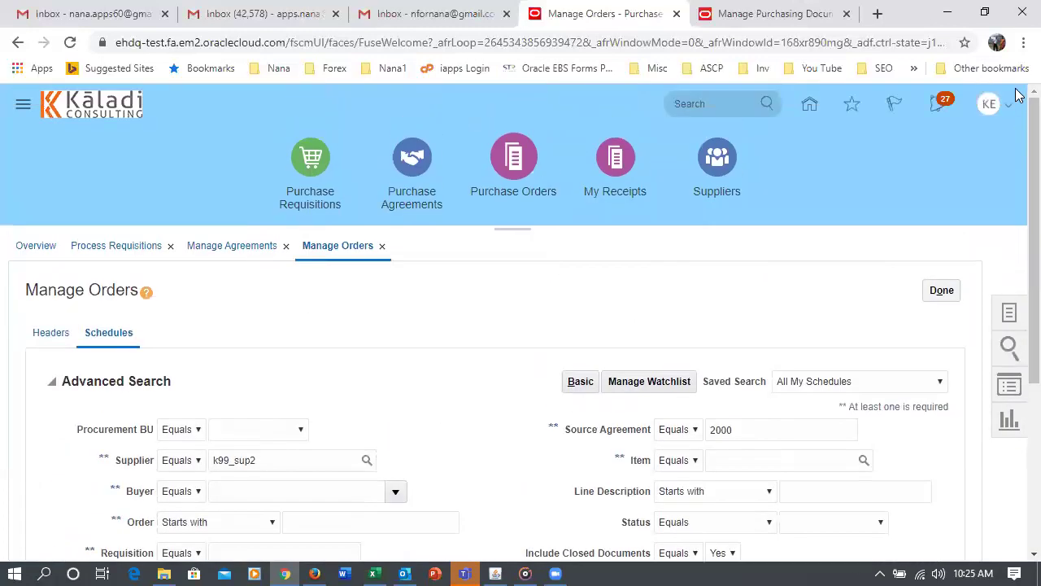
{"action": "left_click", "coordinate": [944, 293]}
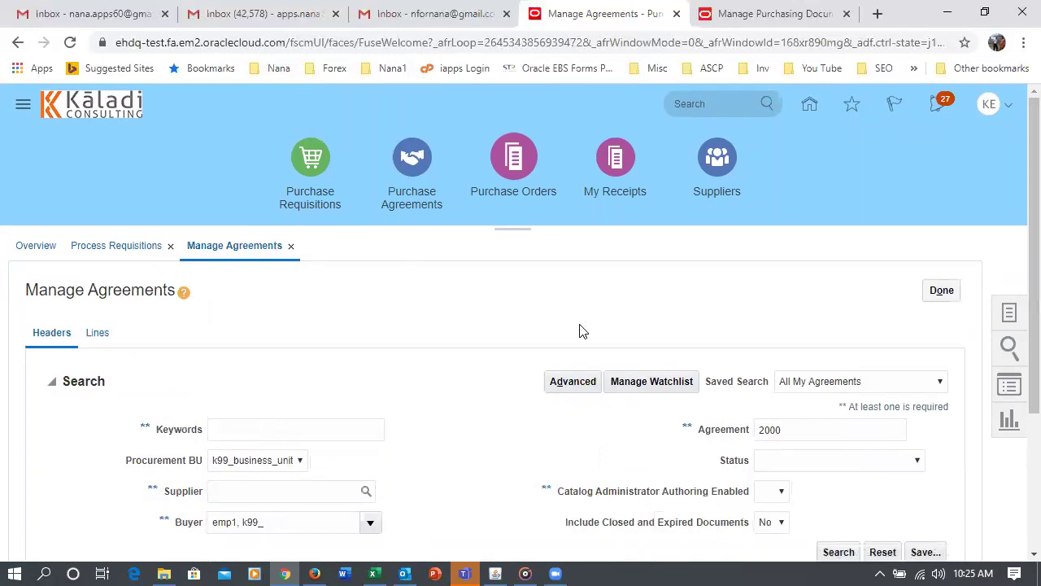
{"action": "left_click", "coordinate": [940, 292]}
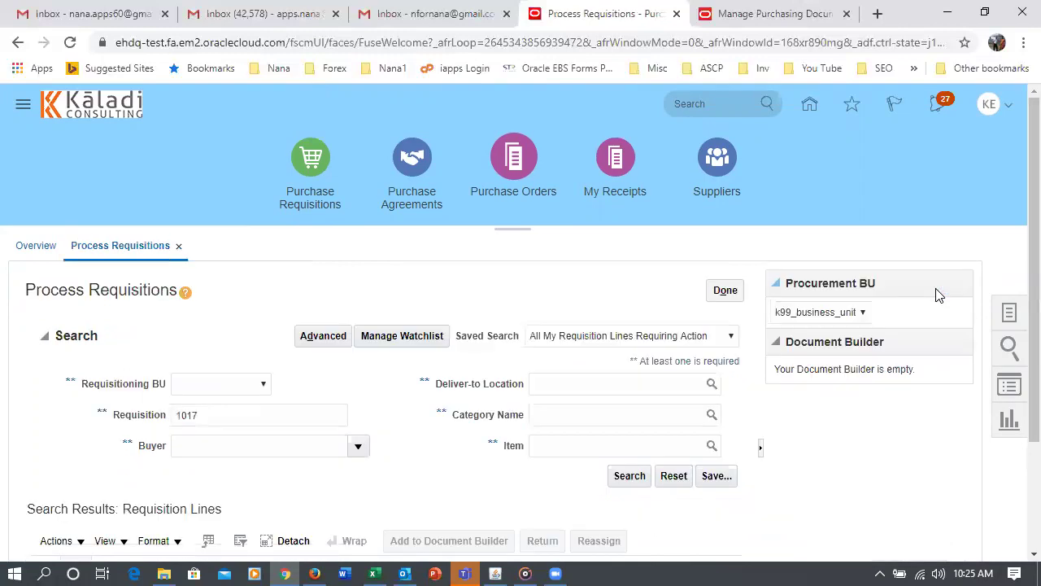
{"action": "left_click", "coordinate": [178, 246]}
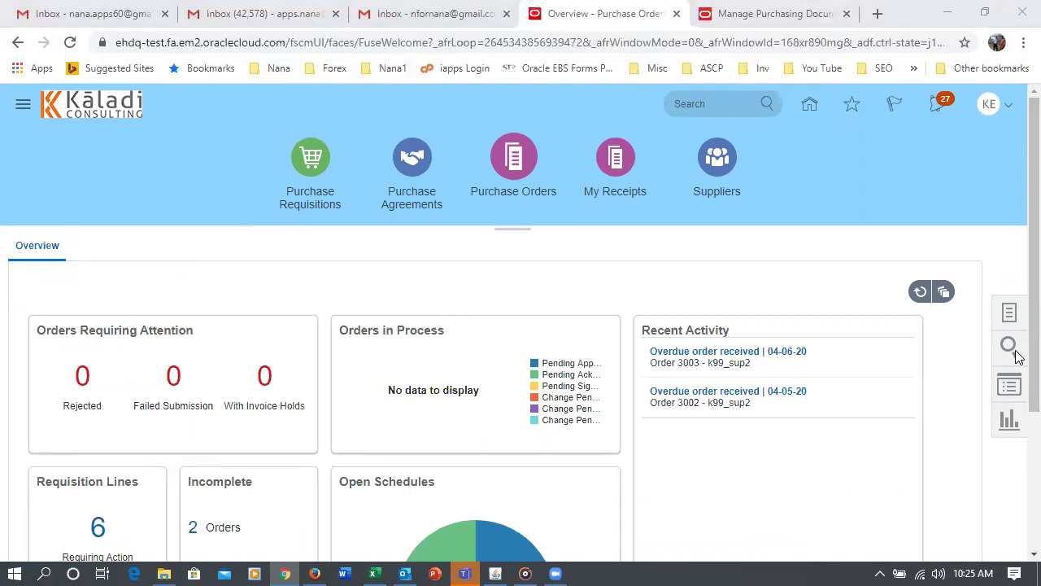
Create a Blanket Purchase Agreement for supplier k99_sup2 in k99_business_unit
{"action": "left_click", "coordinate": [1011, 313]}
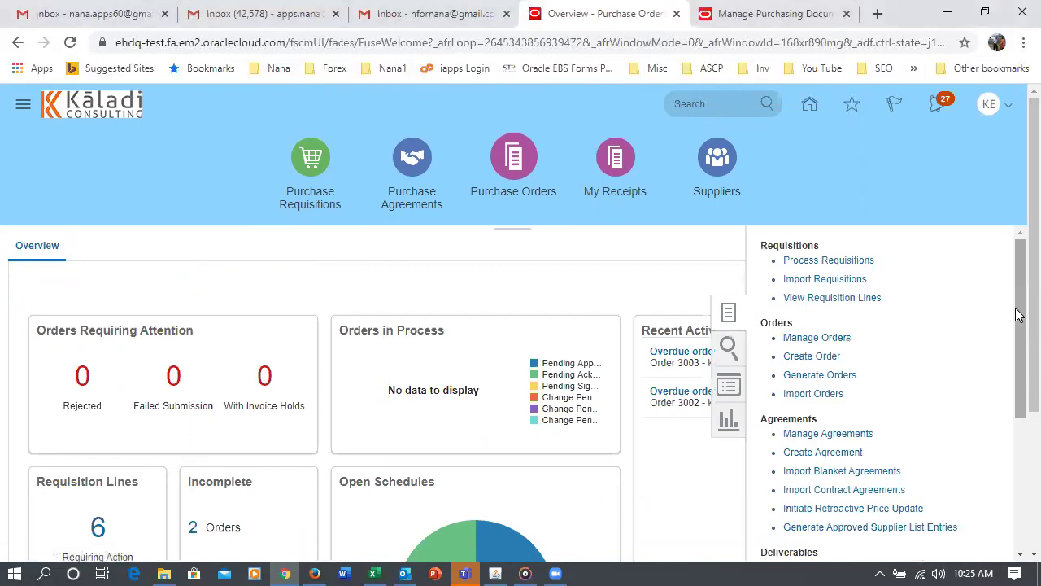
{"action": "left_click", "coordinate": [815, 453]}
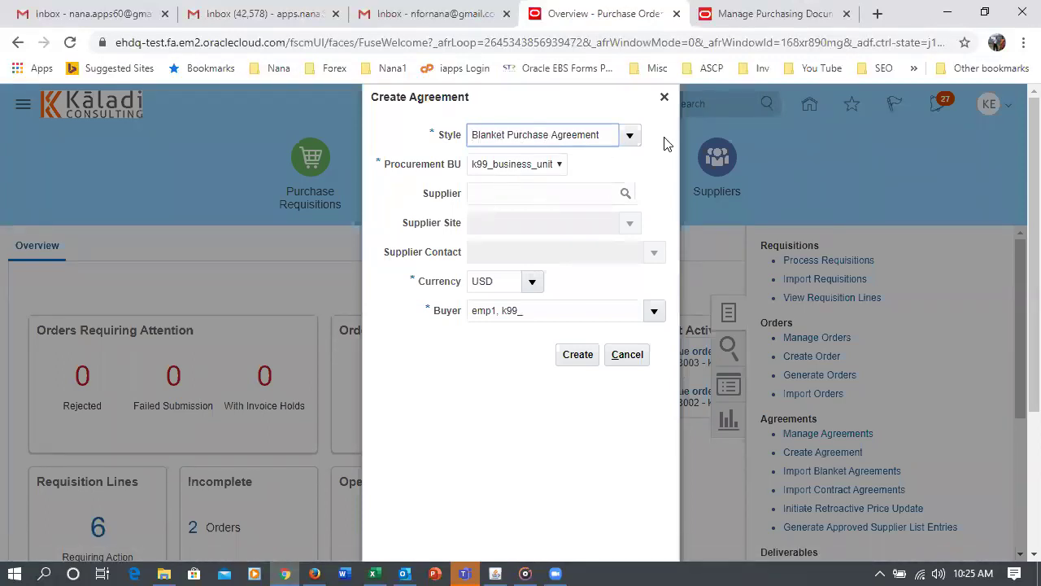
{"action": "left_click", "coordinate": [628, 138]}
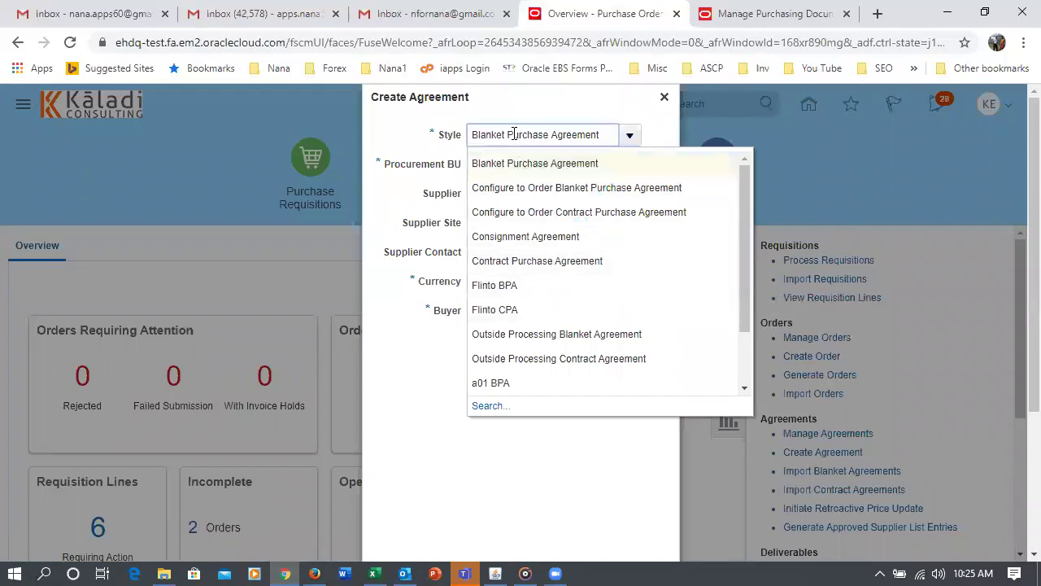
{"action": "left_click", "coordinate": [563, 171]}
{"action": "left_click", "coordinate": [528, 199]}
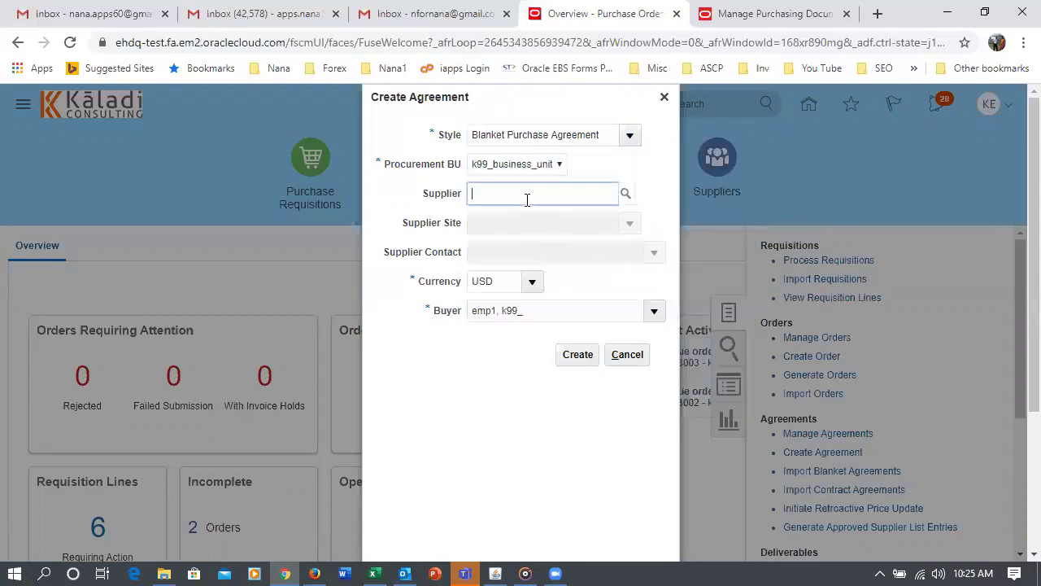
{"action": "type", "text": "k99_"}
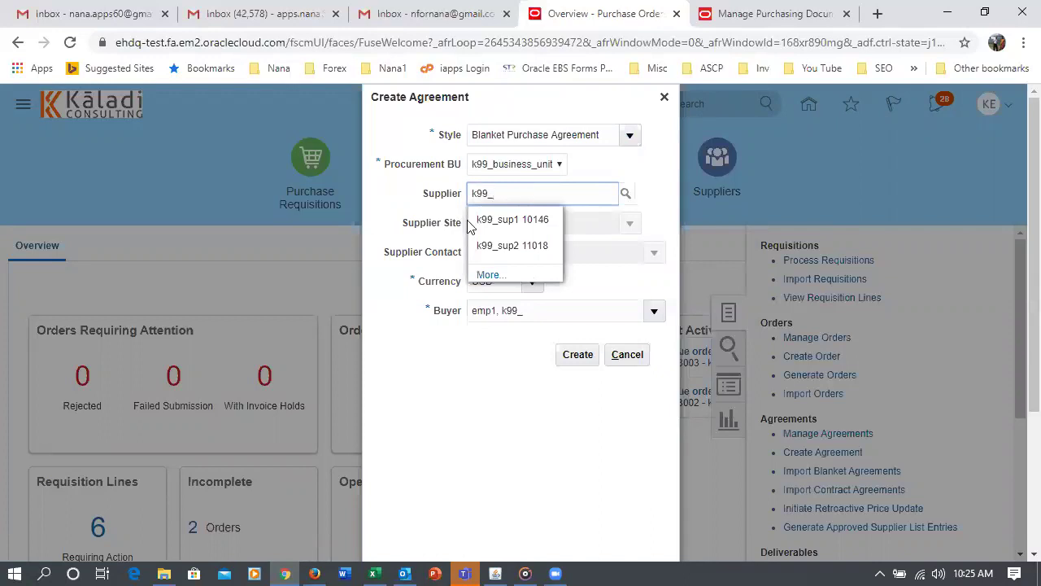
{"action": "left_click", "coordinate": [484, 245]}
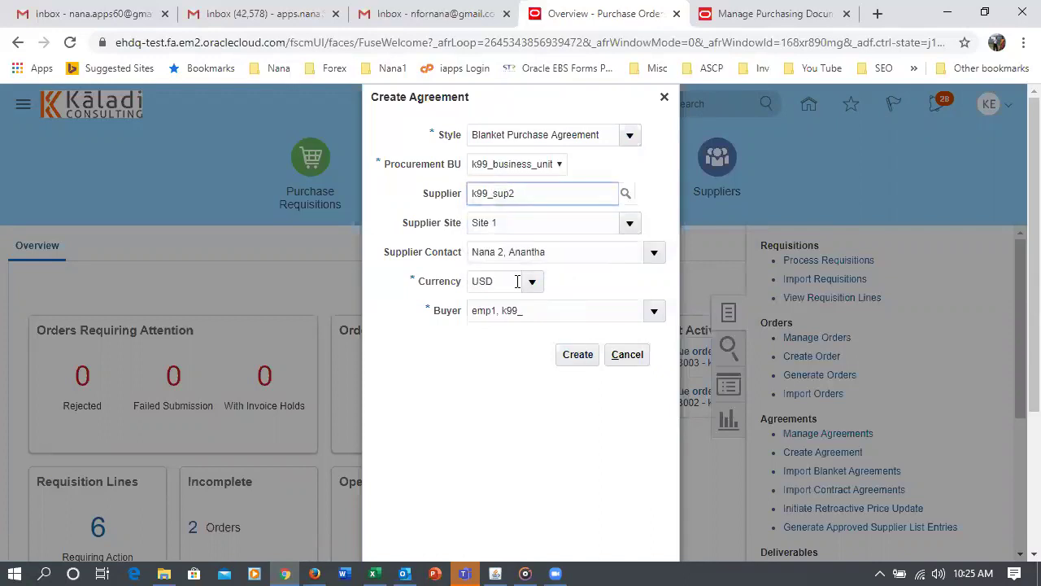
{"action": "left_click", "coordinate": [591, 358]}
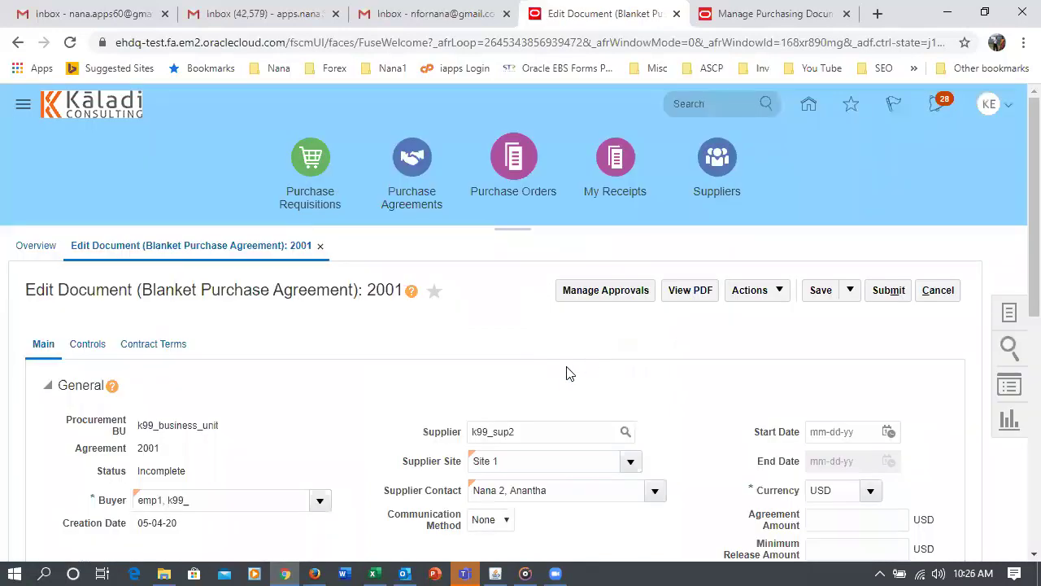
Set the blanket agreement's start date to 05-03-20, leaving the end date blank
{"action": "scroll", "coordinate": [570, 373], "scroll_direction": "down", "scroll_amount": 2}
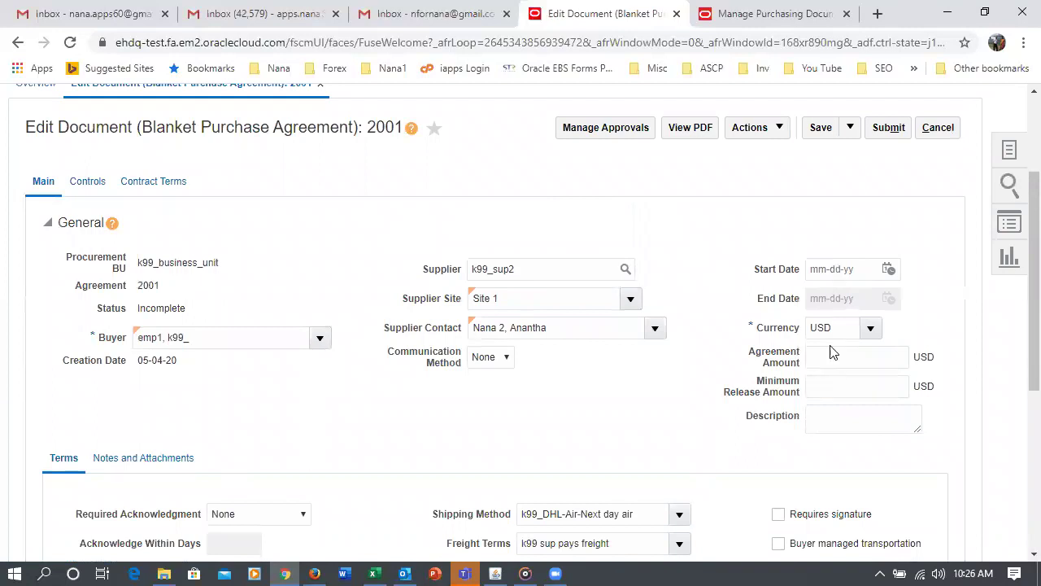
{"action": "left_click", "coordinate": [831, 270]}
{"action": "left_click", "coordinate": [890, 271]}
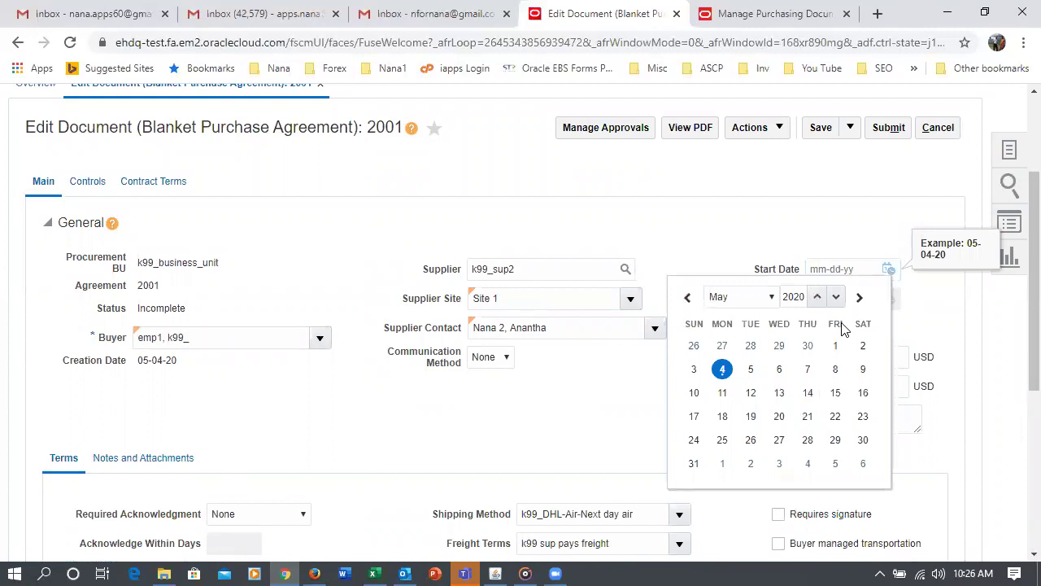
{"action": "left_click", "coordinate": [694, 370]}
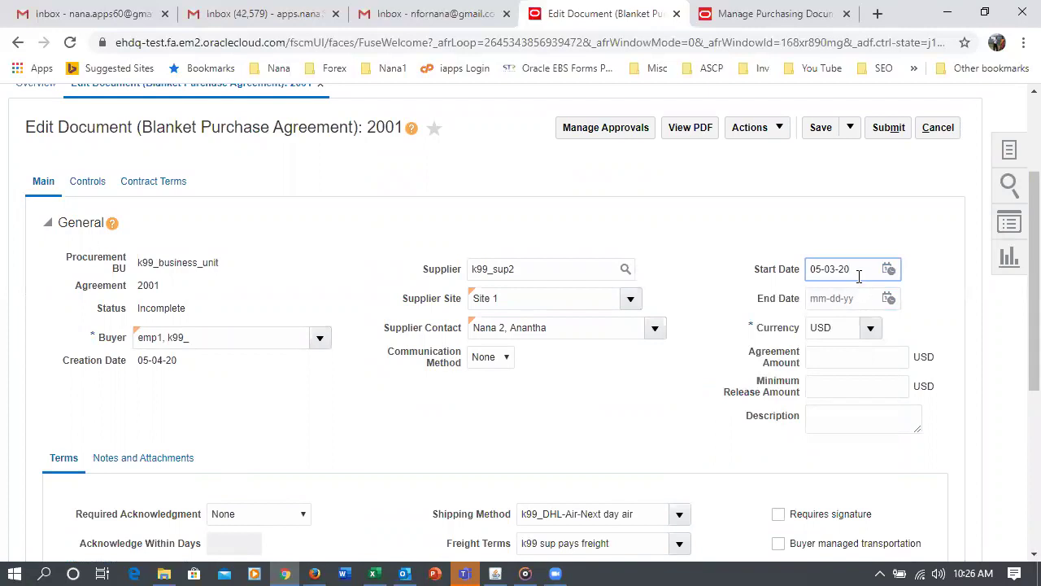
{"action": "left_click_drag", "start_coordinate": [855, 269], "coordinate": [793, 284]}
{"action": "left_click", "coordinate": [836, 299]}
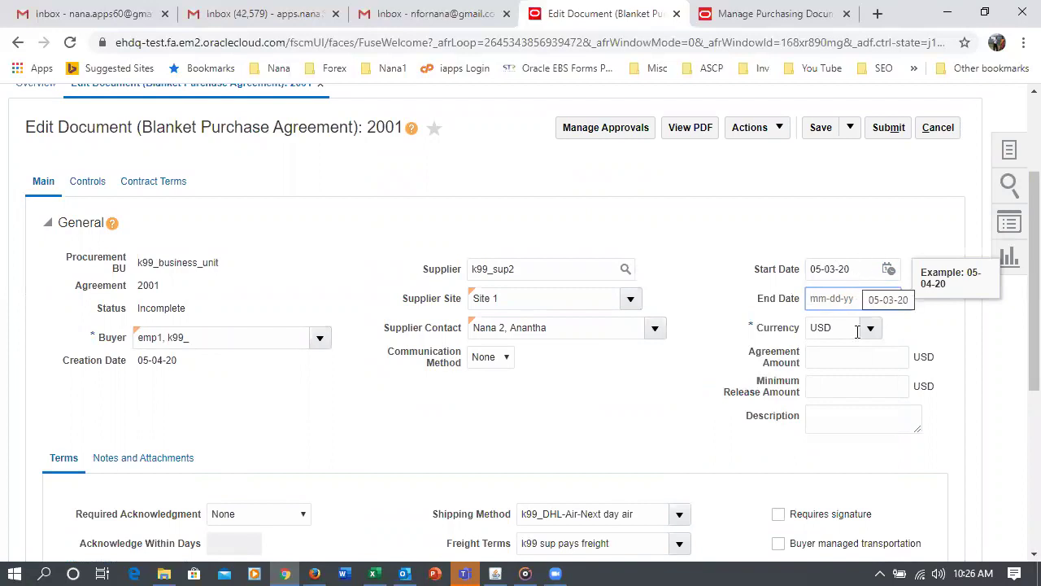
Set the agreement amount to 10,000 USD and the minimum release amount to 100 USD
{"action": "left_click", "coordinate": [826, 357]}
{"action": "type", "text": "10,0"}
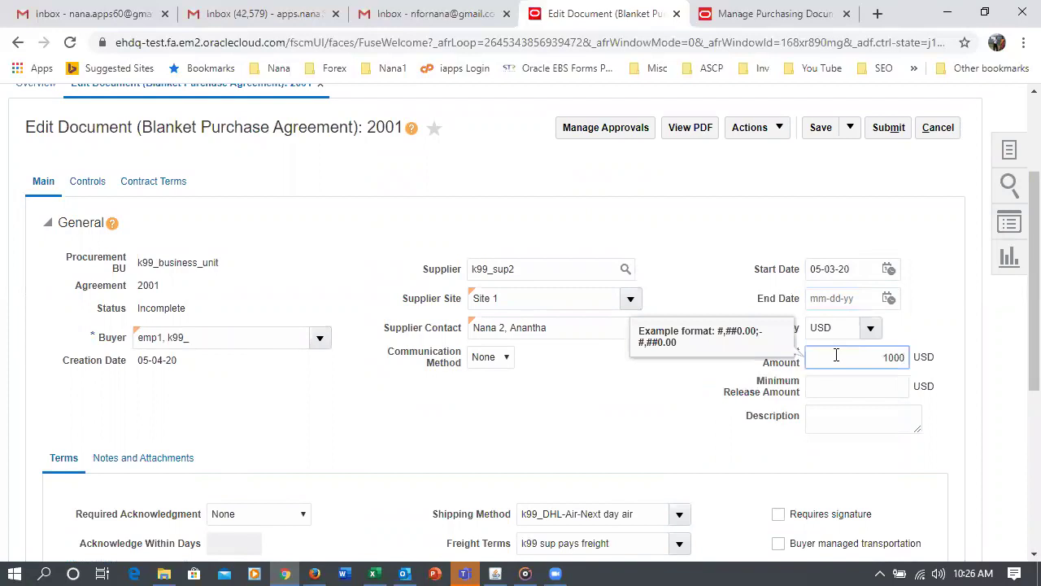
{"action": "type", "text": "00"}
{"action": "key", "text": "Tab"}
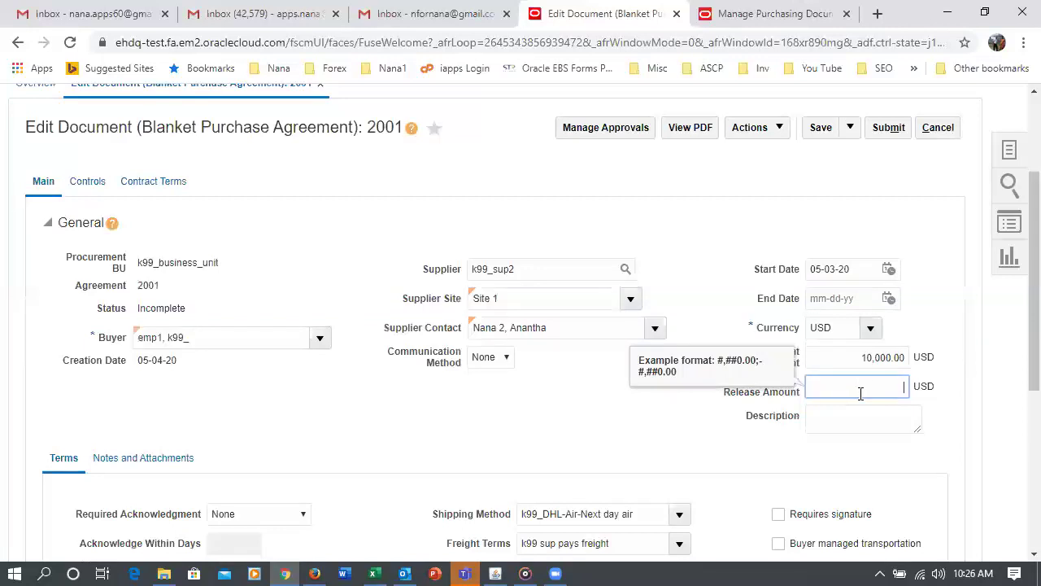
{"action": "type", "text": "100"}
{"action": "left_click", "coordinate": [574, 431]}
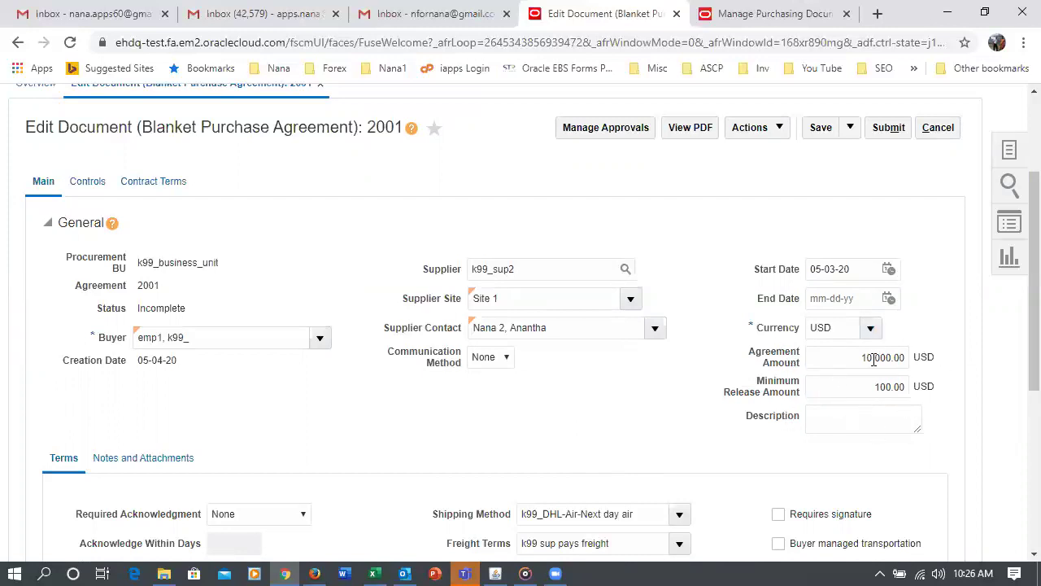
Enter "BPA note to supplier" as the agreement's note to the supplier
{"action": "scroll", "coordinate": [525, 425], "scroll_direction": "down", "scroll_amount": 3}
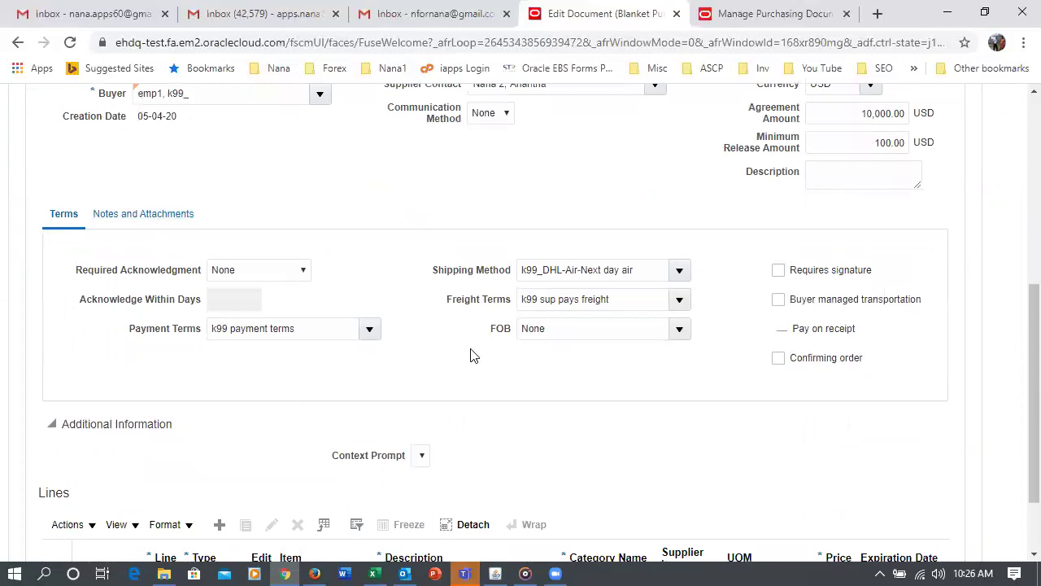
{"action": "left_click", "coordinate": [120, 215]}
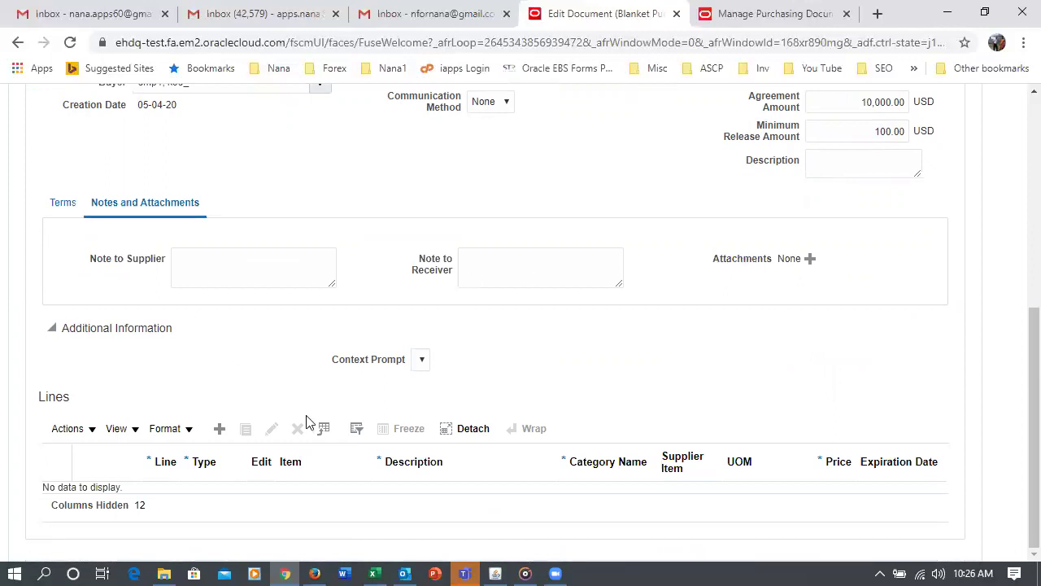
{"action": "left_click", "coordinate": [260, 274]}
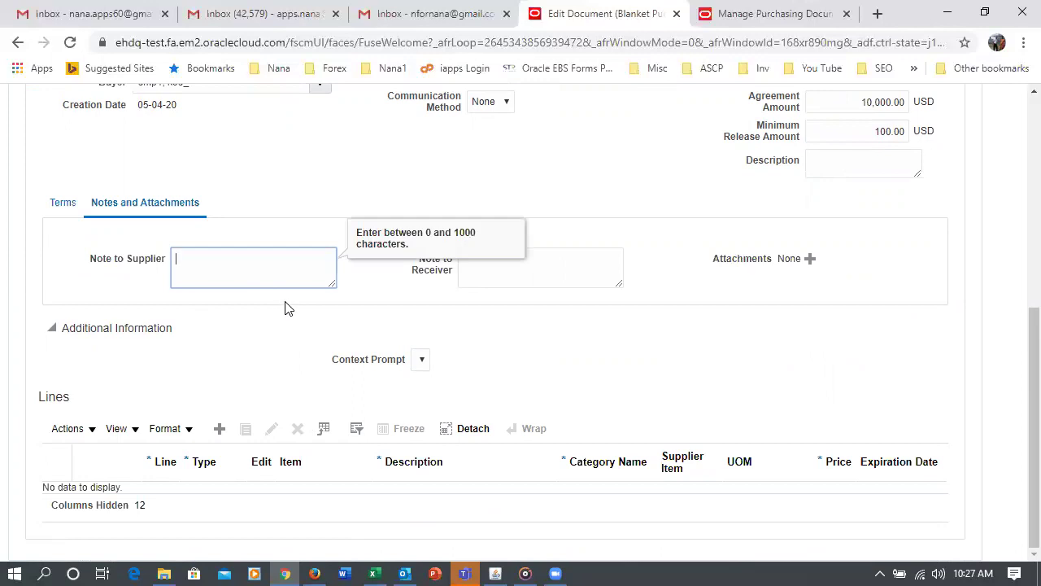
{"action": "type", "text": "BPA note to supplier"}
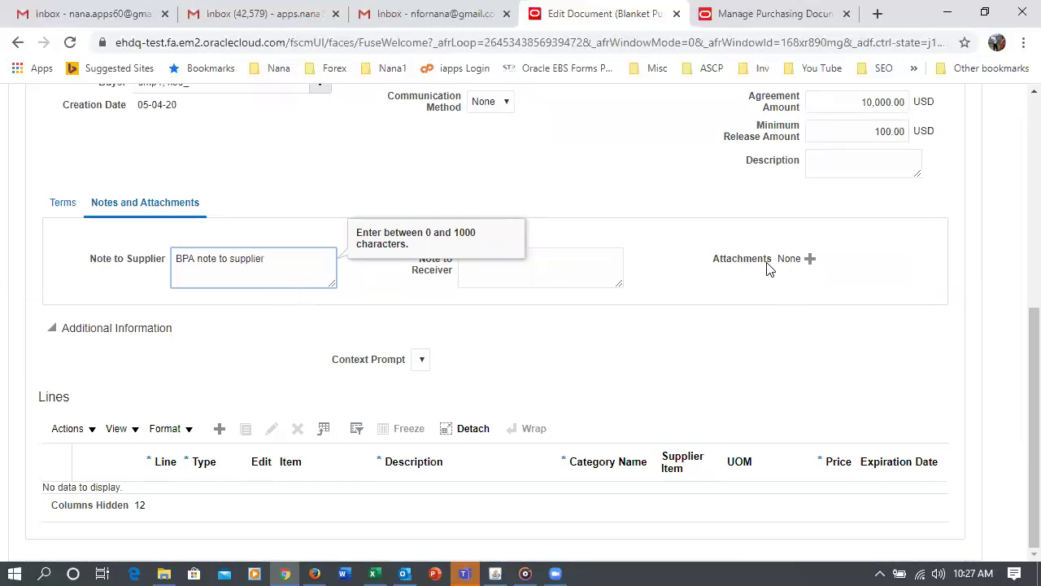
Attach CPA Attachment.docx from the test folder to the agreement with the description "BPA attachment"
{"action": "left_click", "coordinate": [810, 259]}
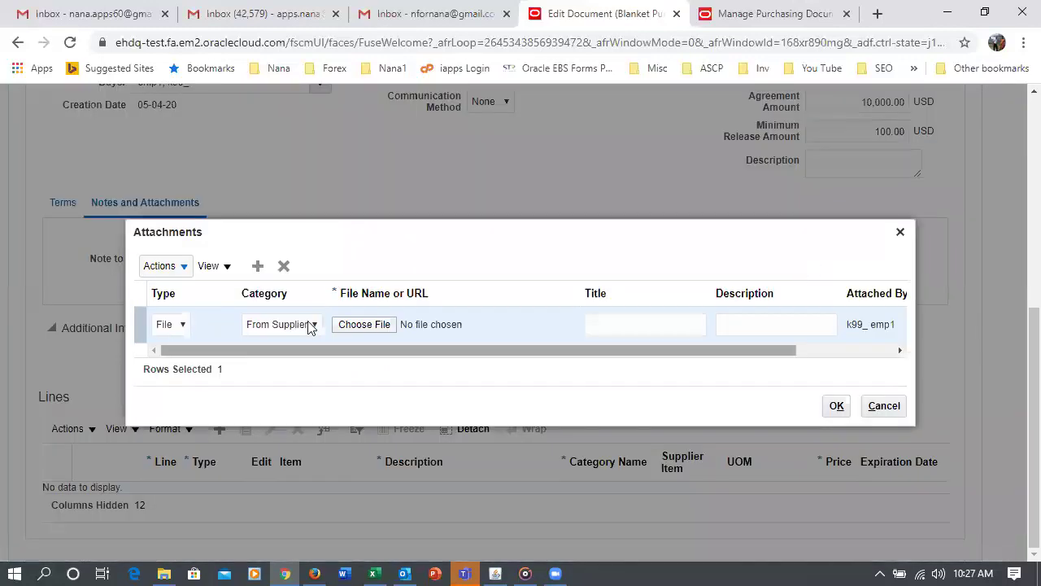
{"action": "left_click", "coordinate": [344, 327]}
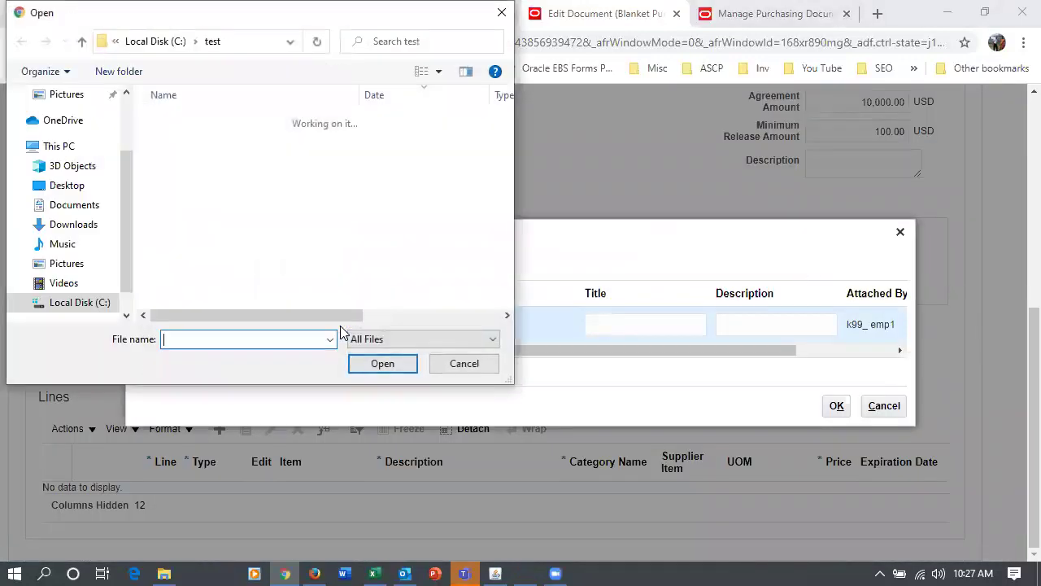
{"action": "left_click", "coordinate": [103, 301]}
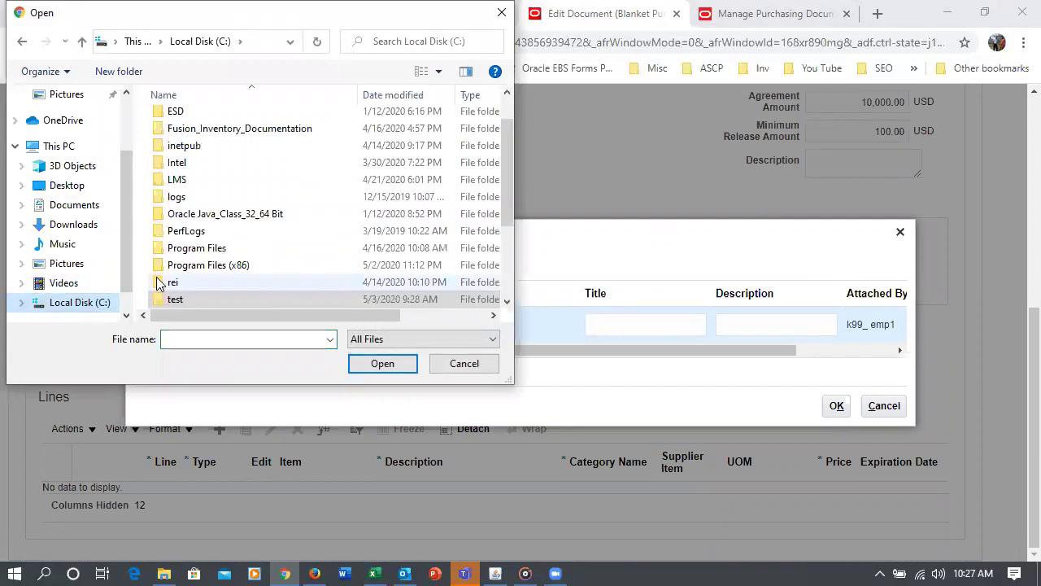
{"action": "double_click", "coordinate": [175, 300]}
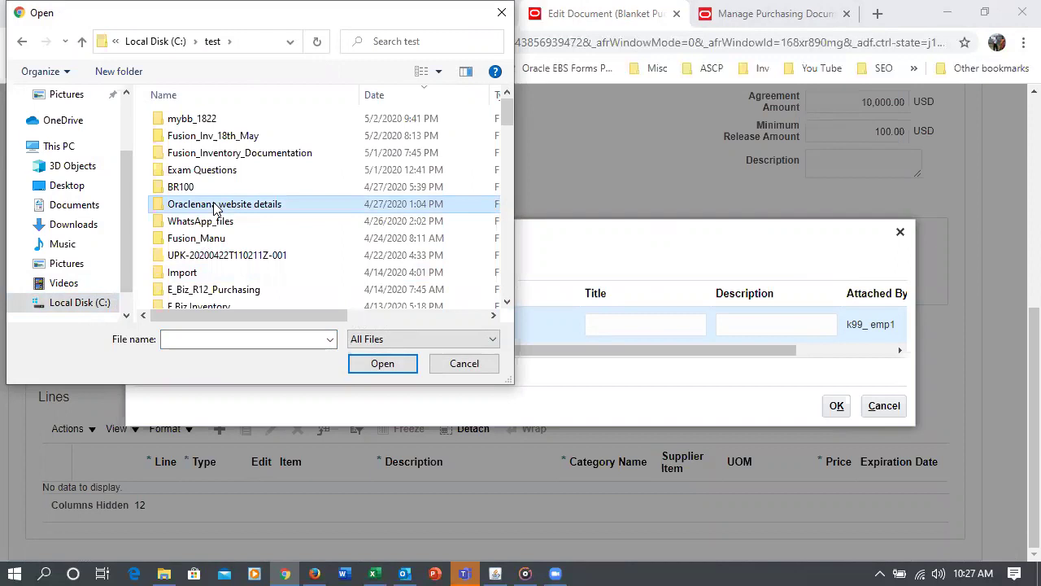
{"action": "key", "text": "c"}
{"action": "left_click", "coordinate": [382, 363]}
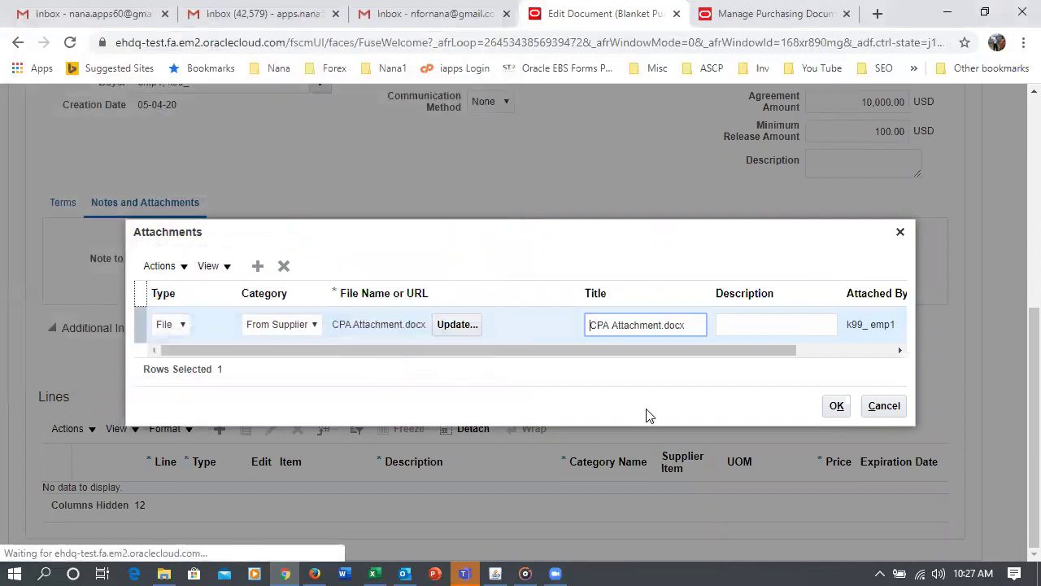
{"action": "left_click", "coordinate": [739, 322]}
{"action": "type", "text": "BPA attachment"}
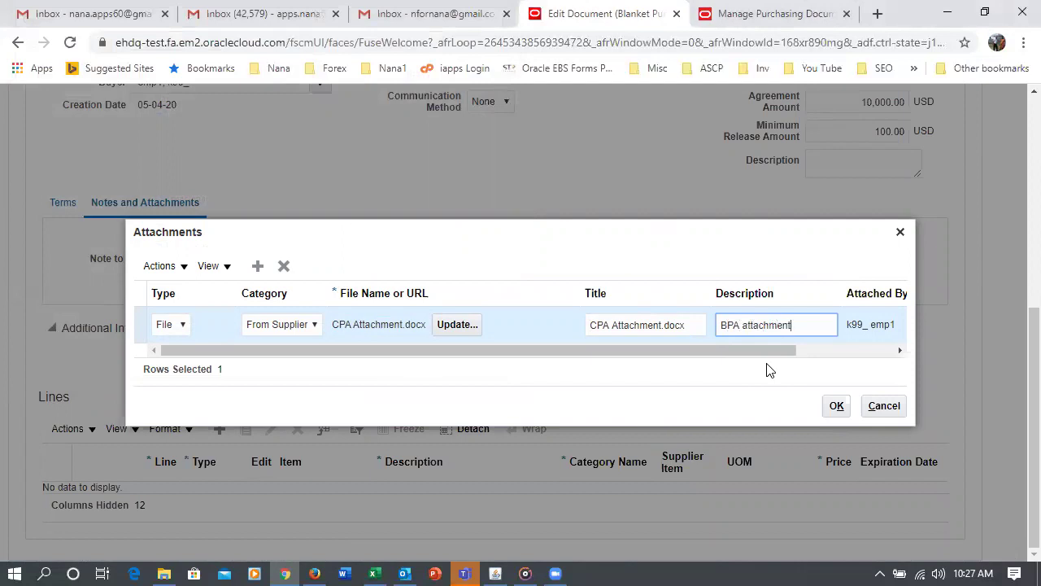
{"action": "left_click", "coordinate": [837, 405]}
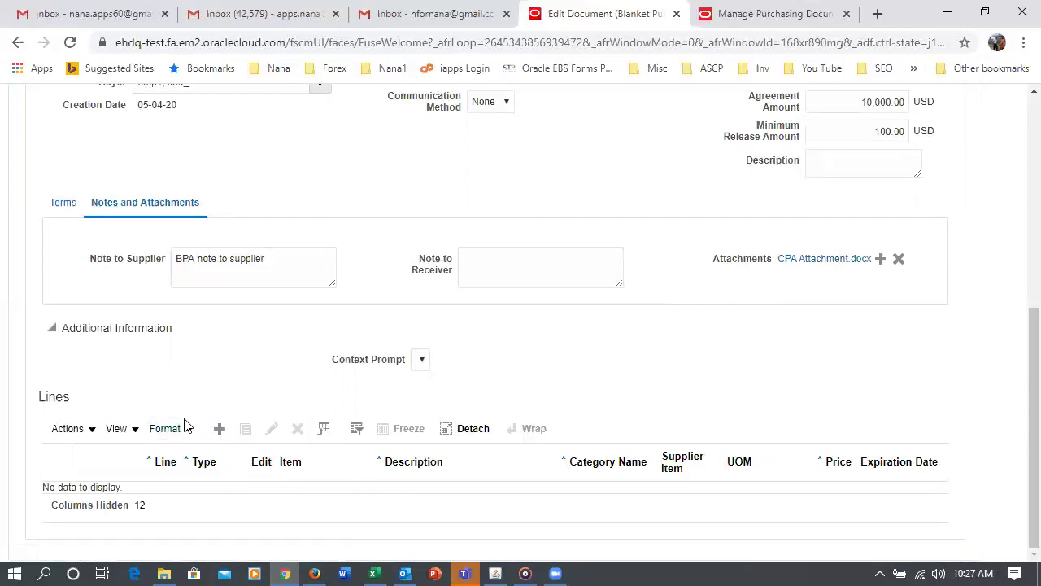
Add an agreement line for item k99_item1 with the supplier item "K99 sup item"
{"action": "left_click", "coordinate": [216, 438]}
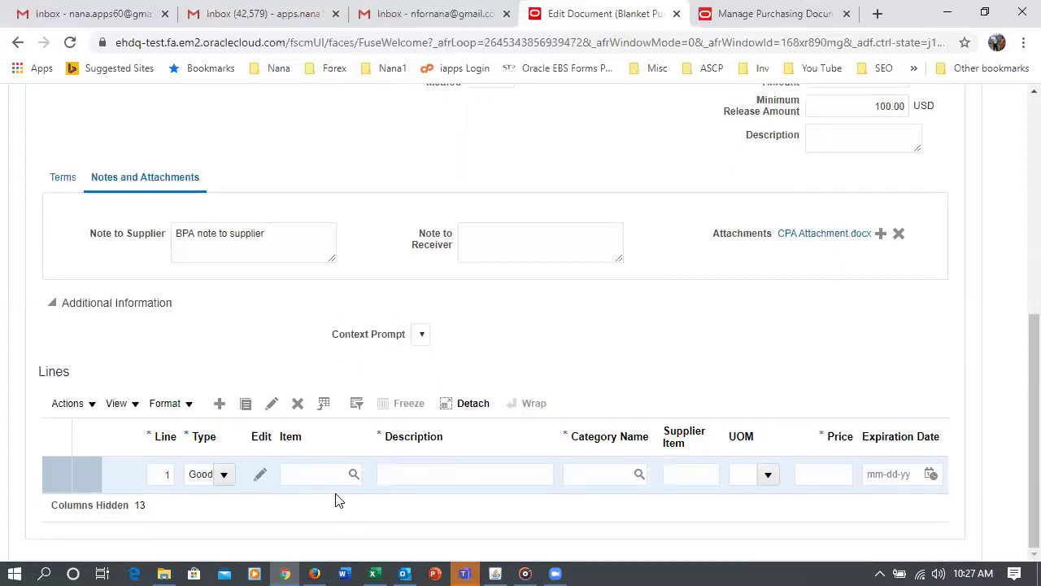
{"action": "left_click", "coordinate": [328, 473]}
{"action": "type", "text": "k99"}
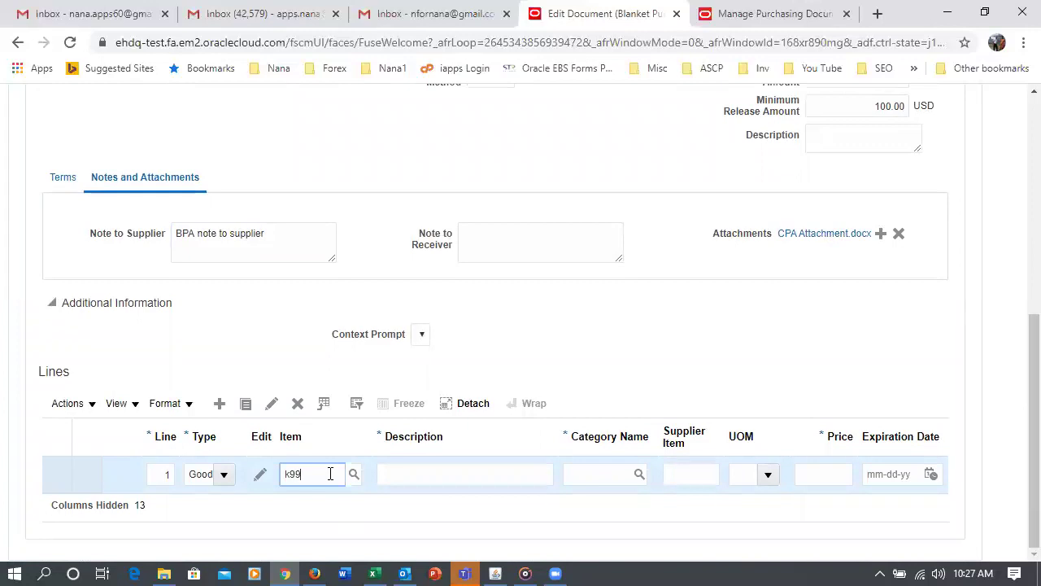
{"action": "type", "text": "m1"}
{"action": "left_click", "coordinate": [558, 518]}
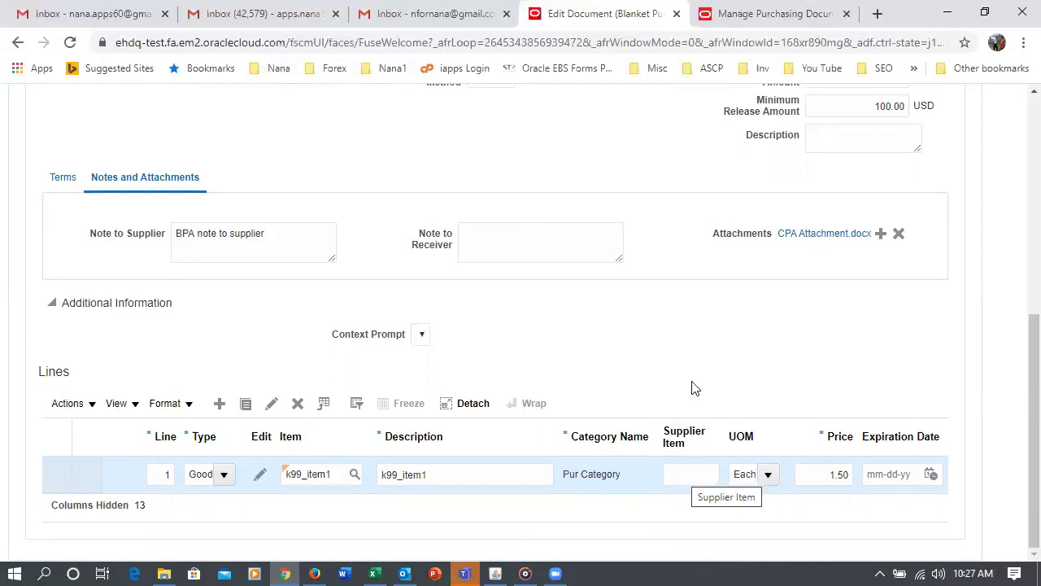
{"action": "left_click", "coordinate": [702, 476]}
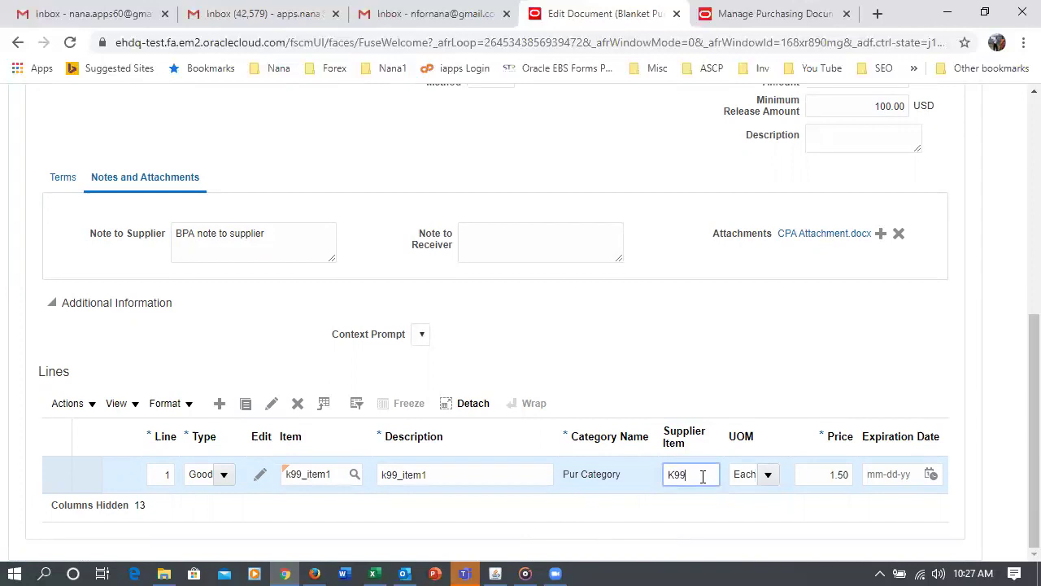
{"action": "type", "text": "K99 sup item"}
In line 1's details, set the minimum release amount to 10 USD, the agreement amount to 500 USD and the agreement quantity to 7,500
{"action": "left_click", "coordinate": [54, 477]}
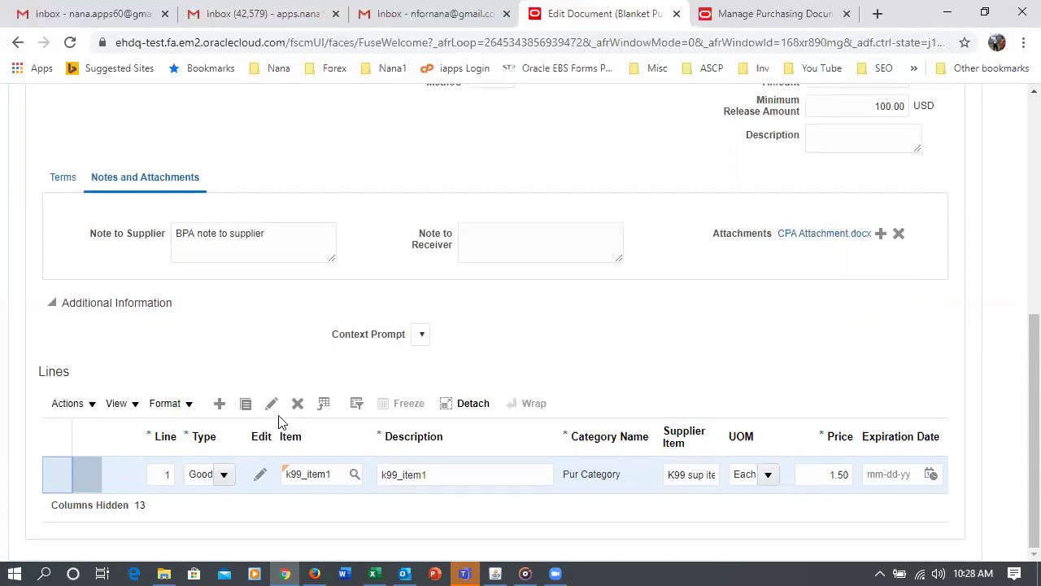
{"action": "left_click", "coordinate": [258, 479]}
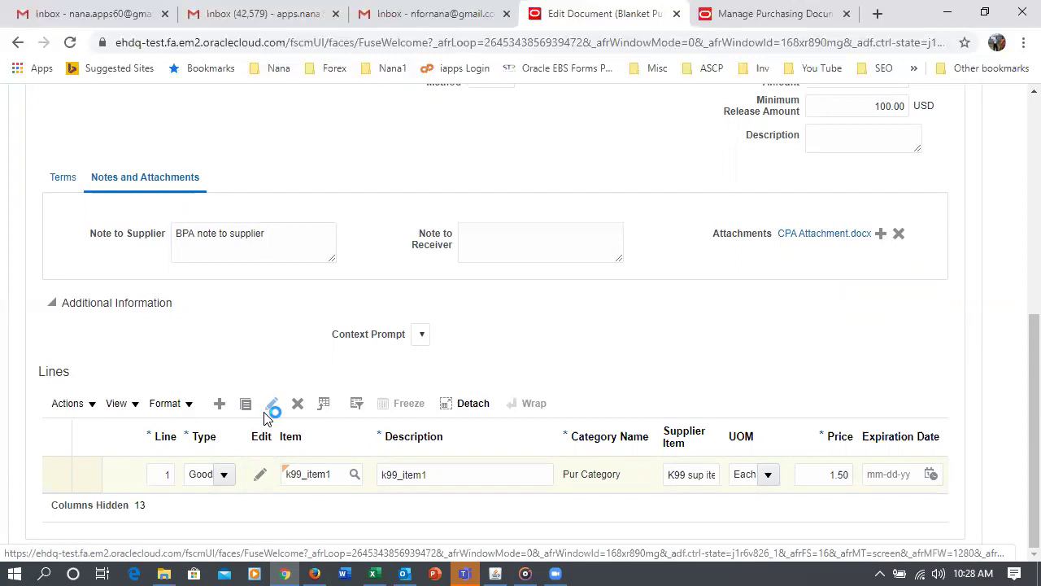
{"action": "scroll", "coordinate": [561, 391], "scroll_direction": "down", "scroll_amount": 3}
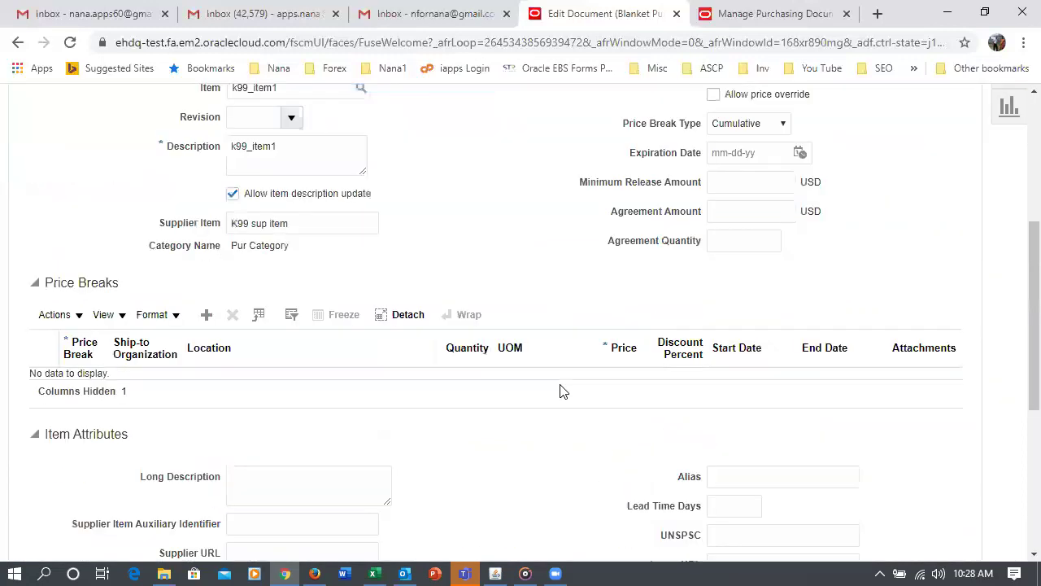
{"action": "scroll", "coordinate": [560, 392], "scroll_direction": "down", "scroll_amount": 1}
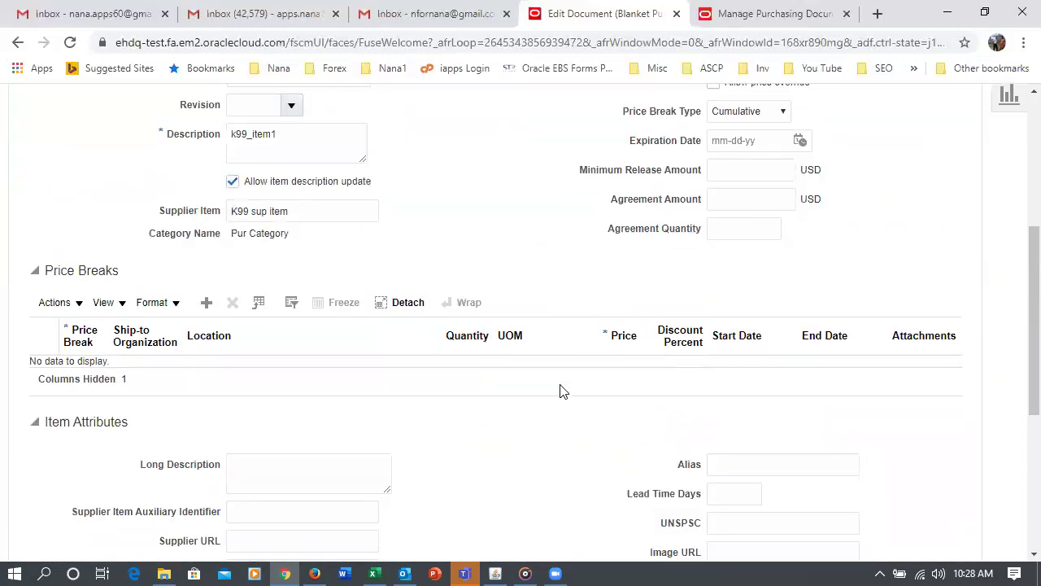
{"action": "left_click", "coordinate": [716, 175]}
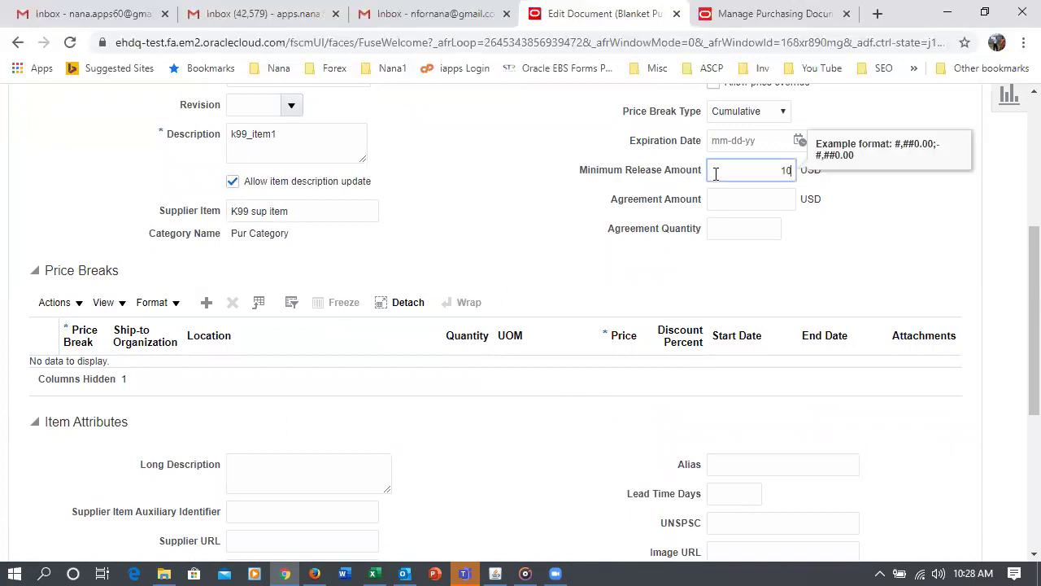
{"action": "key", "text": "Tab"}
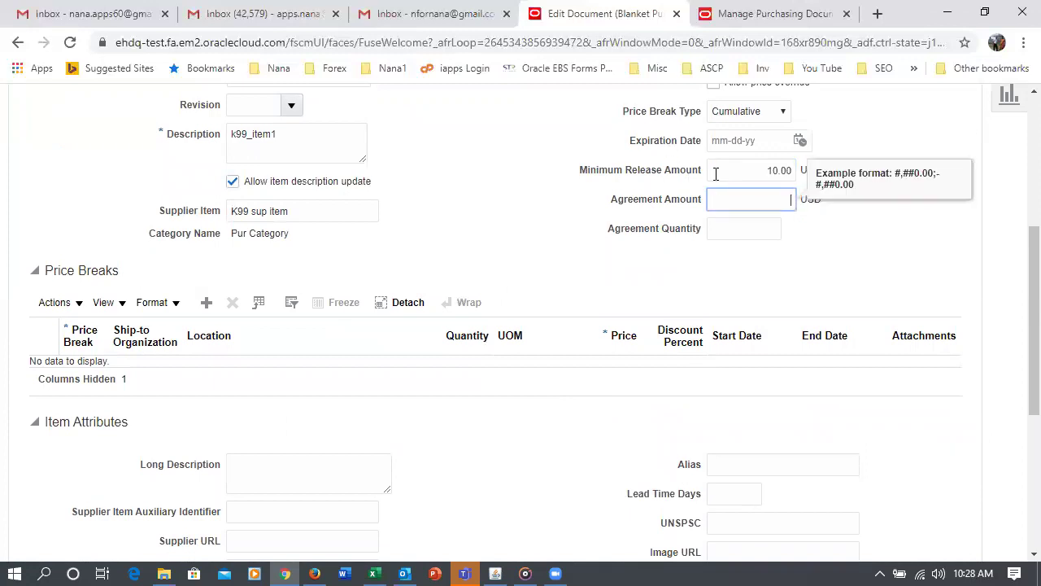
{"action": "type", "text": "500"}
{"action": "left_click", "coordinate": [722, 233]}
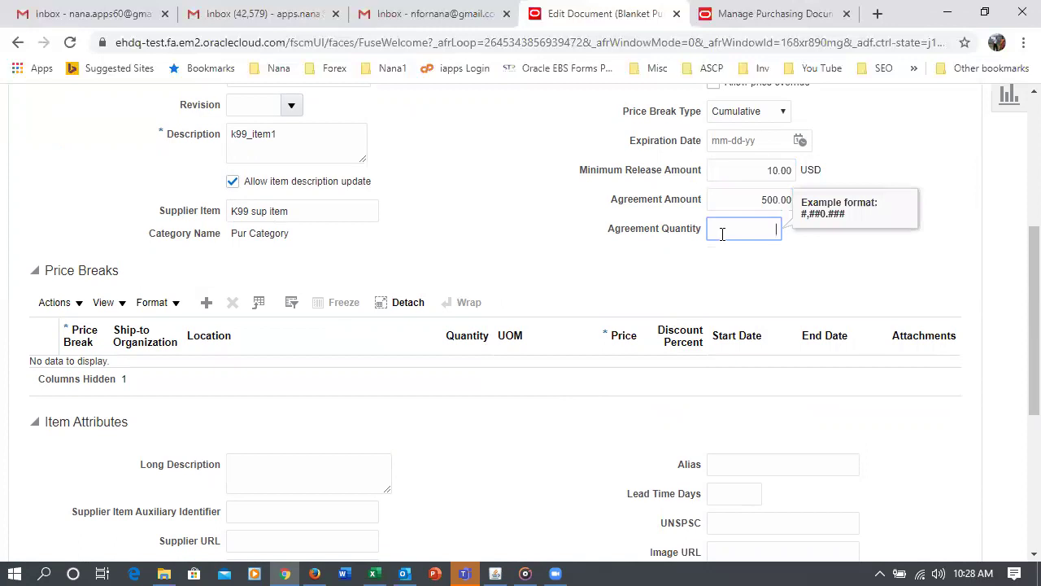
{"action": "type", "text": "7500"}
{"action": "left_click", "coordinate": [627, 271]}
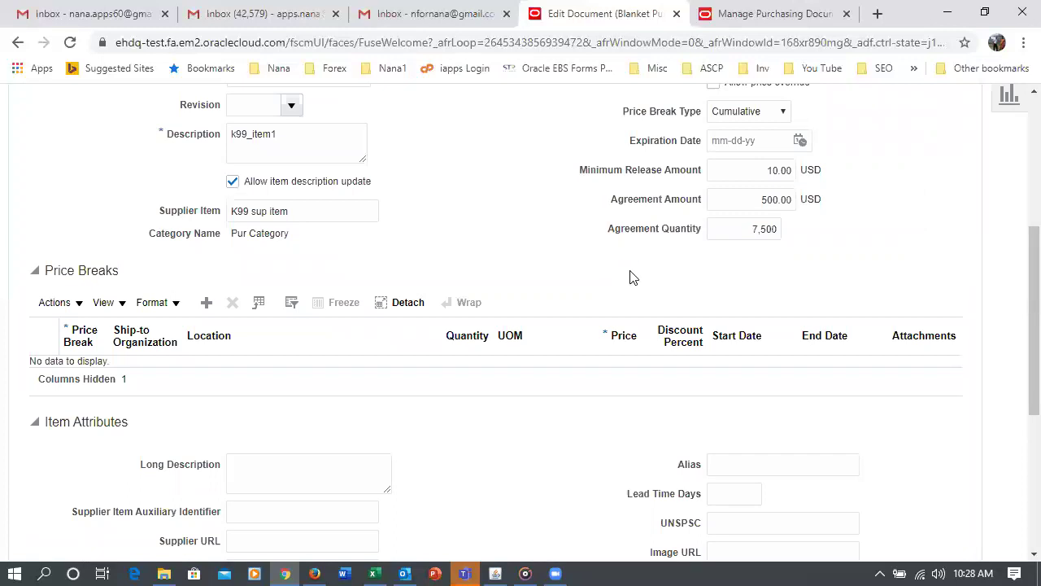
{"action": "left_click_drag", "start_coordinate": [740, 195], "coordinate": [820, 216]}
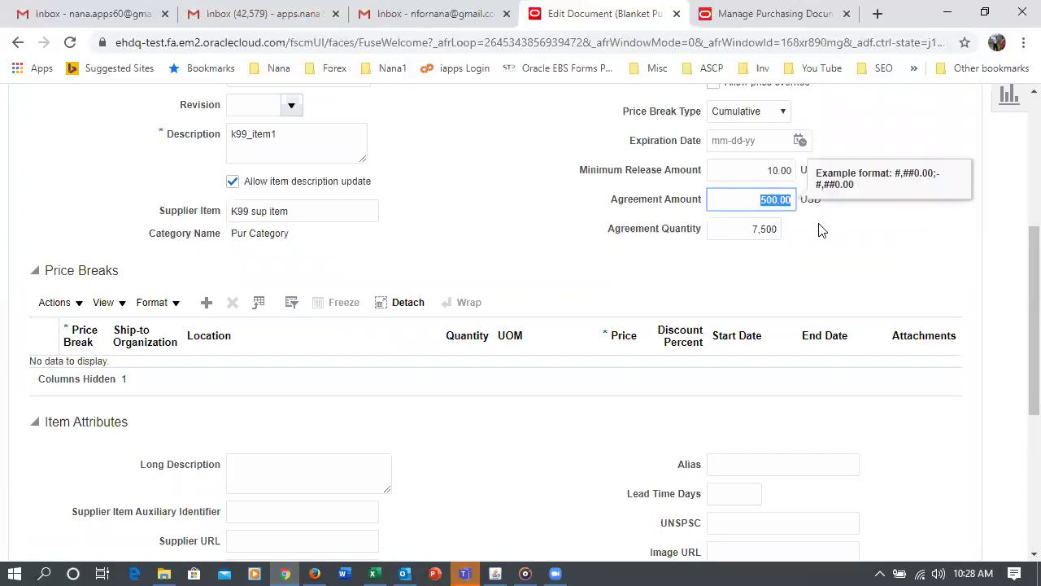
{"action": "left_click_drag", "start_coordinate": [747, 227], "coordinate": [775, 229]}
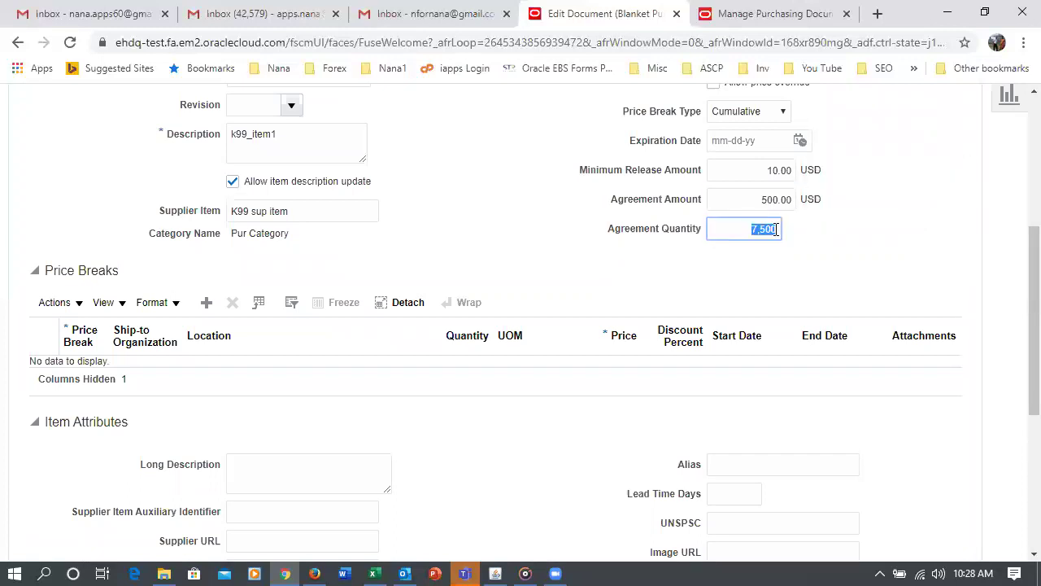
{"action": "left_click", "coordinate": [818, 284]}
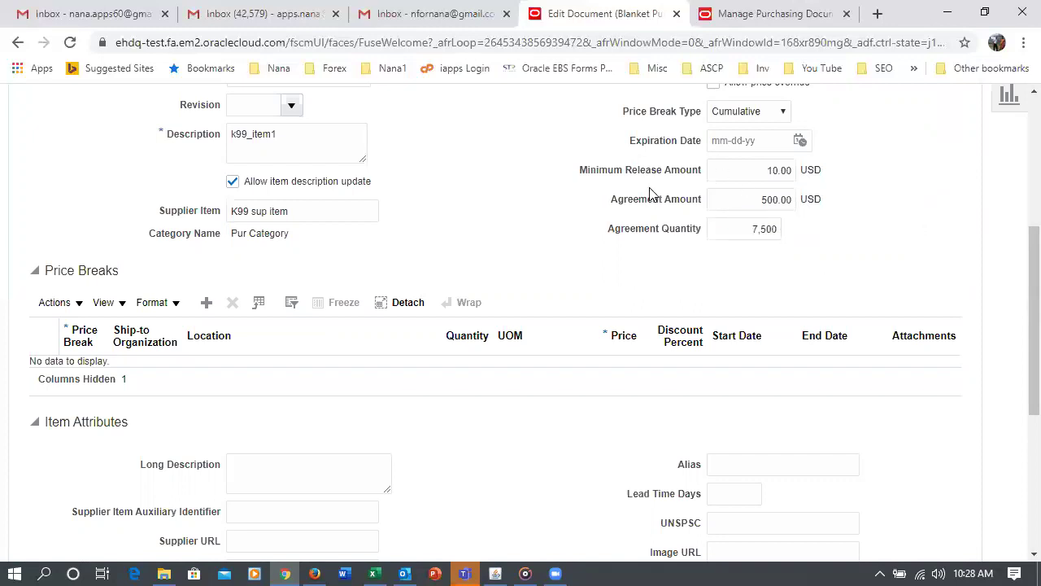
{"action": "double_click", "coordinate": [788, 169]}
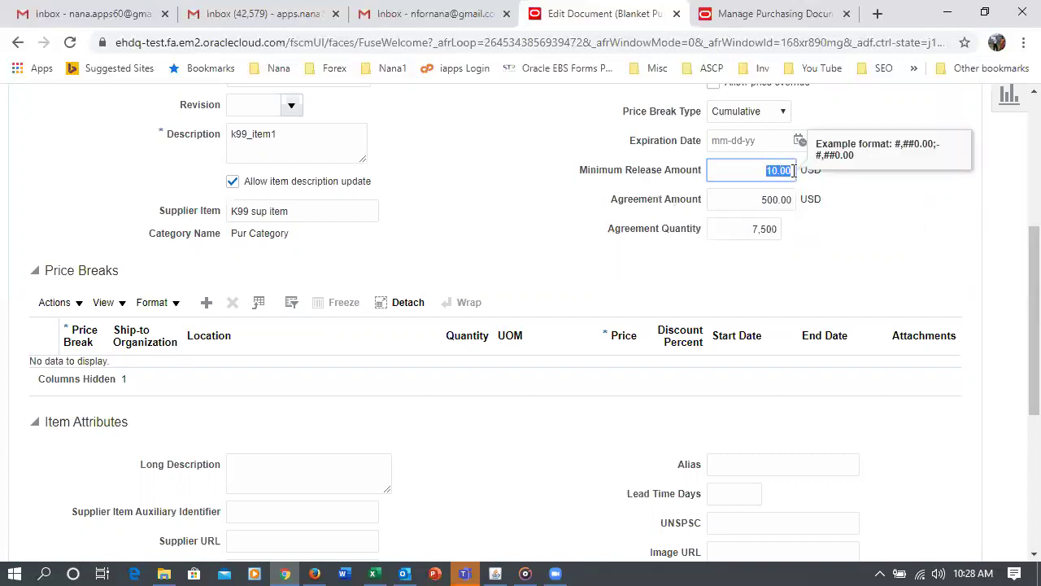
{"action": "left_click", "coordinate": [838, 258]}
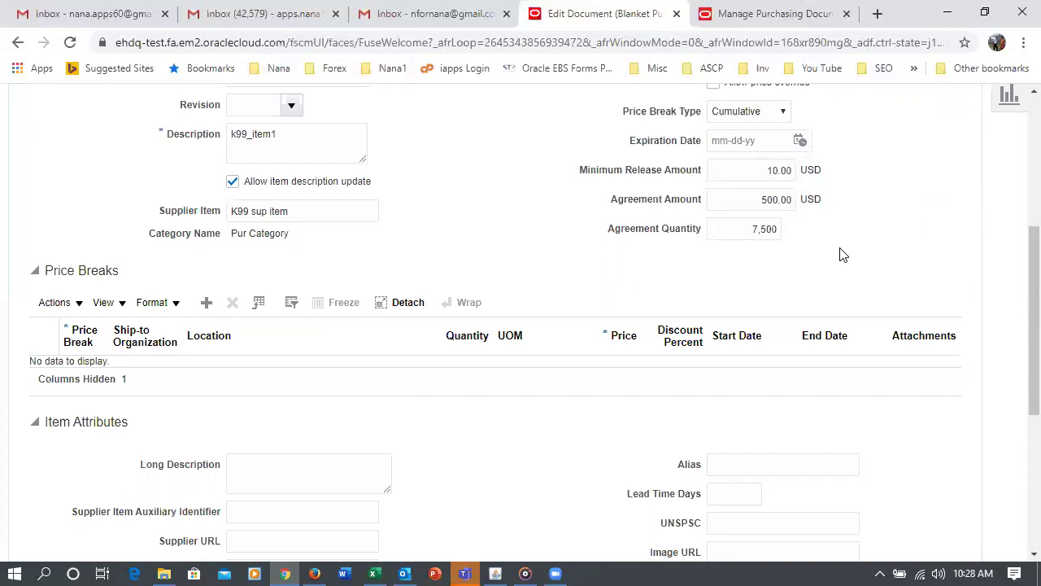
Add a price break to line 1 with ship-to organization K991 and location k99_loc_1
{"action": "left_click", "coordinate": [209, 306]}
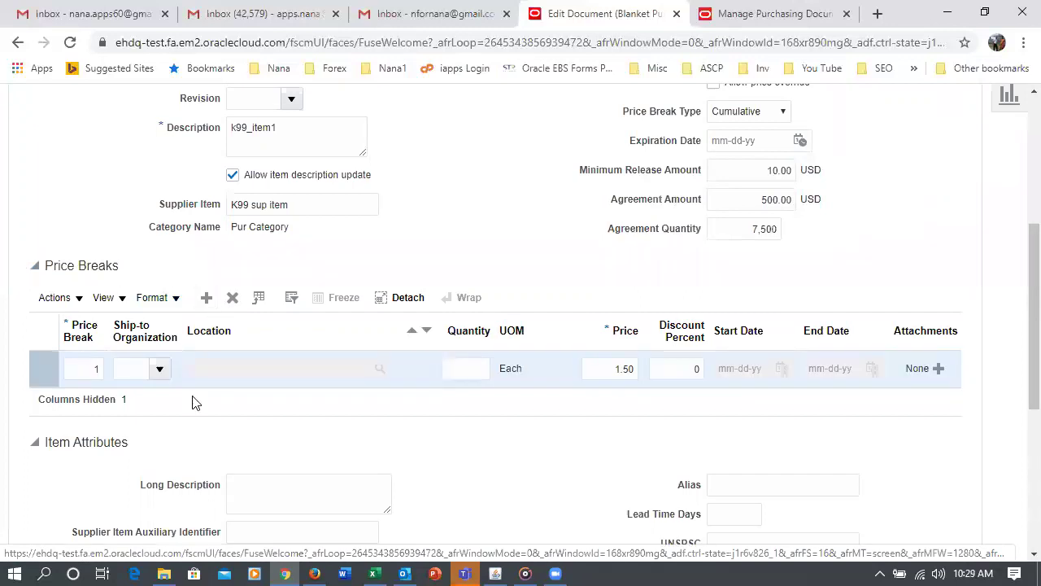
{"action": "left_click", "coordinate": [130, 371]}
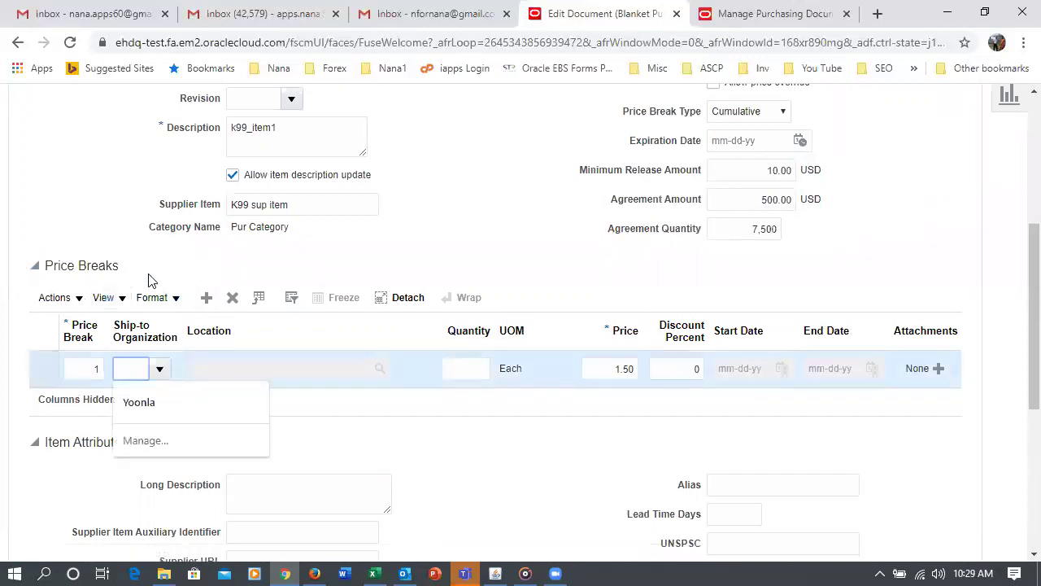
{"action": "type", "text": "K991"}
{"action": "key", "text": "Tab"}
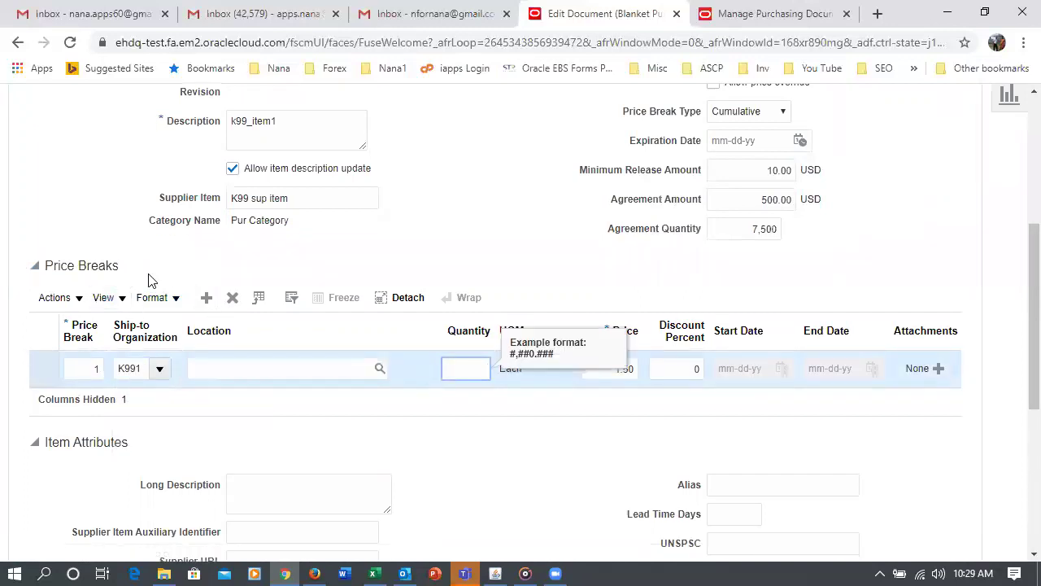
{"action": "left_click", "coordinate": [227, 367]}
{"action": "type", "text": "k99"}
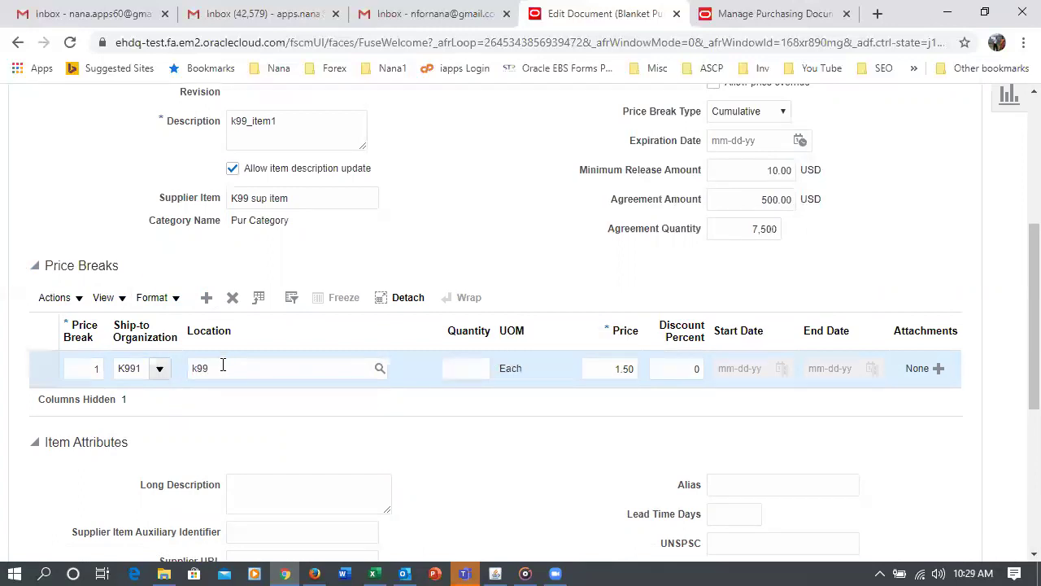
{"action": "type", "text": "_loc_1"}
Set the price break's quantity to 100, its discount to 10 percent and its price to 1.35
{"action": "left_click", "coordinate": [445, 371]}
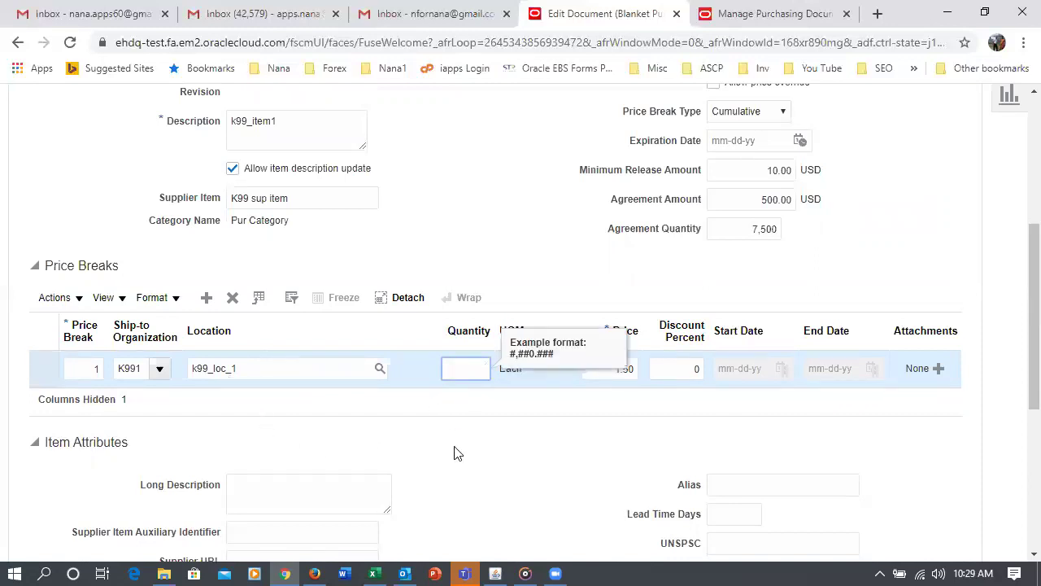
{"action": "type", "text": "100"}
{"action": "key", "text": "Tab"}
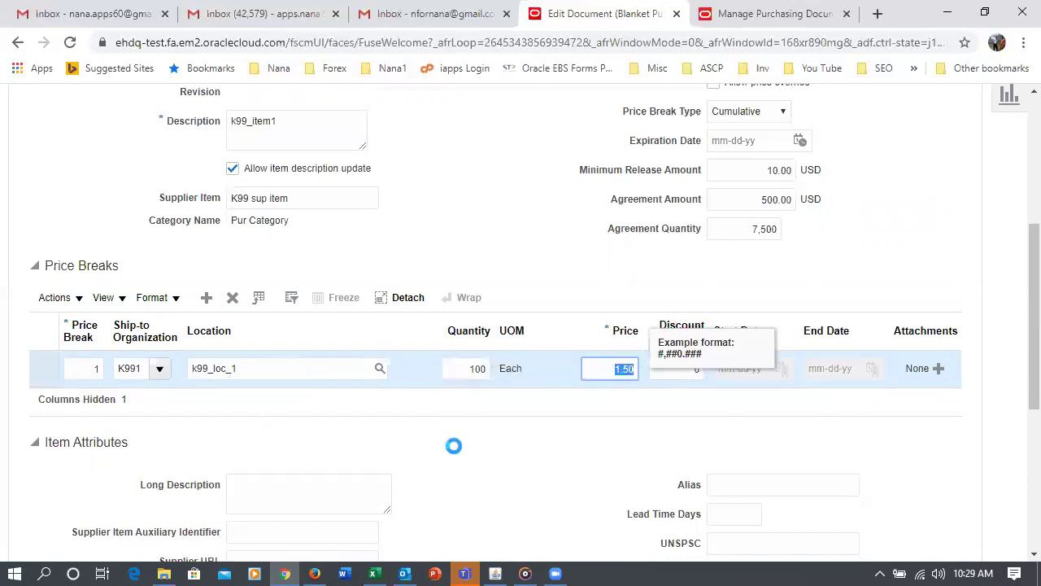
{"action": "left_click", "coordinate": [523, 476]}
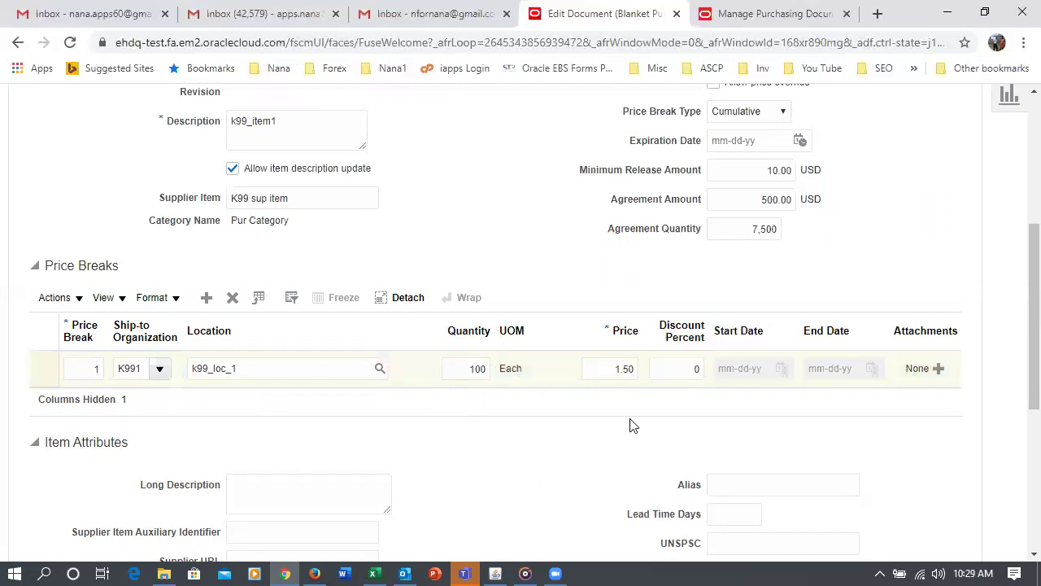
{"action": "left_click", "coordinate": [697, 371]}
{"action": "type", "text": "10"}
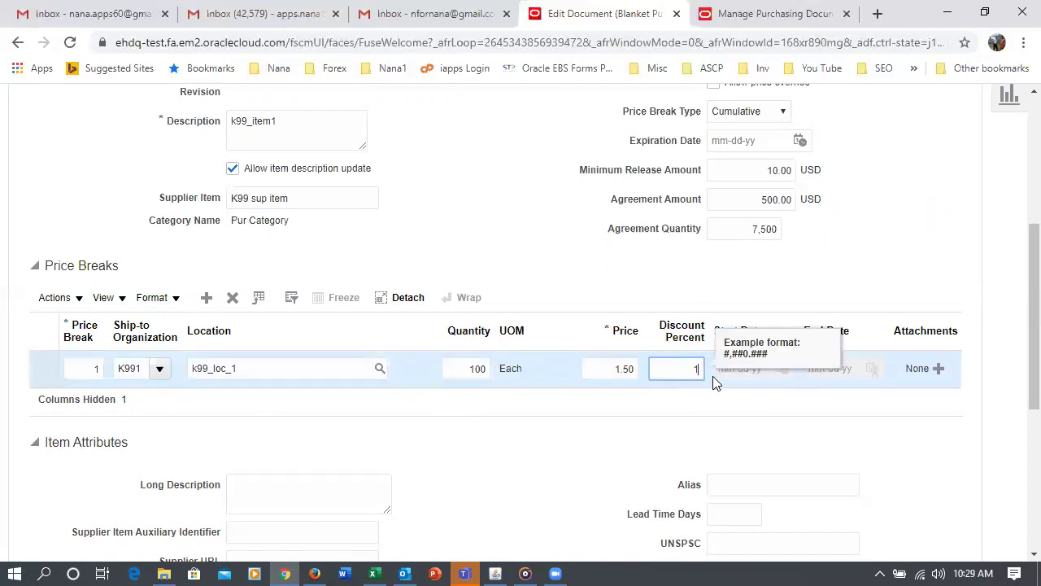
{"action": "left_click", "coordinate": [596, 380]}
{"action": "type", "text": "1.35"}
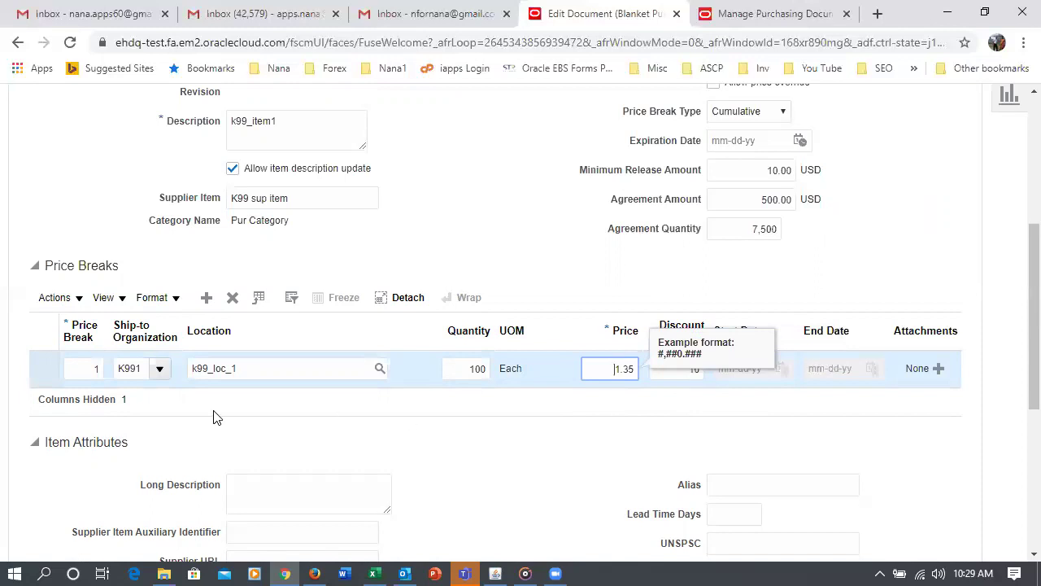
Look through line 1's item attributes and notes sections, and accept the line details
{"action": "scroll", "coordinate": [216, 416], "scroll_direction": "down", "scroll_amount": 3}
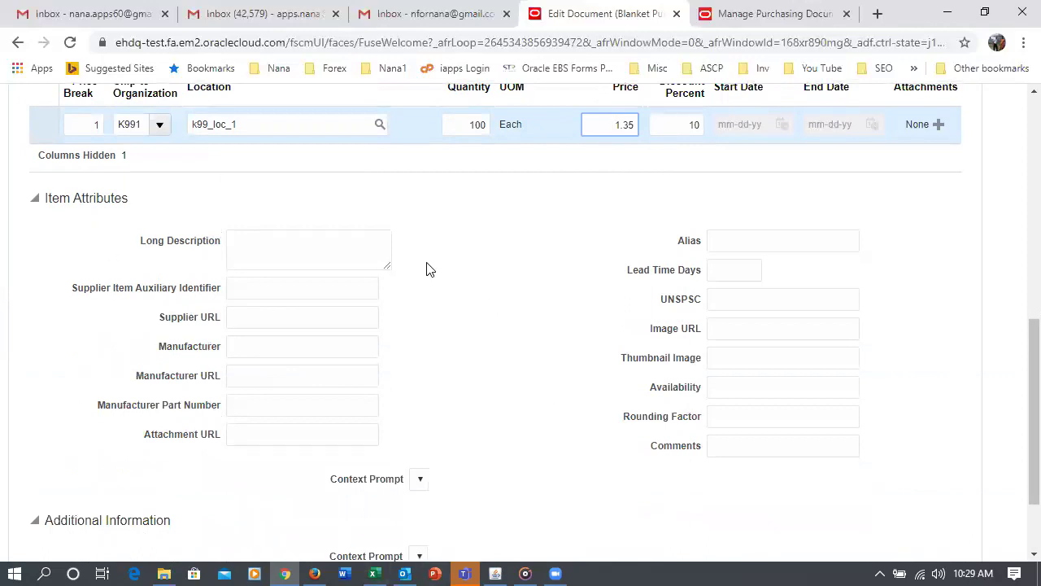
{"action": "scroll", "coordinate": [431, 269], "scroll_direction": "down", "scroll_amount": 2}
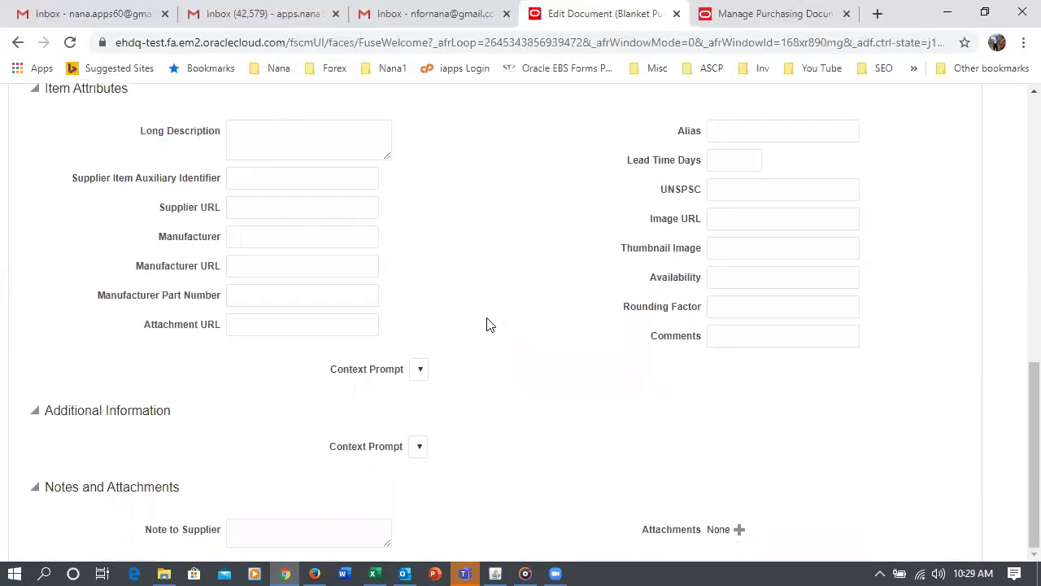
{"action": "scroll", "coordinate": [475, 432], "scroll_direction": "up", "scroll_amount": 5}
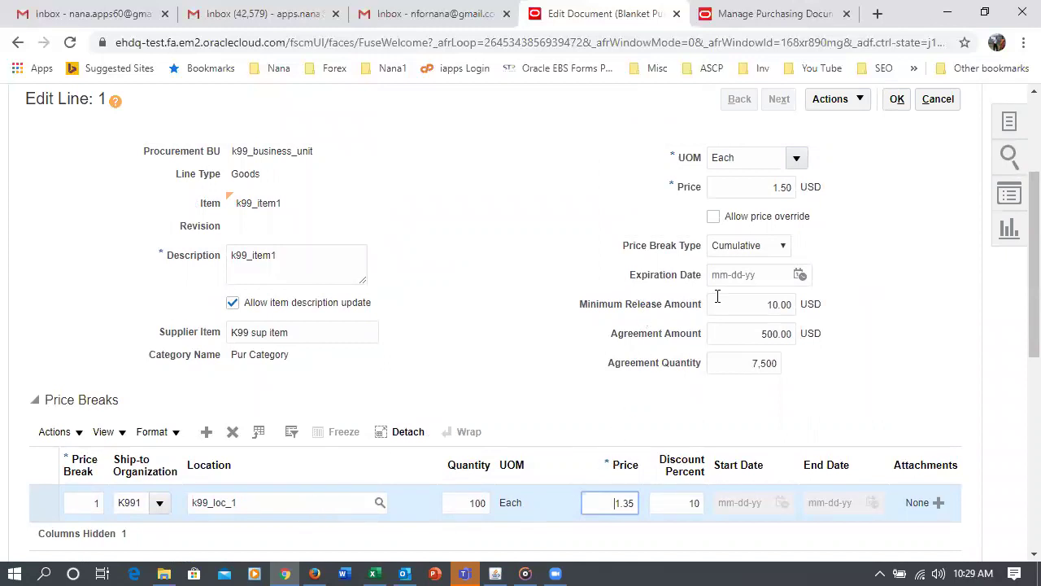
{"action": "left_click", "coordinate": [899, 104]}
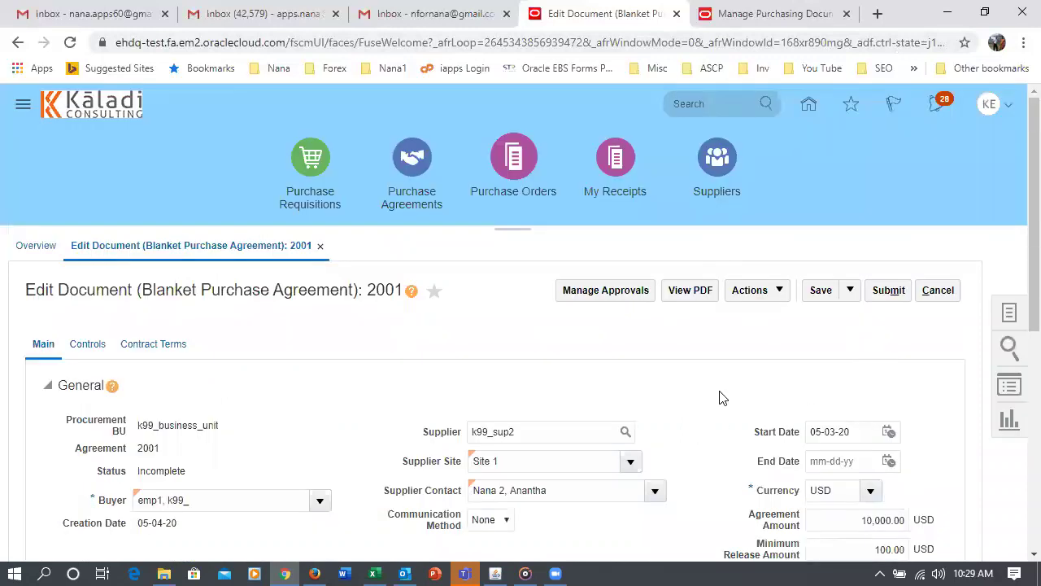
Reopen line 1 to check its amounts and price break, and return to the agreement's lines
{"action": "scroll", "coordinate": [721, 395], "scroll_direction": "down", "scroll_amount": 5}
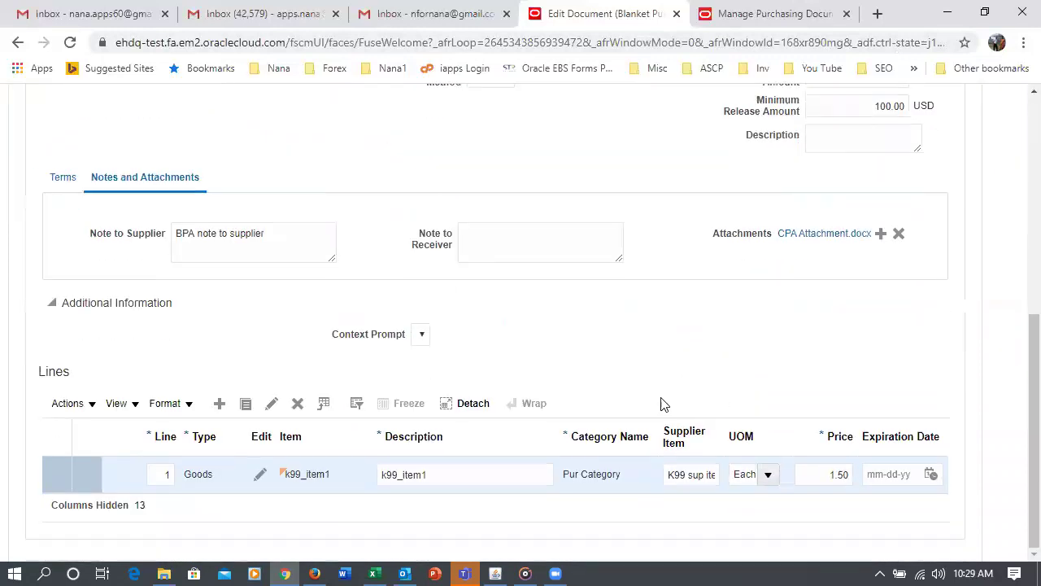
{"action": "left_click", "coordinate": [272, 403]}
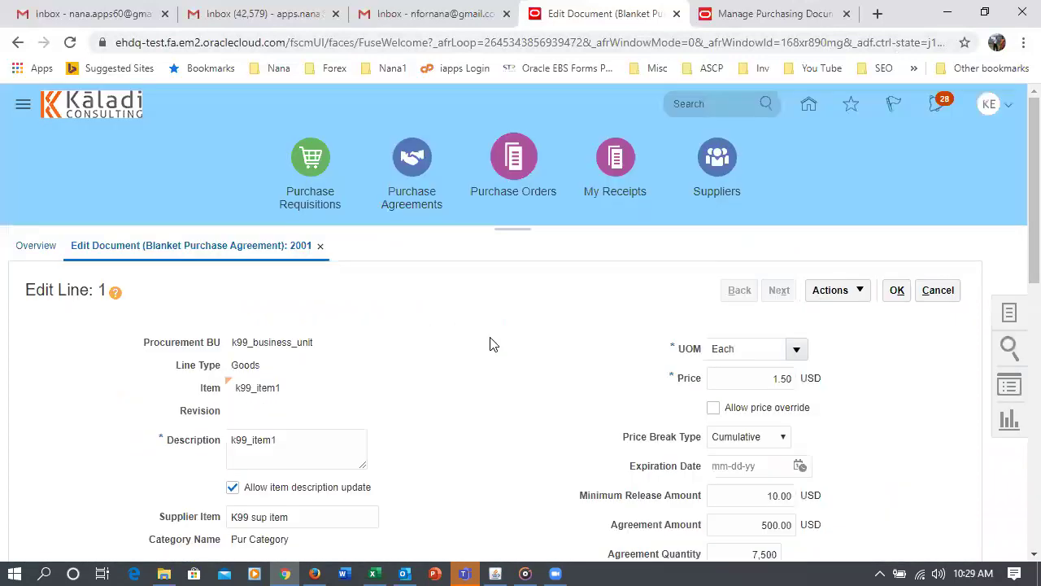
{"action": "scroll", "coordinate": [490, 344], "scroll_direction": "down", "scroll_amount": 2}
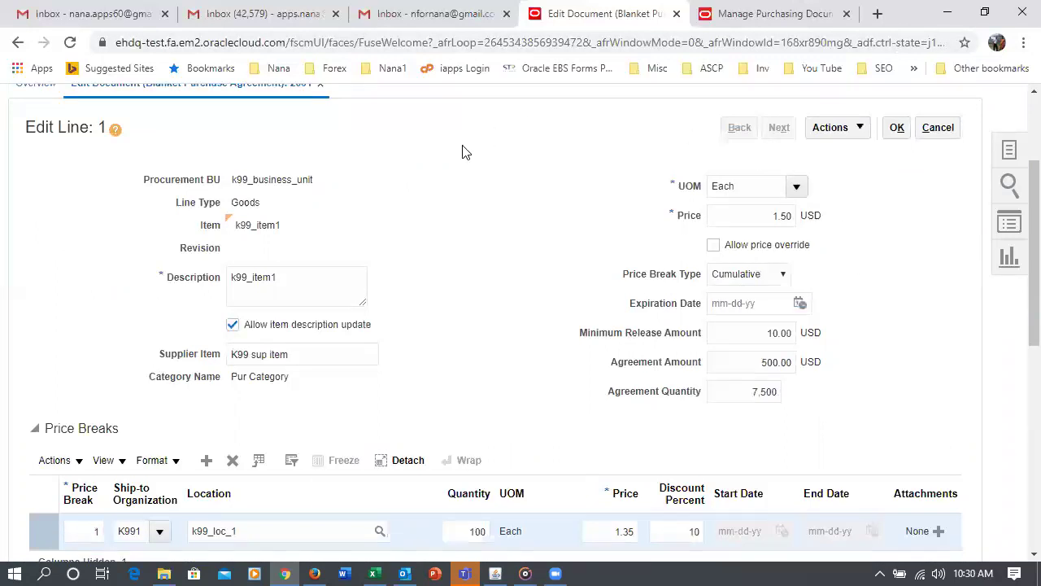
{"action": "scroll", "coordinate": [481, 374], "scroll_direction": "up", "scroll_amount": 2}
{"action": "left_click", "coordinate": [892, 294]}
{"action": "scroll", "coordinate": [464, 305], "scroll_direction": "down", "scroll_amount": 3}
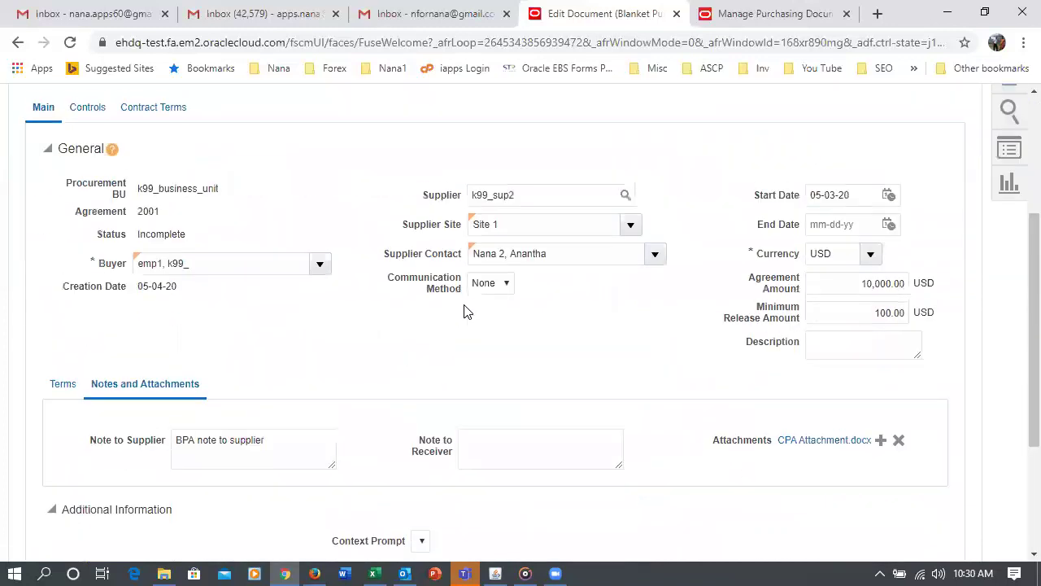
{"action": "scroll", "coordinate": [465, 309], "scroll_direction": "down", "scroll_amount": 3}
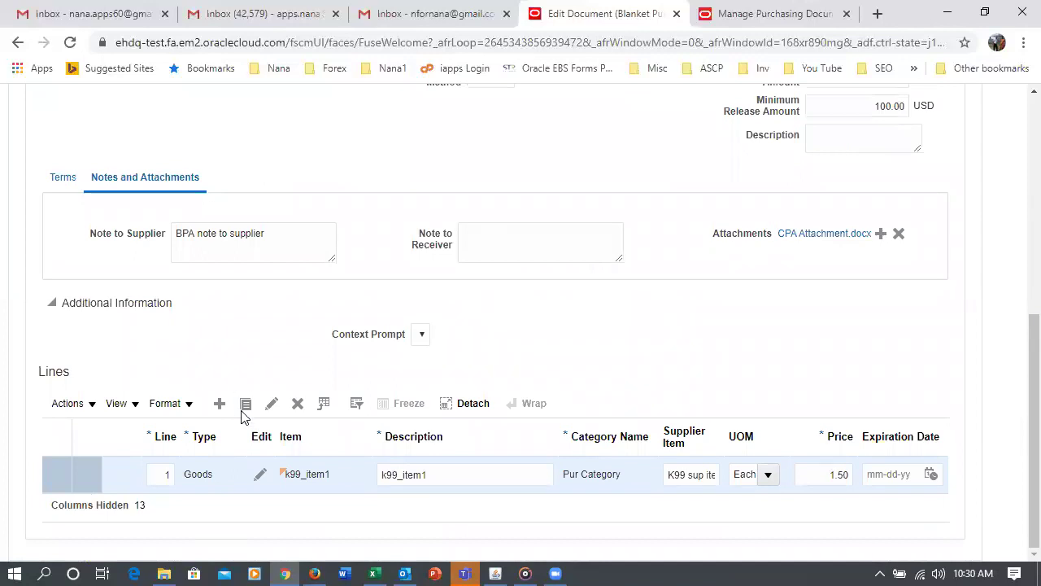
Review the agreement's business unit access, order processing, retroactive pricing and notification controls, and its contract terms, and return to the main details
{"action": "scroll", "coordinate": [244, 413], "scroll_direction": "up", "scroll_amount": 5}
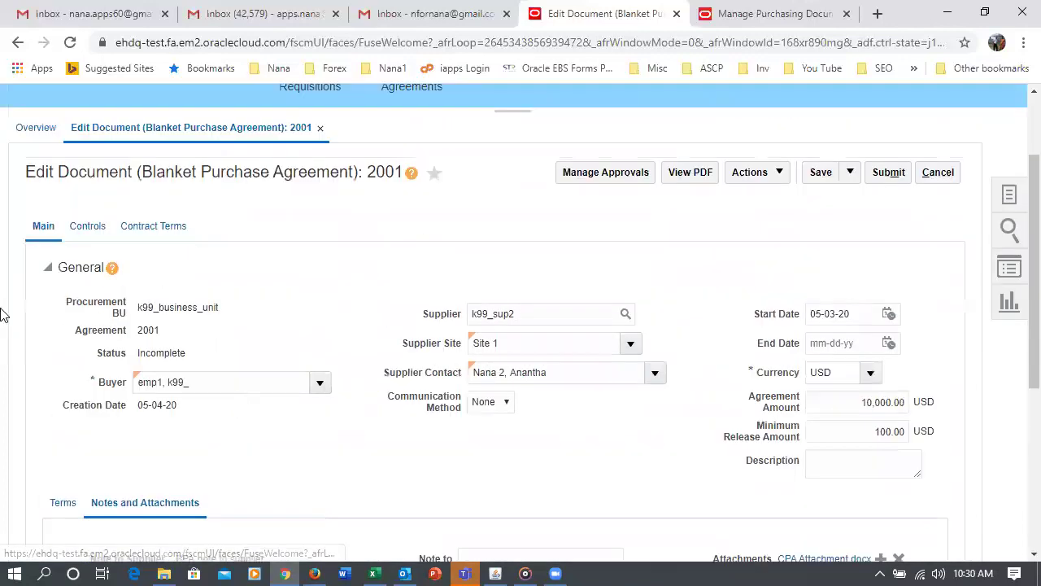
{"action": "left_click", "coordinate": [95, 231]}
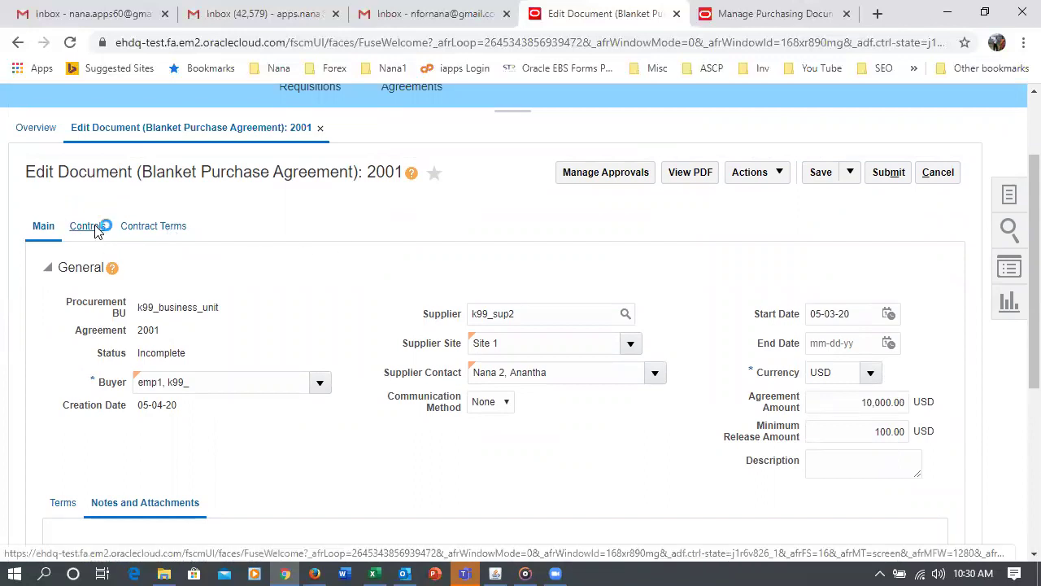
{"action": "scroll", "coordinate": [252, 256], "scroll_direction": "down", "scroll_amount": 2}
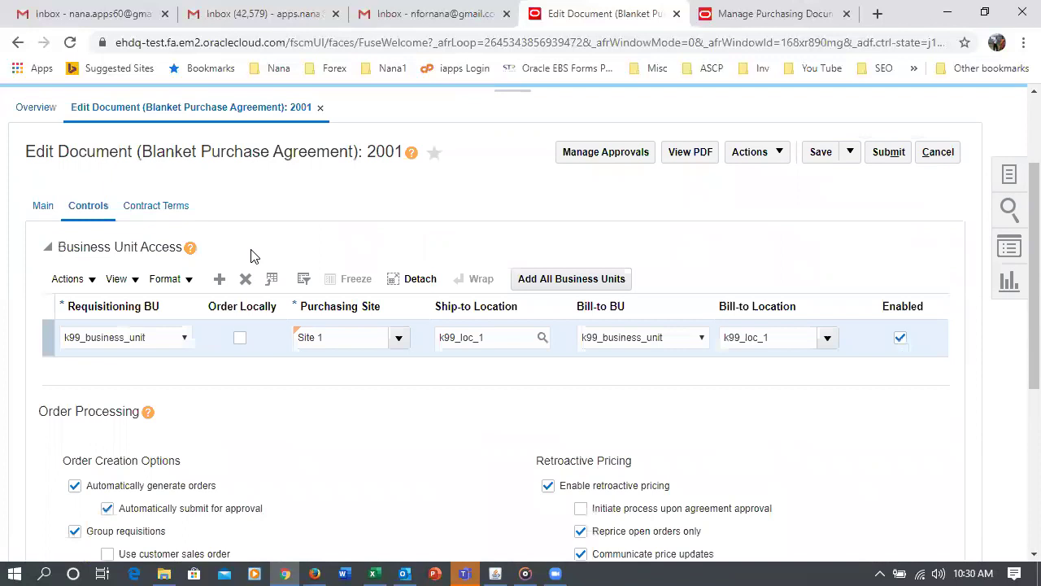
{"action": "scroll", "coordinate": [262, 277], "scroll_direction": "up", "scroll_amount": 2}
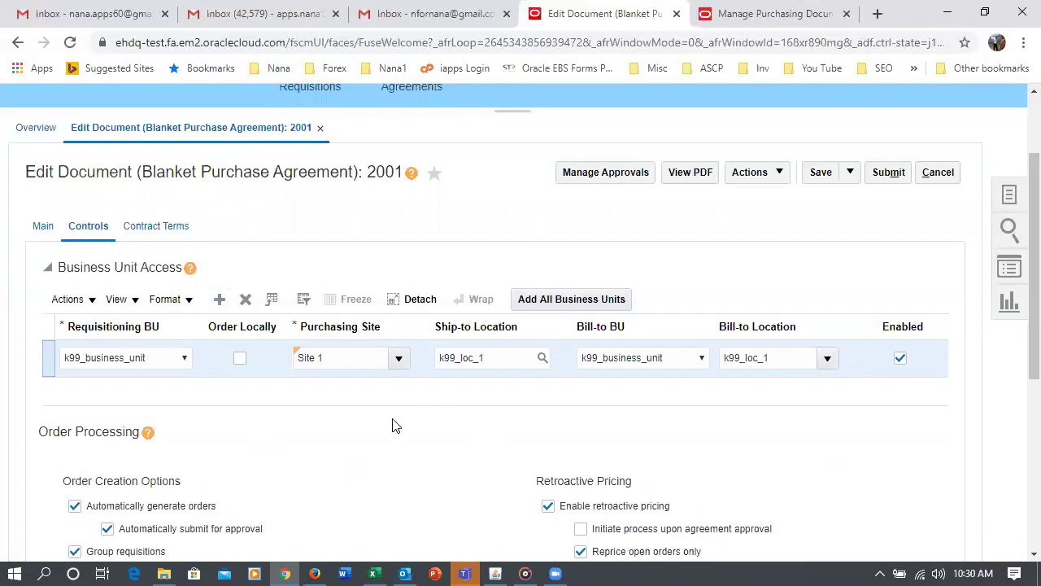
{"action": "scroll", "coordinate": [392, 427], "scroll_direction": "down", "scroll_amount": 2}
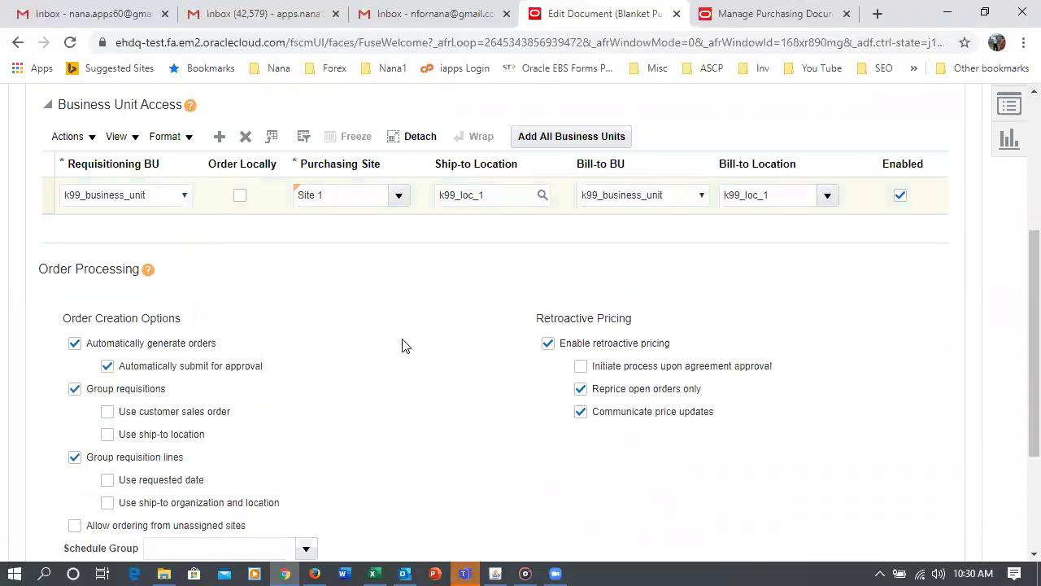
{"action": "scroll", "coordinate": [406, 345], "scroll_direction": "down", "scroll_amount": 3}
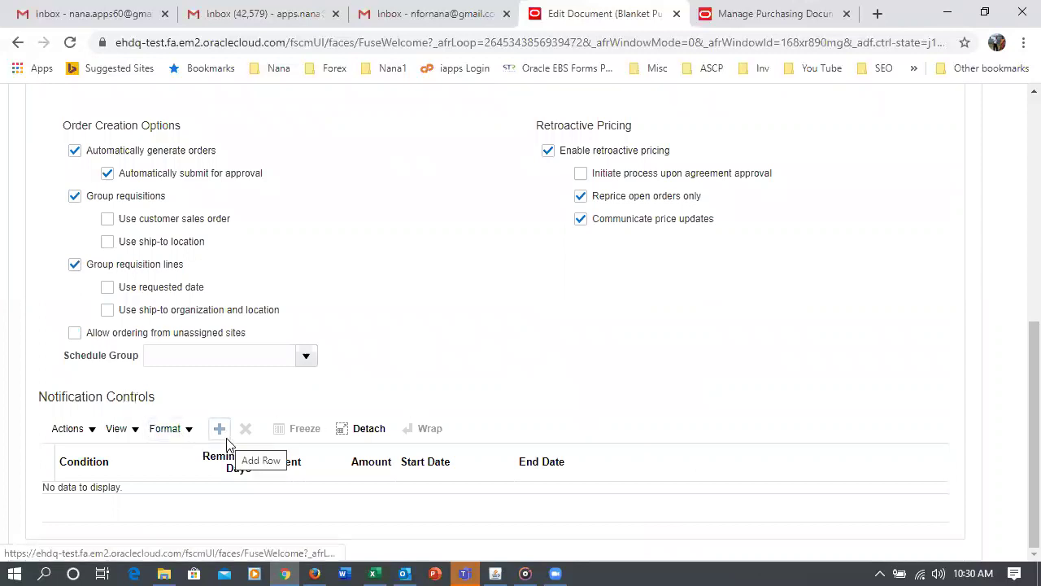
{"action": "scroll", "coordinate": [522, 367], "scroll_direction": "up", "scroll_amount": 3}
{"action": "scroll", "coordinate": [523, 366], "scroll_direction": "up", "scroll_amount": 3}
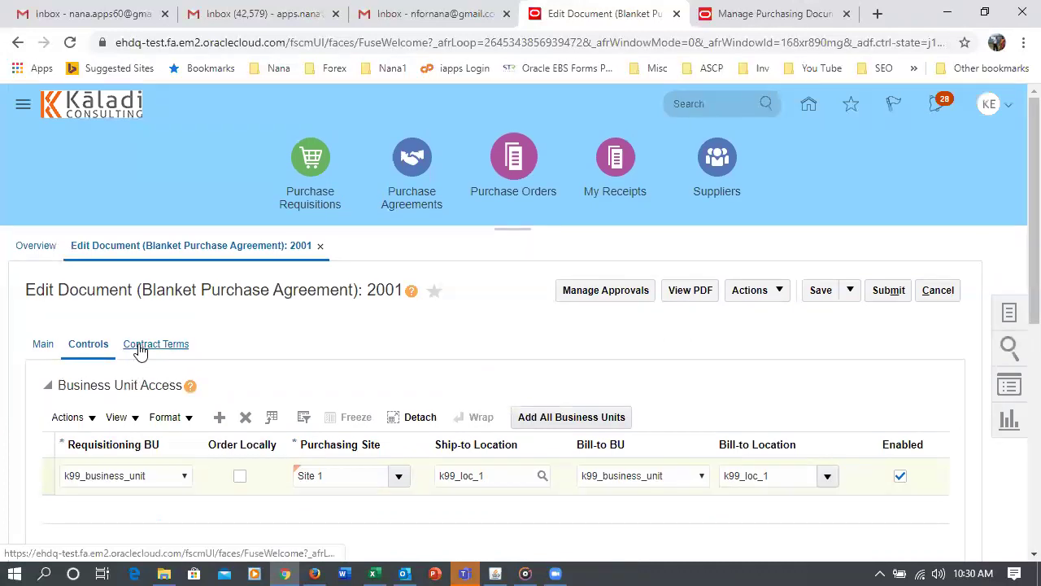
{"action": "left_click", "coordinate": [140, 346]}
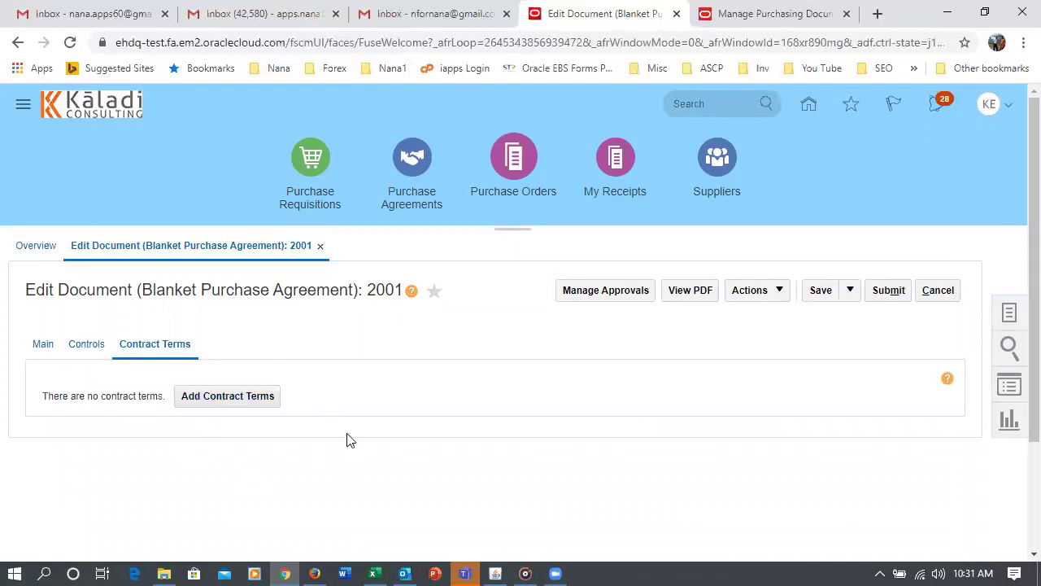
{"action": "left_click", "coordinate": [43, 345]}
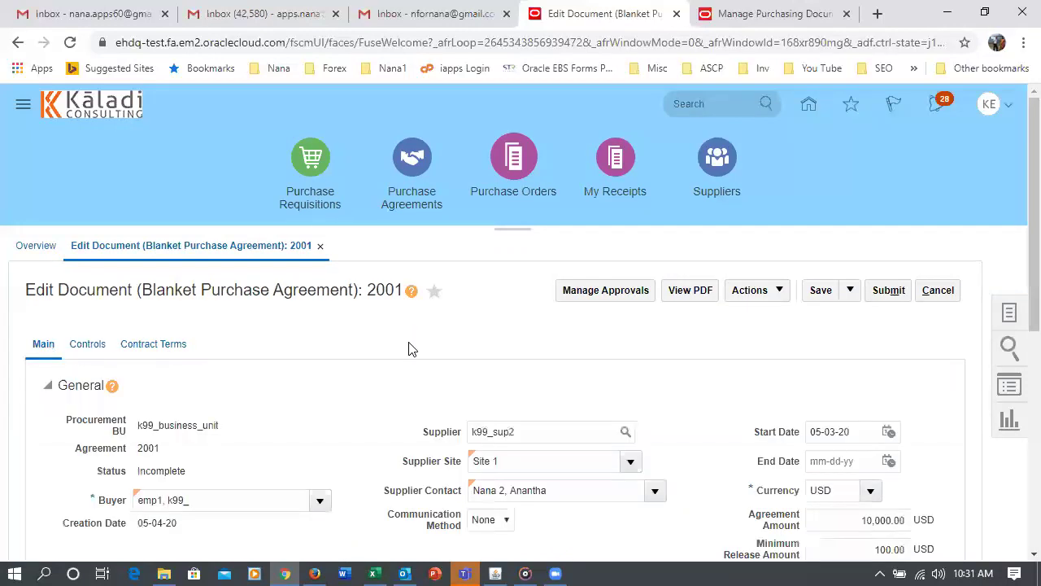
Save the blanket purchase agreement and check its agreement amount and minimum release amount
{"action": "left_click", "coordinate": [825, 293]}
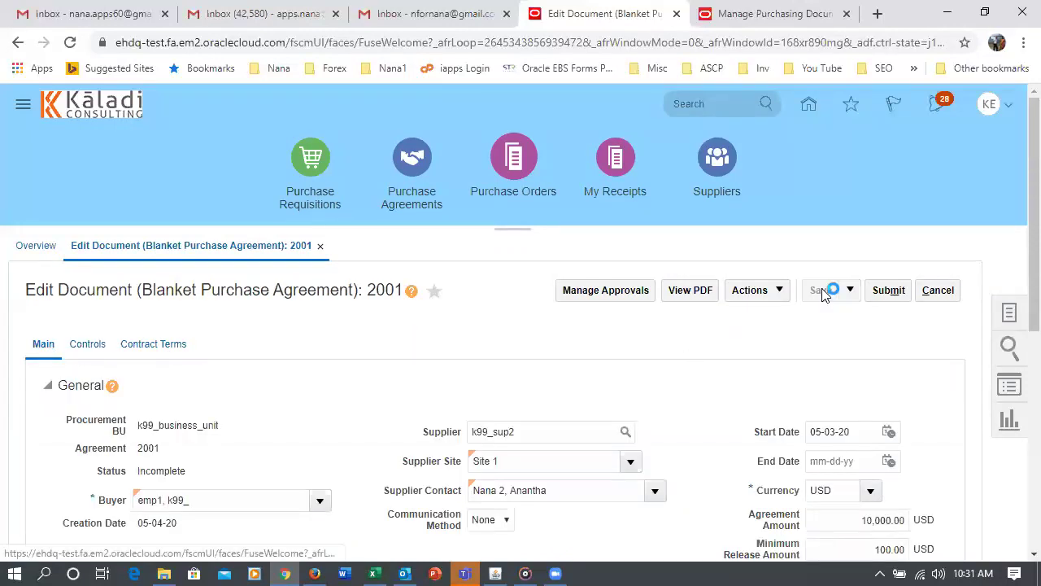
{"action": "scroll", "coordinate": [846, 480], "scroll_direction": "down", "scroll_amount": 3}
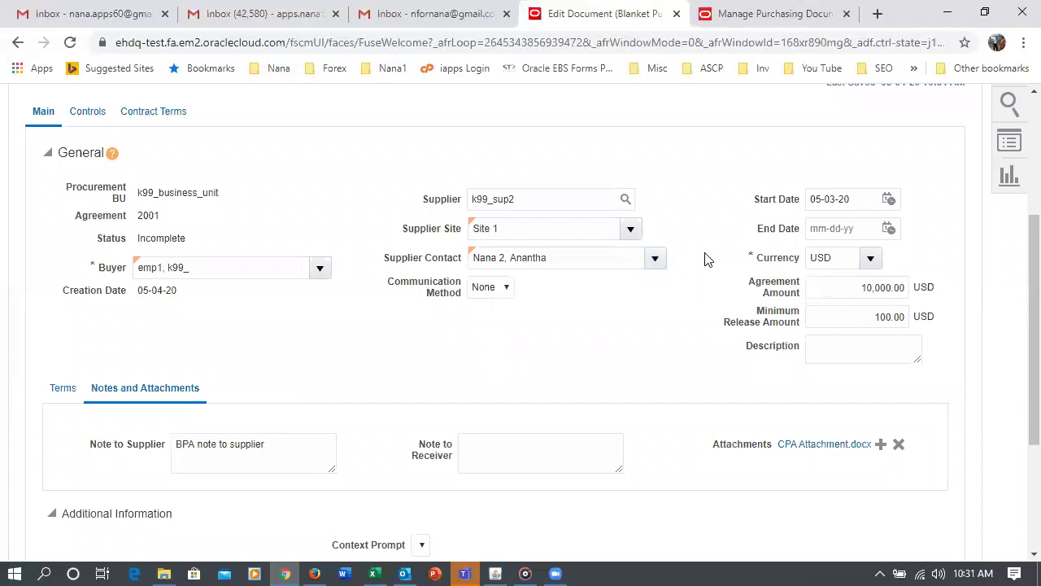
{"action": "scroll", "coordinate": [781, 309], "scroll_direction": "up", "scroll_amount": 3}
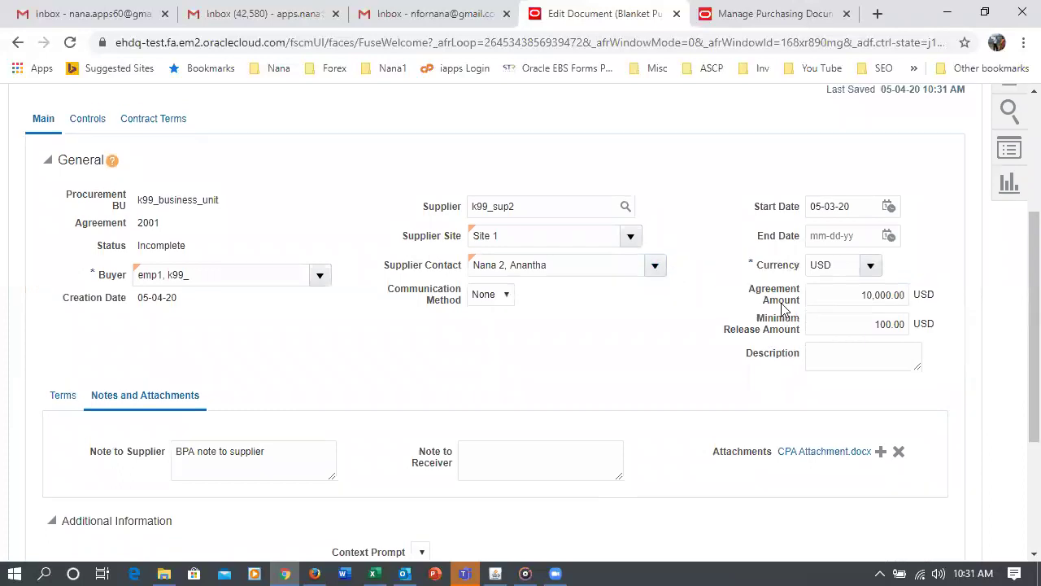
{"action": "scroll", "coordinate": [781, 309], "scroll_direction": "down", "scroll_amount": 3}
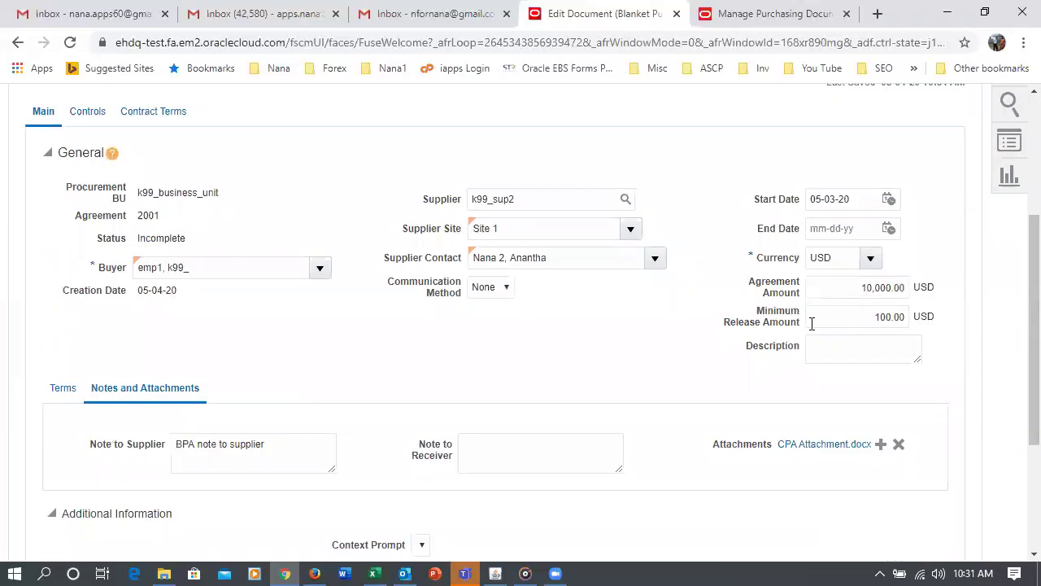
{"action": "left_click_drag", "start_coordinate": [851, 290], "coordinate": [927, 286]}
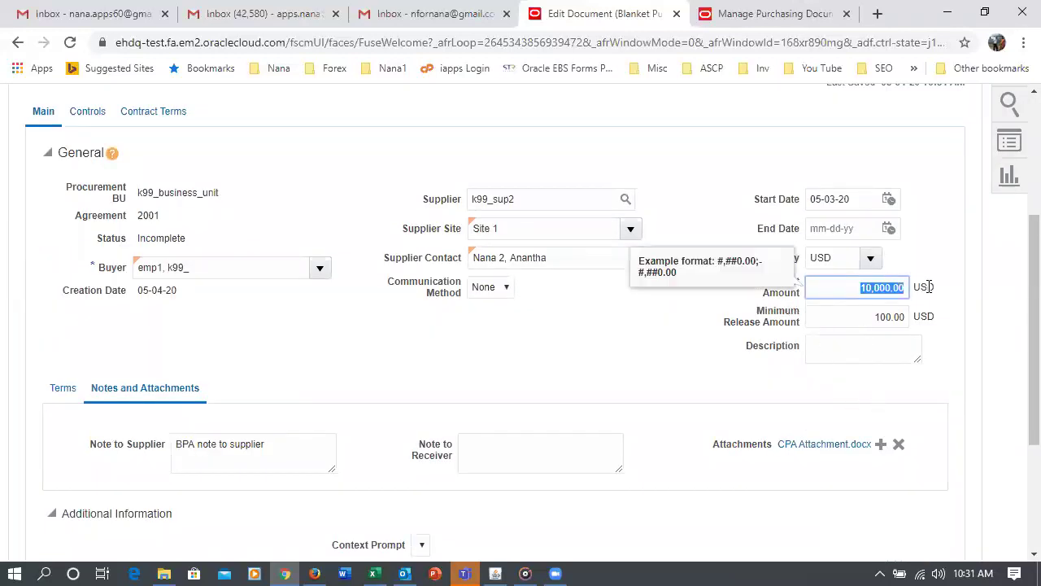
{"action": "left_click", "coordinate": [682, 189]}
{"action": "scroll", "coordinate": [682, 192], "scroll_direction": "up", "scroll_amount": 3}
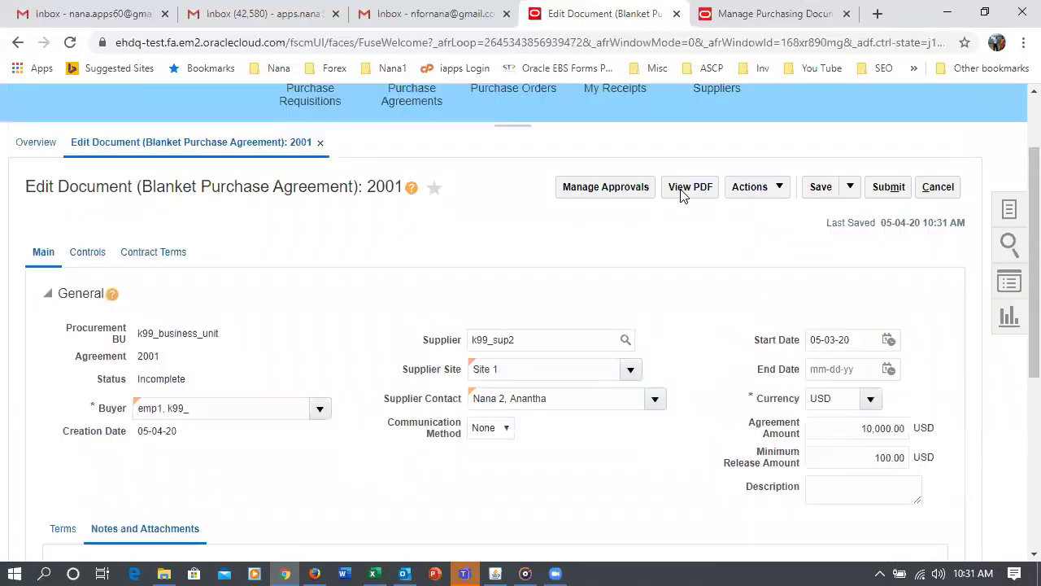
Validate the blanket purchase agreement and submit it for approval
{"action": "left_click", "coordinate": [752, 293]}
{"action": "left_click", "coordinate": [758, 313]}
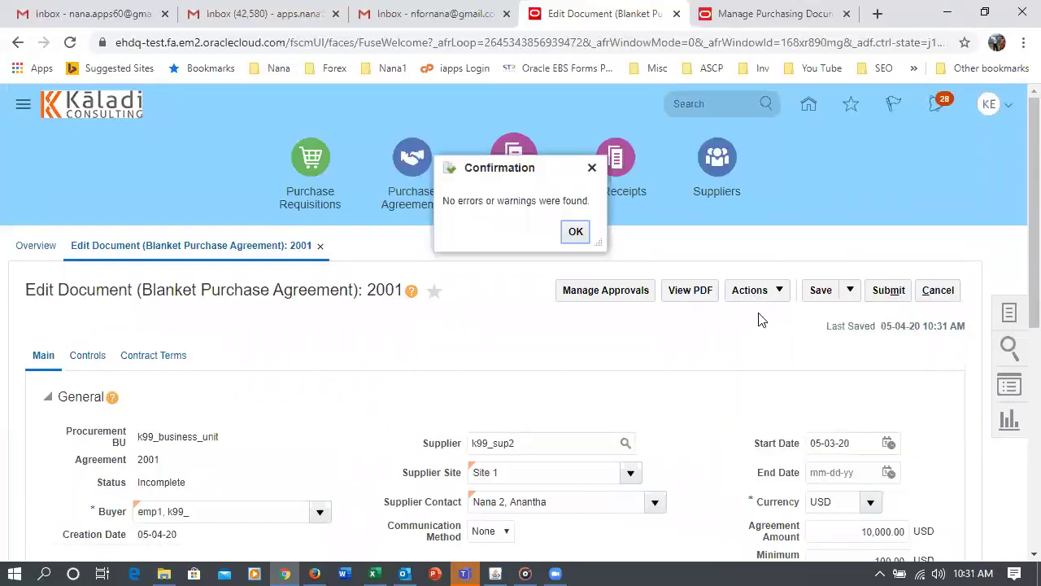
{"action": "left_click", "coordinate": [576, 231]}
{"action": "left_click", "coordinate": [887, 295]}
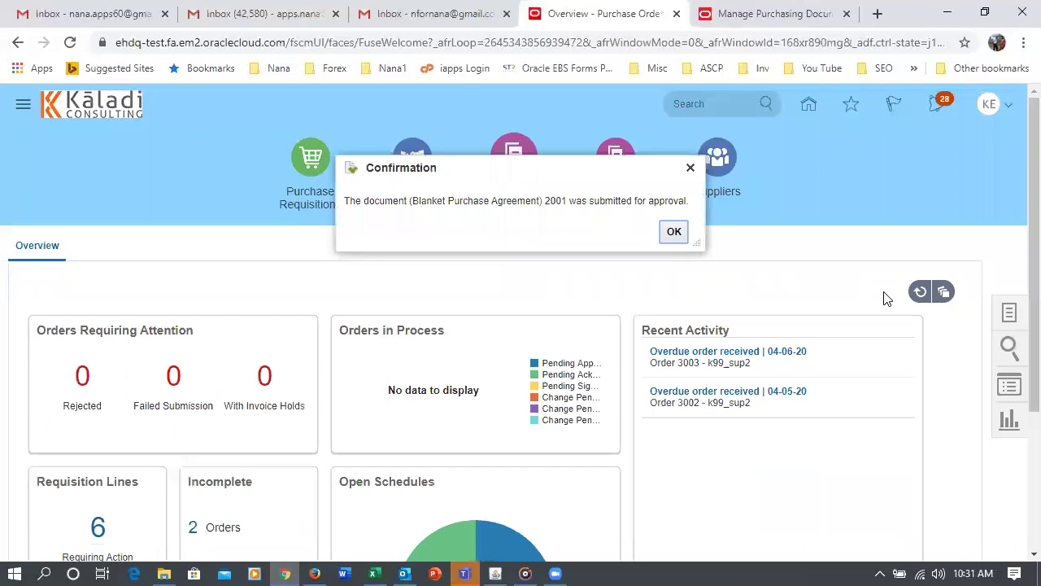
{"action": "left_click", "coordinate": [672, 234]}
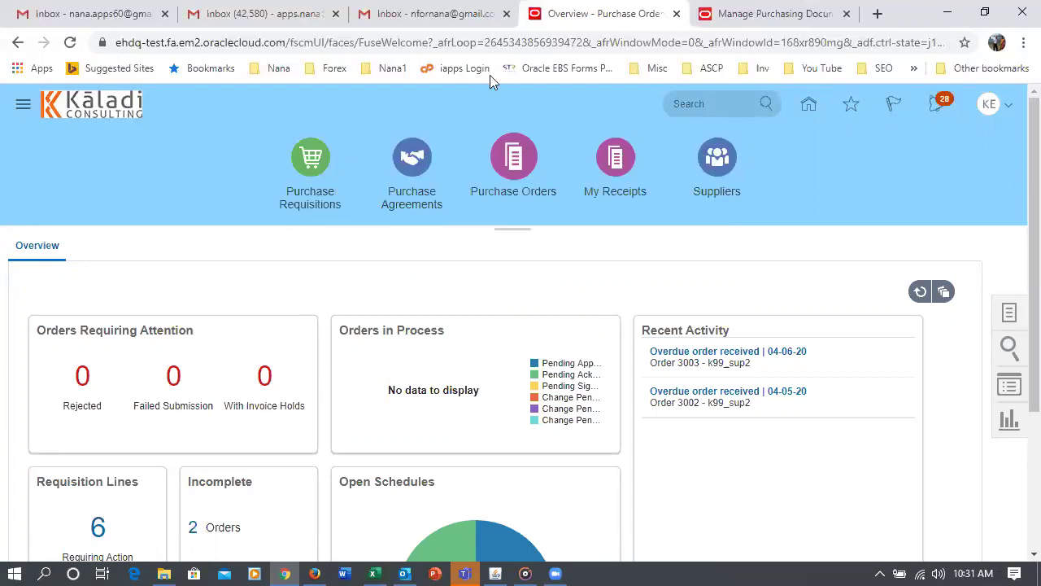
Start a new requisition line in Purchase Requisitions for item k99_item1
{"action": "left_click", "coordinate": [301, 162]}
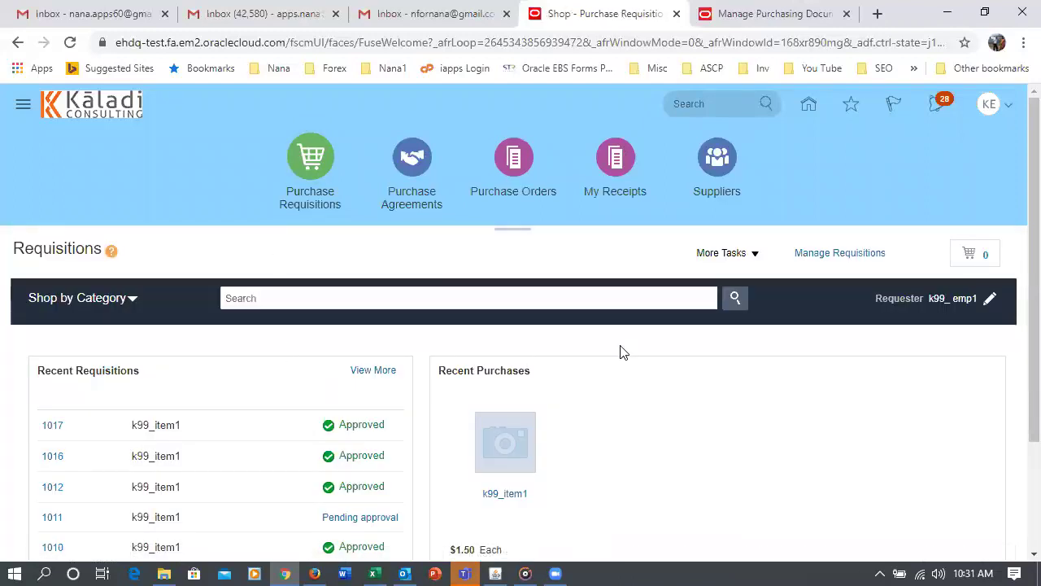
{"action": "left_click", "coordinate": [719, 255]}
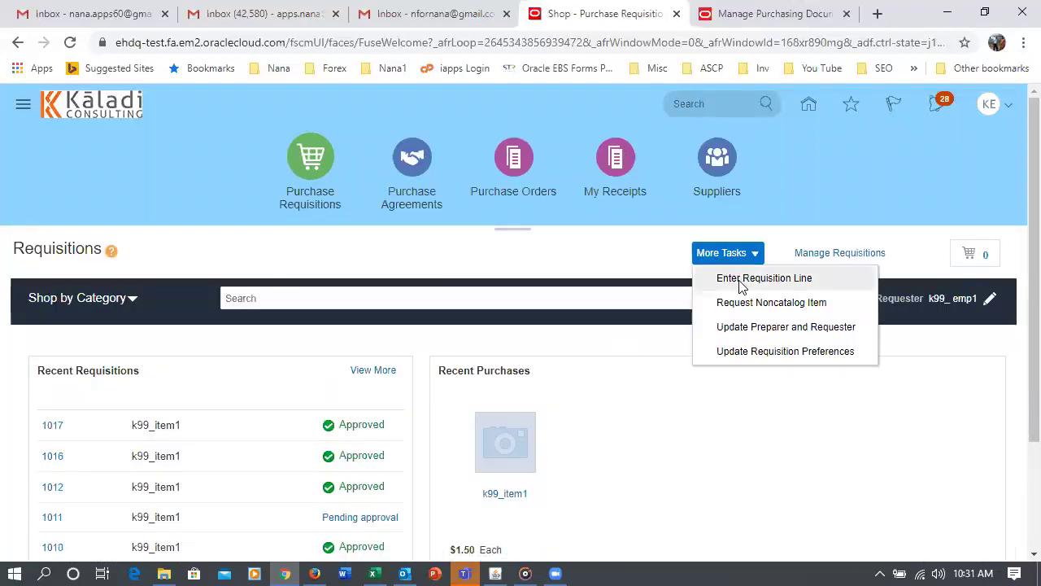
{"action": "left_click", "coordinate": [742, 279]}
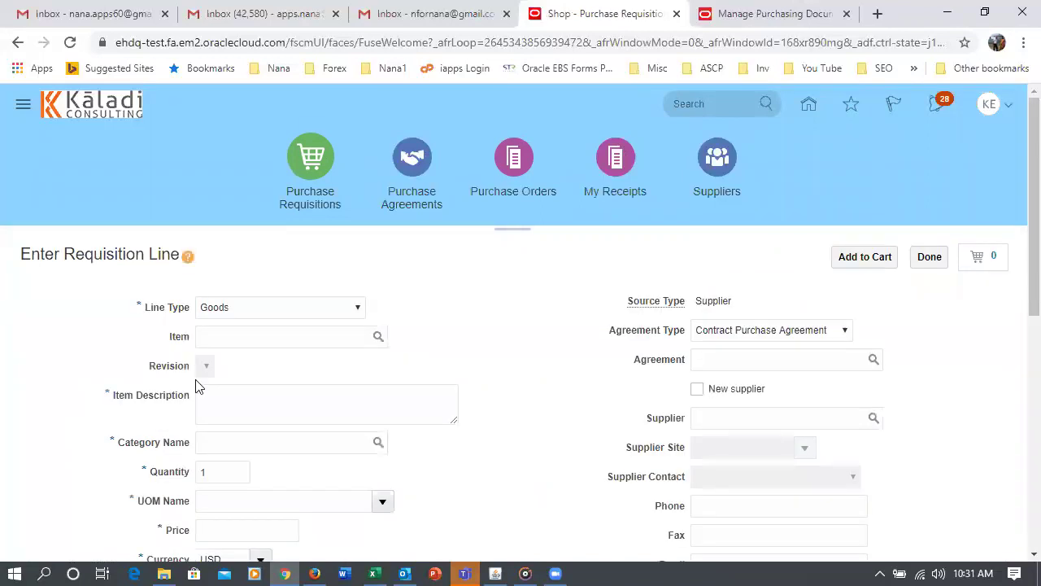
{"action": "left_click", "coordinate": [218, 331]}
{"action": "type", "text": "k99_"}
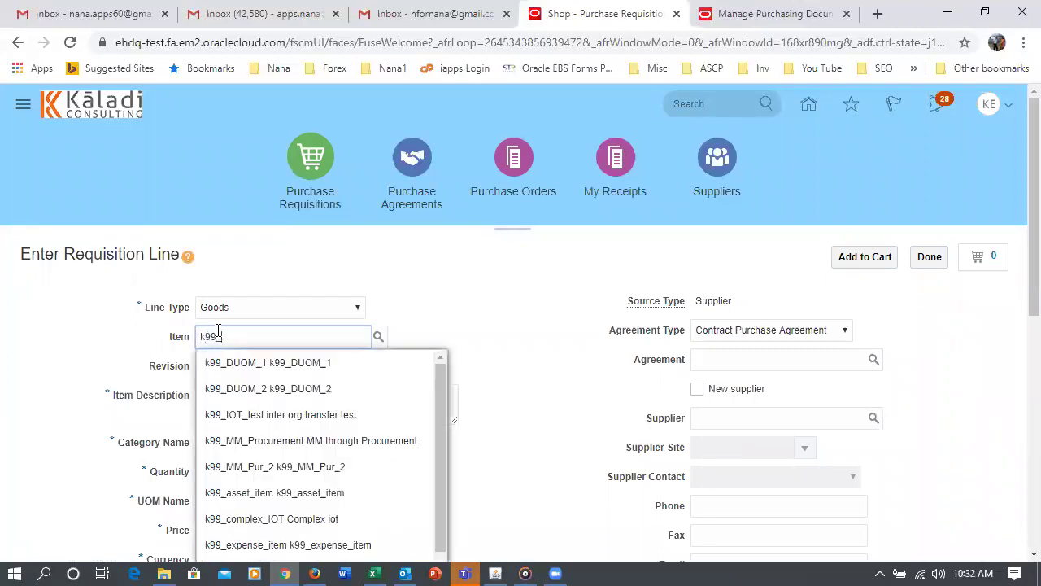
{"action": "type", "text": "item1"}
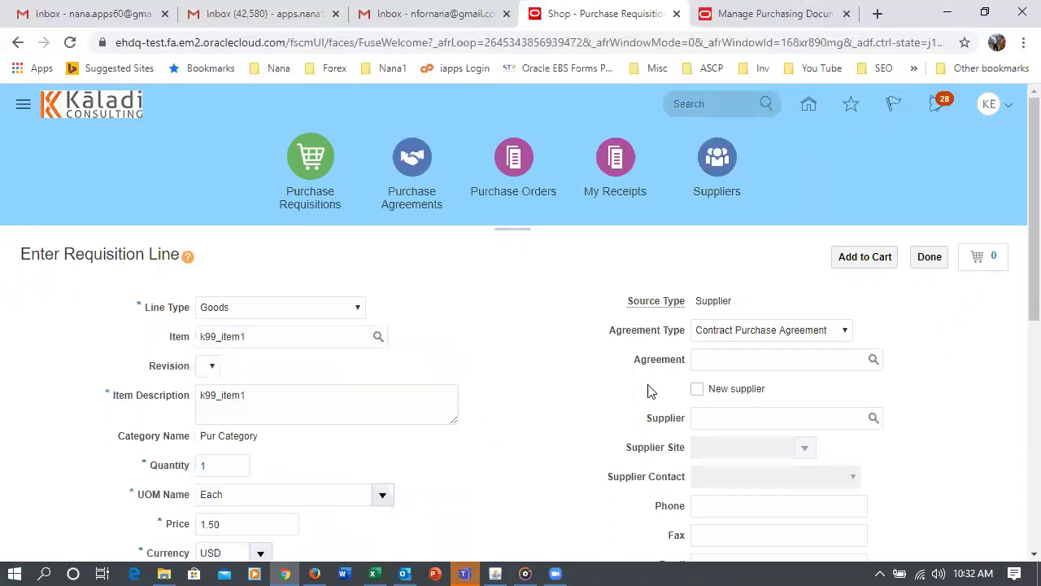
Set the requisition line's agreement type to Blanket Purchase Agreement and select agreement 2001, line 1
{"action": "left_click", "coordinate": [788, 338]}
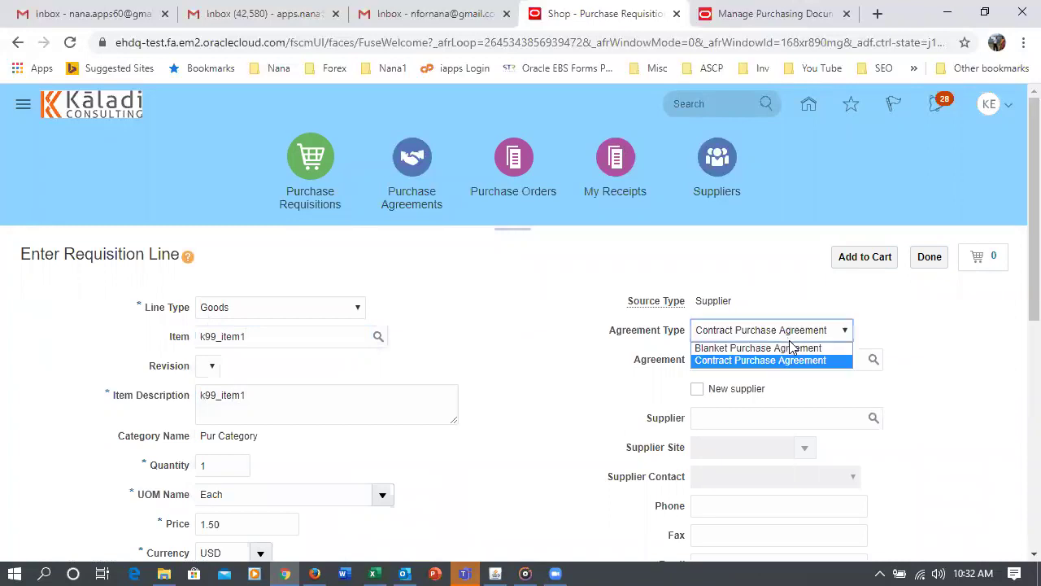
{"action": "left_click", "coordinate": [789, 346]}
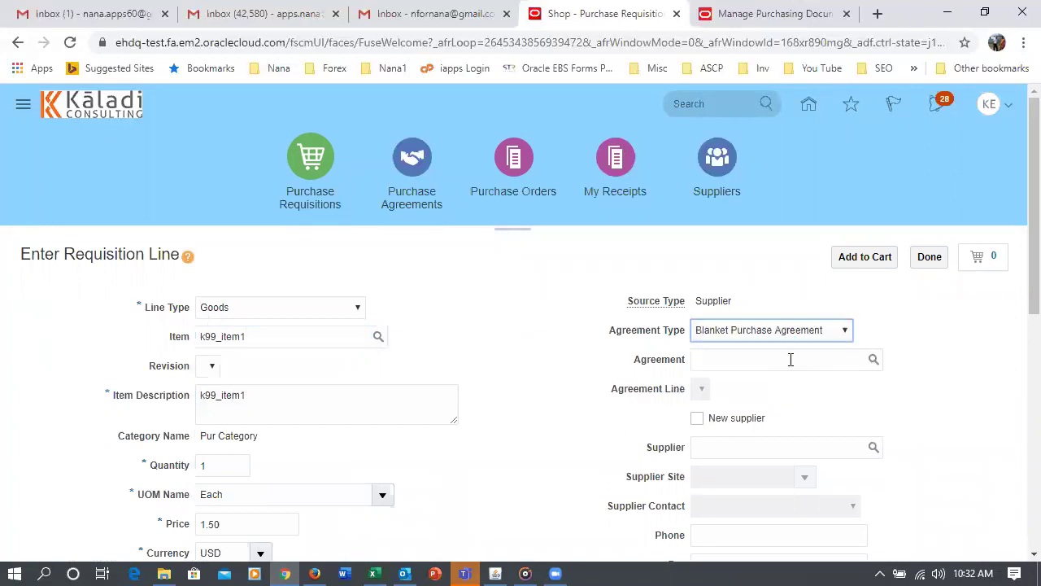
{"action": "left_click", "coordinate": [790, 359]}
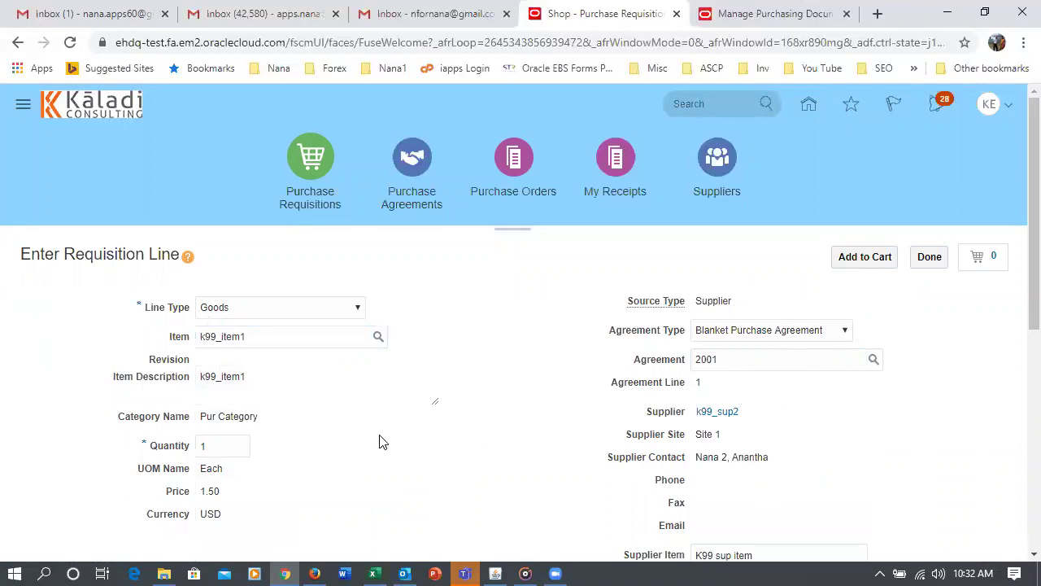
Open the requisition line's quantity for editing
{"action": "scroll", "coordinate": [302, 426], "scroll_direction": "down", "scroll_amount": 2}
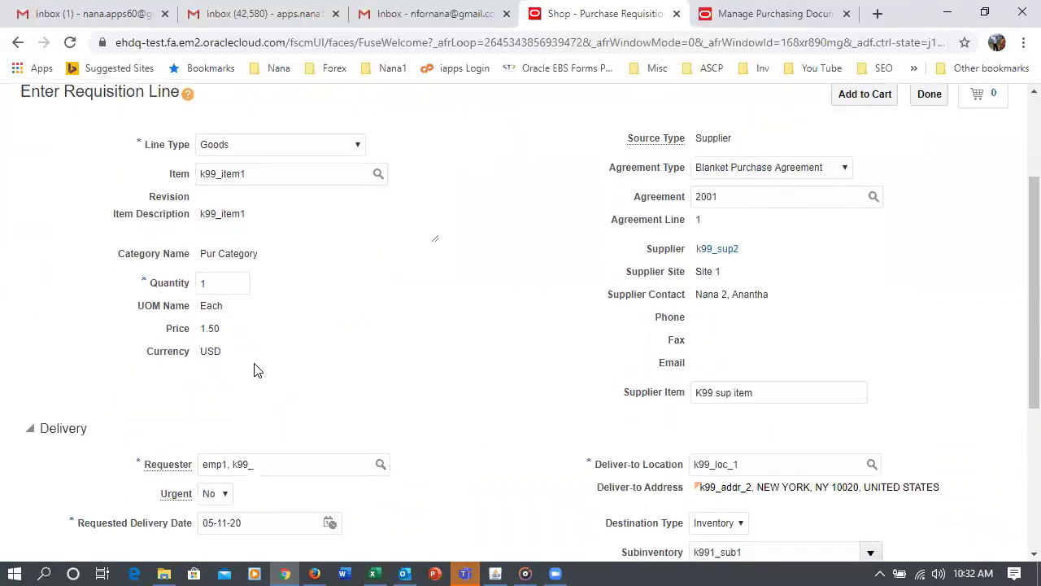
{"action": "left_click", "coordinate": [218, 282]}
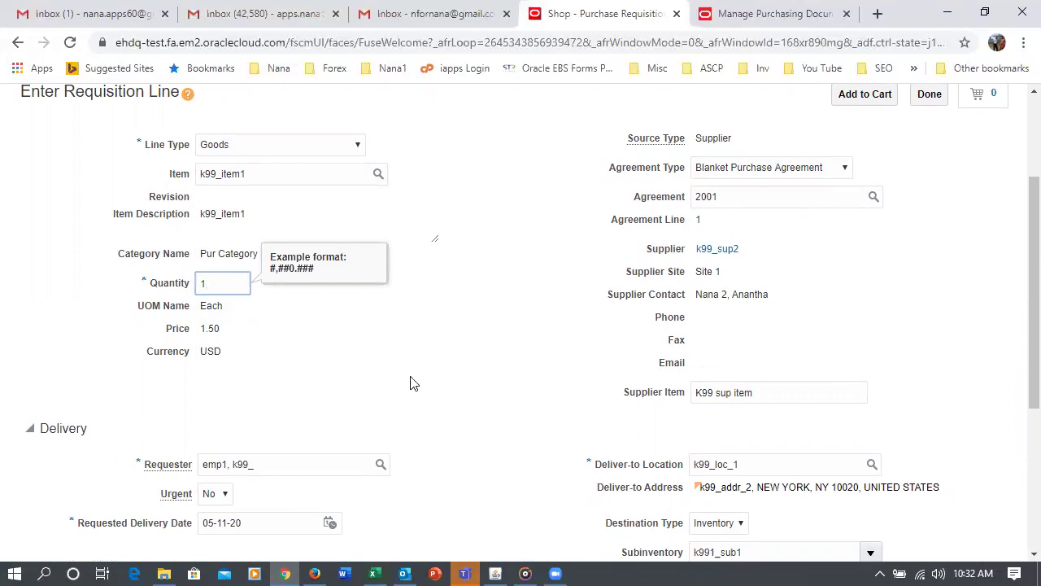
Add the k99_item1 requisition line with quantity 1 to the cart and open the cart's requisition for editing
{"action": "left_click", "coordinate": [233, 279]}
{"action": "scroll", "coordinate": [330, 363], "scroll_direction": "down", "scroll_amount": 2}
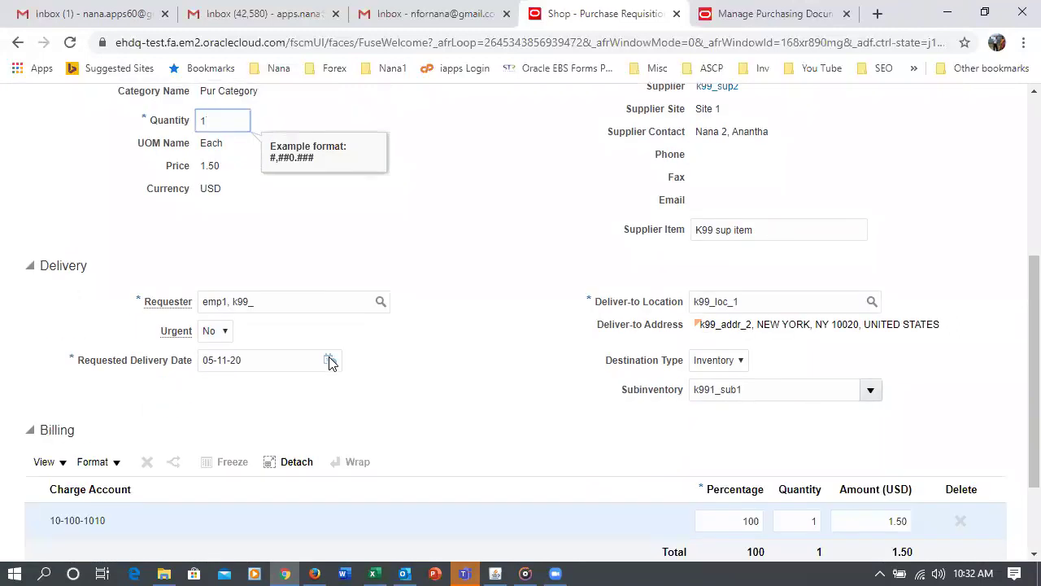
{"action": "scroll", "coordinate": [330, 364], "scroll_direction": "down", "scroll_amount": 2}
{"action": "scroll", "coordinate": [328, 357], "scroll_direction": "up", "scroll_amount": 5}
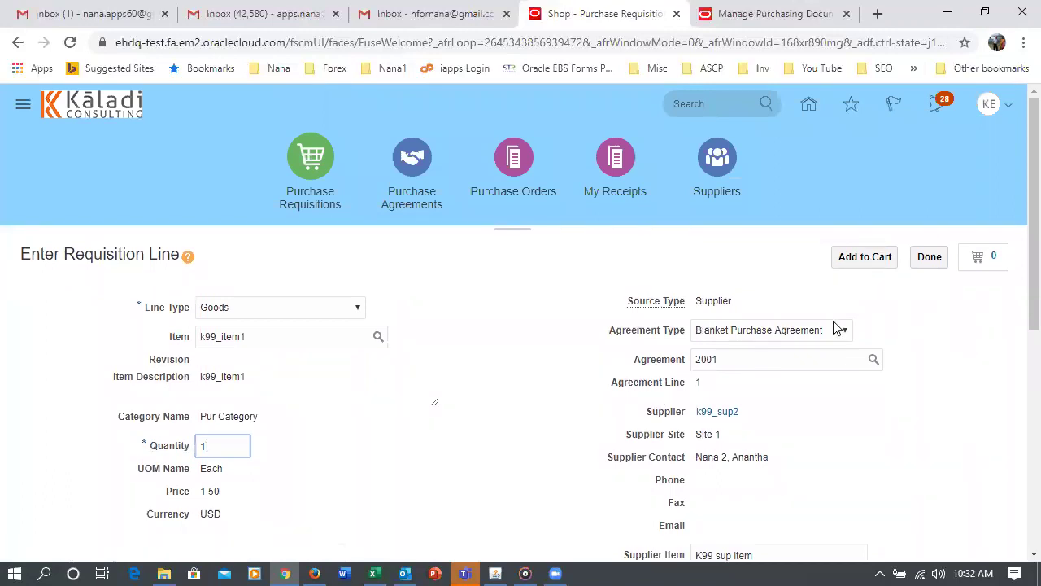
{"action": "left_click", "coordinate": [868, 262]}
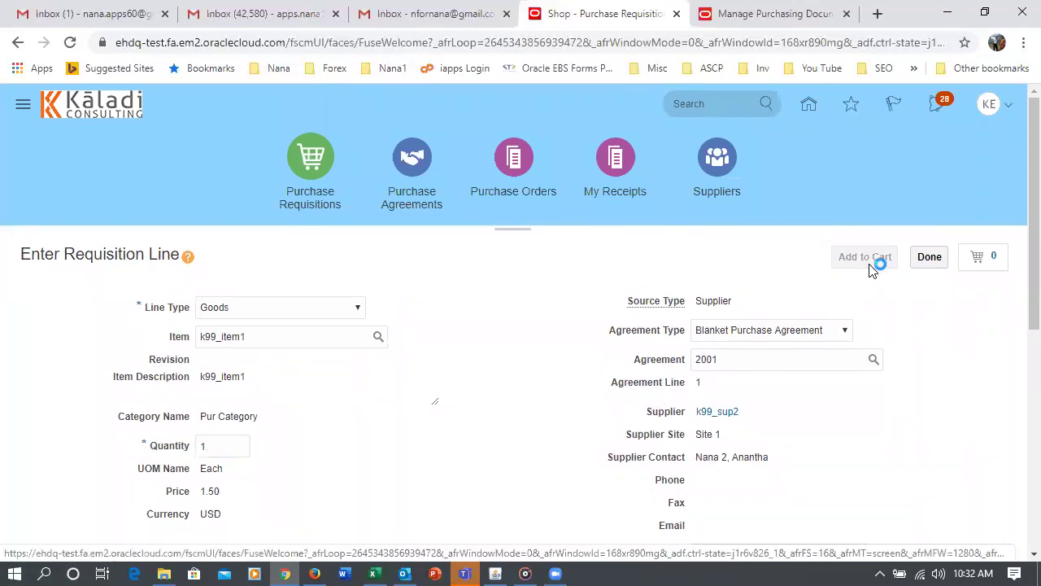
{"action": "left_click", "coordinate": [994, 260]}
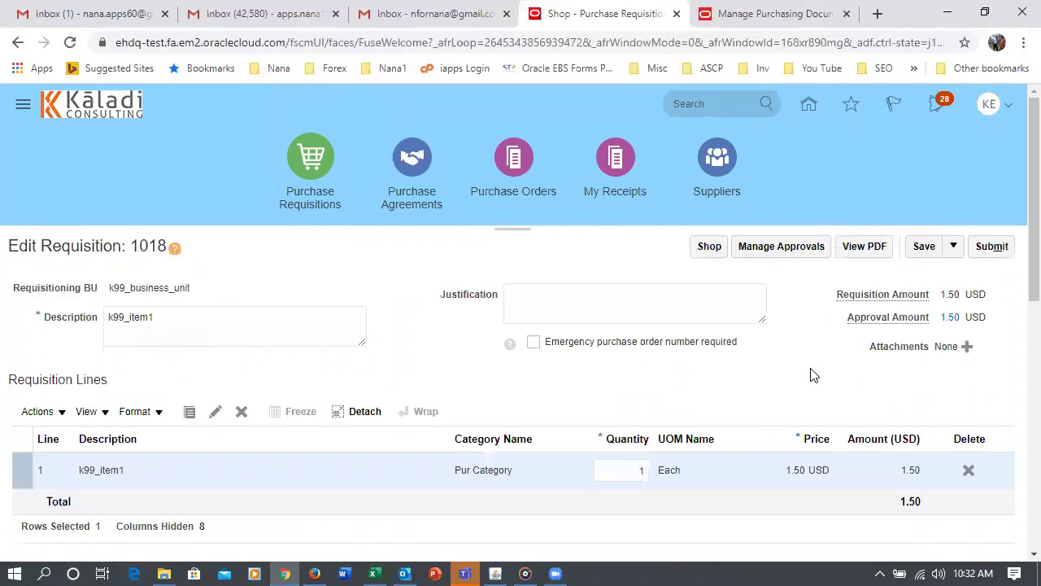
Enter "PR note to supplier" as line 1's note to supplier
{"action": "scroll", "coordinate": [423, 390], "scroll_direction": "down", "scroll_amount": 8}
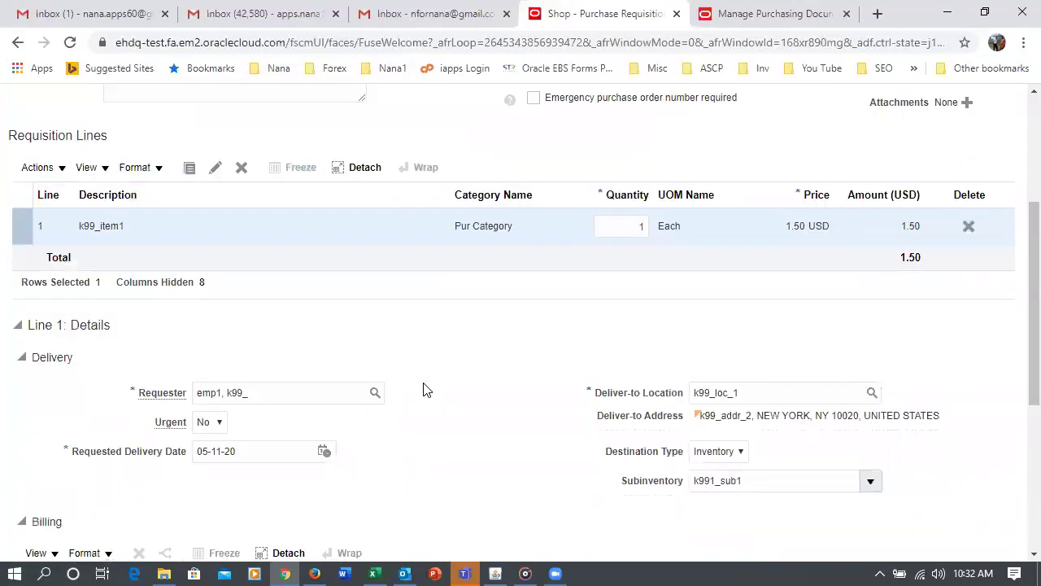
{"action": "left_click", "coordinate": [336, 396]}
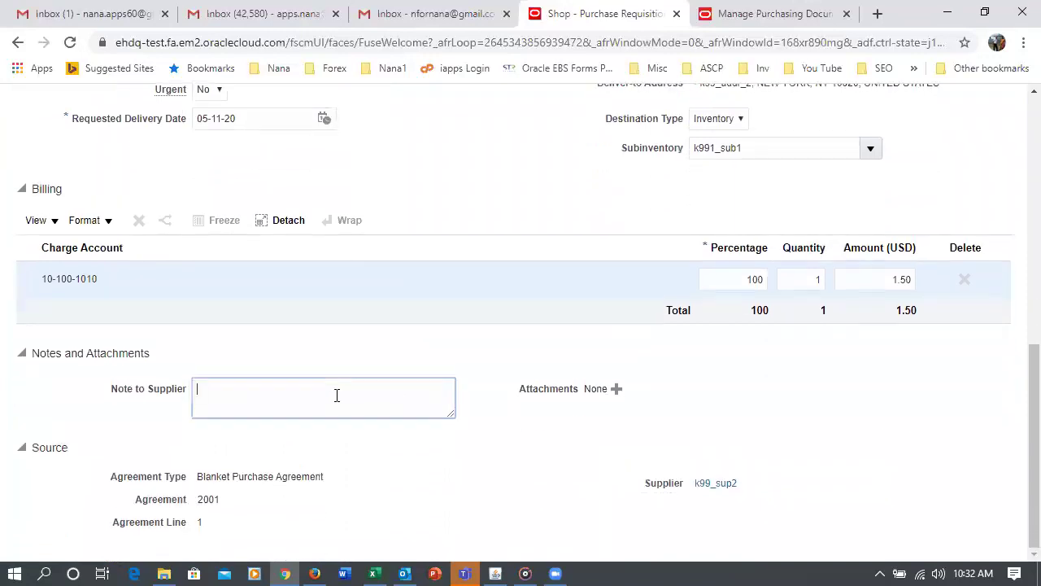
{"action": "type", "text": "PR note to supplier"}
Attach the PR Attachment document from the test folder on drive C to line 1, with the description "PR attachment"
{"action": "left_click", "coordinate": [615, 391]}
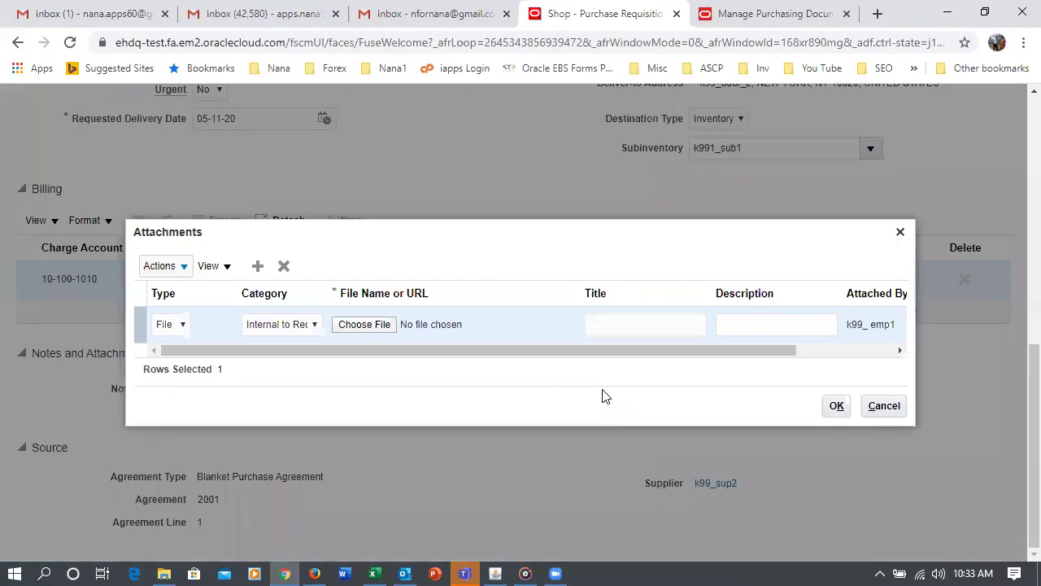
{"action": "left_click", "coordinate": [364, 324]}
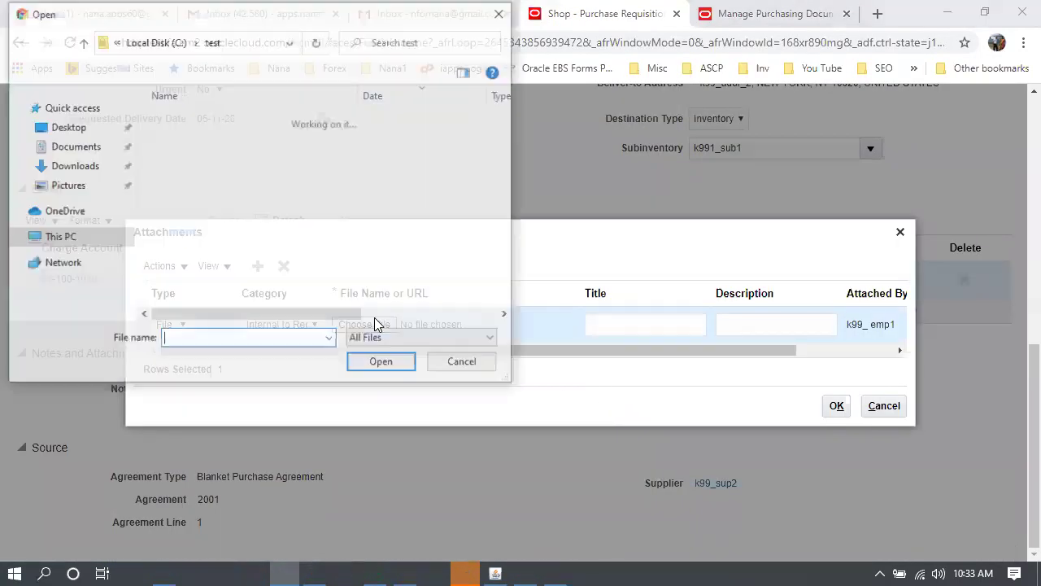
{"action": "left_click", "coordinate": [96, 305]}
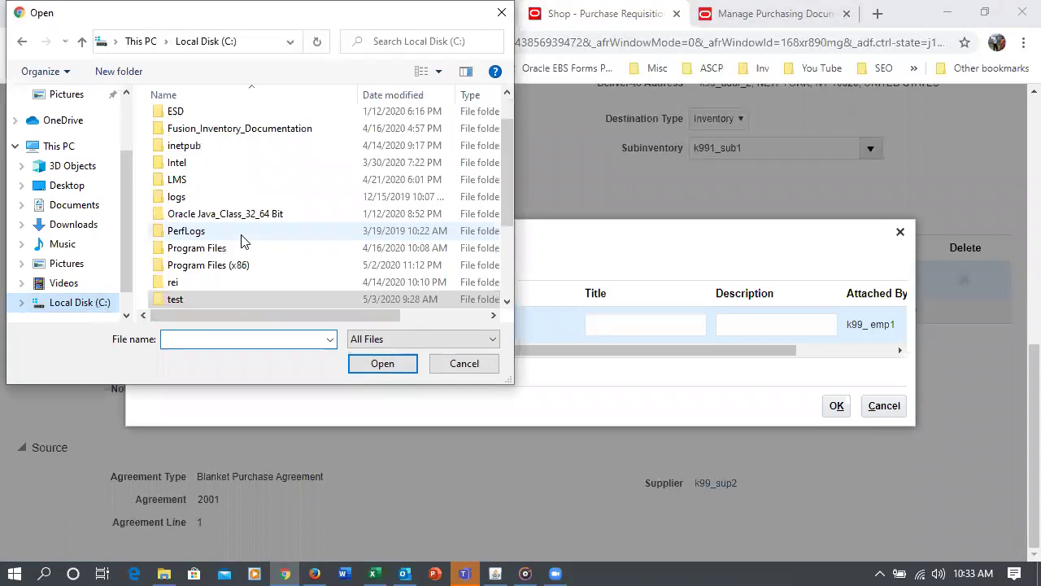
{"action": "double_click", "coordinate": [234, 301]}
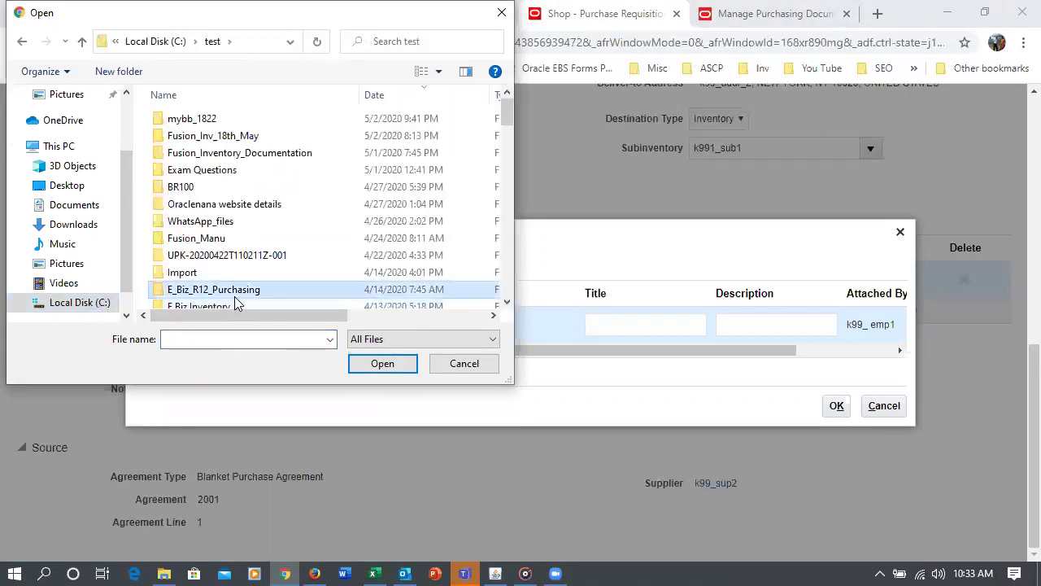
{"action": "key", "text": "p"}
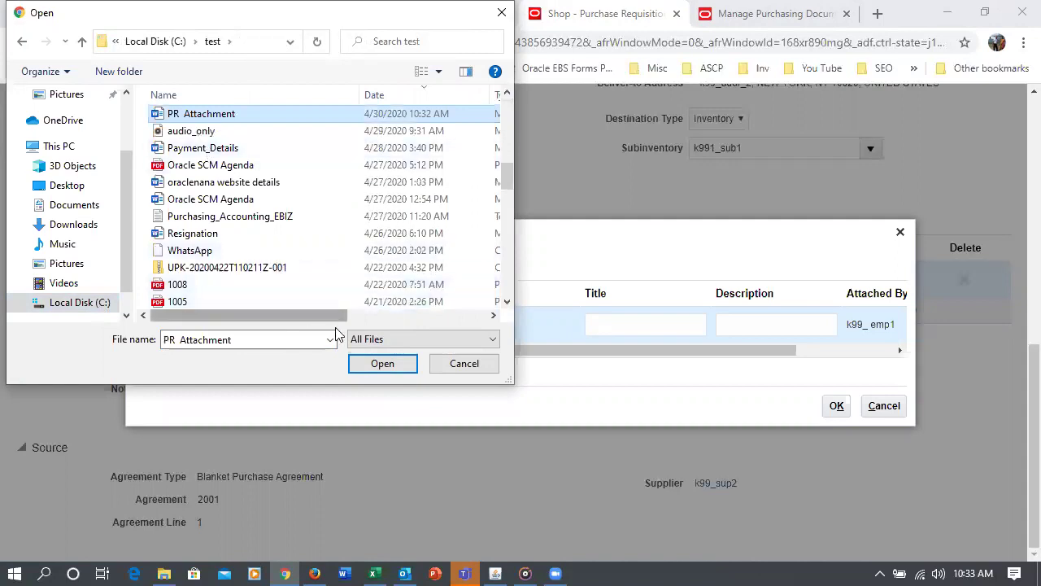
{"action": "left_click", "coordinate": [399, 364]}
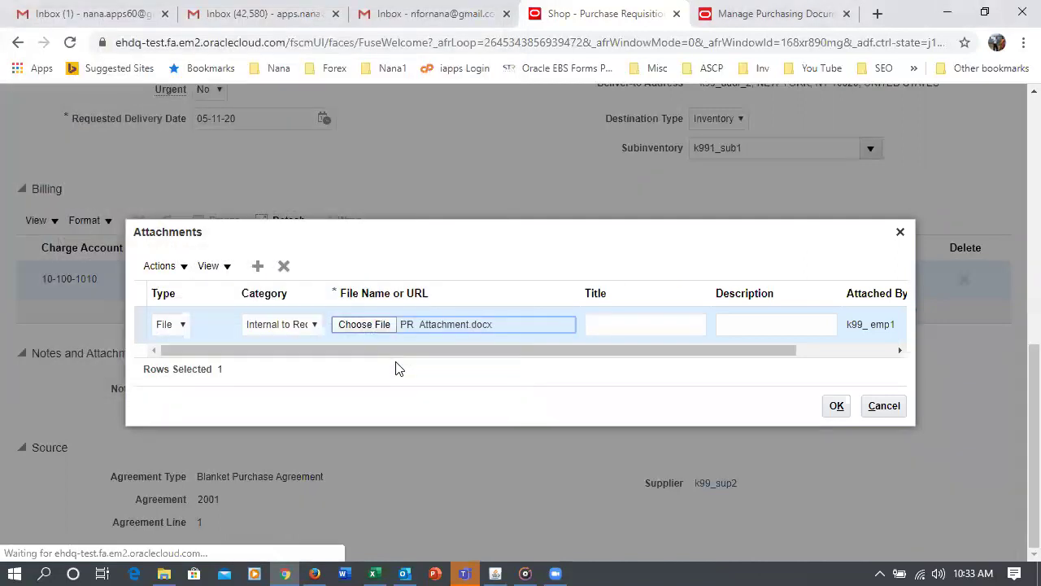
{"action": "left_click", "coordinate": [783, 323]}
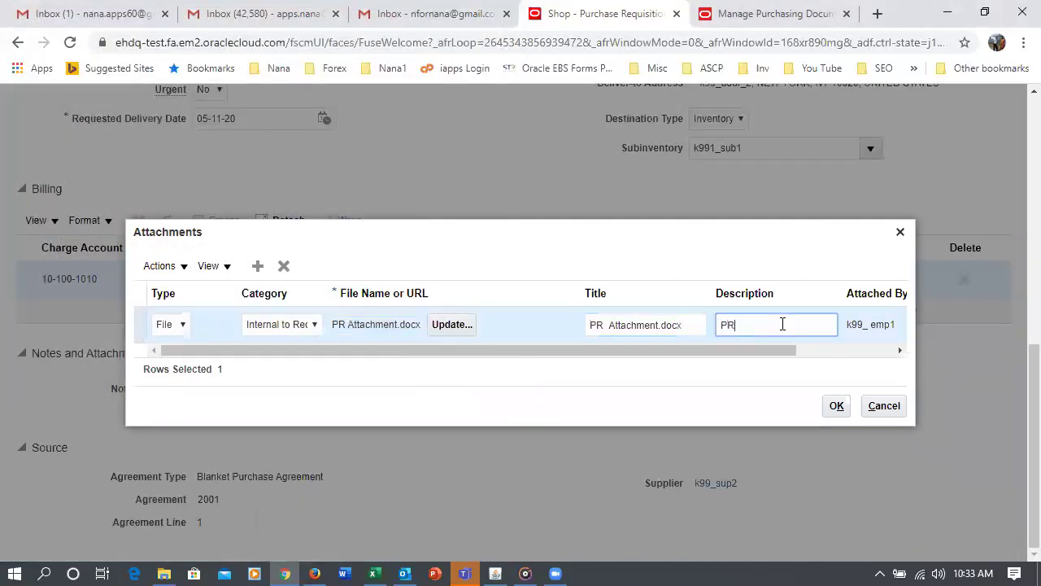
{"action": "type", "text": "PR attachment"}
{"action": "left_click", "coordinate": [843, 414]}
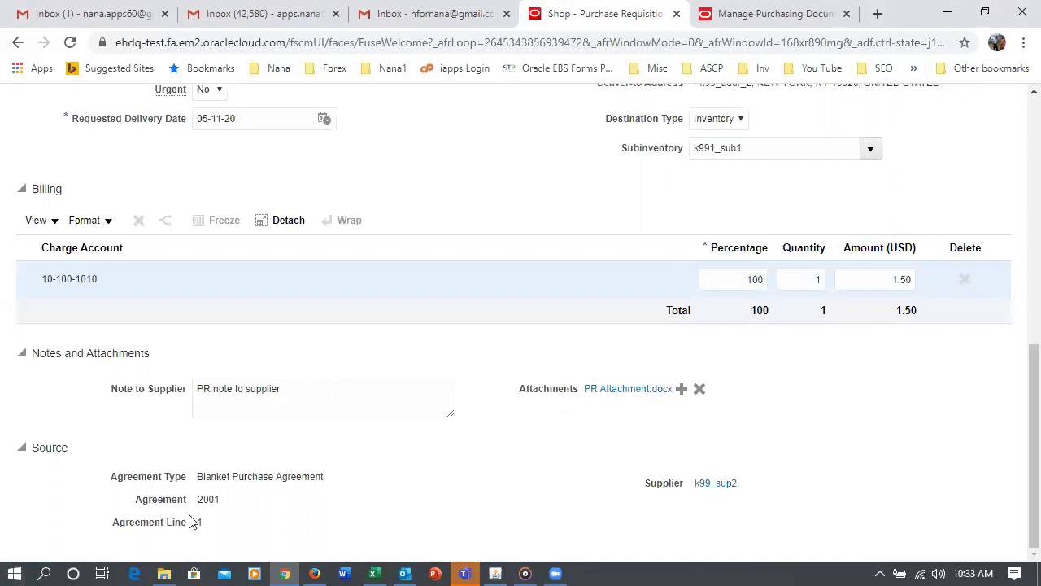
Submit the requisition for approval and dismiss the confirmation
{"action": "scroll", "coordinate": [603, 469], "scroll_direction": "up", "scroll_amount": 6}
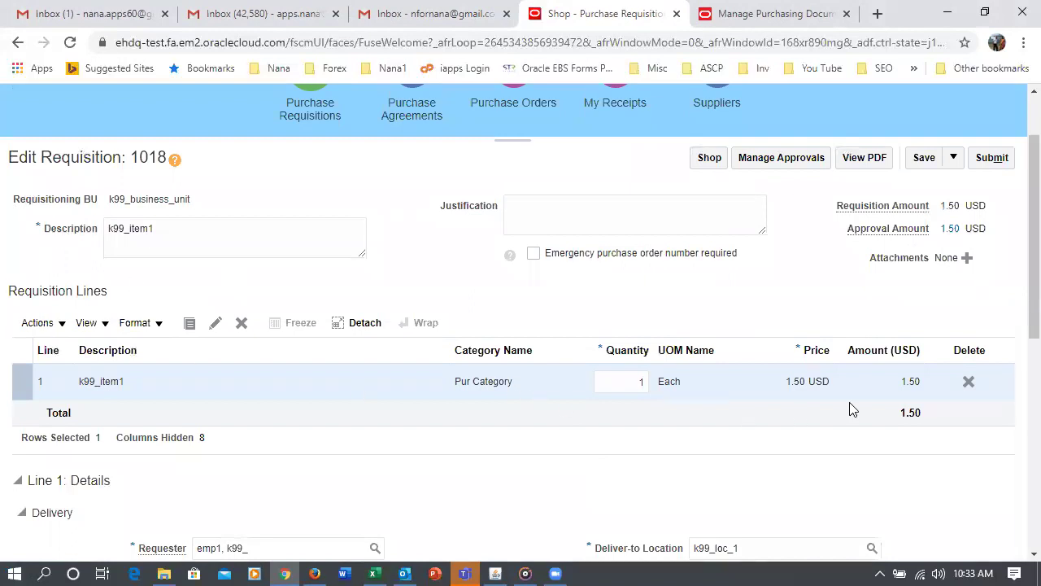
{"action": "left_click", "coordinate": [997, 157]}
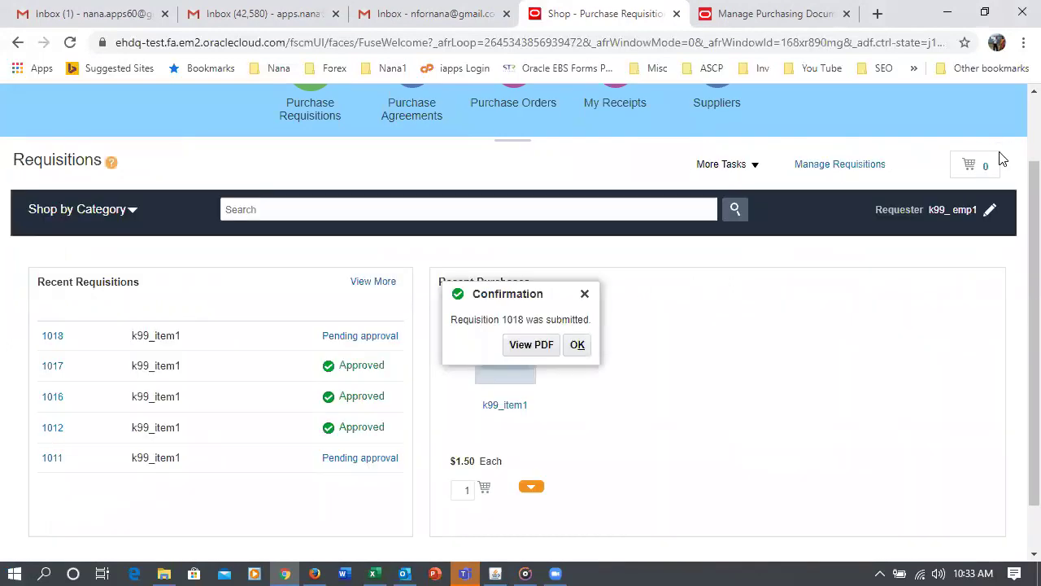
{"action": "left_click", "coordinate": [580, 346]}
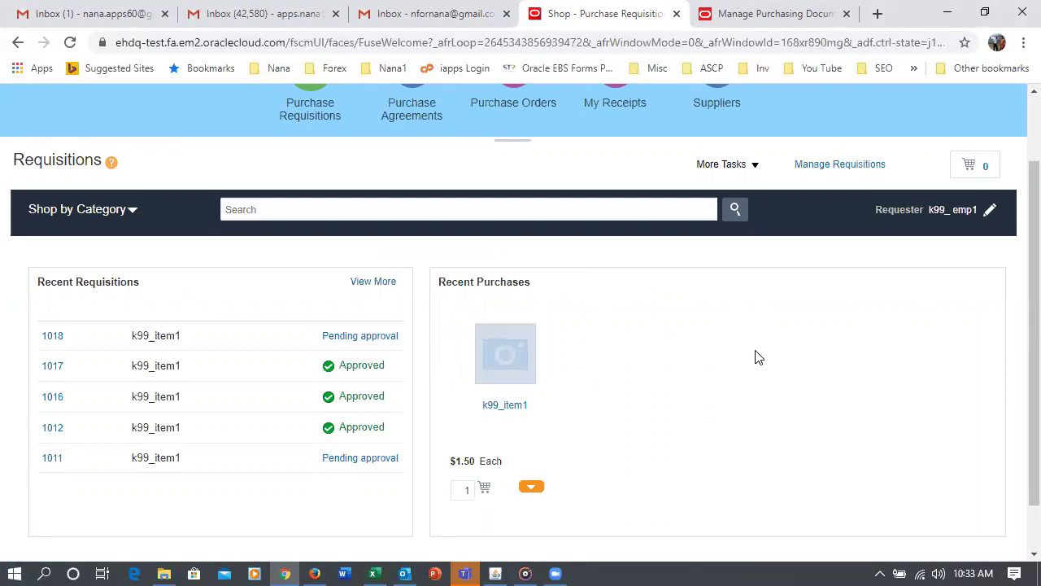
Open requisition 1018, examine the approval stages behind its line status, and return to the requisitions overview
{"action": "left_click", "coordinate": [47, 341]}
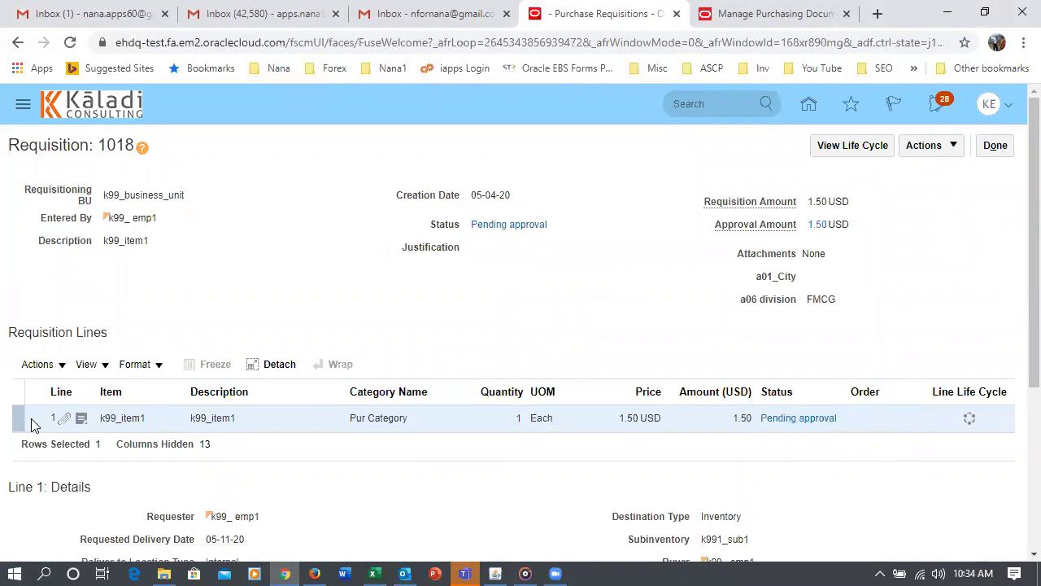
{"action": "left_click", "coordinate": [794, 420]}
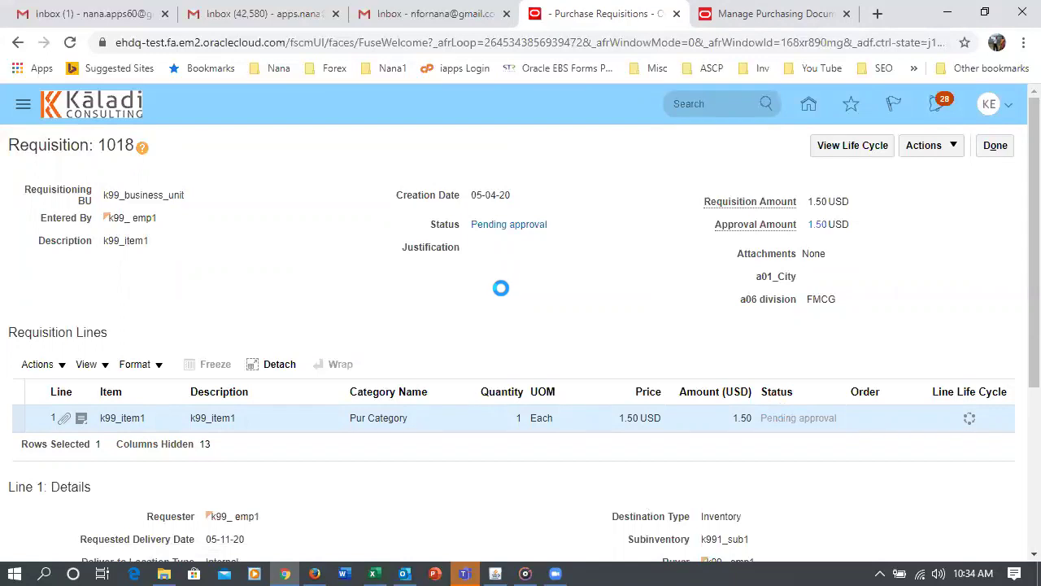
{"action": "scroll", "coordinate": [500, 285], "scroll_direction": "down", "scroll_amount": 3}
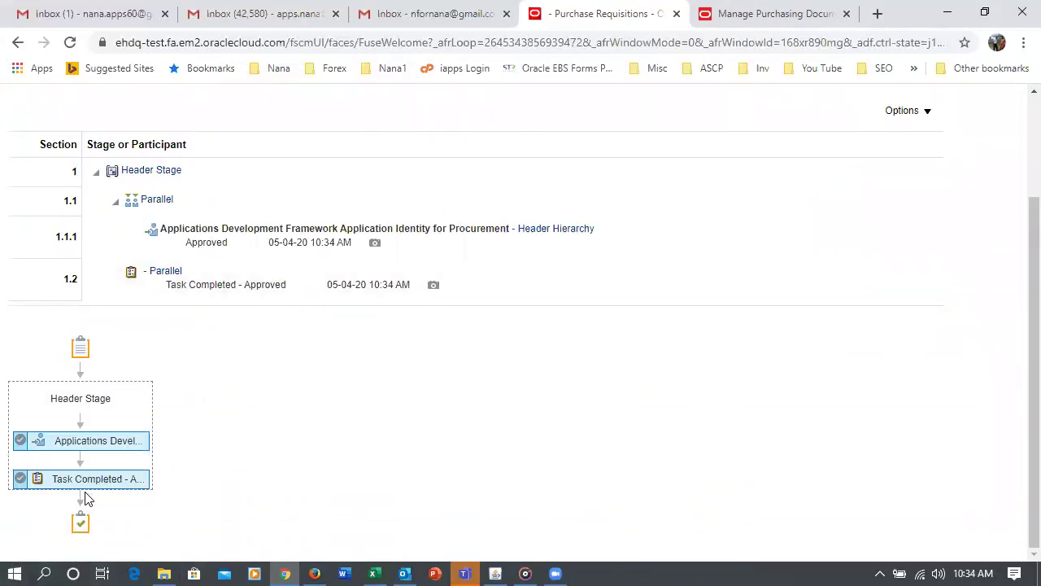
{"action": "scroll", "coordinate": [704, 487], "scroll_direction": "up", "scroll_amount": 3}
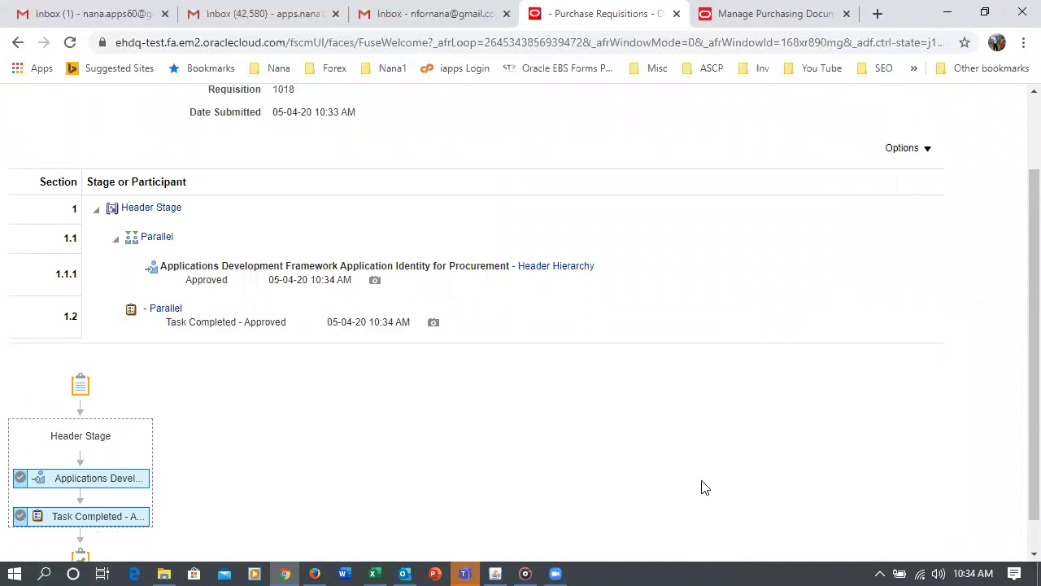
{"action": "left_click", "coordinate": [1004, 158]}
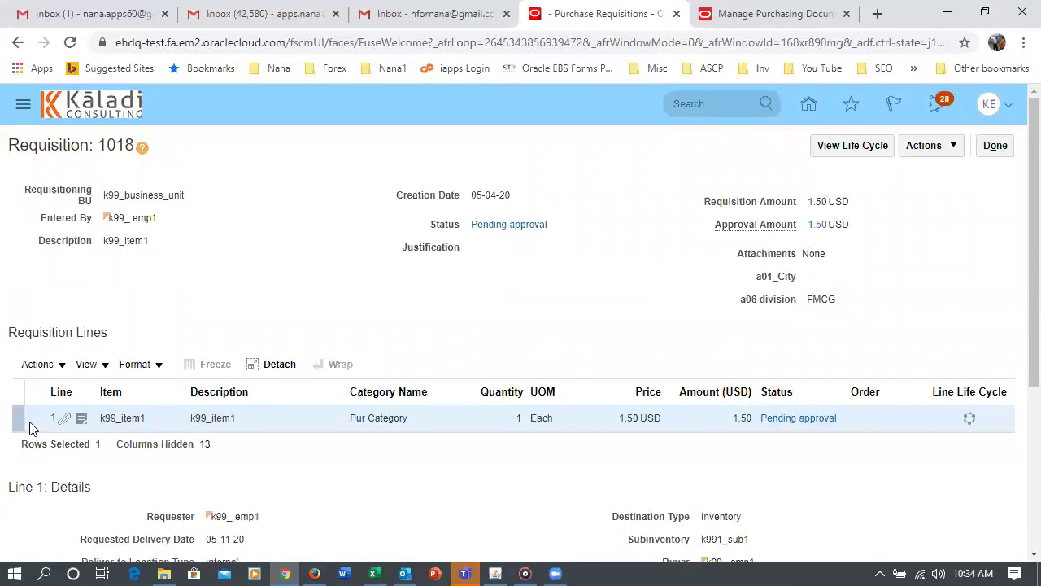
{"action": "left_click", "coordinate": [1000, 151]}
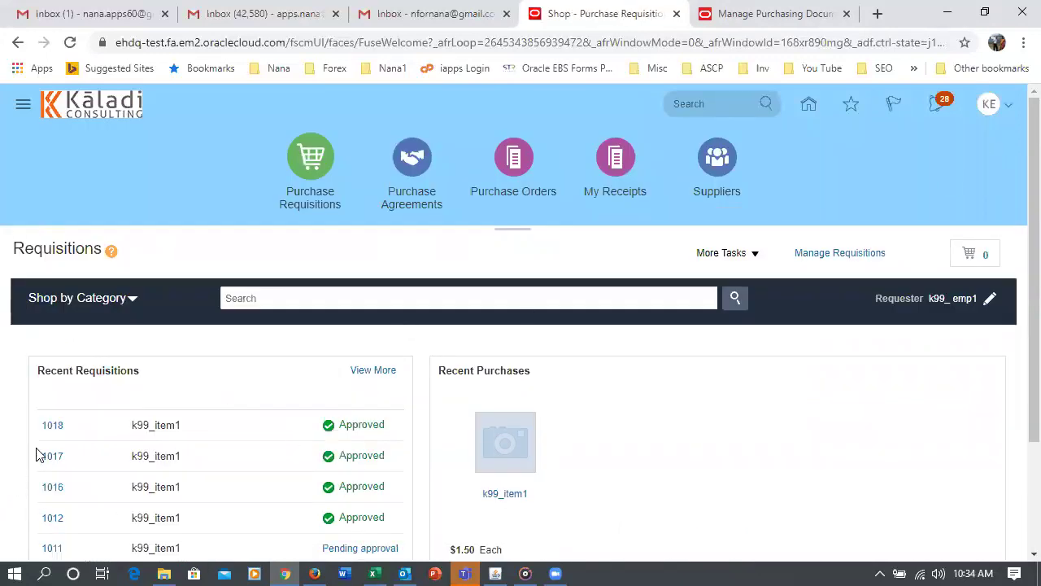
Reopen requisition 1018 to check its line for status and a generated order, and return to the overview
{"action": "left_click", "coordinate": [53, 427]}
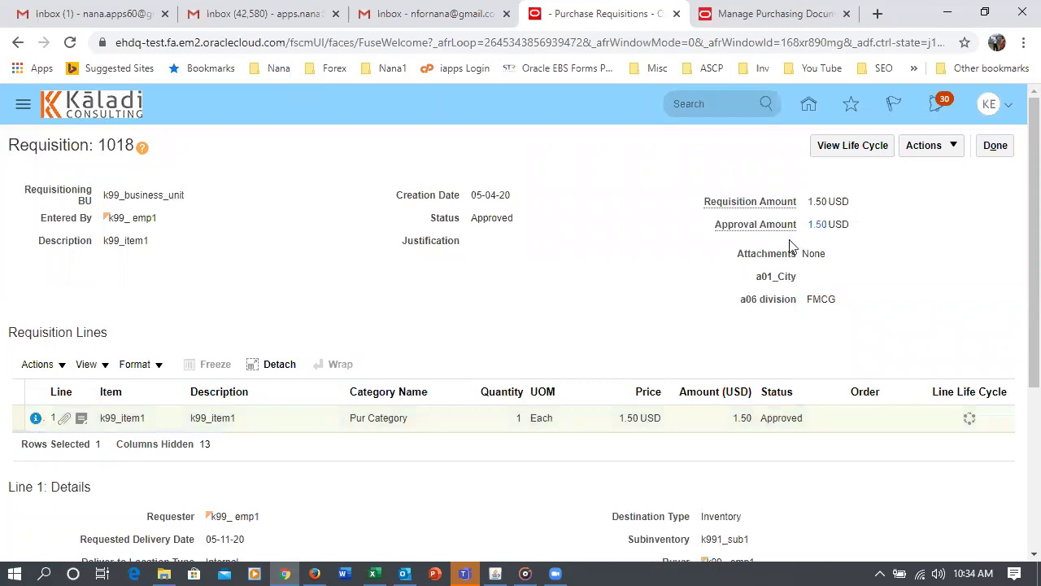
{"action": "left_click", "coordinate": [997, 145]}
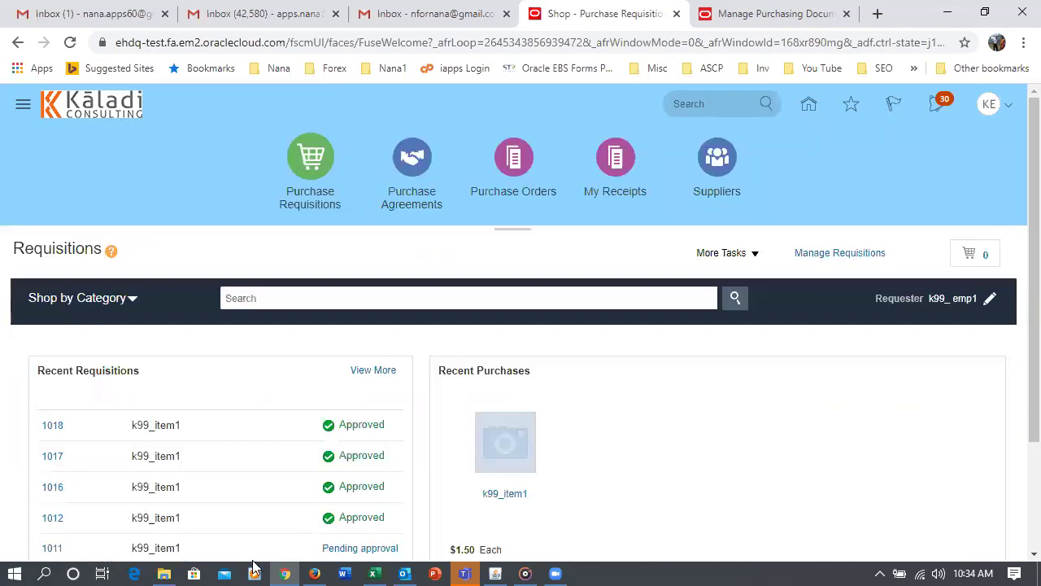
{"action": "left_click", "coordinate": [56, 425]}
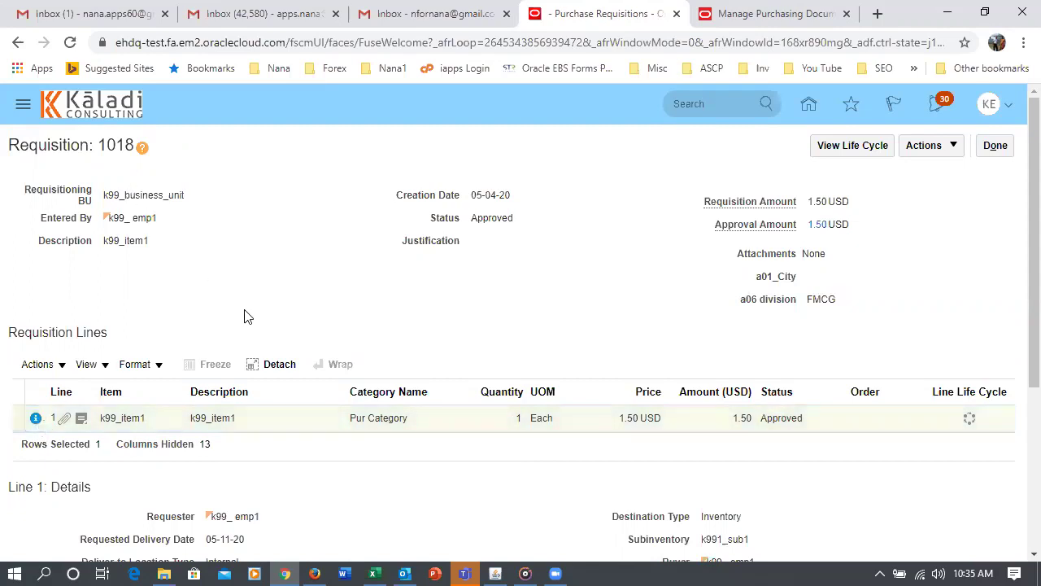
{"action": "left_click", "coordinate": [997, 152]}
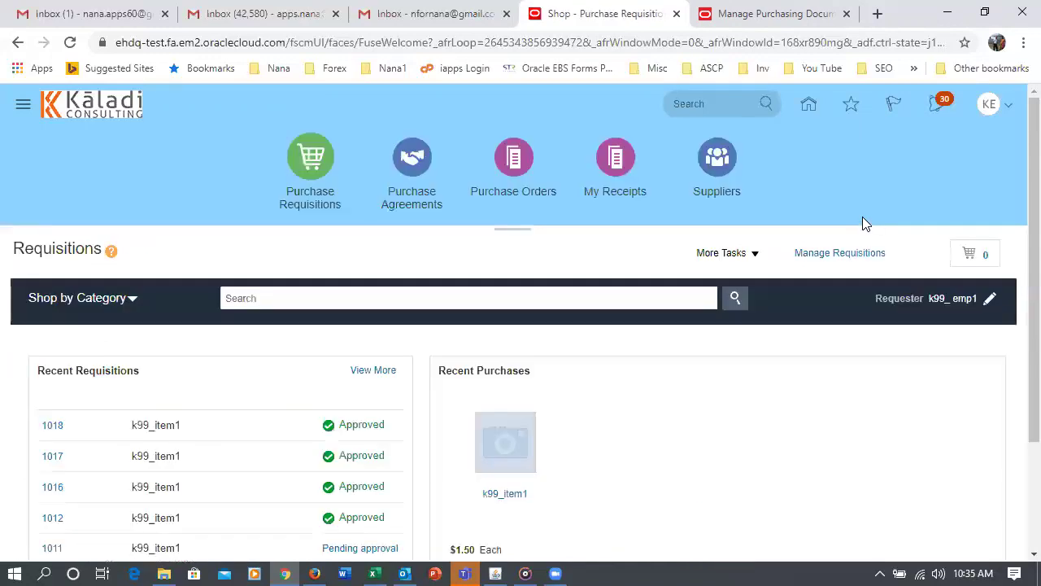
Switch to the purchase orders work area and open Process Requisitions
{"action": "left_click", "coordinate": [513, 158]}
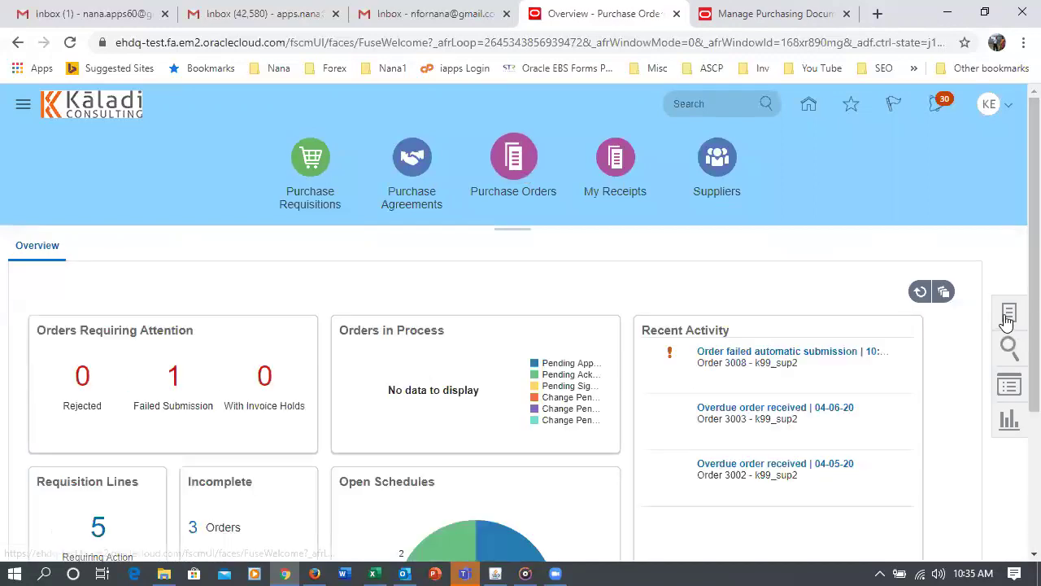
{"action": "left_click", "coordinate": [1008, 315]}
{"action": "left_click", "coordinate": [848, 258]}
Search the requisition lines requiring action for requisition 1018 with the buyer criterion cleared
{"action": "left_click", "coordinate": [292, 416]}
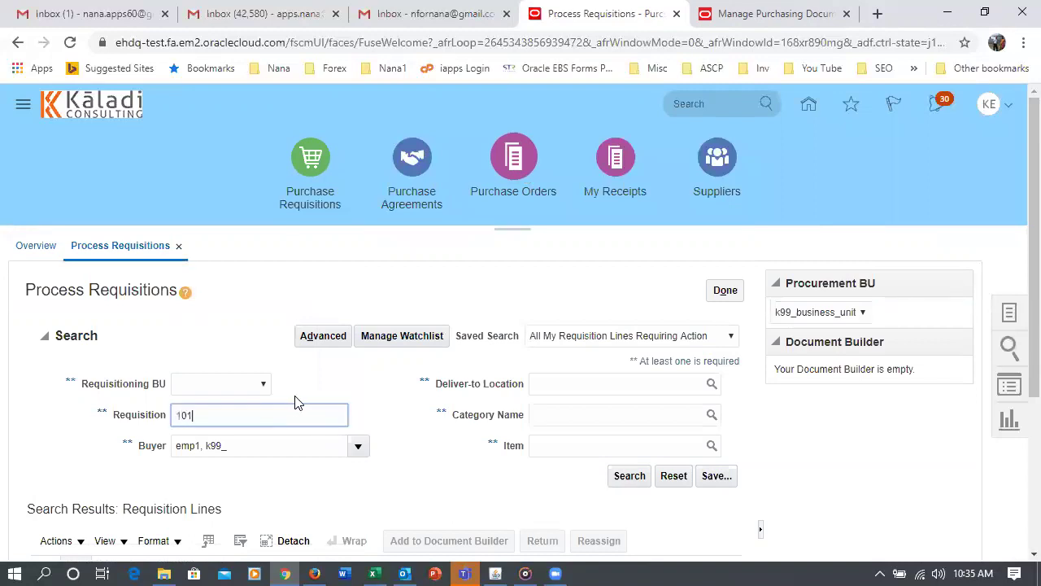
{"action": "key", "text": "Tab"}
{"action": "key", "text": "Home"}
{"action": "key", "text": "Delete"}
{"action": "key", "text": "Delete"}
{"action": "key", "text": "Delete"}
{"action": "key", "text": "Delete"}
{"action": "key", "text": "Delete"}
{"action": "key", "text": "Delete"}
{"action": "key", "text": "Delete"}
{"action": "key", "text": "Delete"}
{"action": "key", "text": "Delete"}
{"action": "key", "text": "Delete"}
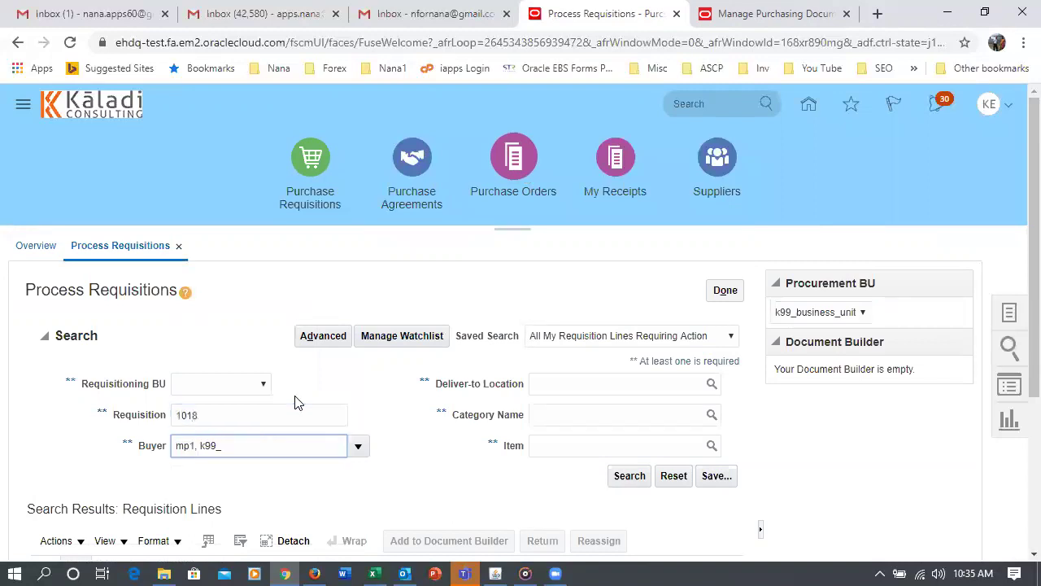
{"action": "left_click", "coordinate": [628, 482]}
{"action": "scroll", "coordinate": [598, 490], "scroll_direction": "down", "scroll_amount": 2}
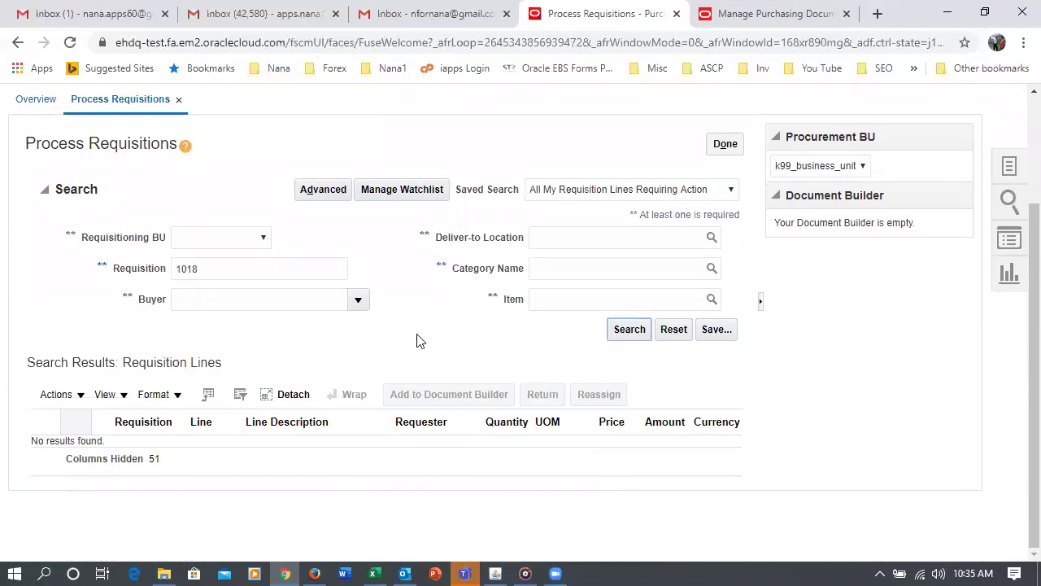
{"action": "left_click", "coordinate": [630, 329]}
{"action": "scroll", "coordinate": [643, 335], "scroll_direction": "up", "scroll_amount": 2}
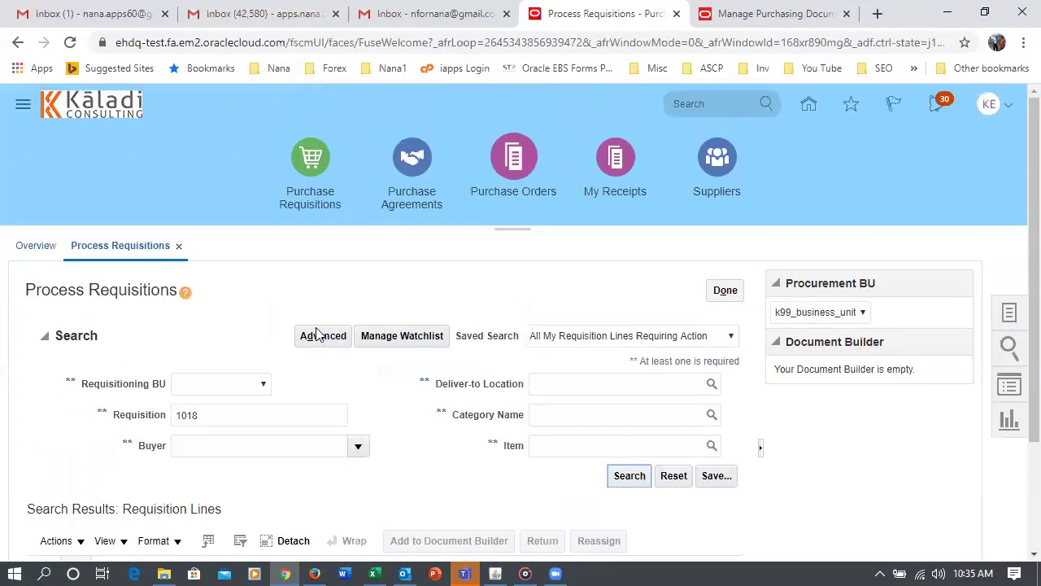
Close Process Requisitions and open Manage Orders from the purchase orders tasks
{"action": "left_click", "coordinate": [177, 253]}
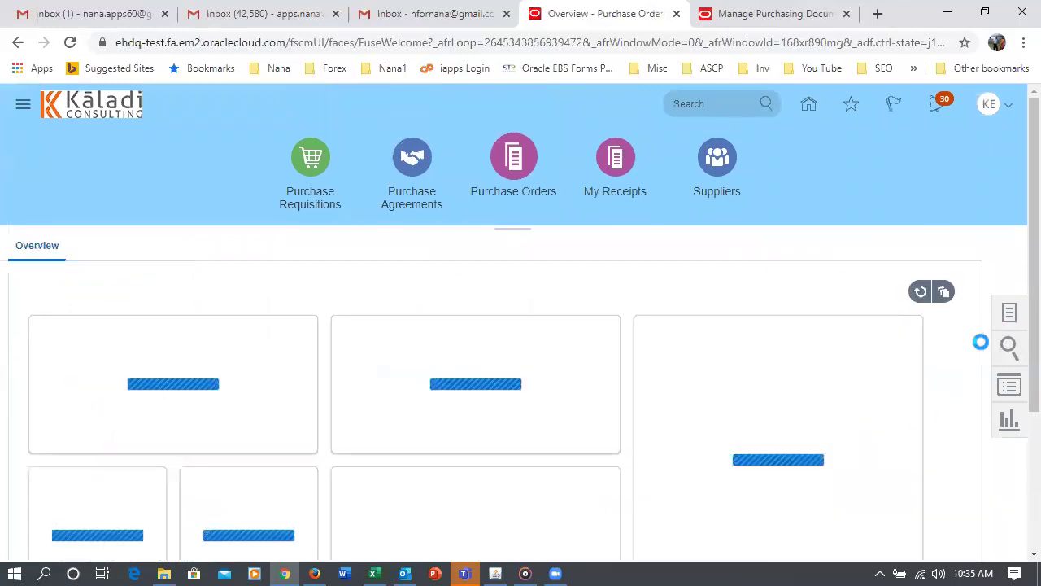
{"action": "left_click", "coordinate": [1010, 317]}
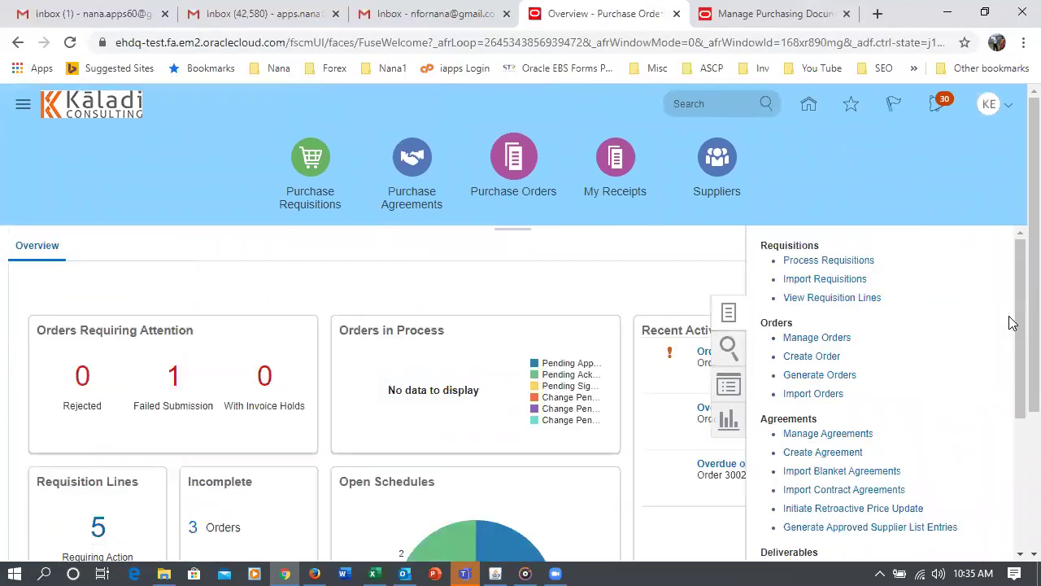
{"action": "left_click", "coordinate": [826, 342]}
Search the order headers for requisition 1018 with the buyer criterion cleared
{"action": "left_click", "coordinate": [771, 459]}
{"action": "type", "text": "10178"}
{"action": "key", "text": "Tab"}
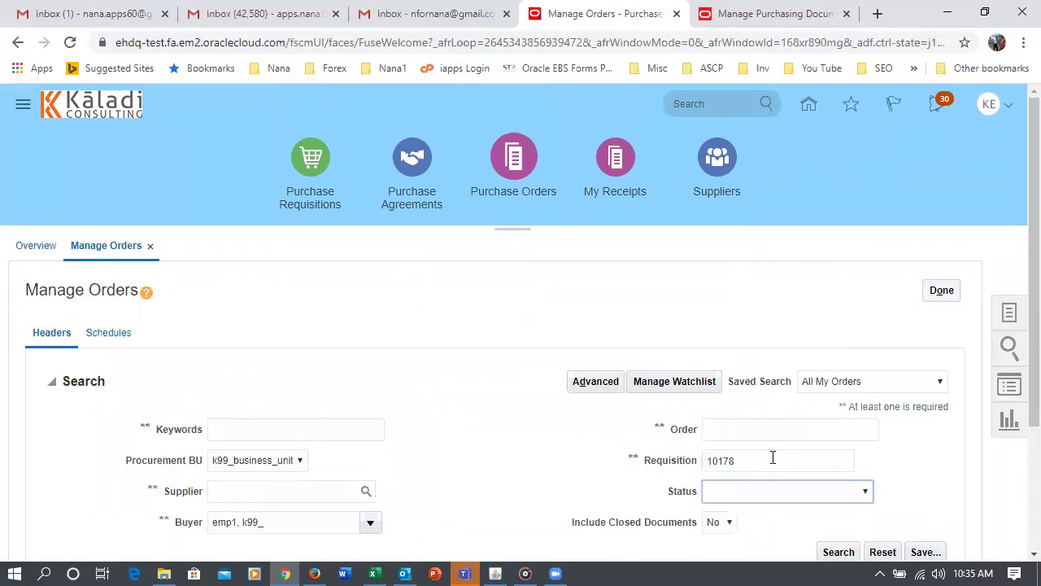
{"action": "left_click", "coordinate": [279, 518]}
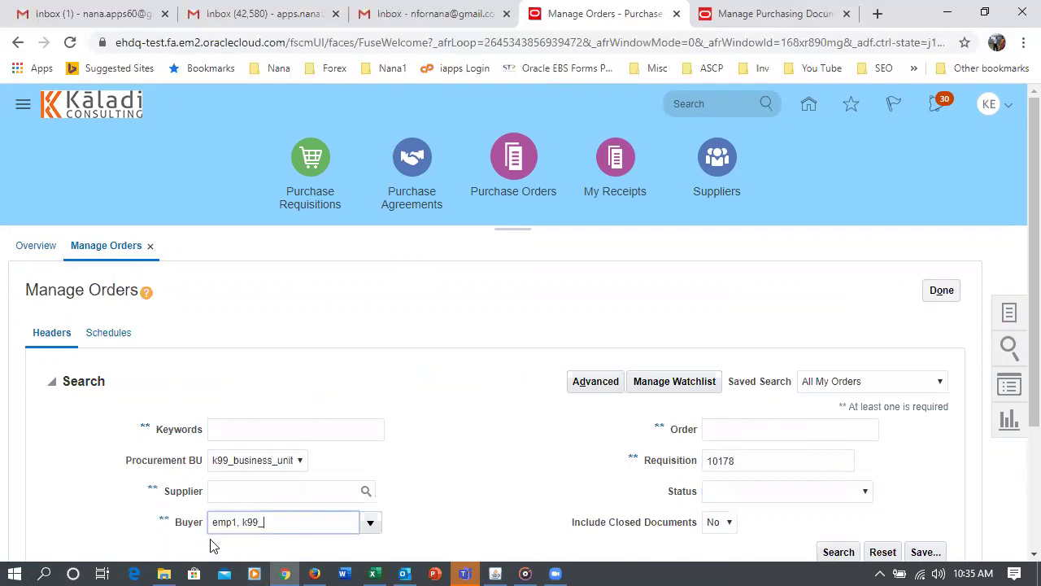
{"action": "scroll", "coordinate": [209, 541], "scroll_direction": "down", "scroll_amount": 1}
{"action": "key", "text": "BackSpace"}
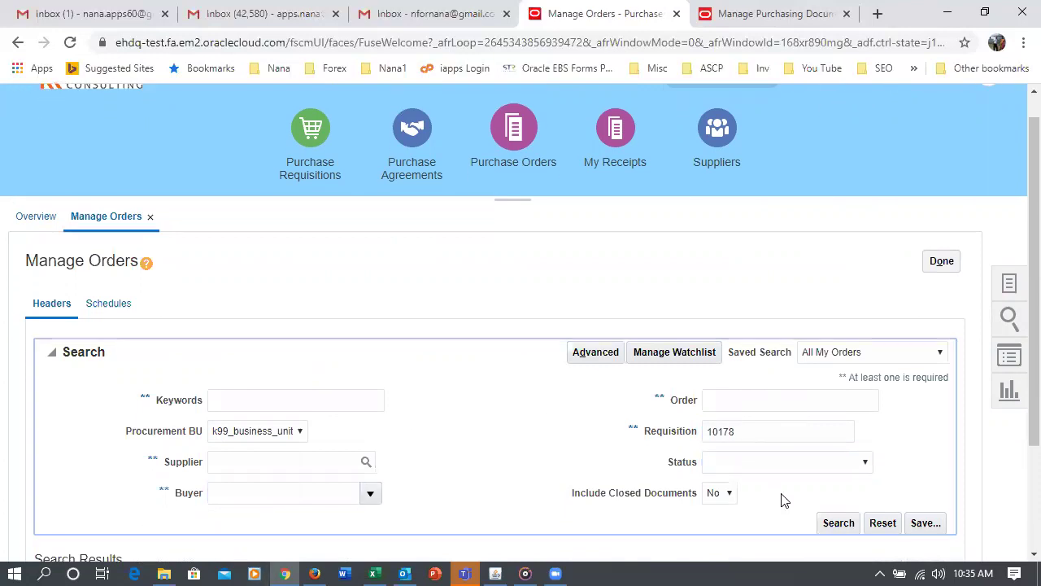
{"action": "left_click", "coordinate": [838, 523]}
{"action": "double_click", "coordinate": [798, 440]}
{"action": "type", "text": "1018"}
{"action": "key", "text": "Tab"}
{"action": "left_click", "coordinate": [839, 523]}
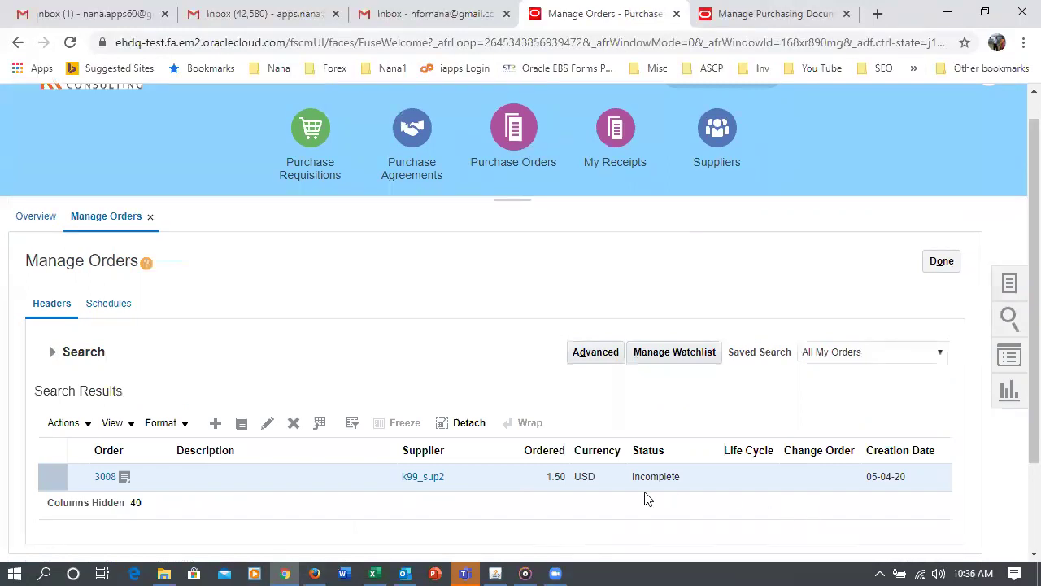
Open the purchase order found for requisition 1018 and view the attachments on its k99_item1 line
{"action": "left_click_drag", "start_coordinate": [650, 478], "coordinate": [675, 480]}
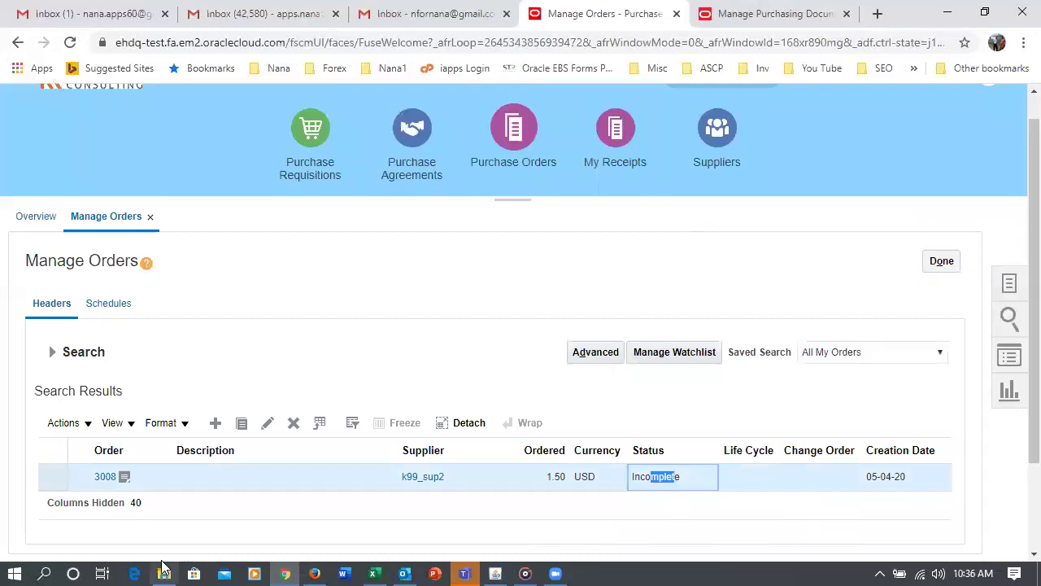
{"action": "left_click", "coordinate": [101, 481]}
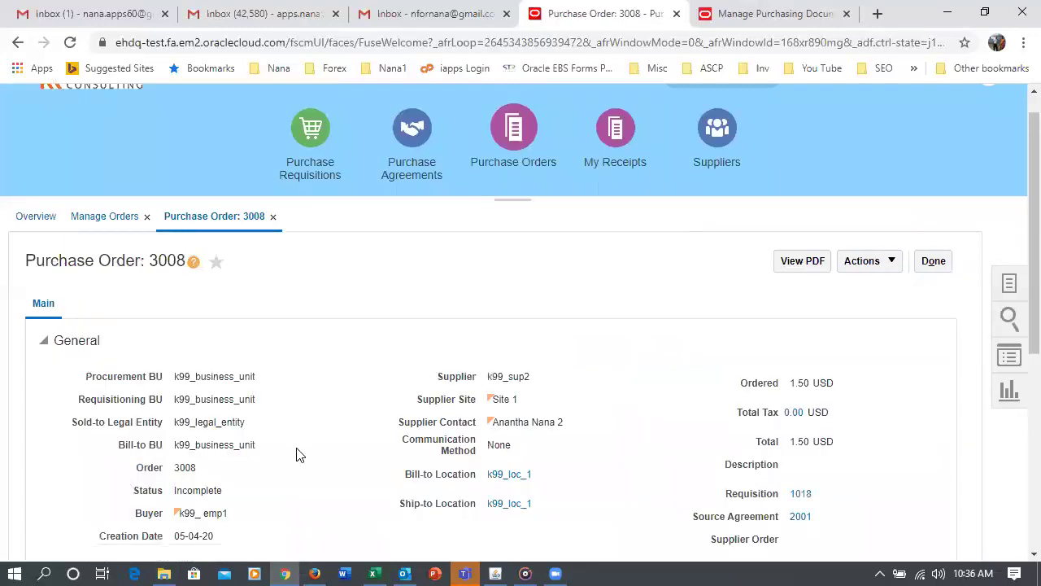
{"action": "scroll", "coordinate": [297, 453], "scroll_direction": "down", "scroll_amount": 5}
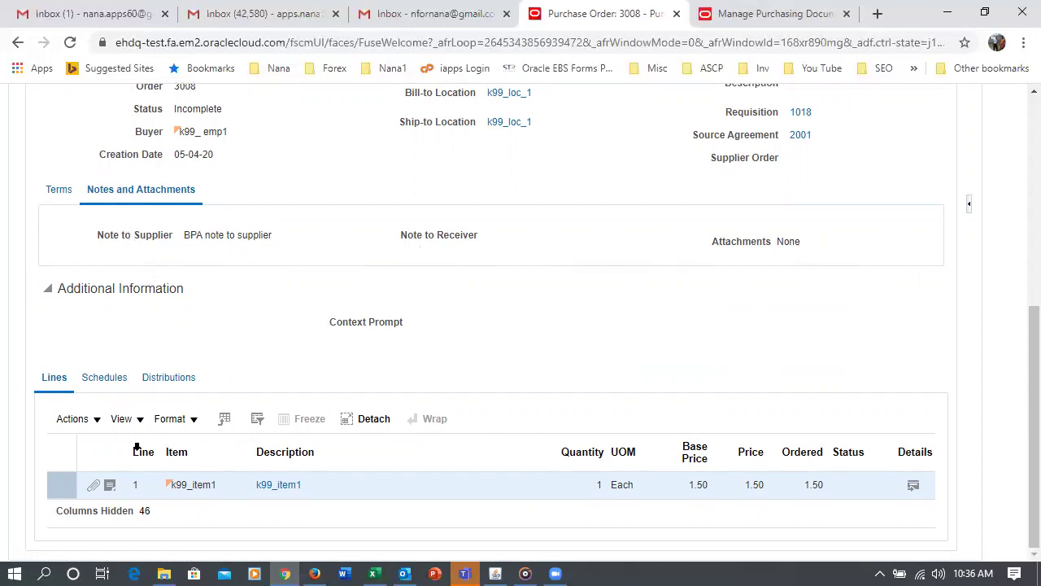
{"action": "left_click", "coordinate": [92, 488]}
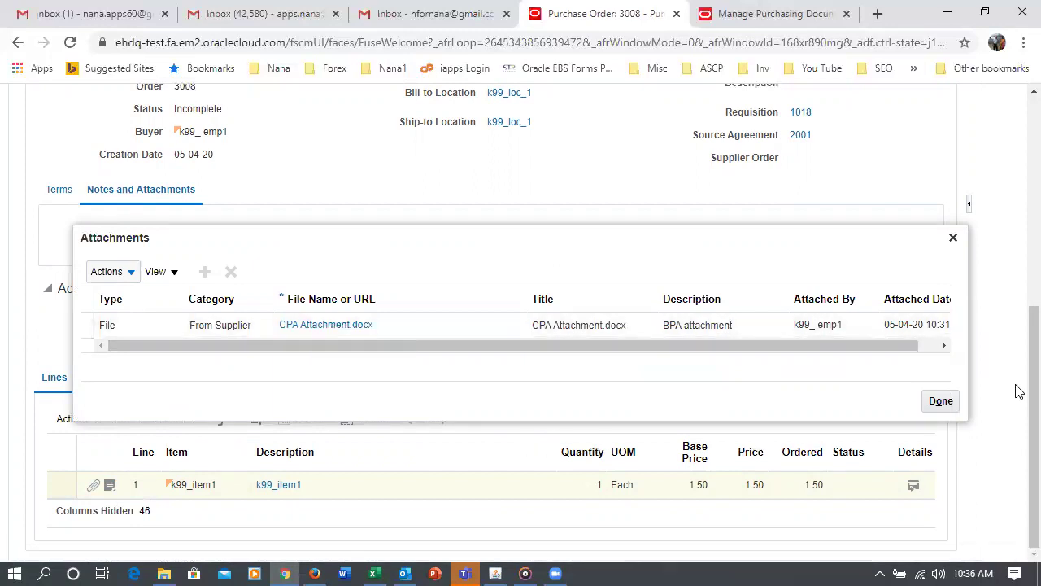
{"action": "left_click", "coordinate": [936, 403]}
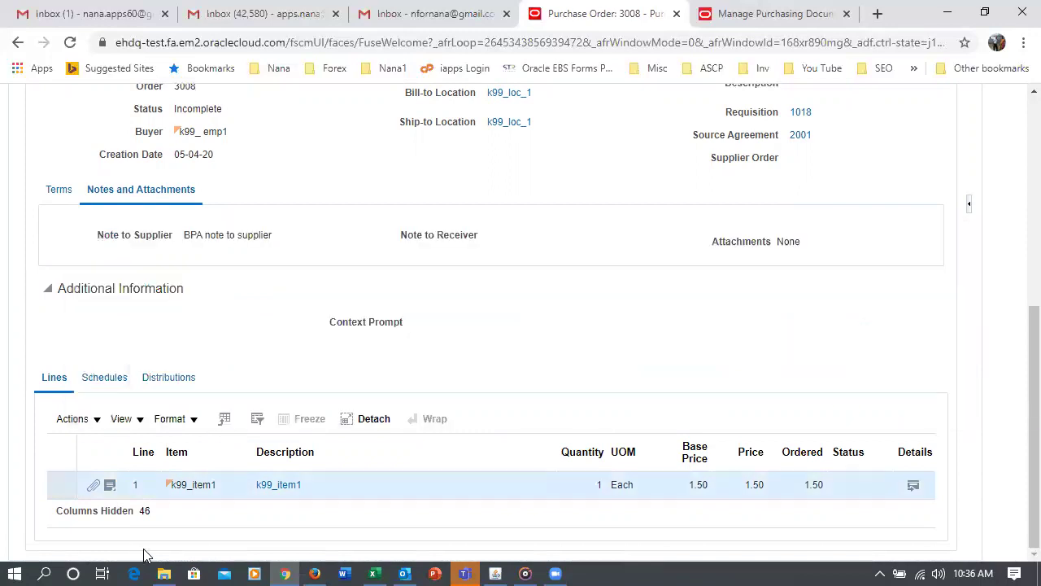
Examine the note to supplier on the order's k99_item1 line and close it
{"action": "left_click", "coordinate": [109, 485]}
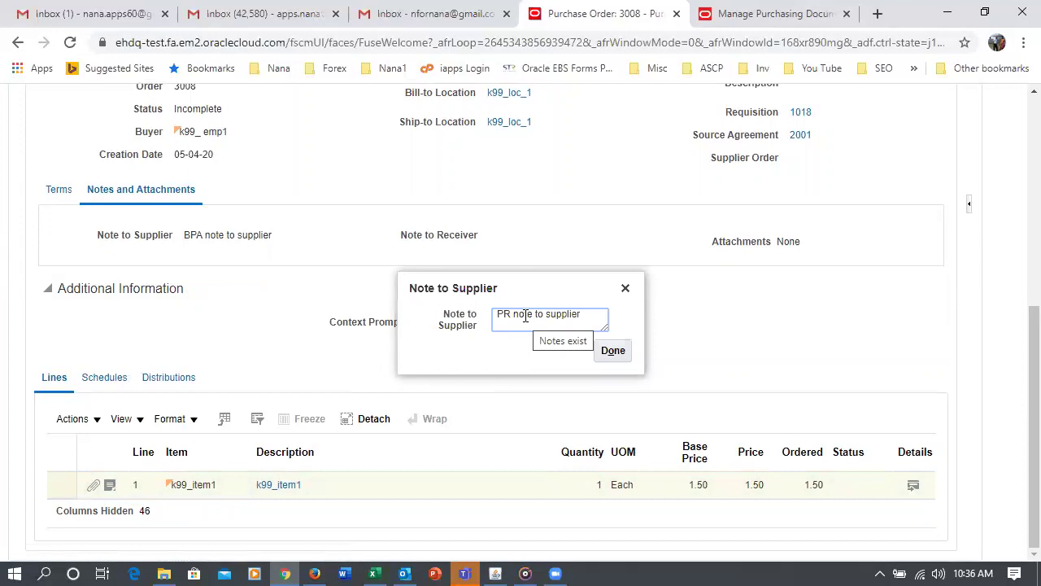
{"action": "left_click_drag", "start_coordinate": [576, 317], "coordinate": [508, 323]}
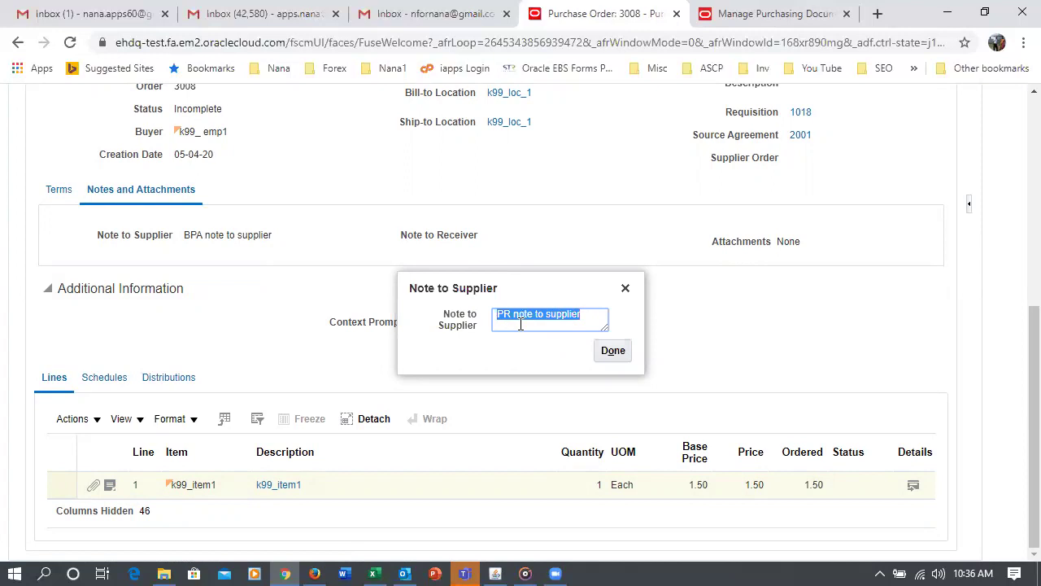
{"action": "left_click", "coordinate": [520, 324]}
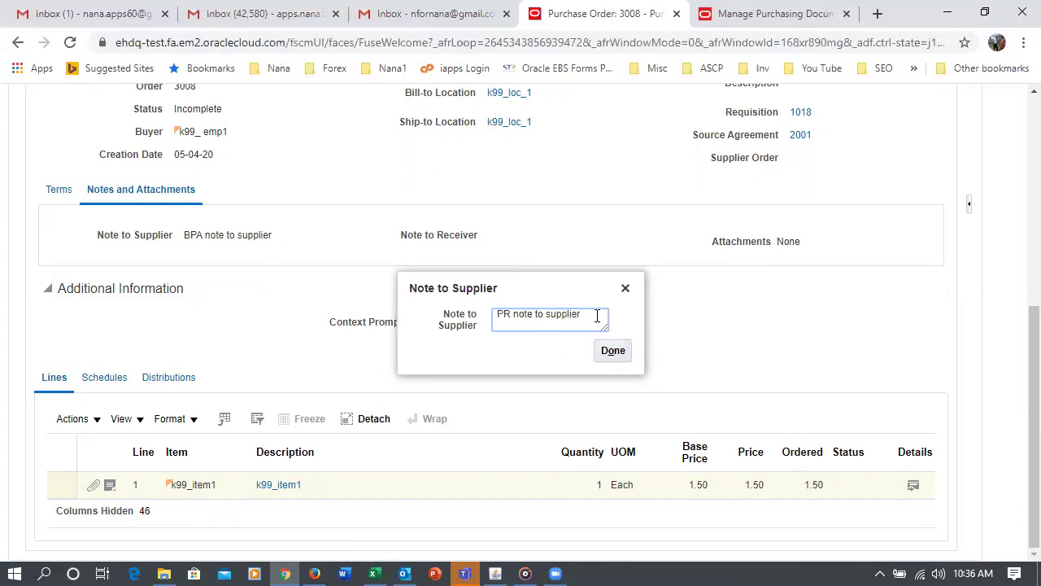
{"action": "left_click_drag", "start_coordinate": [597, 316], "coordinate": [486, 332]}
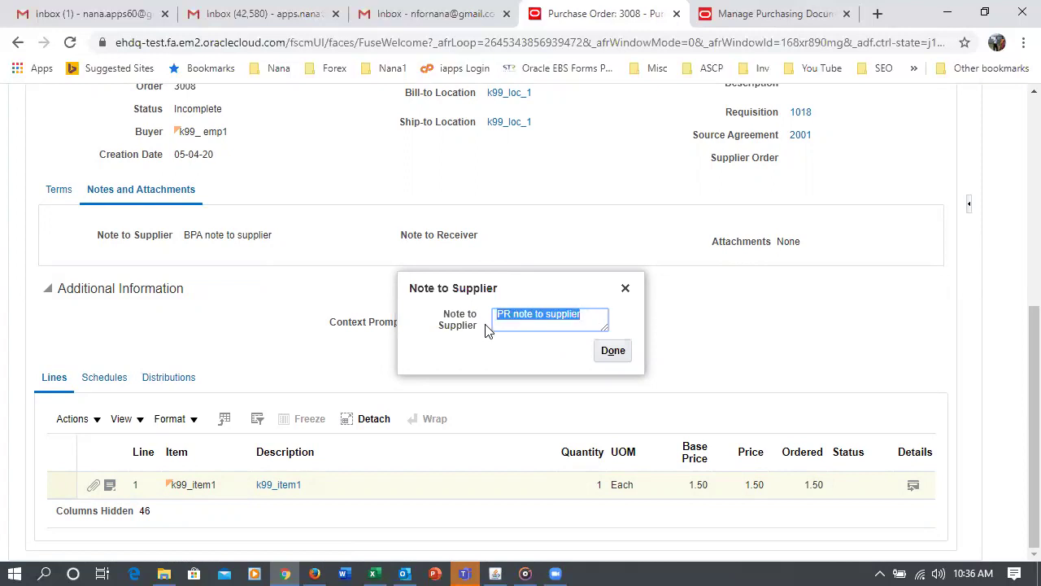
{"action": "left_click", "coordinate": [610, 353]}
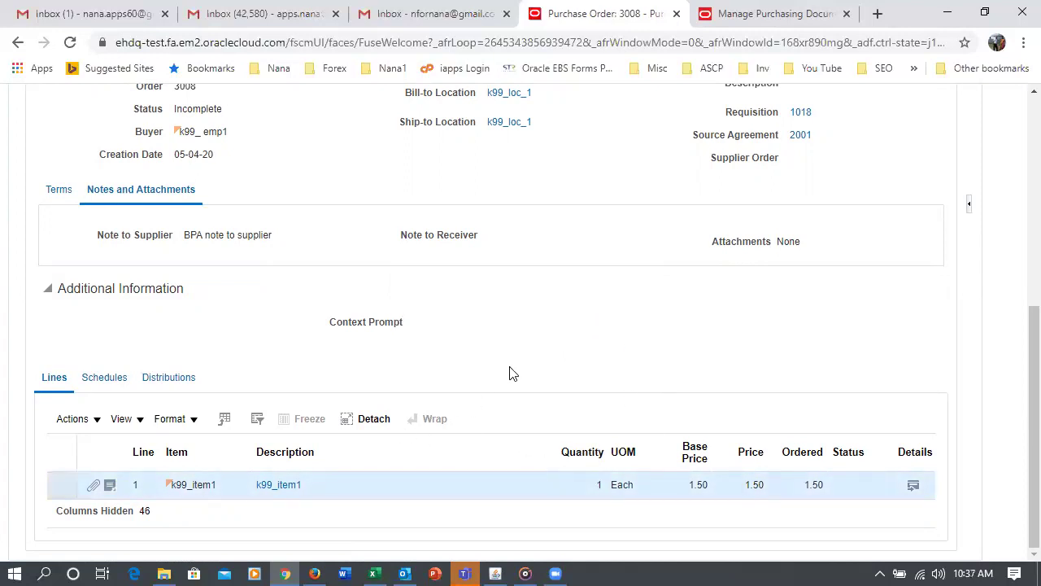
Open the purchase order for editing and validate it
{"action": "scroll", "coordinate": [512, 374], "scroll_direction": "up", "scroll_amount": 4}
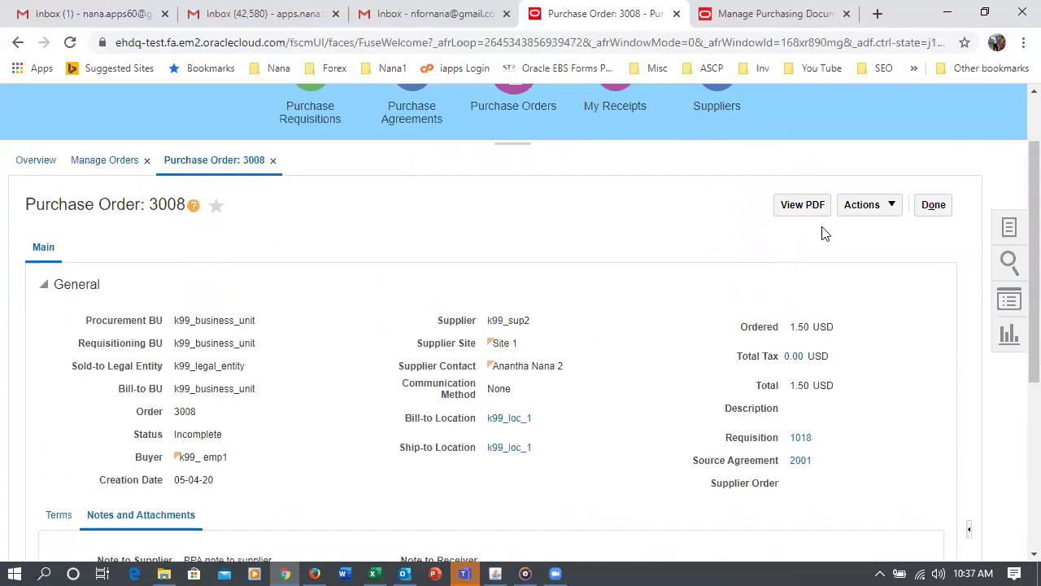
{"action": "left_click", "coordinate": [863, 206]}
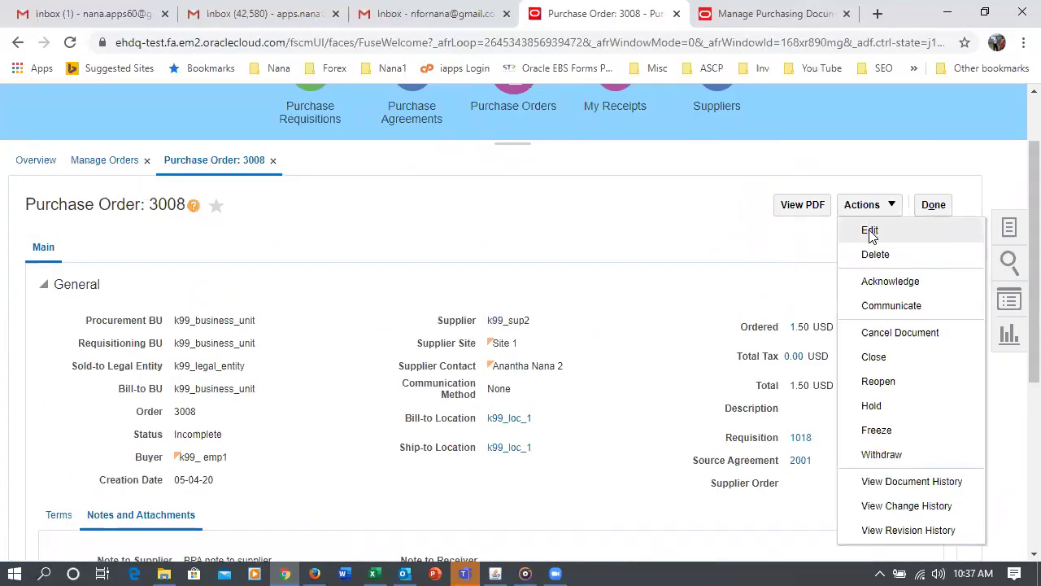
{"action": "left_click", "coordinate": [869, 232]}
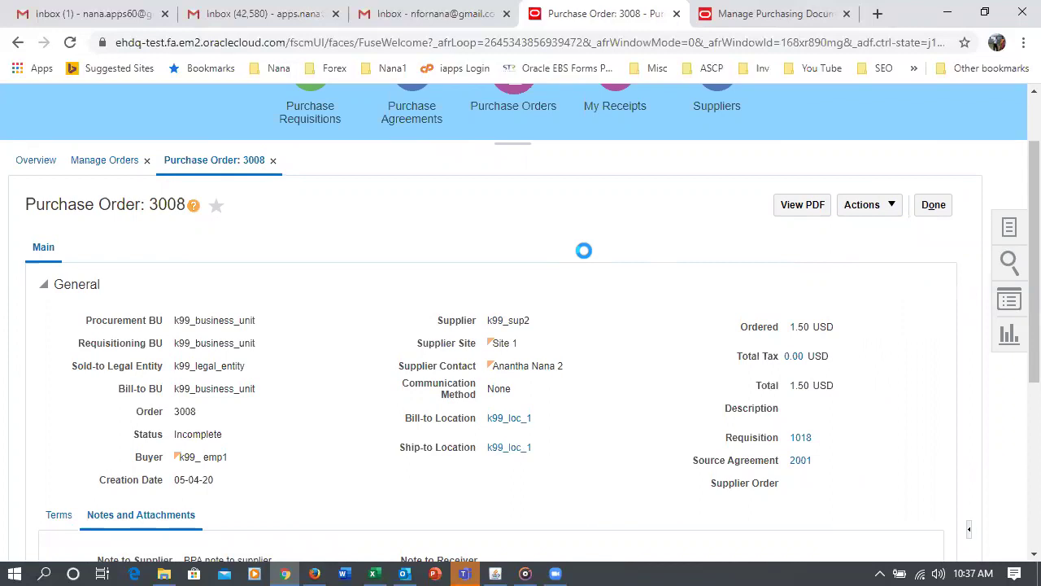
{"action": "left_click", "coordinate": [755, 209]}
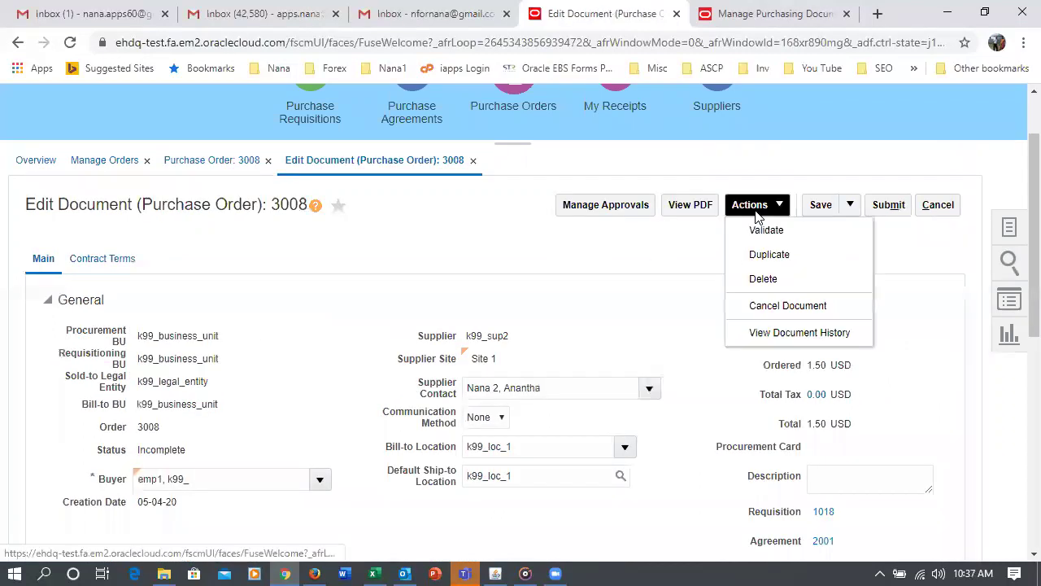
{"action": "left_click", "coordinate": [764, 232]}
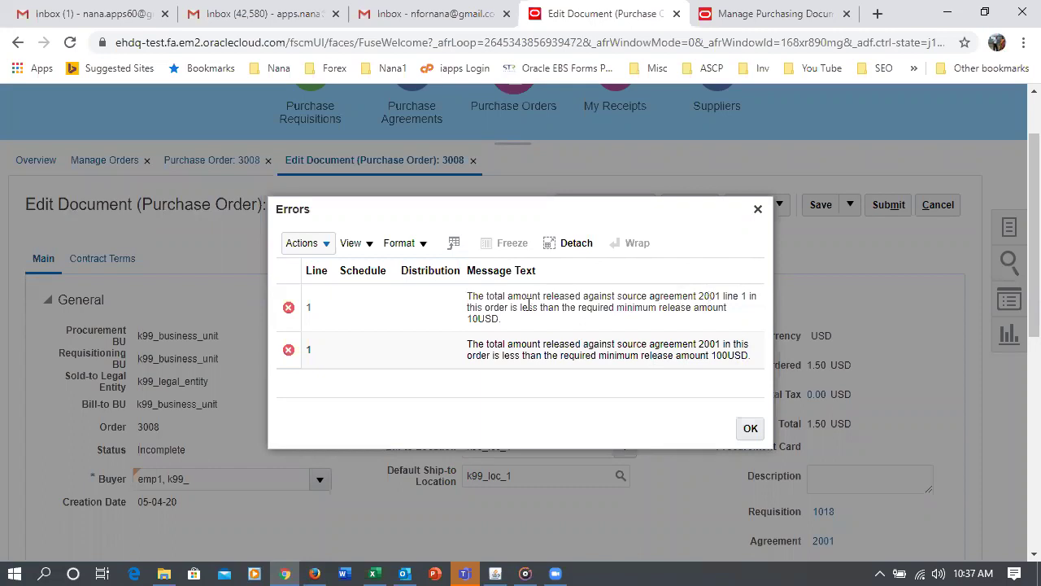
Read the validation messages for line 1 of the order and dismiss them
{"action": "left_click_drag", "start_coordinate": [497, 300], "coordinate": [510, 333]}
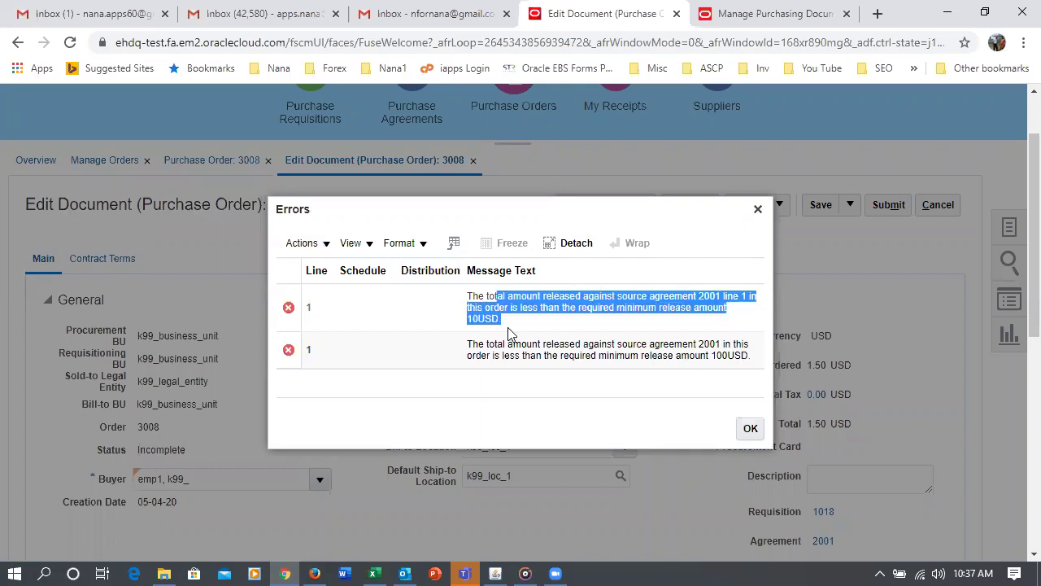
{"action": "left_click", "coordinate": [527, 350]}
{"action": "left_click_drag", "start_coordinate": [528, 345], "coordinate": [764, 361]}
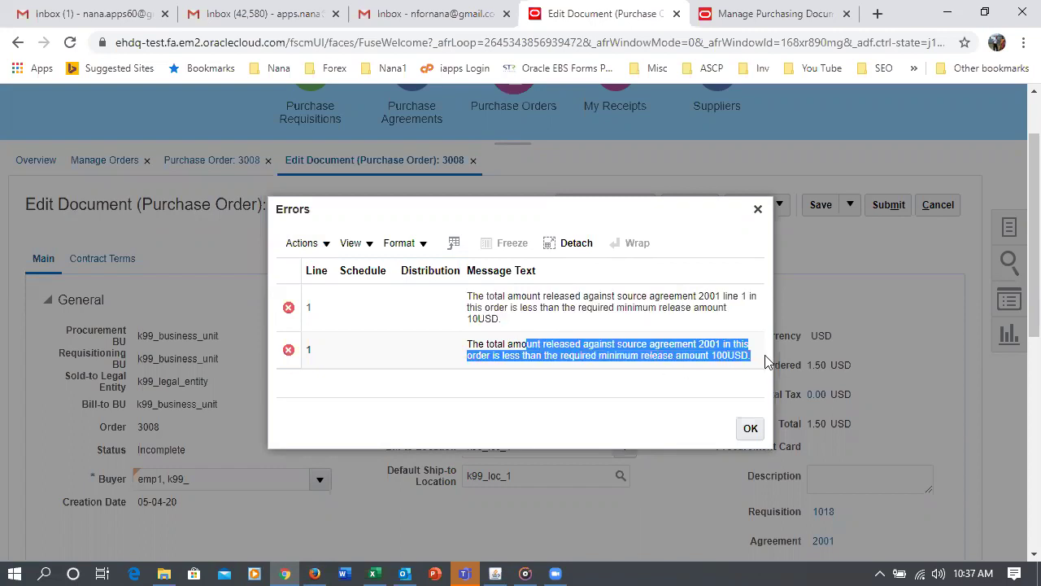
{"action": "left_click", "coordinate": [682, 334]}
{"action": "left_click", "coordinate": [747, 430]}
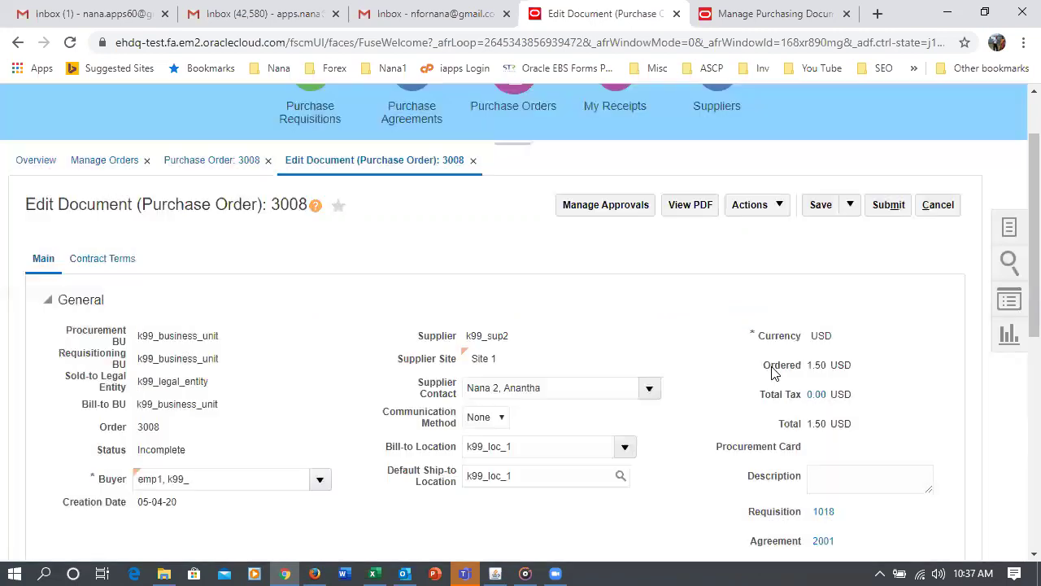
Set the quantity of the order's k99_item1 line to 15
{"action": "scroll", "coordinate": [772, 375], "scroll_direction": "down", "scroll_amount": 6}
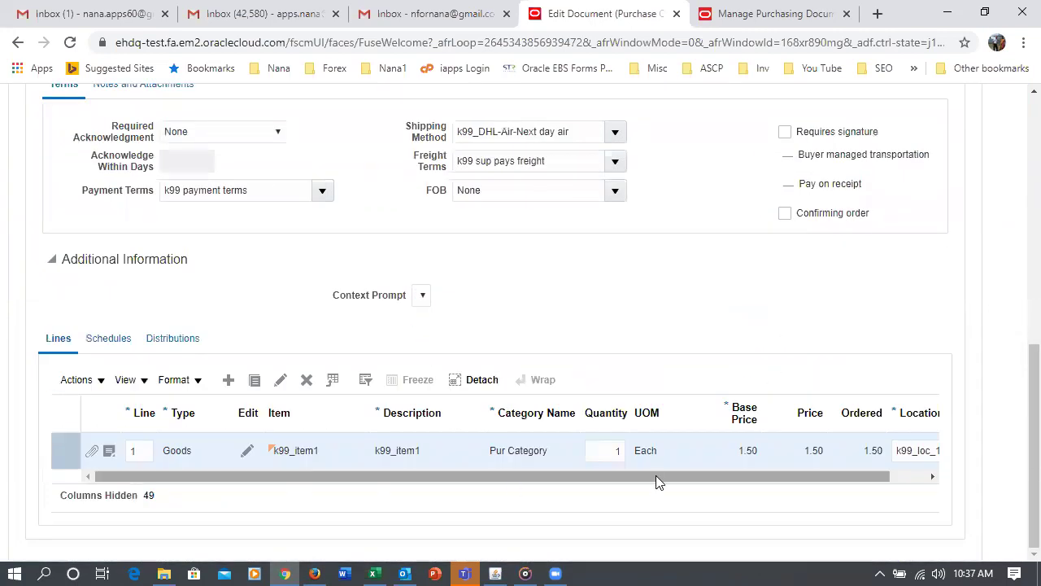
{"action": "left_click", "coordinate": [610, 449]}
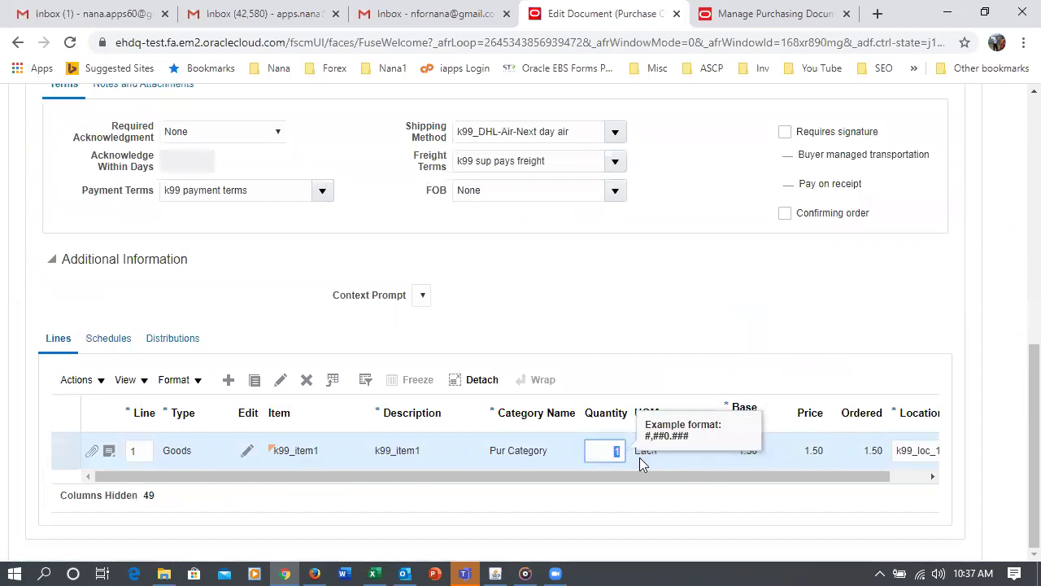
{"action": "type", "text": "5"}
{"action": "key", "text": "Tab"}
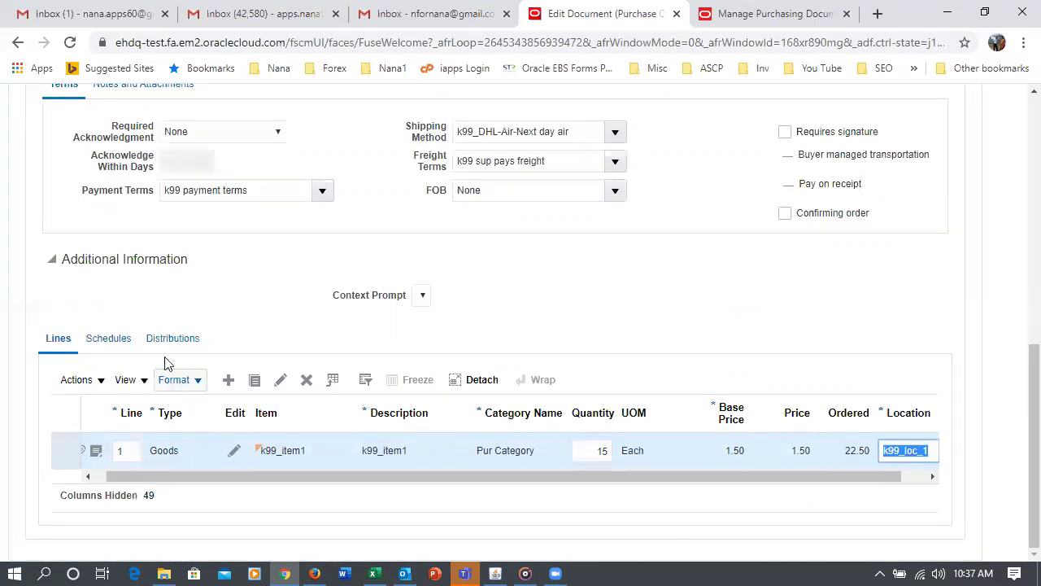
Check the order's distributions for the updated quantity and return to the lines
{"action": "left_click", "coordinate": [127, 345]}
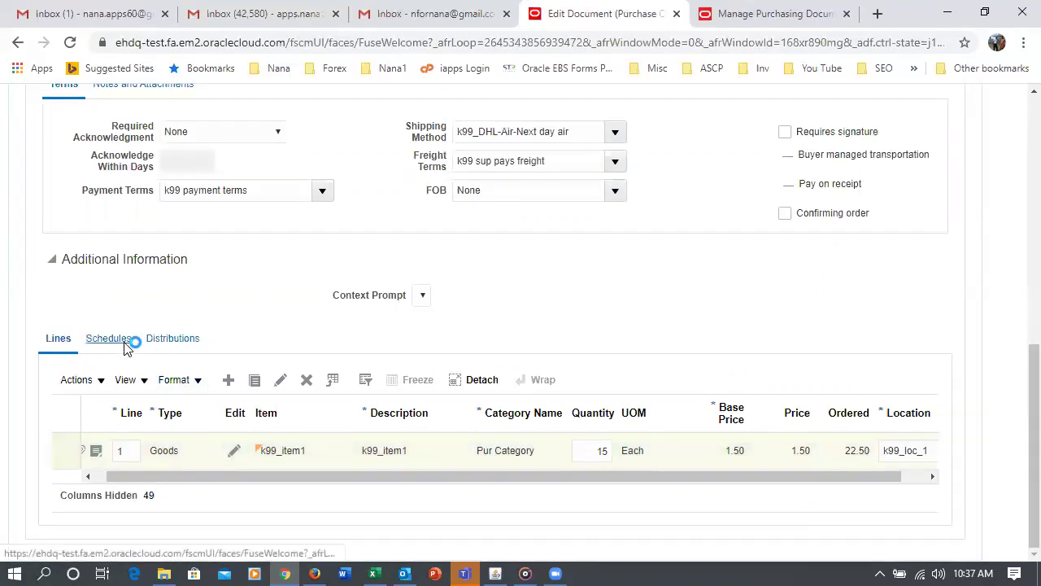
{"action": "left_click", "coordinate": [186, 354]}
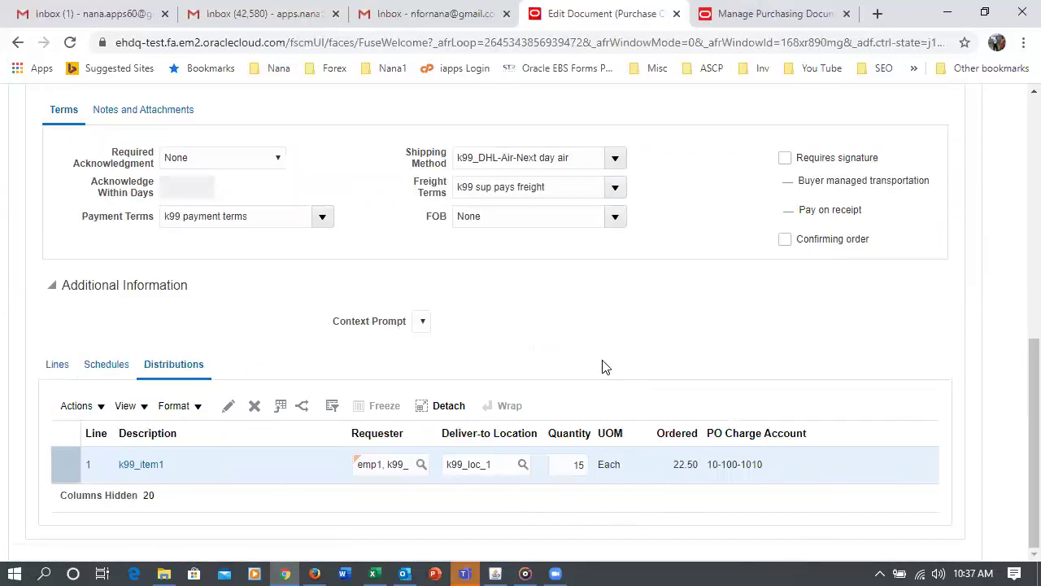
{"action": "left_click", "coordinate": [53, 367]}
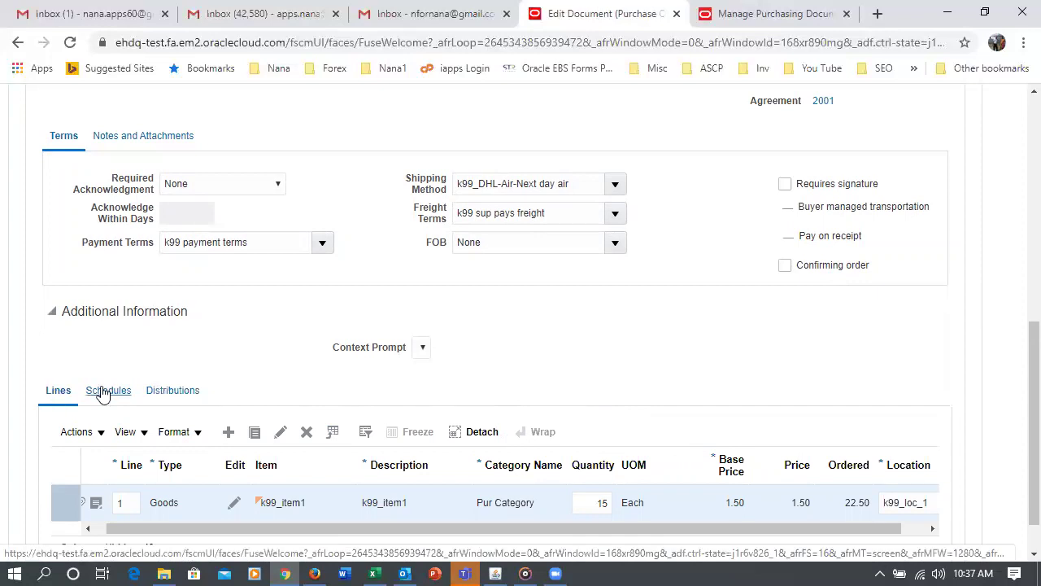
Save the edited purchase order, validate it again, and dismiss the validation results
{"action": "scroll", "coordinate": [801, 370], "scroll_direction": "up", "scroll_amount": 4}
{"action": "scroll", "coordinate": [800, 370], "scroll_direction": "up", "scroll_amount": 3}
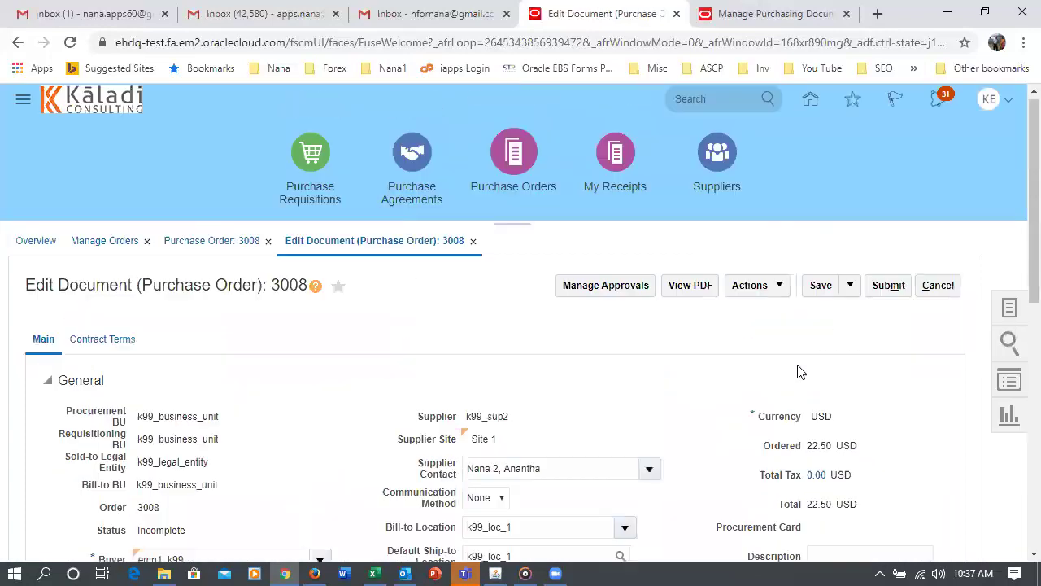
{"action": "left_click", "coordinate": [822, 291]}
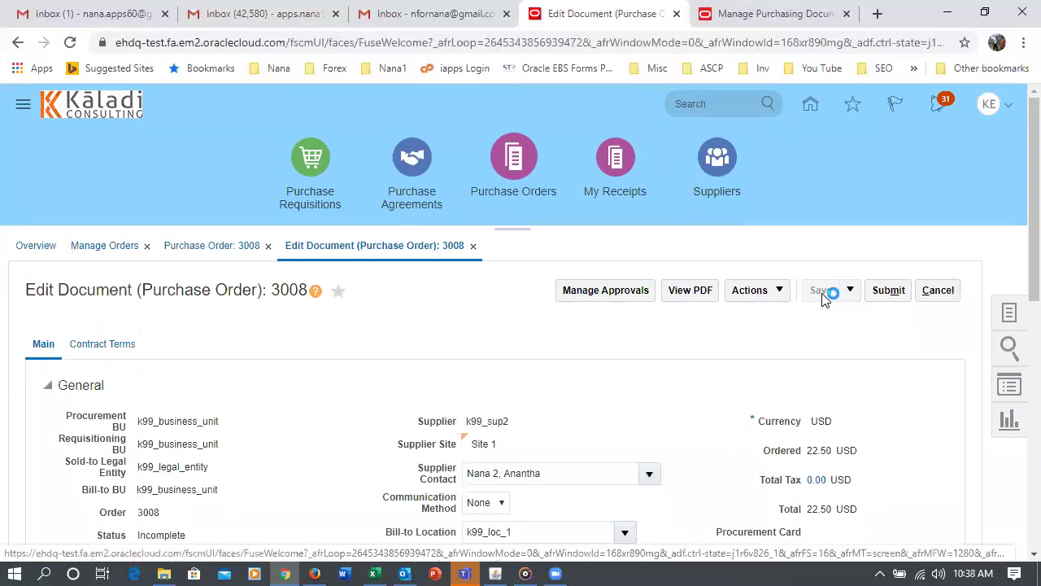
{"action": "left_click", "coordinate": [760, 290]}
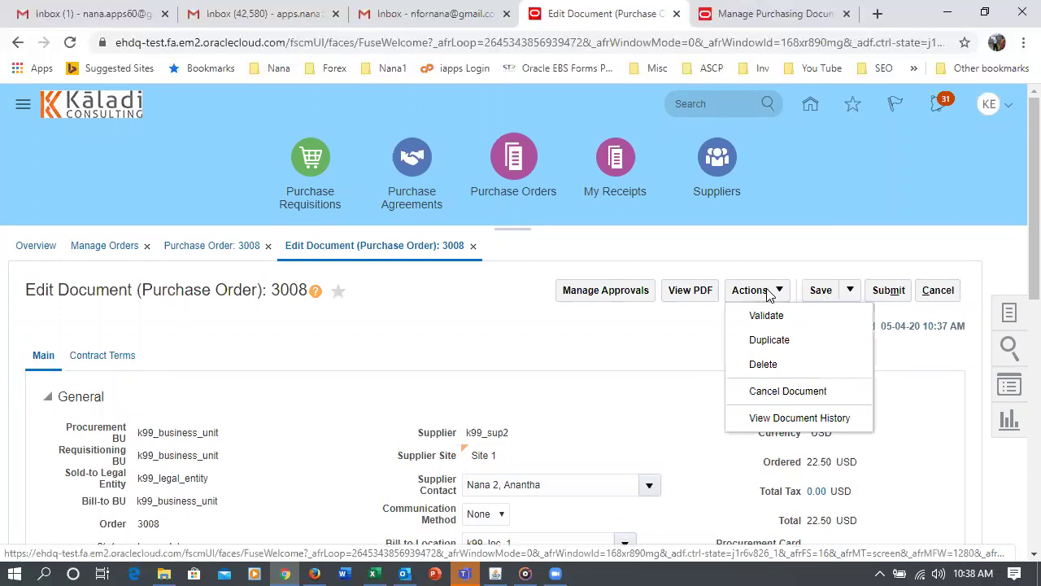
{"action": "left_click", "coordinate": [769, 318]}
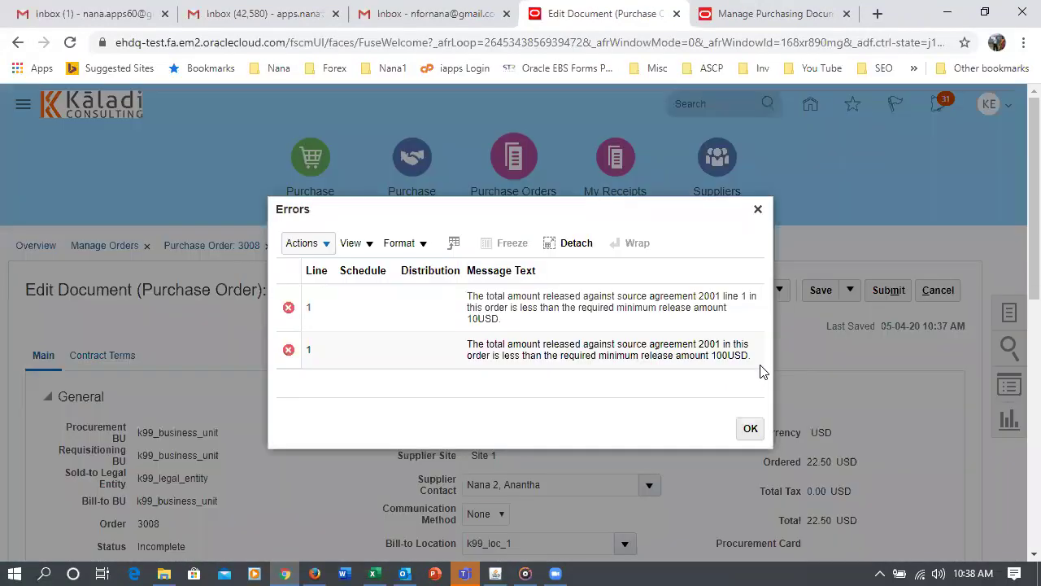
{"action": "left_click", "coordinate": [749, 428]}
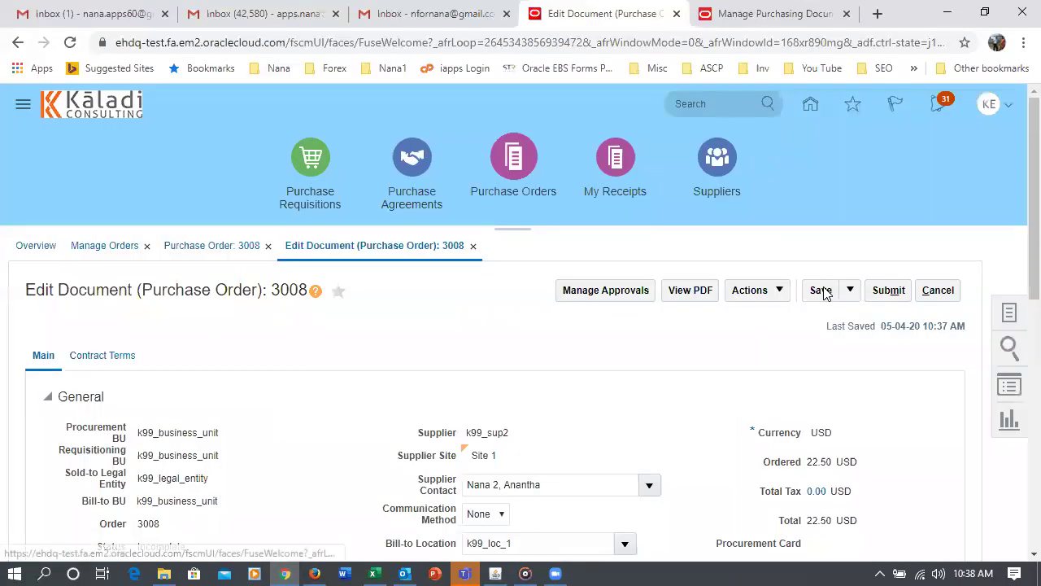
Save the purchase order, try to submit it for approval, and dismiss the submission errors
{"action": "left_click", "coordinate": [820, 289]}
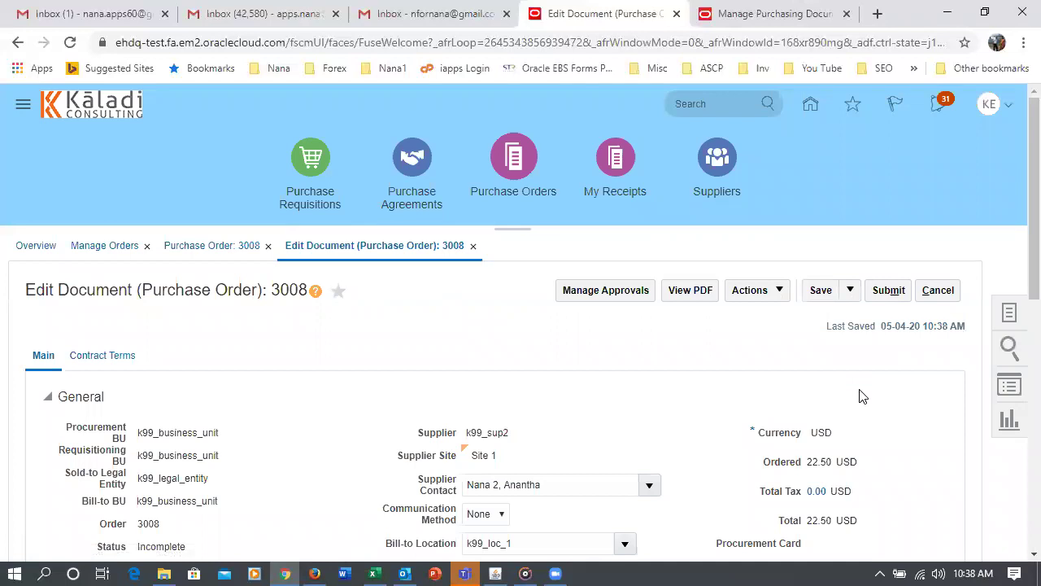
{"action": "scroll", "coordinate": [859, 390], "scroll_direction": "down", "scroll_amount": 7}
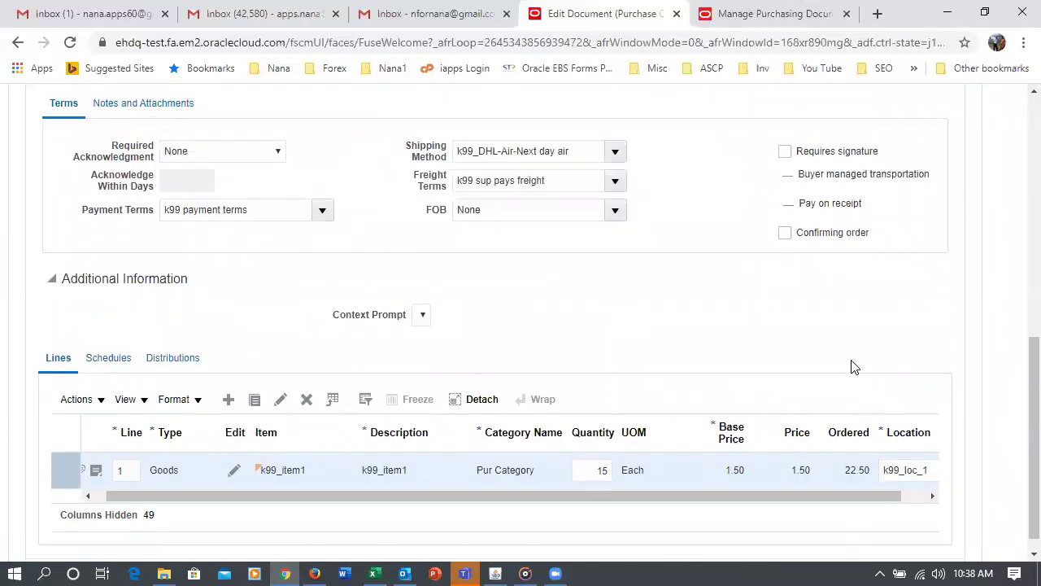
{"action": "scroll", "coordinate": [851, 366], "scroll_direction": "up", "scroll_amount": 8}
{"action": "left_click", "coordinate": [881, 298]}
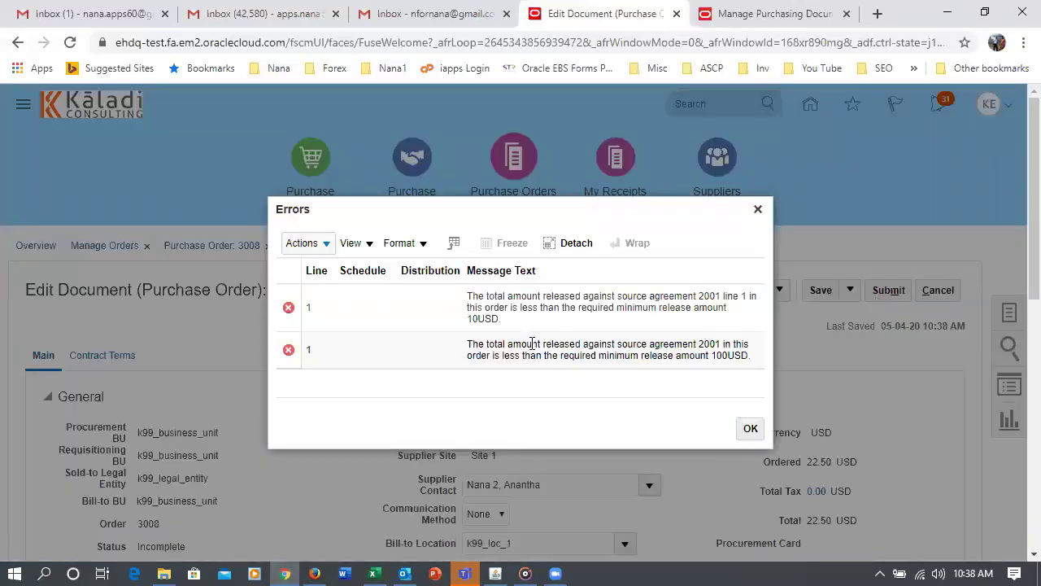
{"action": "left_click", "coordinate": [750, 427]}
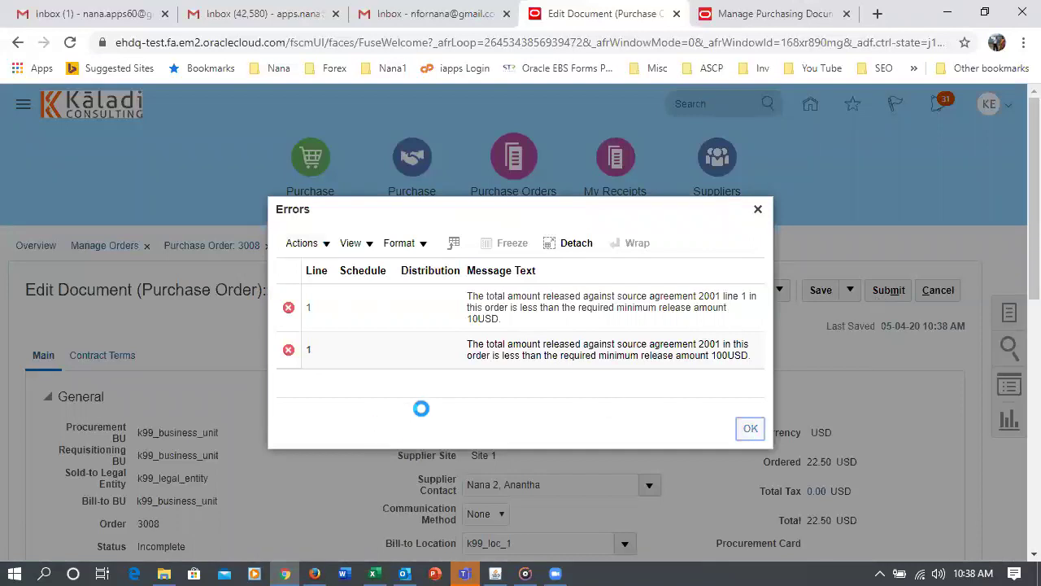
Set the quantity of the order's k99_item1 line to 90
{"action": "scroll", "coordinate": [422, 413], "scroll_direction": "down", "scroll_amount": 10}
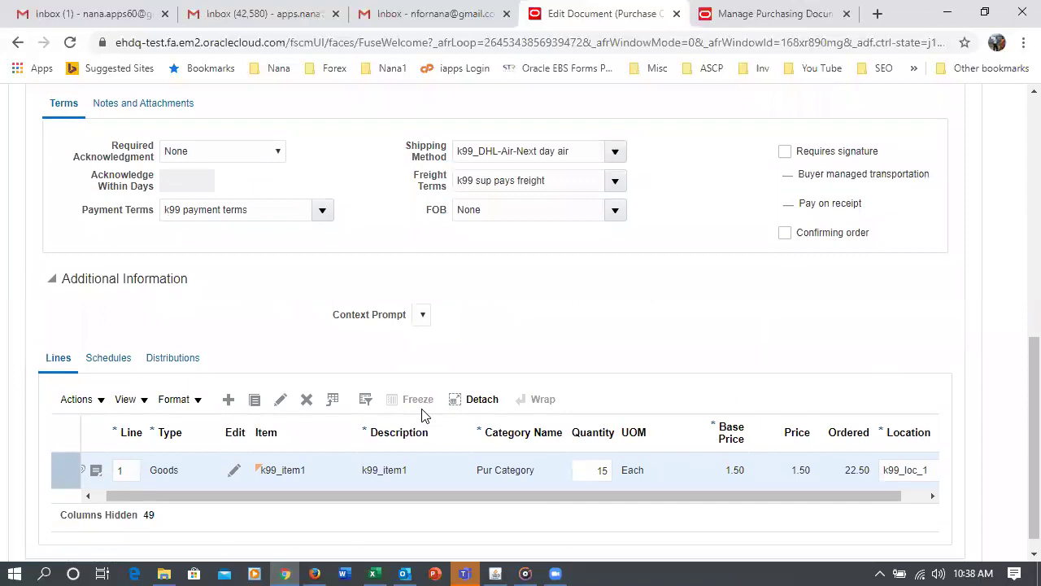
{"action": "left_click", "coordinate": [597, 470]}
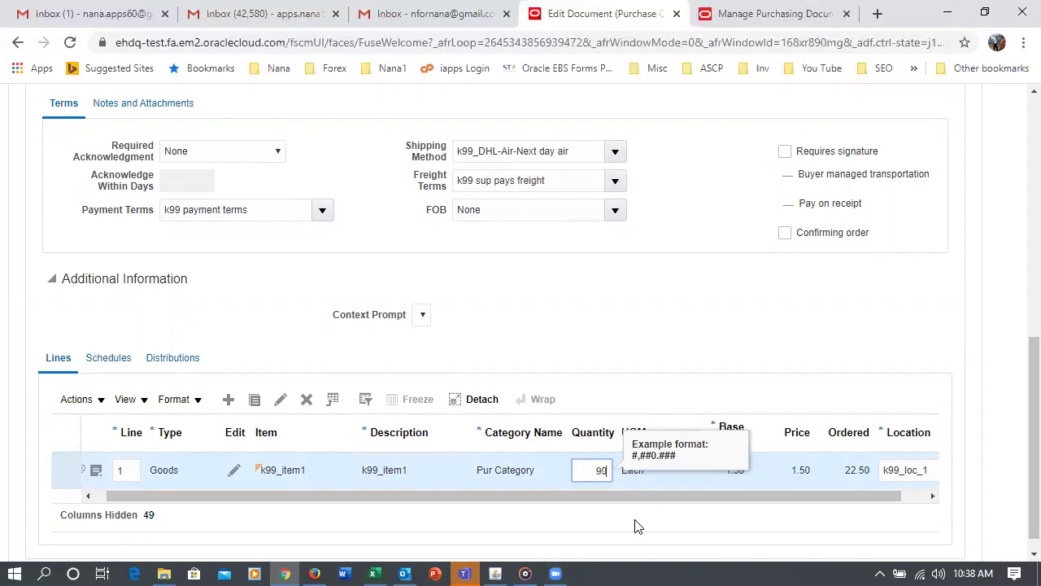
{"action": "key", "text": "Tab"}
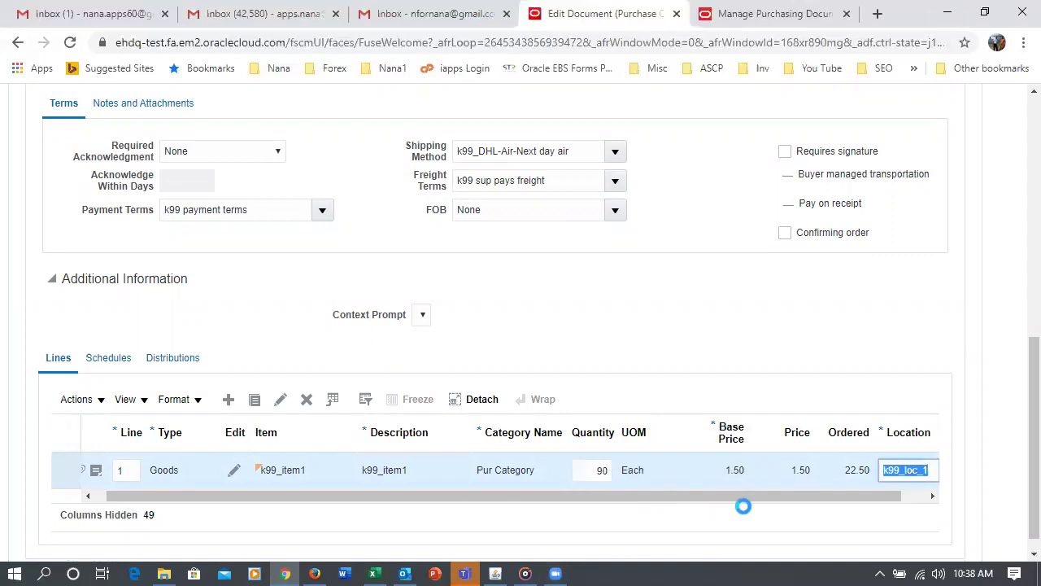
{"action": "left_click", "coordinate": [721, 358]}
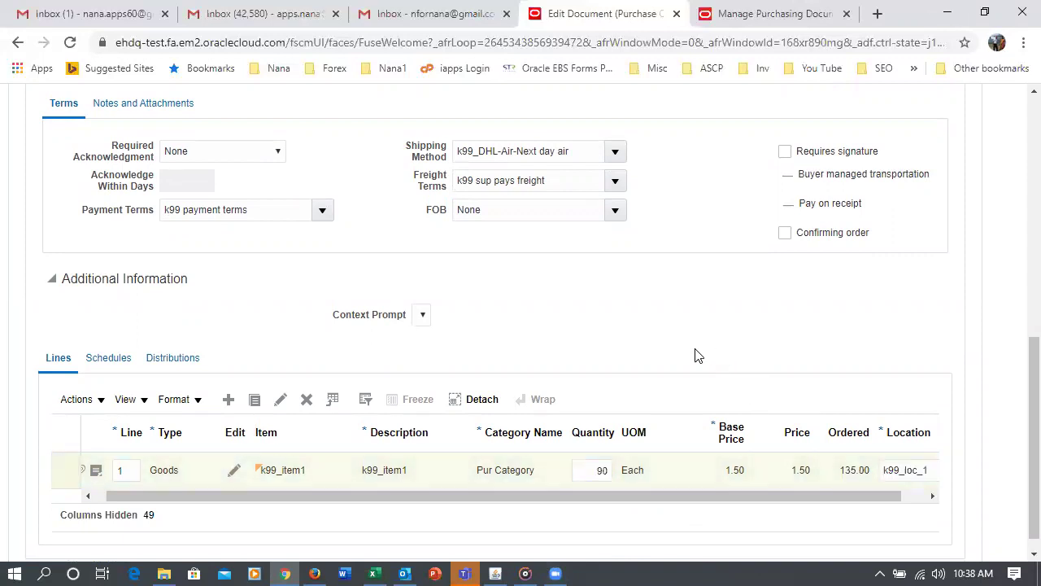
Save the order with its new quantity, run validation once more, and dismiss the confirmation
{"action": "scroll", "coordinate": [821, 382], "scroll_direction": "up", "scroll_amount": 10}
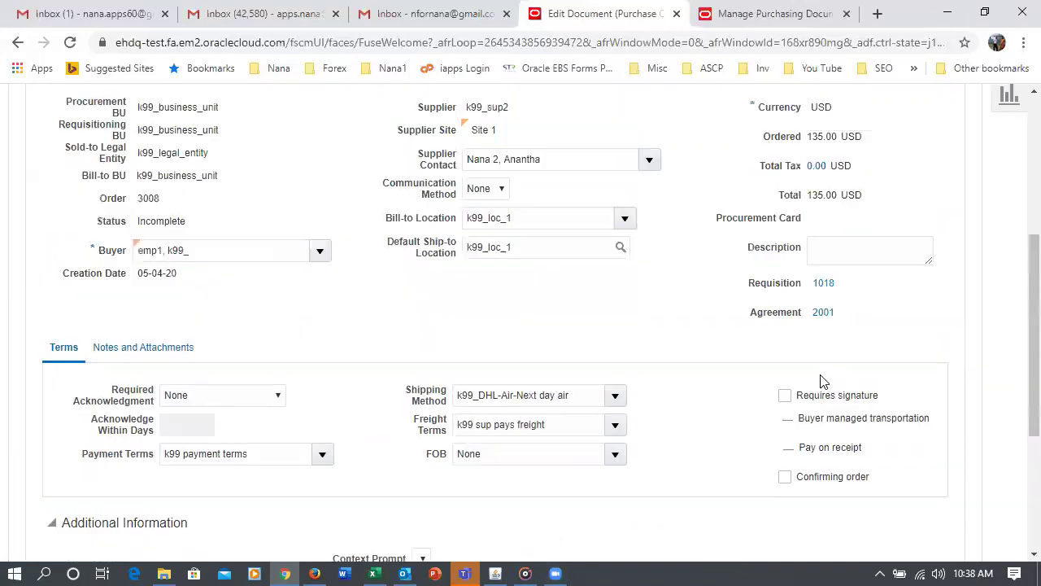
{"action": "left_click", "coordinate": [824, 209]}
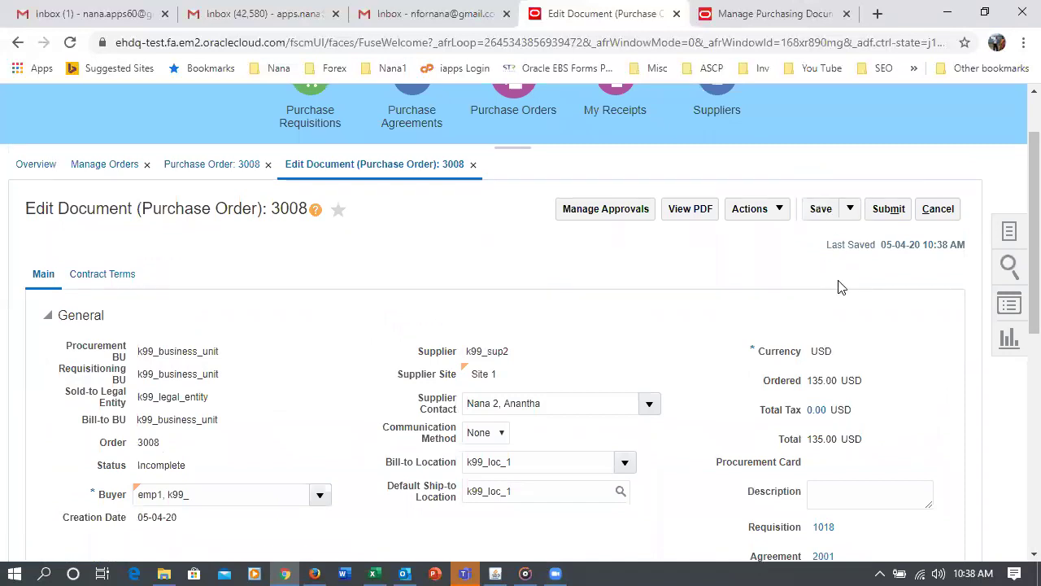
{"action": "left_click", "coordinate": [752, 210]}
{"action": "left_click", "coordinate": [763, 235]}
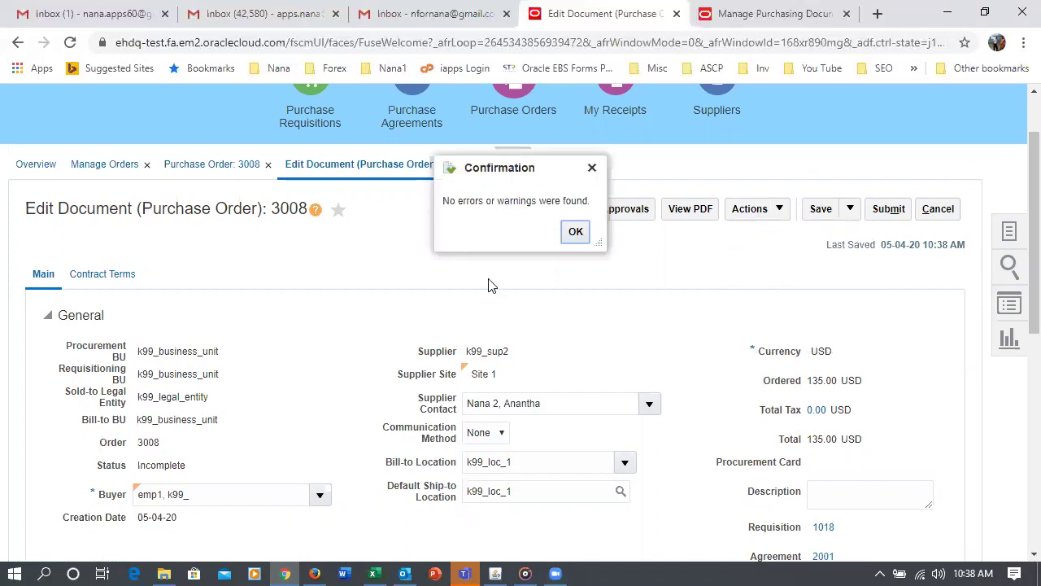
{"action": "left_click_drag", "start_coordinate": [456, 200], "coordinate": [561, 201]}
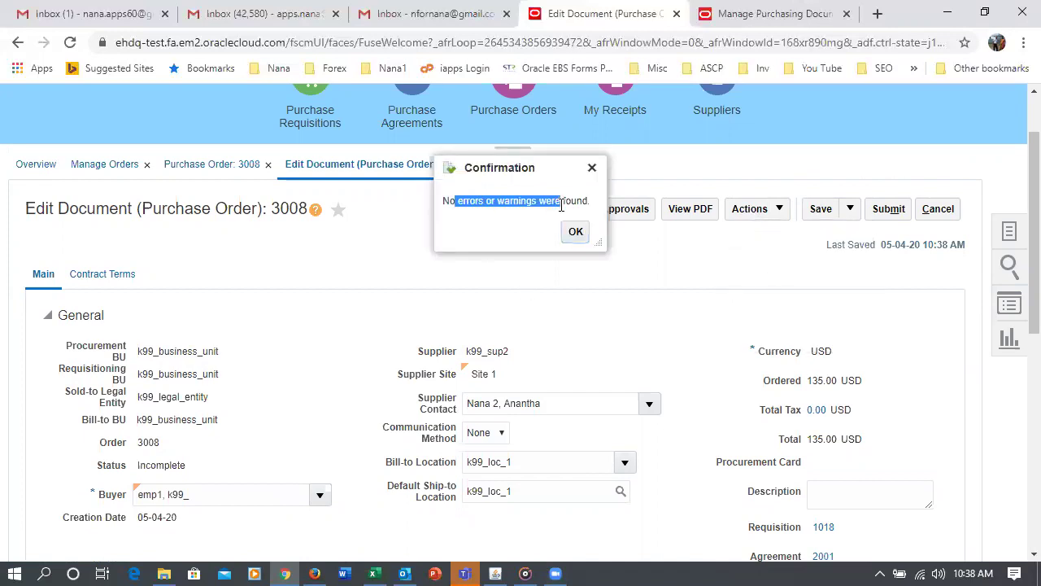
{"action": "left_click", "coordinate": [575, 234]}
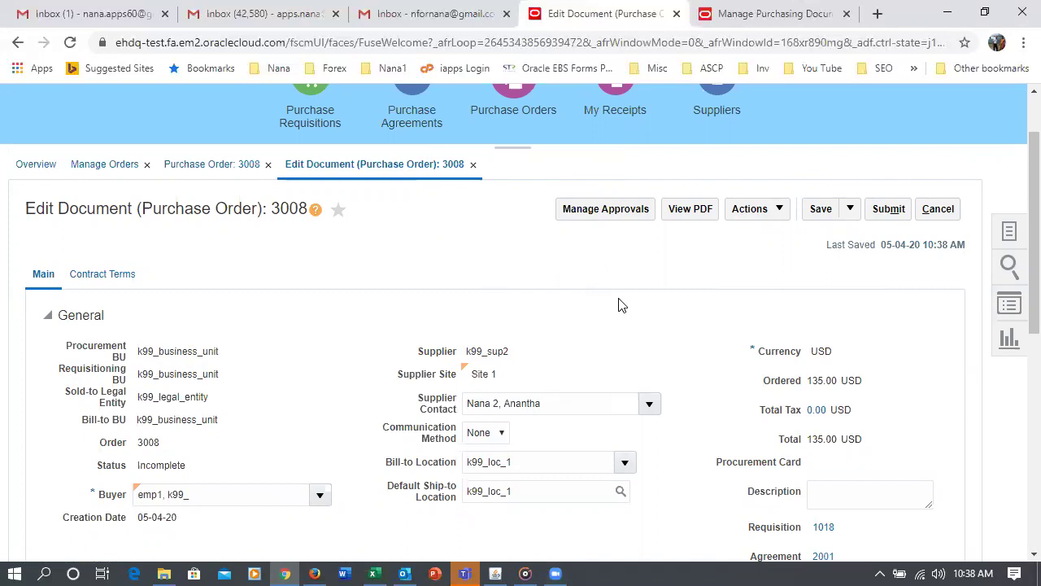
Submit the purchase order for approval and close the order pages to return to the Purchase Orders overview
{"action": "scroll", "coordinate": [628, 307], "scroll_direction": "down", "scroll_amount": 3}
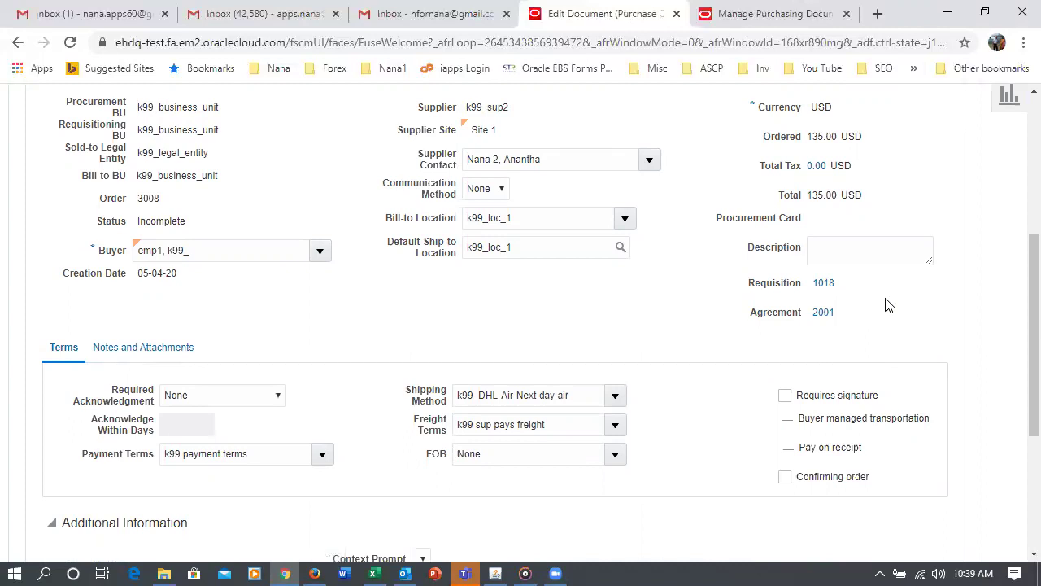
{"action": "scroll", "coordinate": [889, 305], "scroll_direction": "up", "scroll_amount": 3}
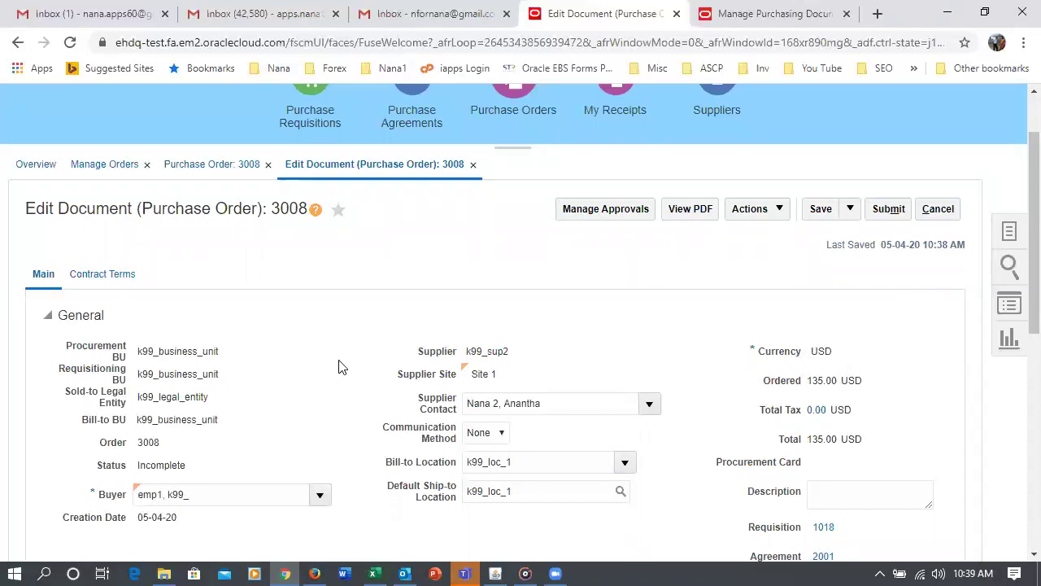
{"action": "scroll", "coordinate": [340, 366], "scroll_direction": "down", "scroll_amount": 3}
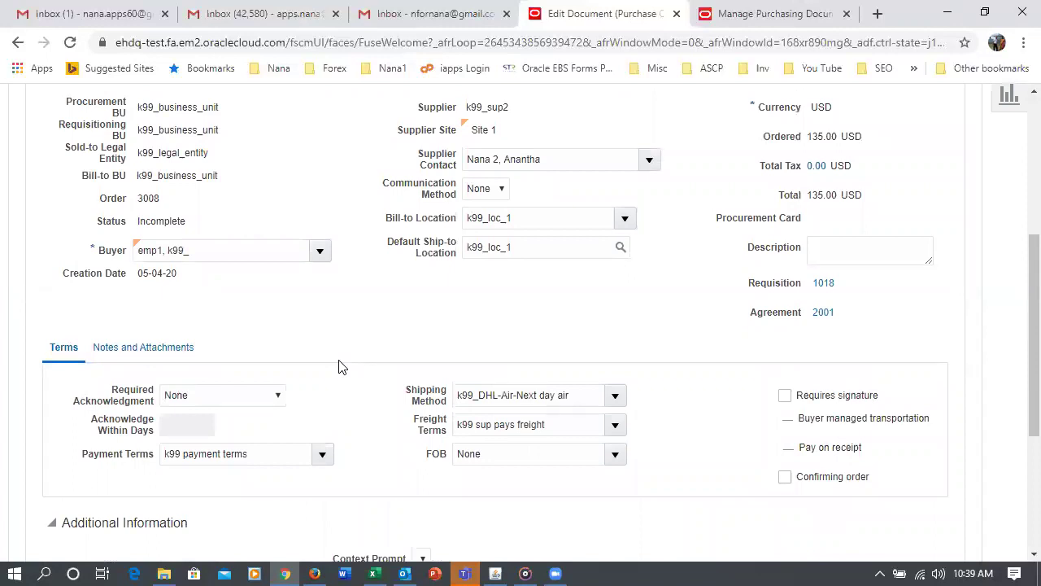
{"action": "scroll", "coordinate": [340, 366], "scroll_direction": "up", "scroll_amount": 4}
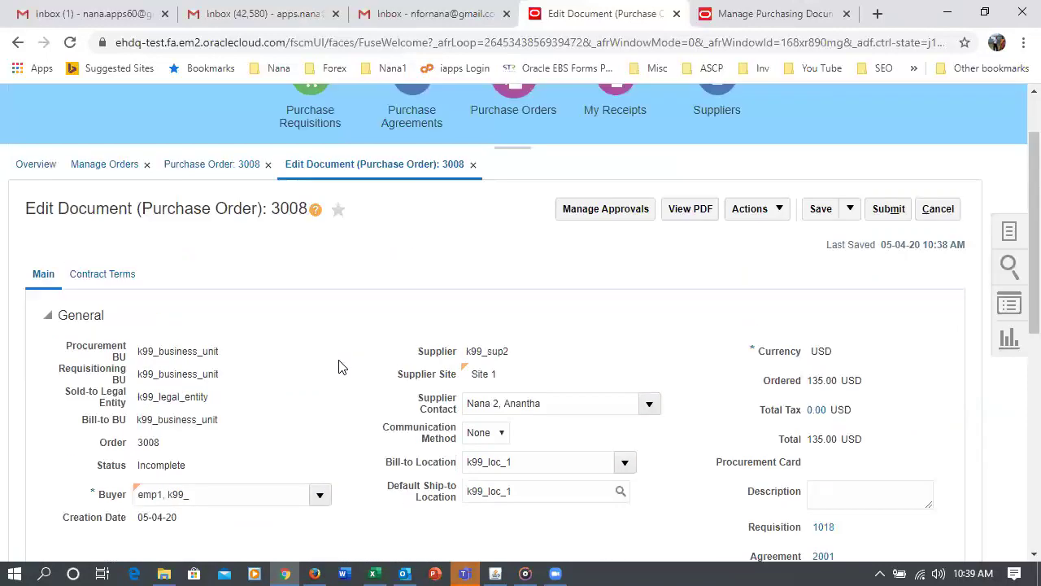
{"action": "left_click", "coordinate": [898, 291]}
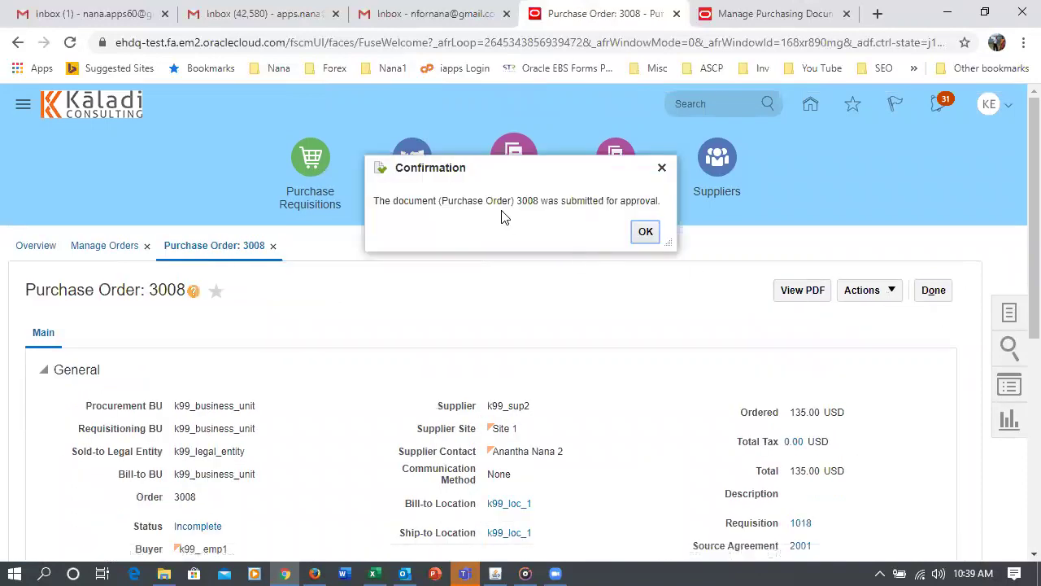
{"action": "left_click", "coordinate": [644, 233]}
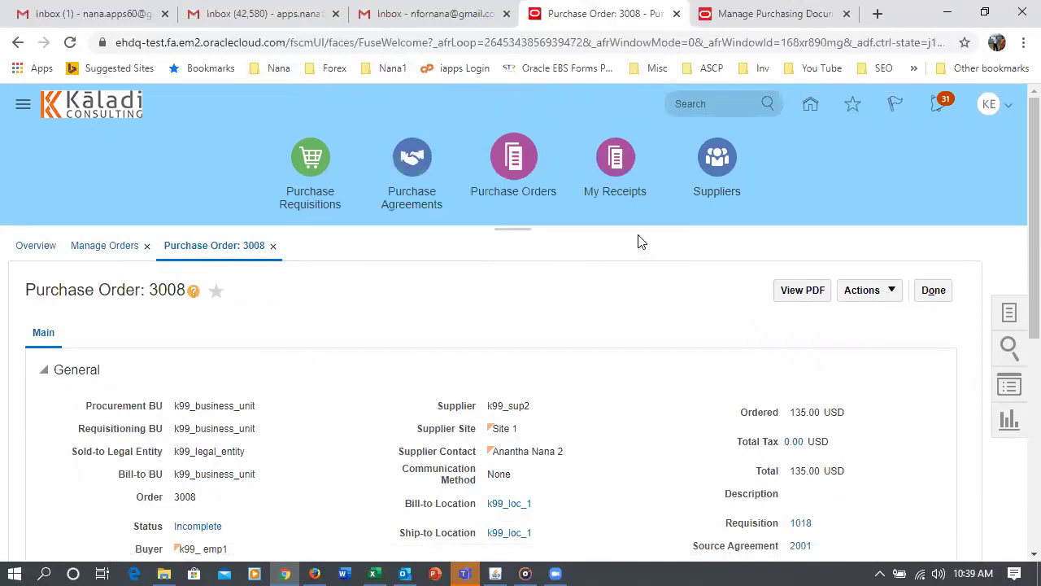
{"action": "left_click", "coordinate": [935, 294]}
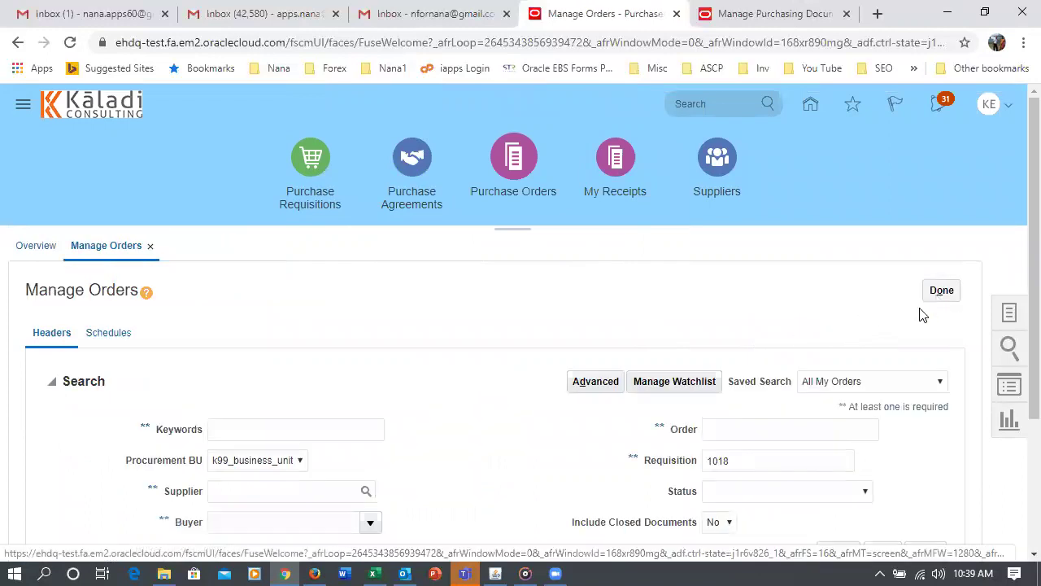
{"action": "left_click", "coordinate": [940, 295]}
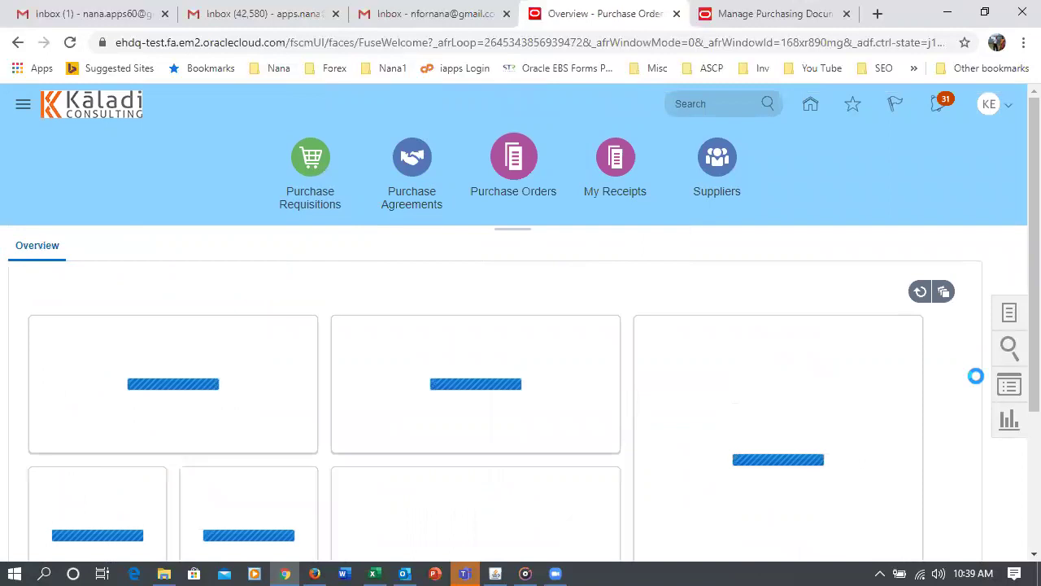
Search Manage Agreements for agreement 2001 and rerun the search to check its updated released amount
{"action": "left_click", "coordinate": [1010, 316]}
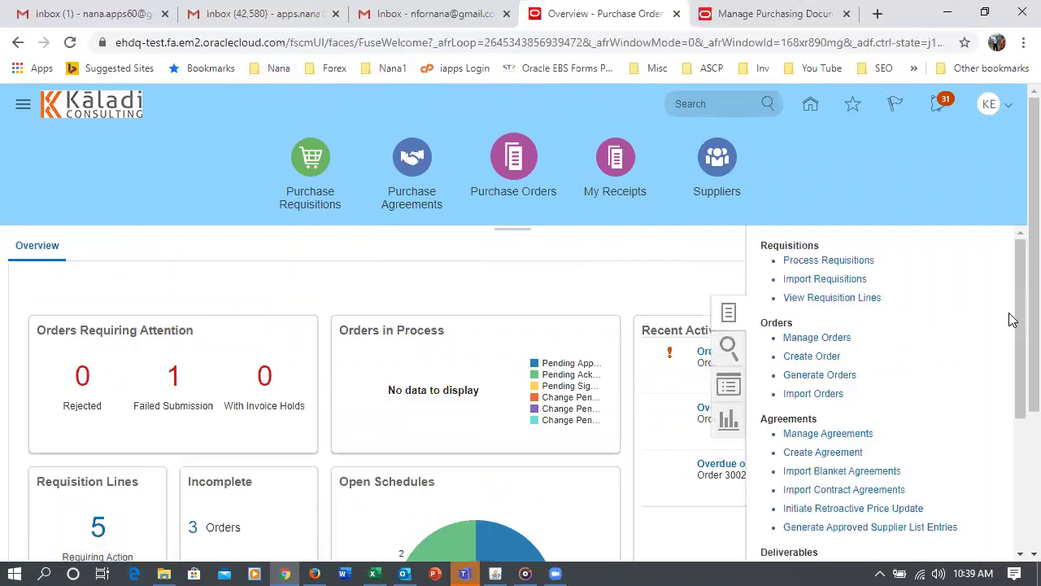
{"action": "left_click", "coordinate": [864, 434]}
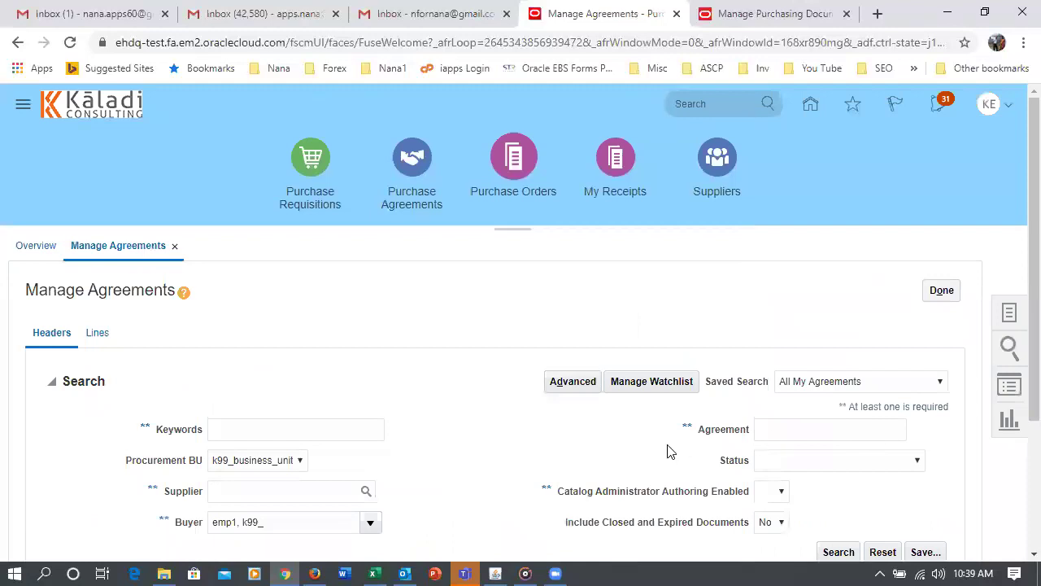
{"action": "scroll", "coordinate": [683, 431], "scroll_direction": "down", "scroll_amount": 2}
{"action": "left_click", "coordinate": [802, 266]}
{"action": "type", "text": "2001"}
{"action": "key", "text": "Tab"}
{"action": "left_click", "coordinate": [838, 388]}
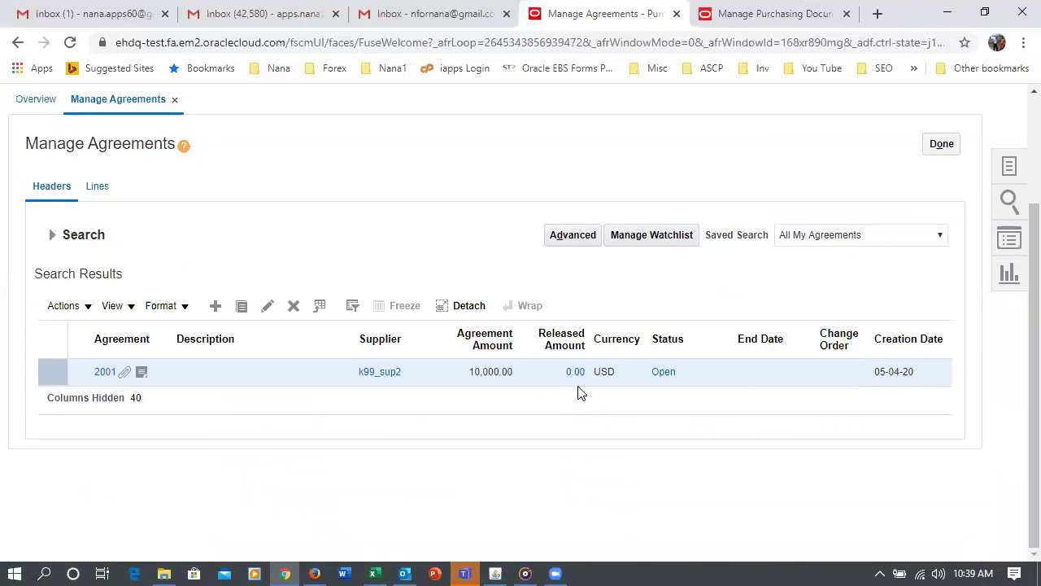
{"action": "left_click", "coordinate": [52, 234]}
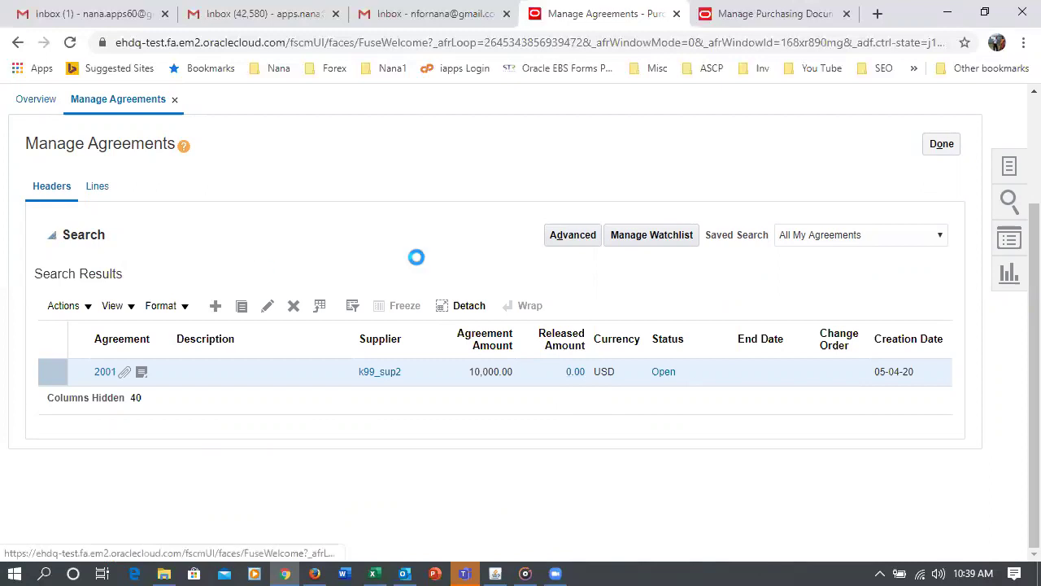
{"action": "left_click", "coordinate": [833, 399]}
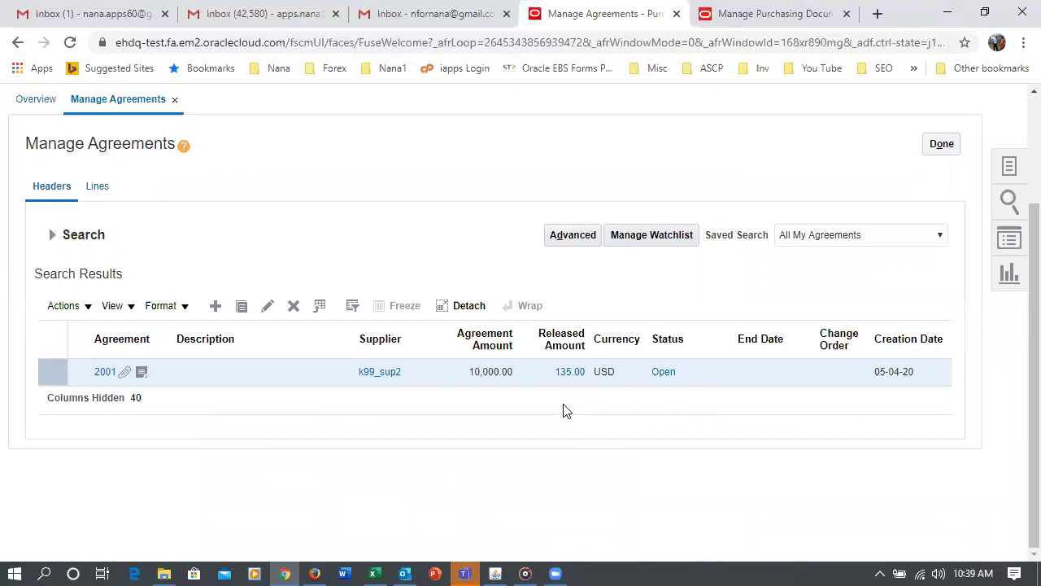
Drill into the released amount of agreement 2001 to review its order schedules, and close the orders and agreements pages
{"action": "left_click", "coordinate": [568, 376]}
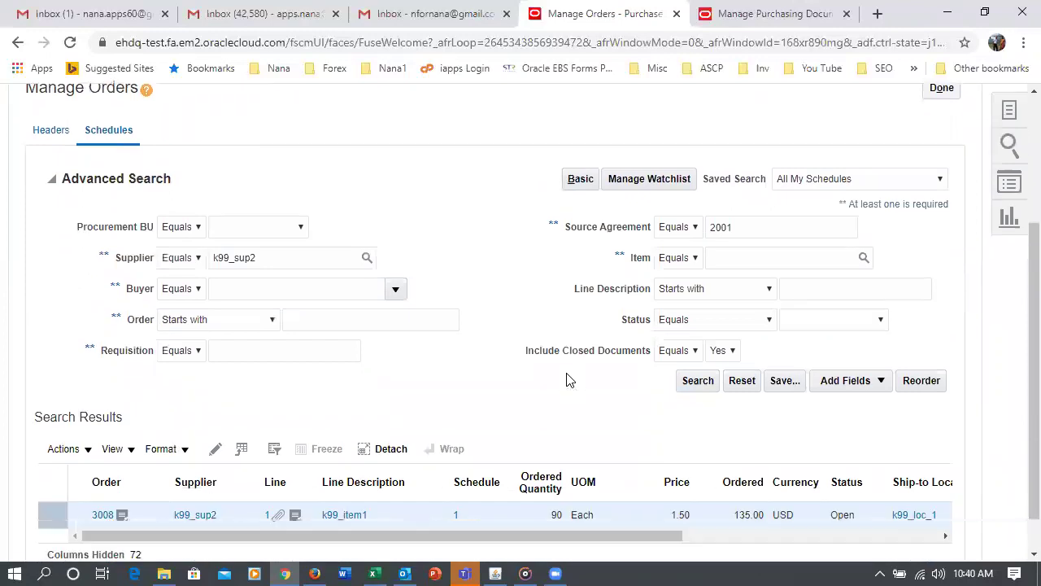
{"action": "scroll", "coordinate": [566, 374], "scroll_direction": "down", "scroll_amount": 2}
{"action": "left_click_drag", "start_coordinate": [496, 488], "coordinate": [477, 526]}
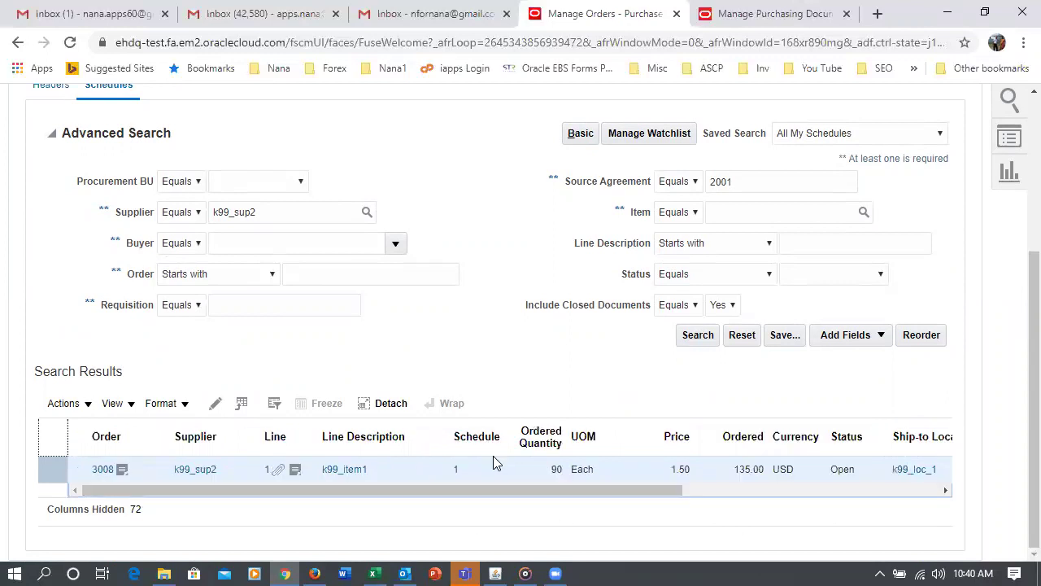
{"action": "scroll", "coordinate": [493, 455], "scroll_direction": "up", "scroll_amount": 5}
{"action": "left_click", "coordinate": [935, 292]}
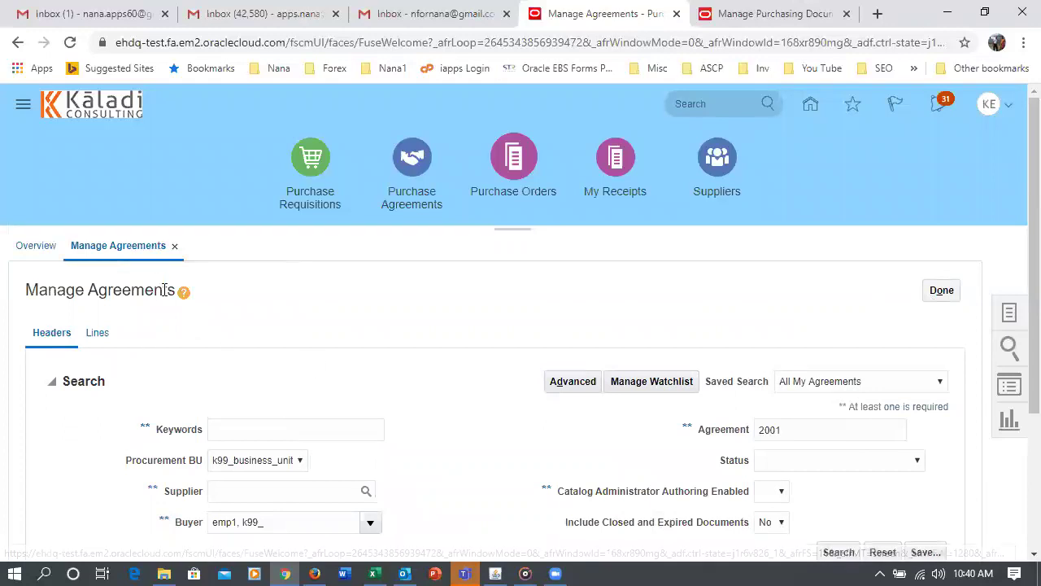
{"action": "left_click", "coordinate": [175, 247]}
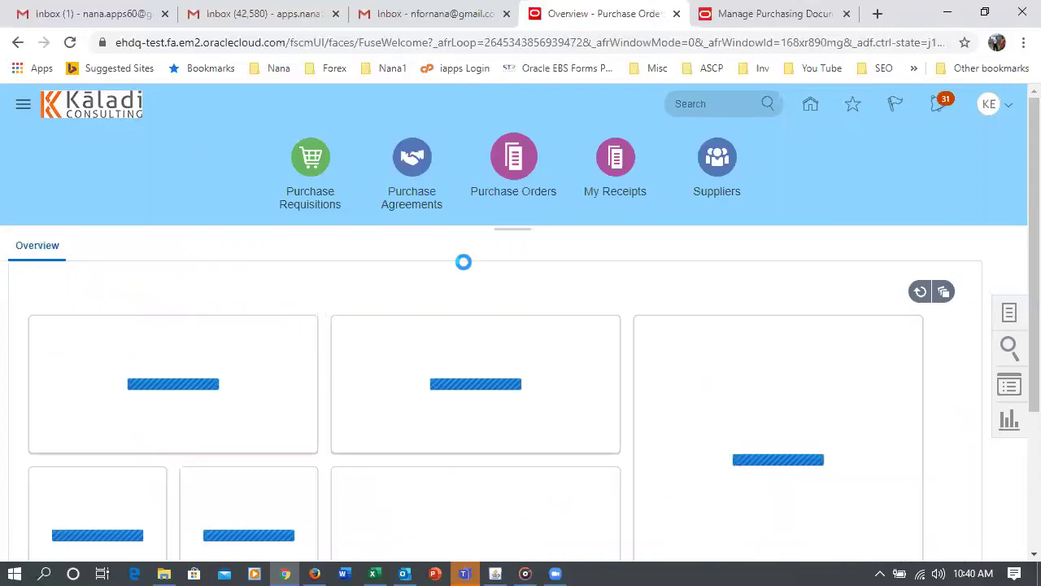
Look over the additional tasks available in Purchase Requisitions, and return to the home page's Procurement work areas
{"action": "left_click", "coordinate": [312, 159]}
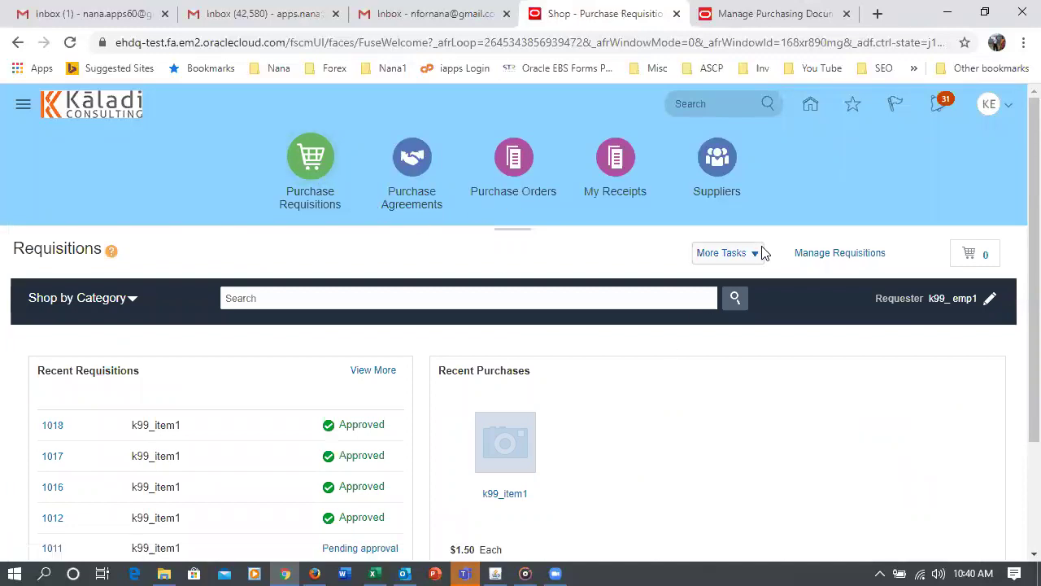
{"action": "scroll", "coordinate": [763, 254], "scroll_direction": "down", "scroll_amount": 3}
{"action": "left_click", "coordinate": [701, 106]}
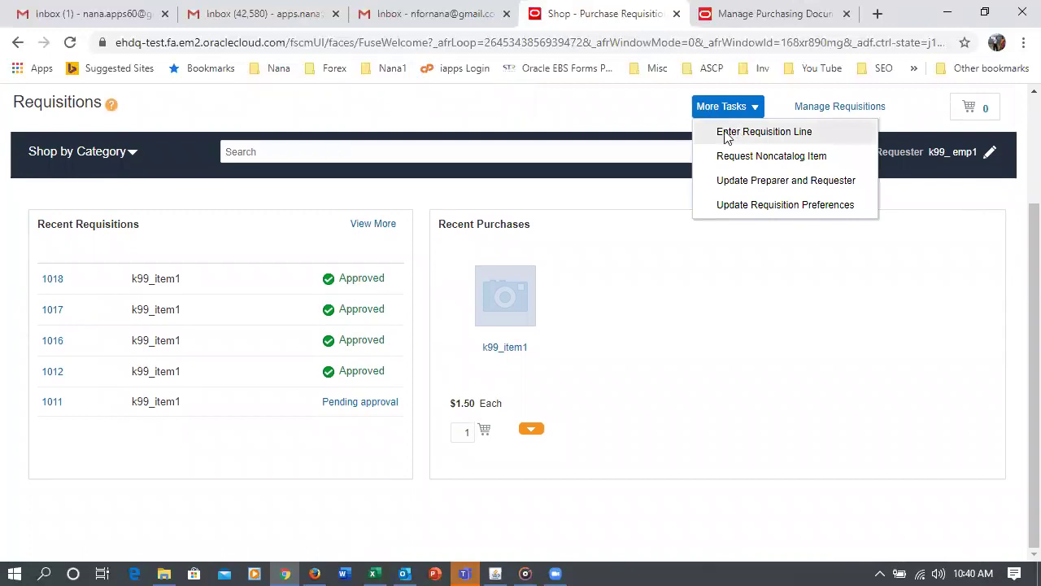
{"action": "left_click", "coordinate": [332, 124]}
{"action": "scroll", "coordinate": [458, 323], "scroll_direction": "up", "scroll_amount": 3}
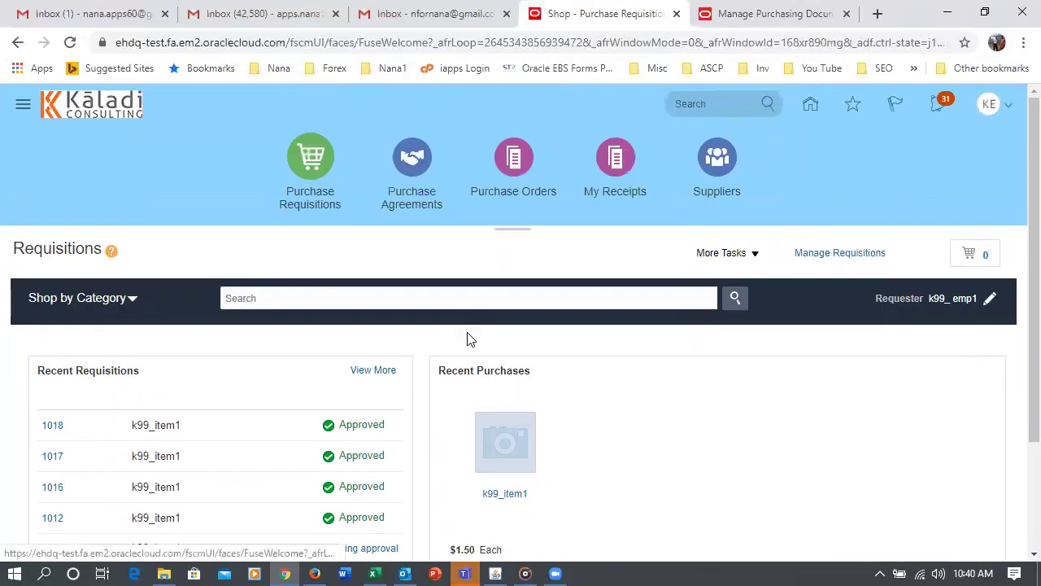
{"action": "left_click", "coordinate": [812, 114]}
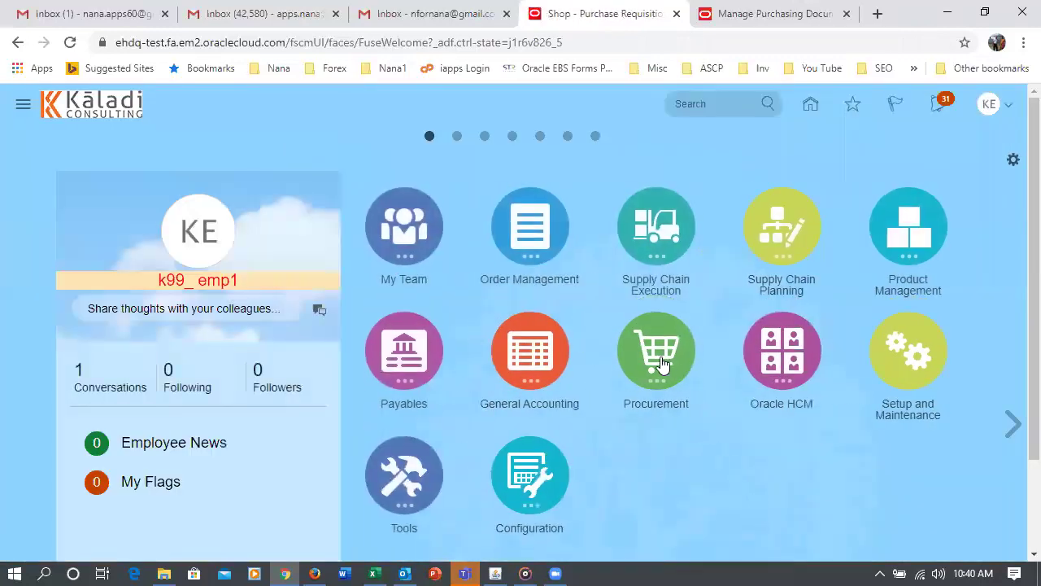
{"action": "left_click", "coordinate": [662, 362]}
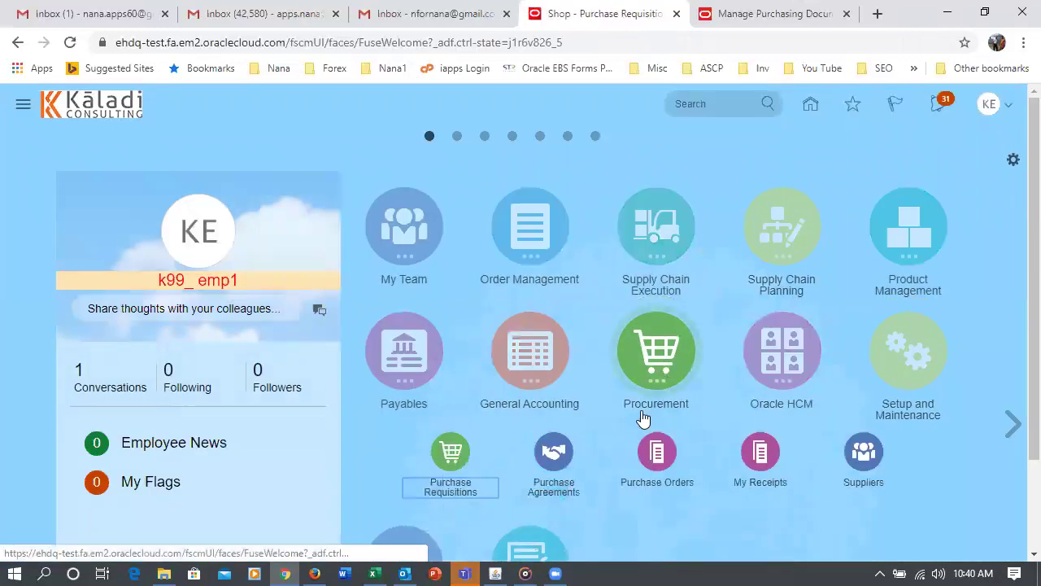
Go to Purchase Requisitions and start entering a new requisition line
{"action": "left_click", "coordinate": [655, 460]}
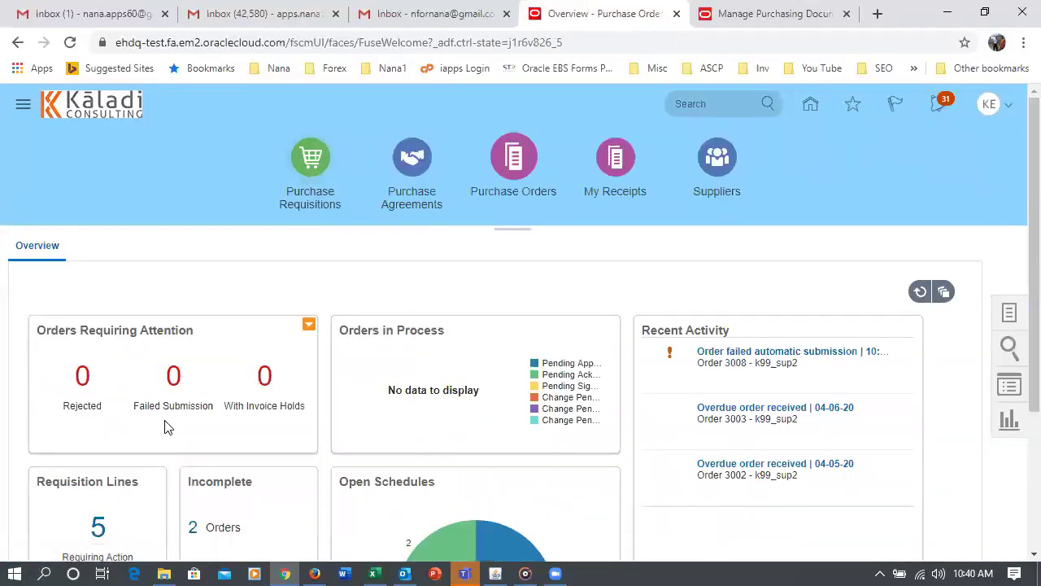
{"action": "left_click", "coordinate": [309, 158]}
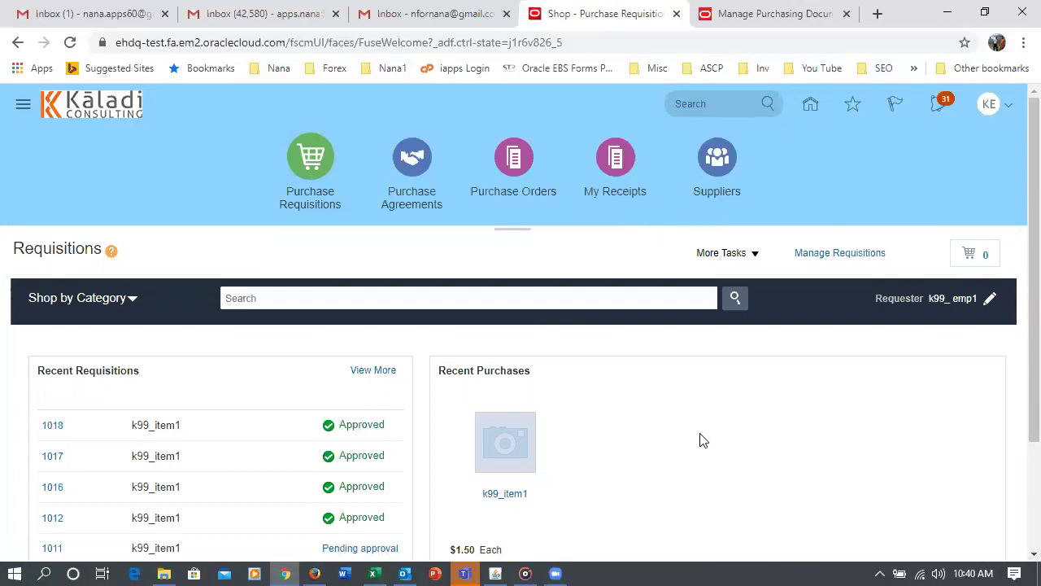
{"action": "left_click", "coordinate": [732, 249]}
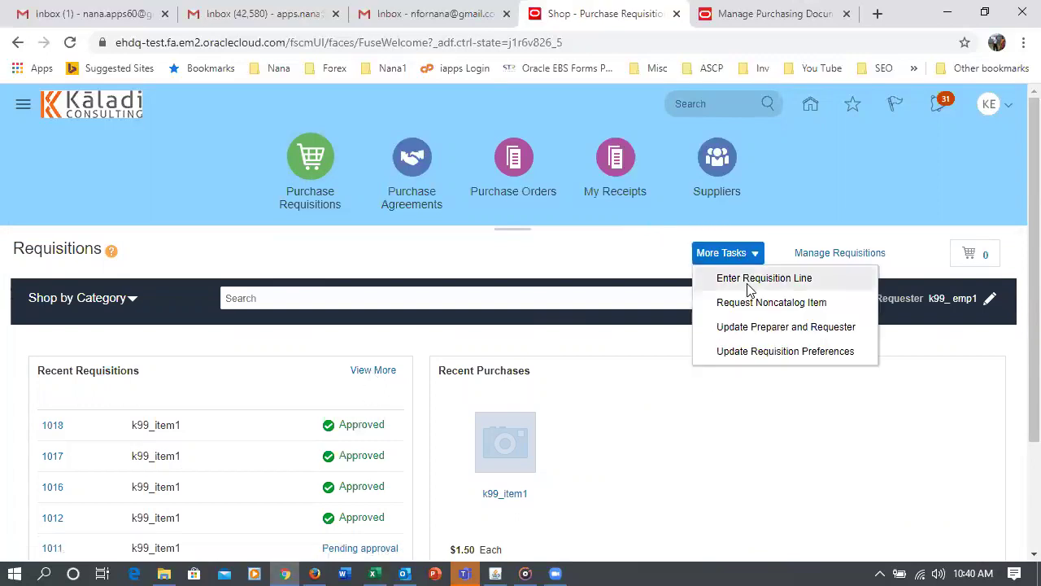
{"action": "left_click", "coordinate": [746, 279]}
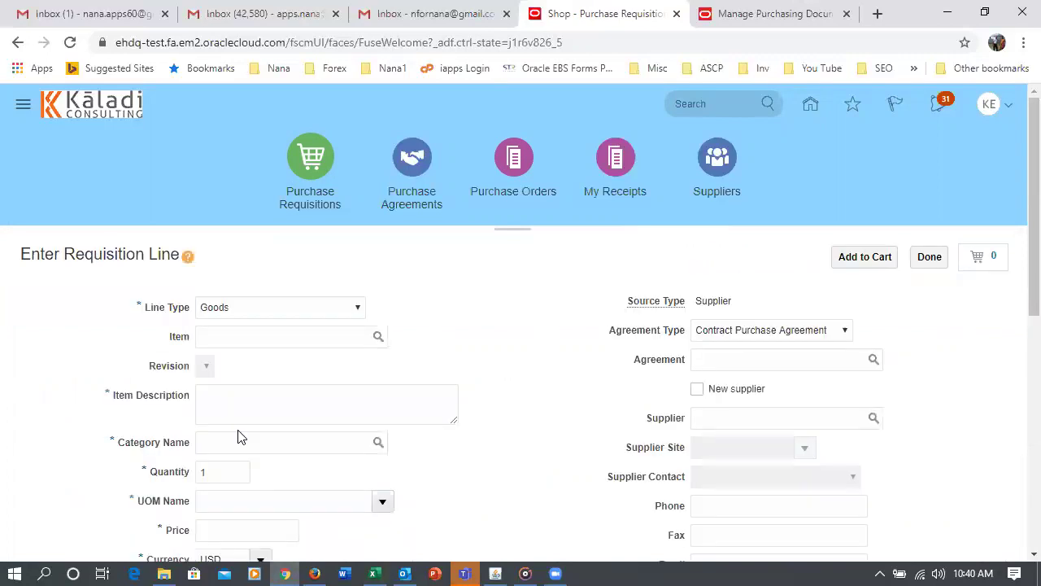
Enter item k99_item1 on the requisition line and set the agreement type to Blanket Purchase Agreement
{"action": "left_click", "coordinate": [209, 338]}
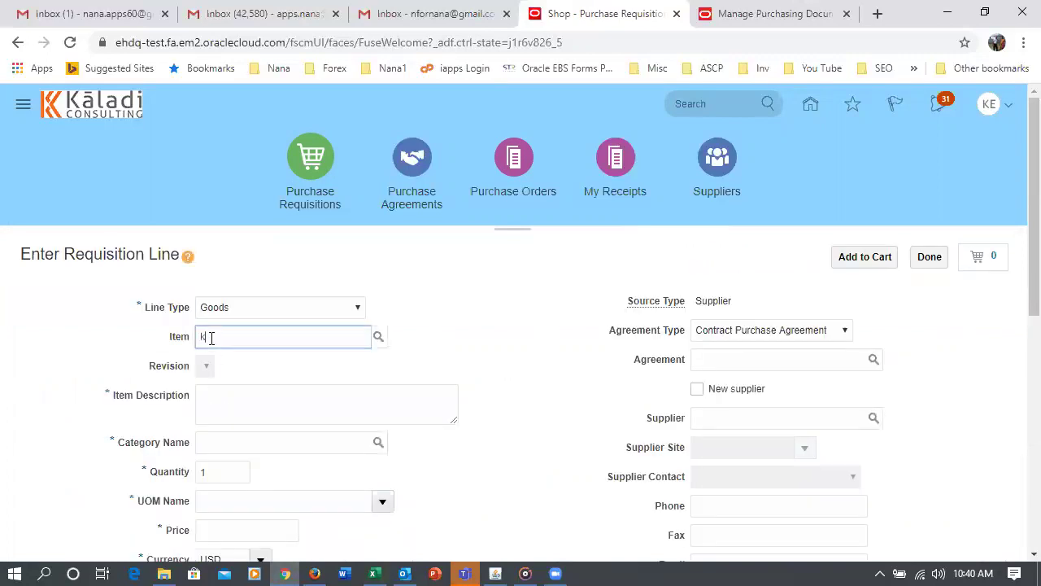
{"action": "type", "text": "k99_item1"}
{"action": "key", "text": "Tab"}
{"action": "left_click", "coordinate": [779, 338]}
{"action": "left_click", "coordinate": [768, 346]}
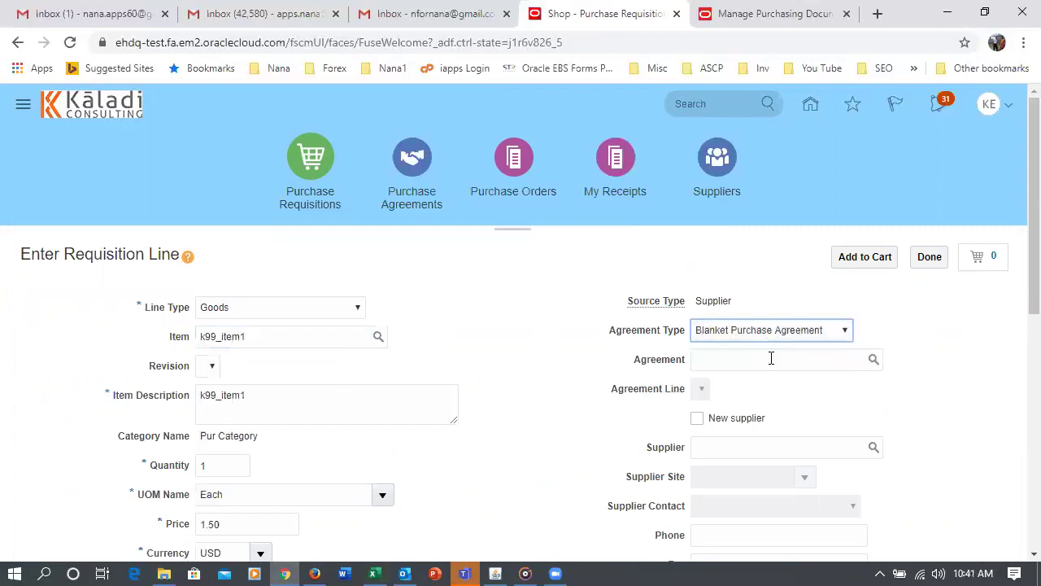
Source the requisition line from agreement 2001 and set its quantity to 200
{"action": "left_click", "coordinate": [771, 358]}
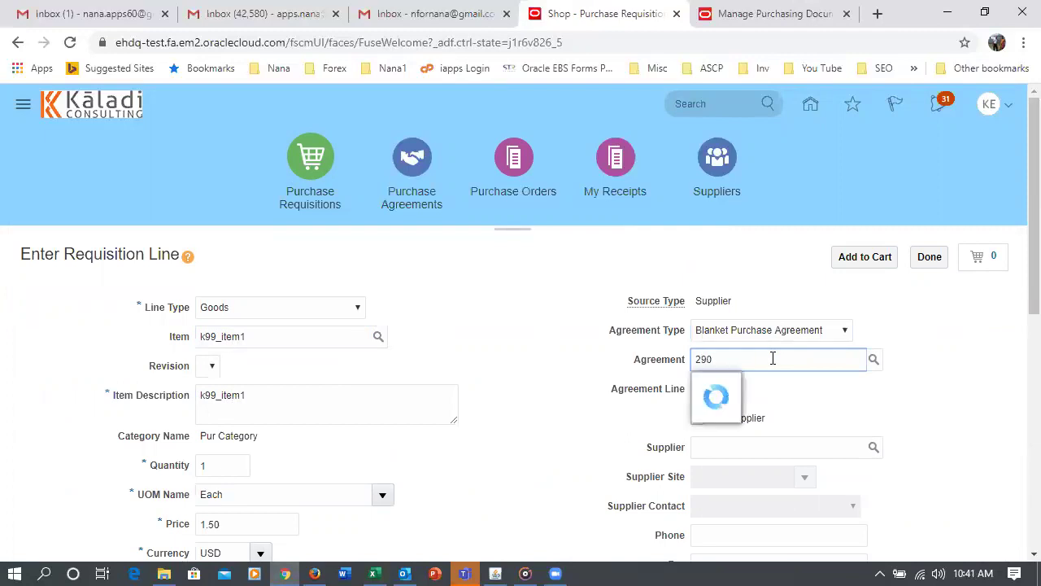
{"action": "type", "text": "20"}
{"action": "left_click", "coordinate": [748, 385]}
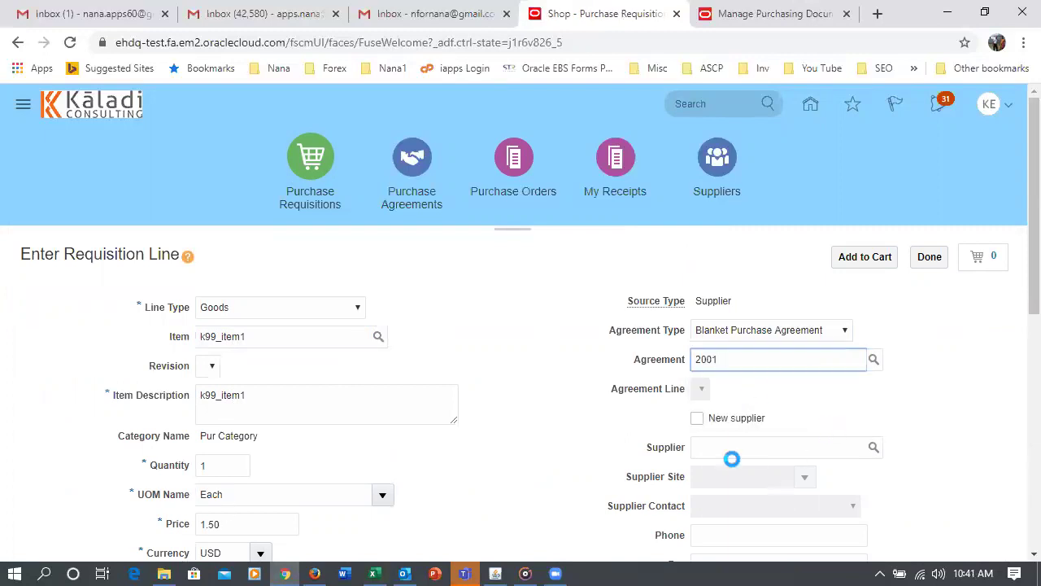
{"action": "left_click", "coordinate": [241, 447]}
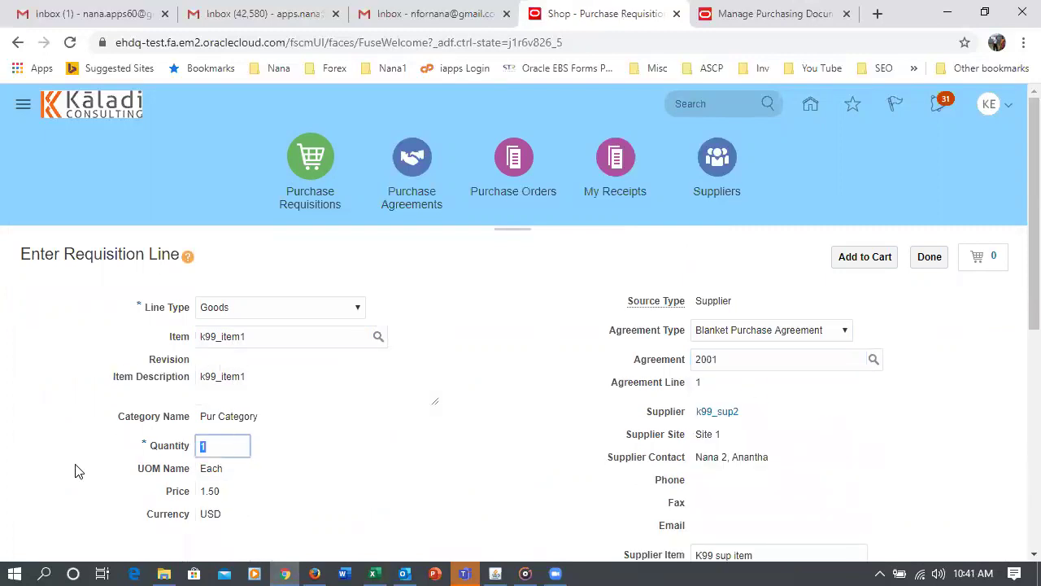
{"action": "type", "text": "200"}
{"action": "key", "text": "Tab"}
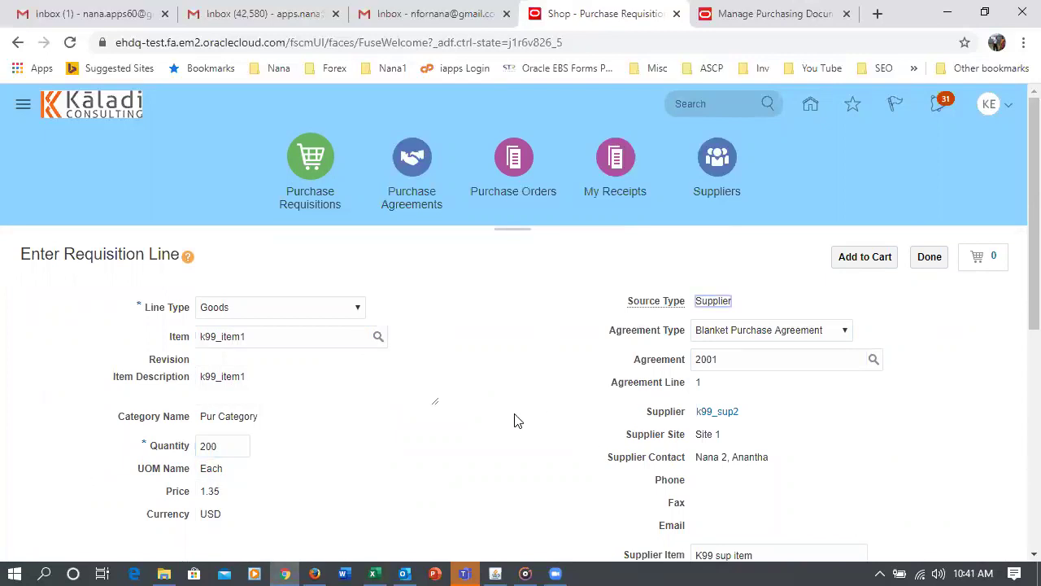
Try quantities of 99 and 98 on the requisition line to check the agreement's price break
{"action": "scroll", "coordinate": [514, 420], "scroll_direction": "down", "scroll_amount": 3}
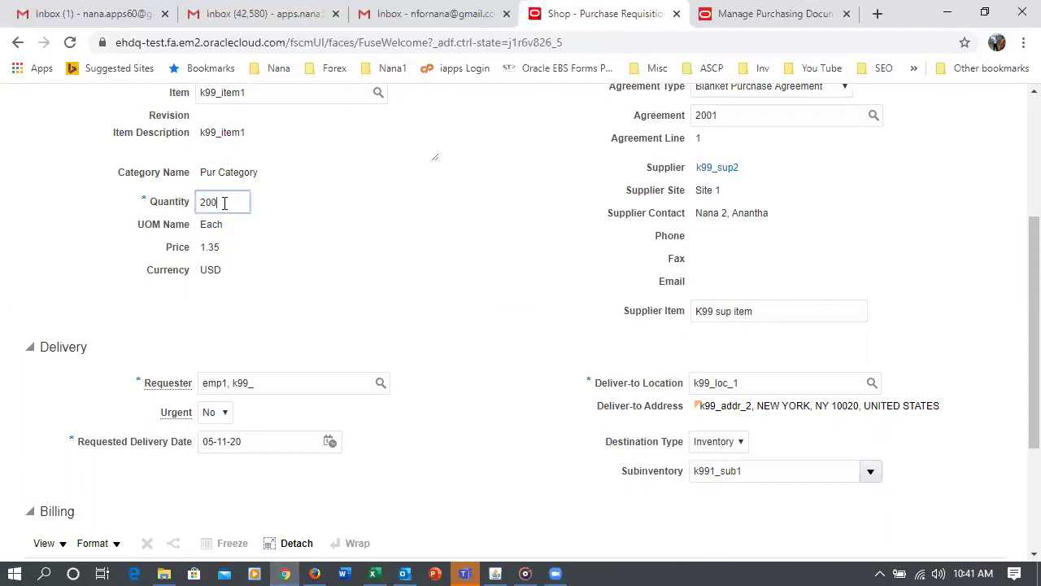
{"action": "left_click_drag", "start_coordinate": [223, 203], "coordinate": [156, 214]}
{"action": "type", "text": "99"}
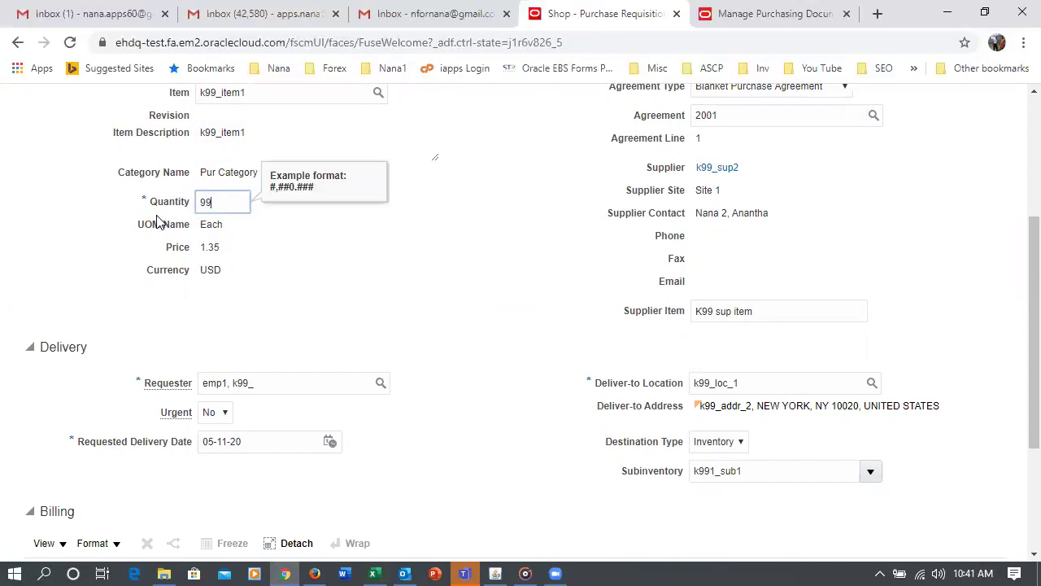
{"action": "scroll", "coordinate": [252, 326], "scroll_direction": "up", "scroll_amount": 3}
{"action": "scroll", "coordinate": [321, 432], "scroll_direction": "down", "scroll_amount": 2}
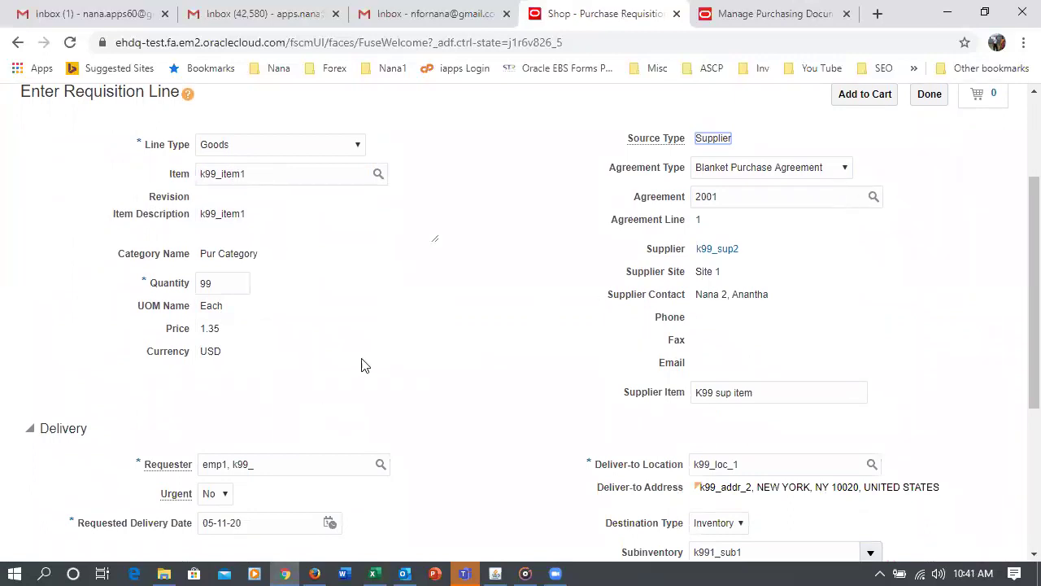
{"action": "left_click", "coordinate": [309, 343]}
{"action": "left_click_drag", "start_coordinate": [220, 279], "coordinate": [198, 282]}
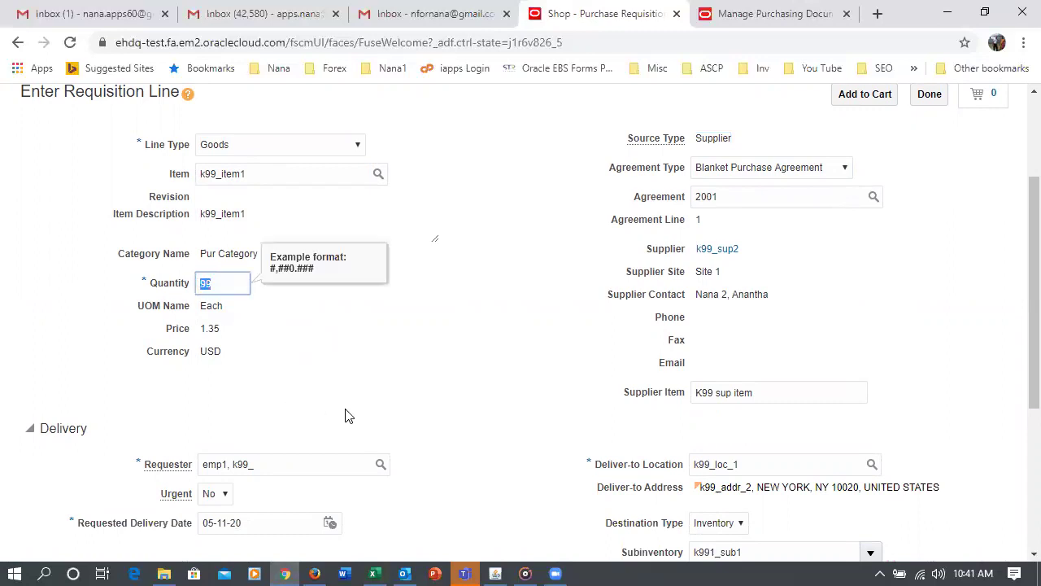
{"action": "type", "text": "98"}
{"action": "key", "text": "Tab"}
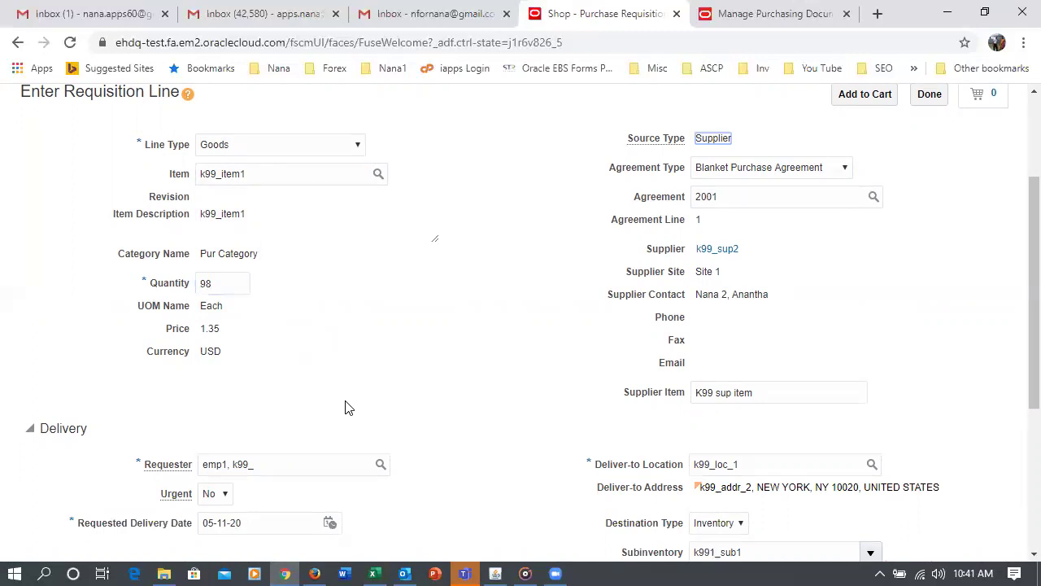
Try quantities of 1 and 2 on the requisition line to compare the unit price
{"action": "left_click", "coordinate": [216, 283]}
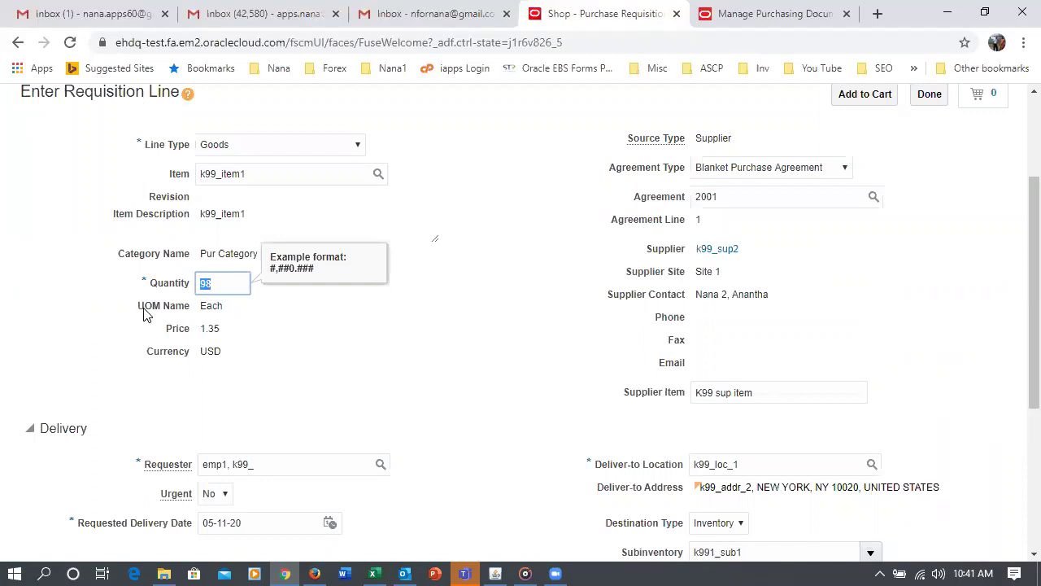
{"action": "type", "text": "1"}
{"action": "key", "text": "Tab"}
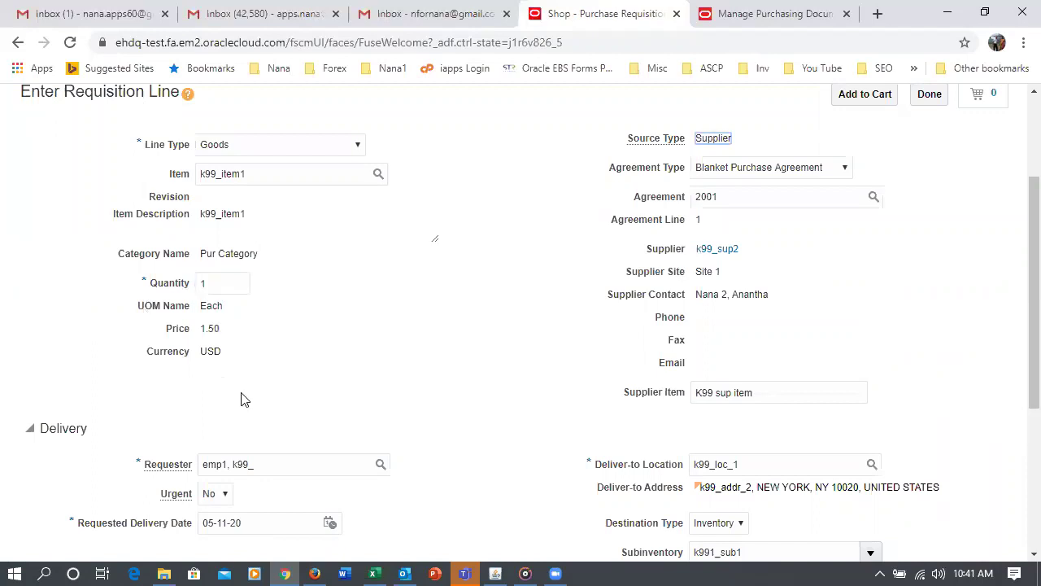
{"action": "left_click", "coordinate": [226, 283]}
{"action": "type", "text": "2"}
{"action": "key", "text": "Tab"}
Test the line's unit price with quantities of 74, 73 and 70
{"action": "left_click", "coordinate": [202, 283]}
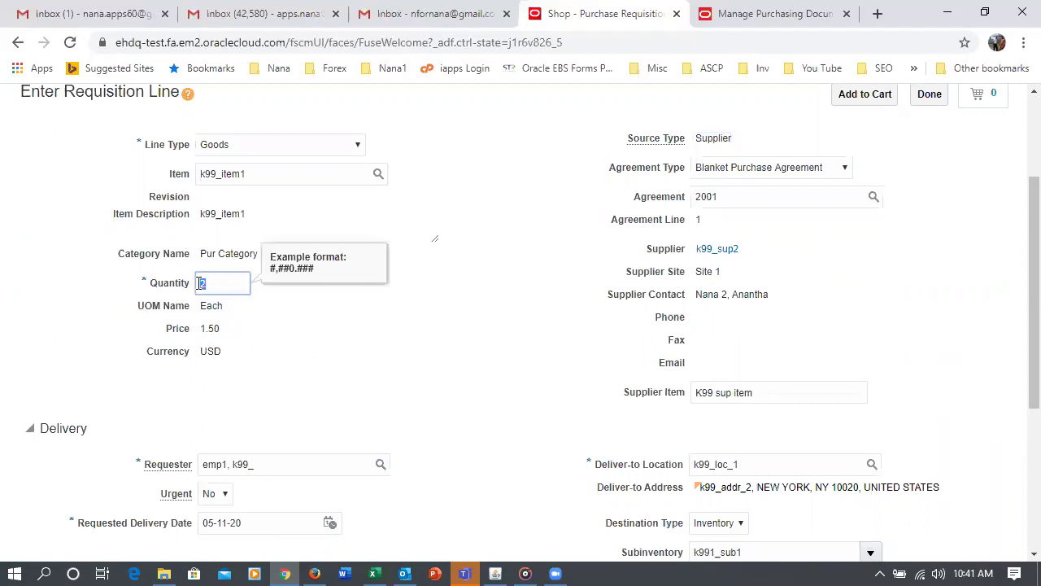
{"action": "type", "text": "74"}
{"action": "key", "text": "Tab"}
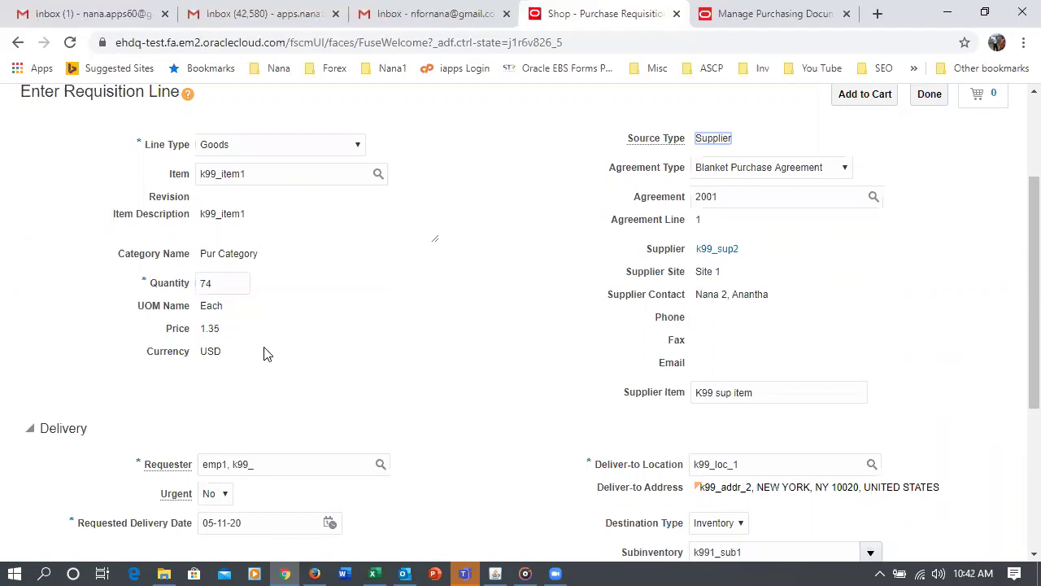
{"action": "left_click", "coordinate": [243, 287]}
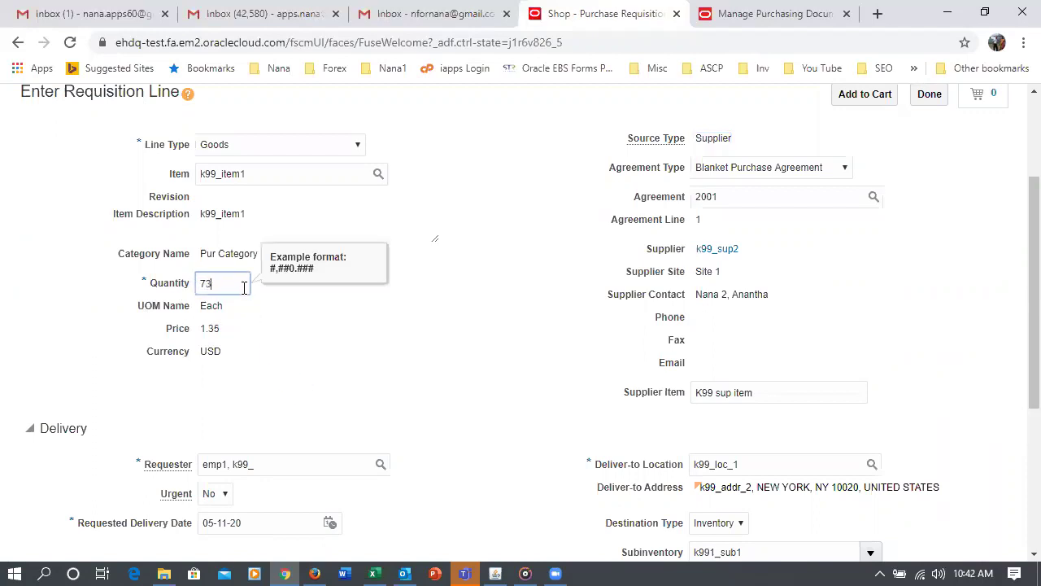
{"action": "key", "text": "Tab"}
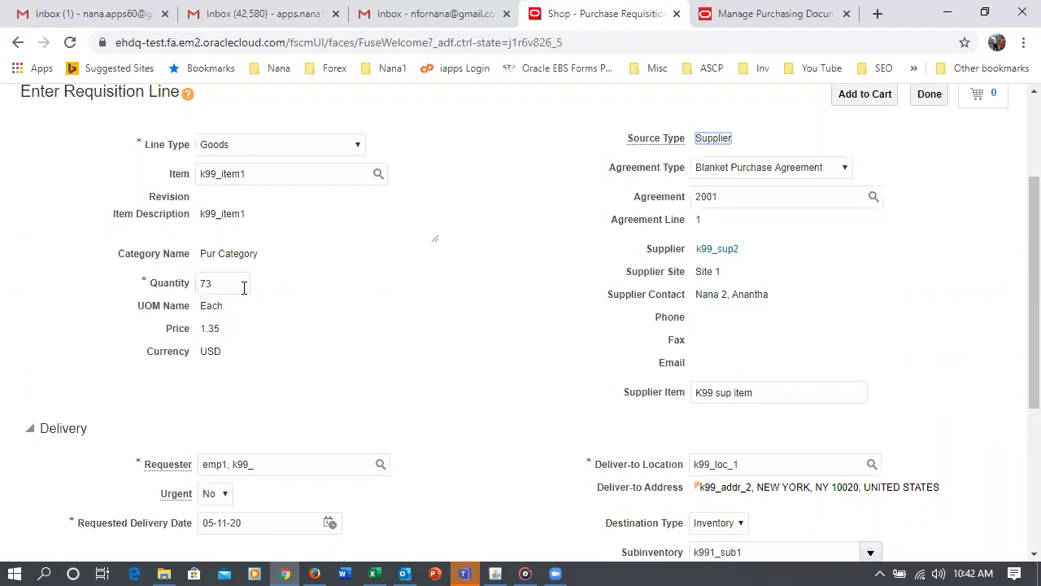
{"action": "left_click", "coordinate": [235, 287]}
{"action": "double_click", "coordinate": [205, 283]}
{"action": "type", "text": "70"}
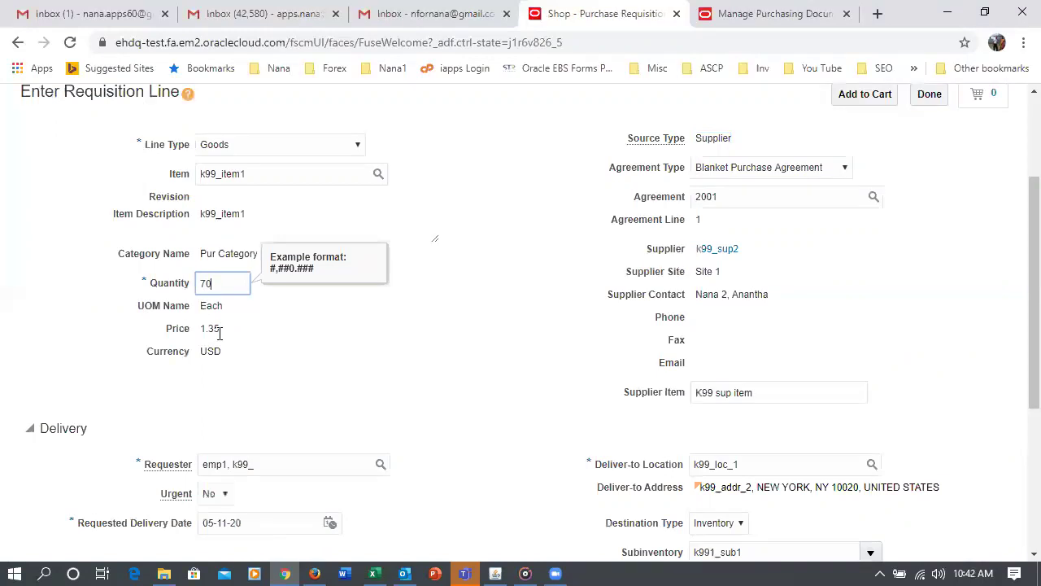
{"action": "key", "text": "Tab"}
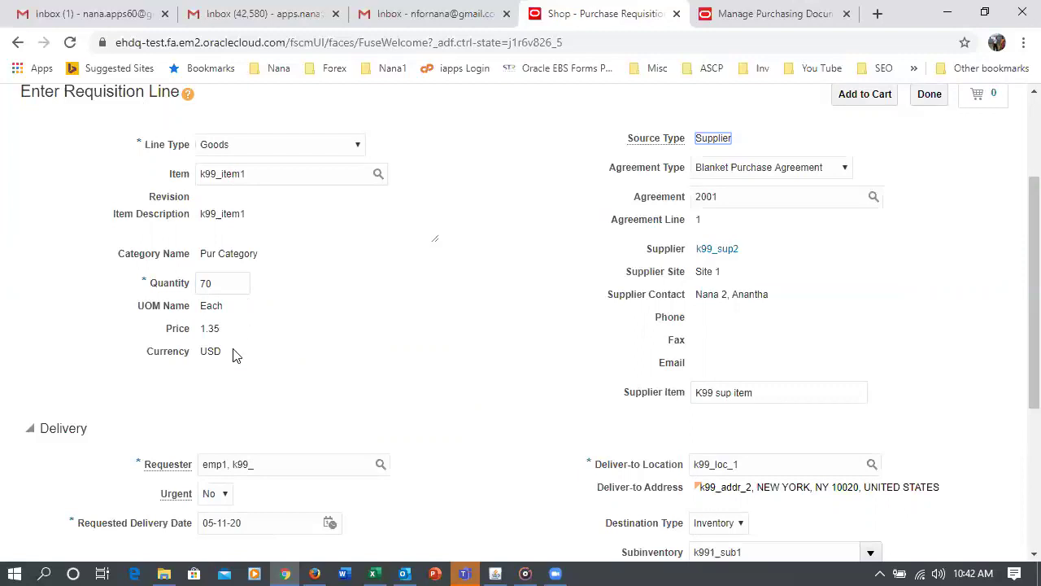
Test the line's unit price with quantities of 20, 1 and 2
{"action": "left_click_drag", "start_coordinate": [220, 283], "coordinate": [198, 285]}
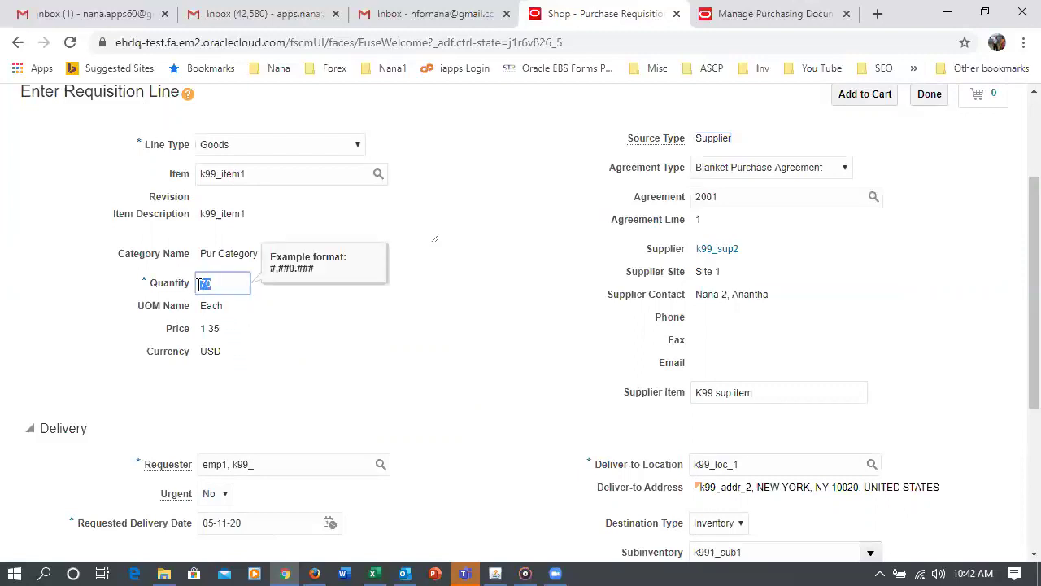
{"action": "type", "text": "20"}
{"action": "key", "text": "Tab"}
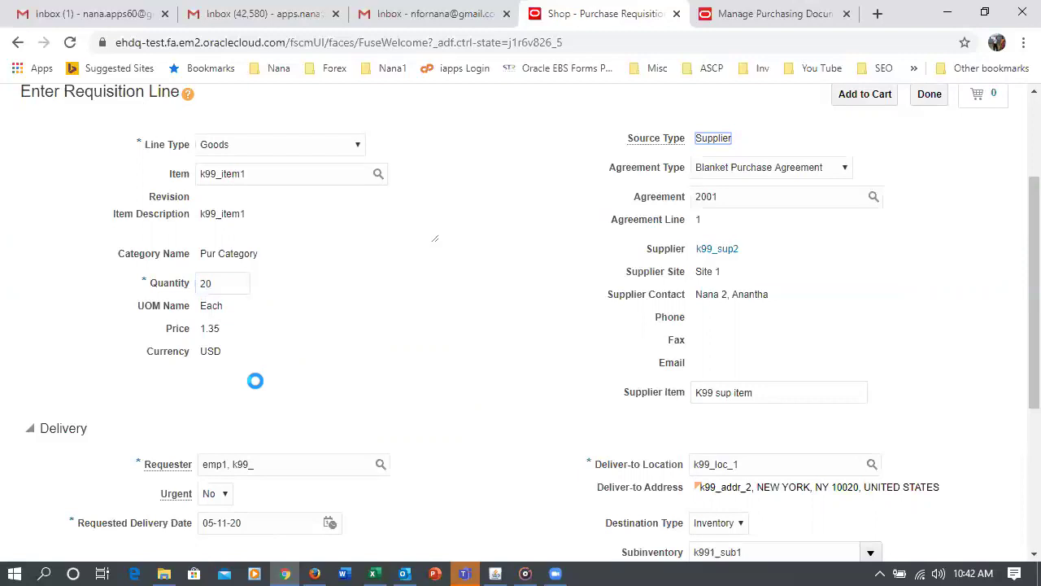
{"action": "left_click_drag", "start_coordinate": [225, 284], "coordinate": [183, 291]}
{"action": "type", "text": "1"}
{"action": "key", "text": "Tab"}
{"action": "type", "text": "2"}
{"action": "key", "text": "Tab"}
Switch the line's quantity between 10, 9 and 10 again to find where the price break starts
{"action": "left_click_drag", "start_coordinate": [231, 286], "coordinate": [200, 284]}
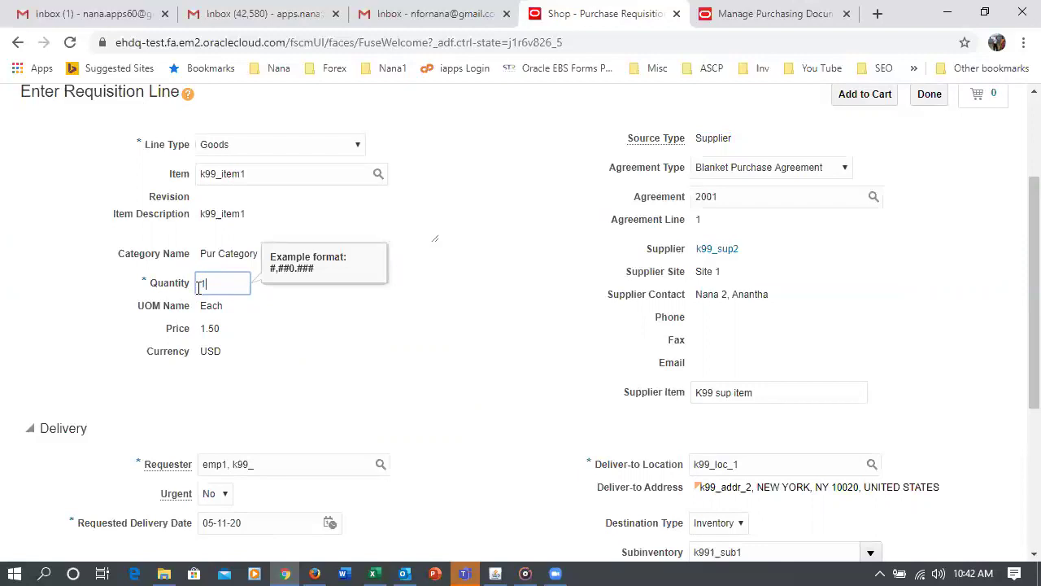
{"action": "key", "text": "Tab"}
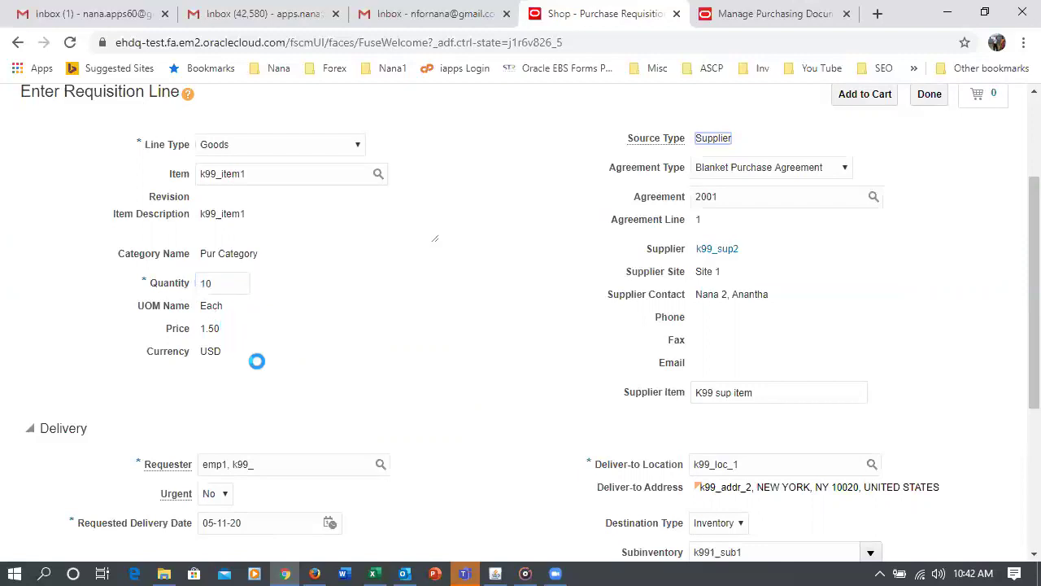
{"action": "left_click_drag", "start_coordinate": [218, 283], "coordinate": [195, 297]}
{"action": "type", "text": "9"}
{"action": "key", "text": "Tab"}
{"action": "left_click_drag", "start_coordinate": [232, 284], "coordinate": [196, 294]}
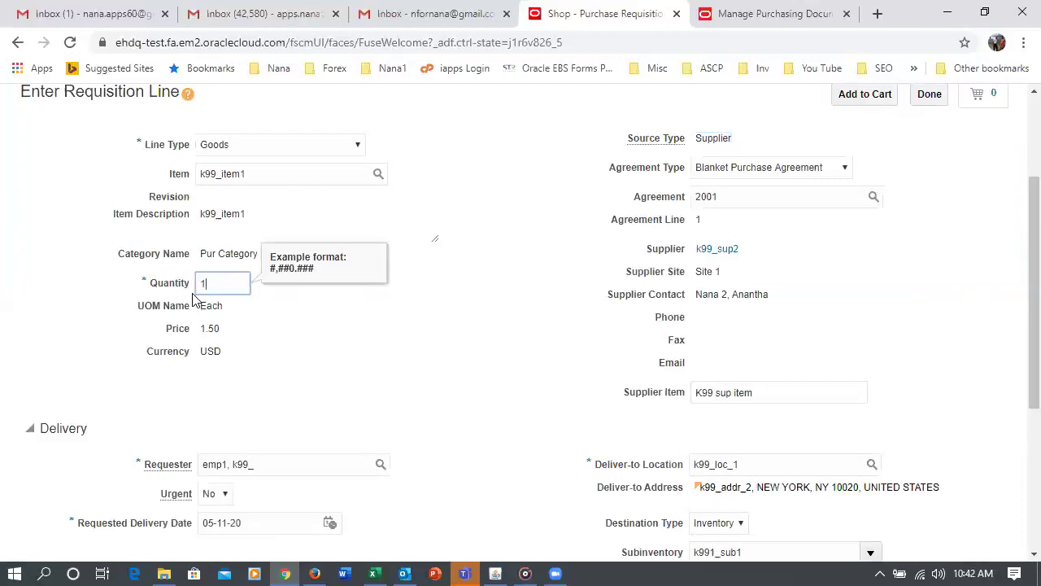
{"action": "type", "text": "10"}
{"action": "key", "text": "Tab"}
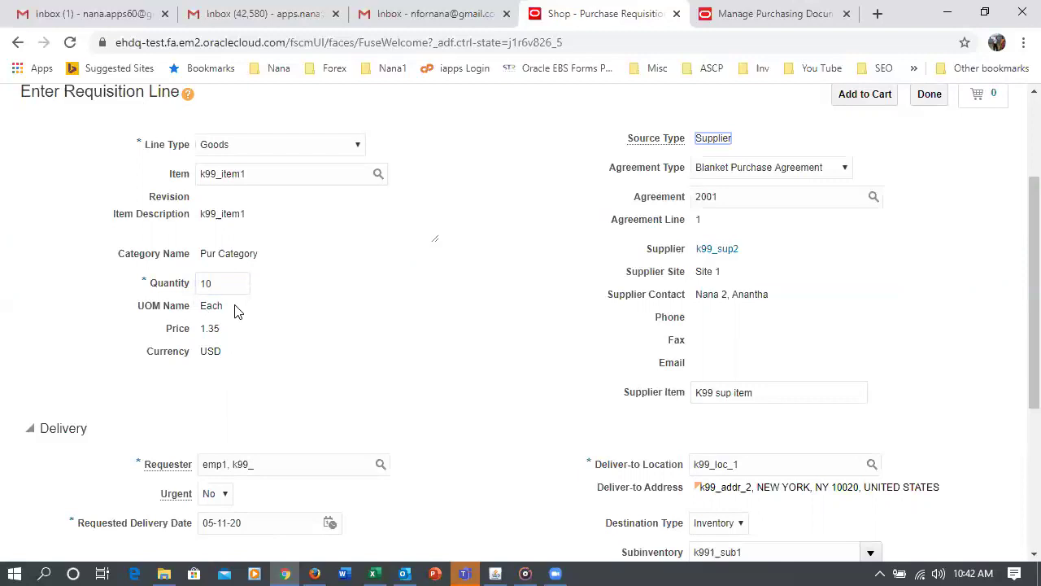
Set the requisition line's quantity back to 200
{"action": "left_click", "coordinate": [233, 283]}
{"action": "double_click", "coordinate": [233, 283]}
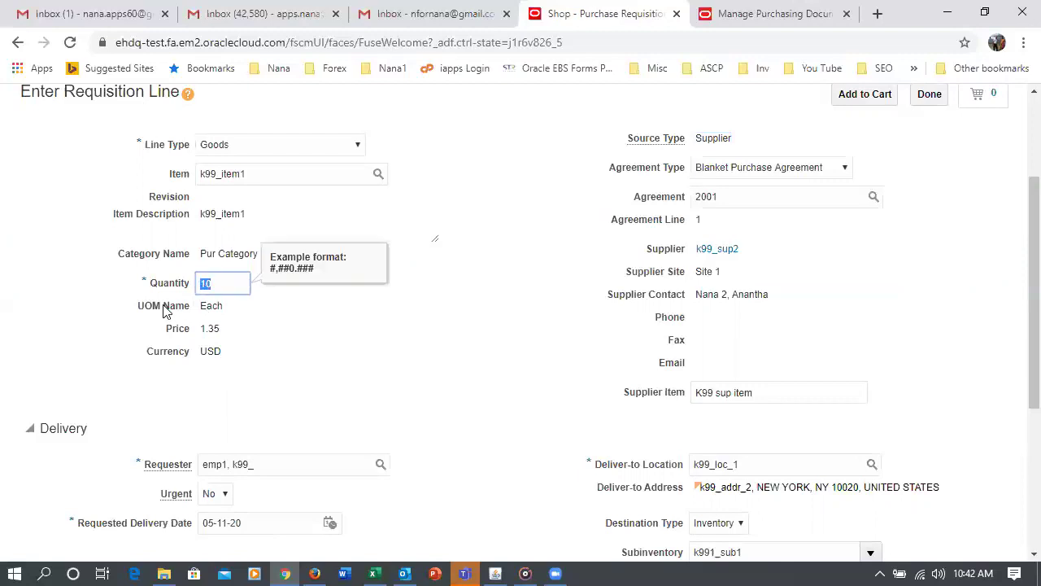
{"action": "type", "text": "200"}
{"action": "key", "text": "Tab"}
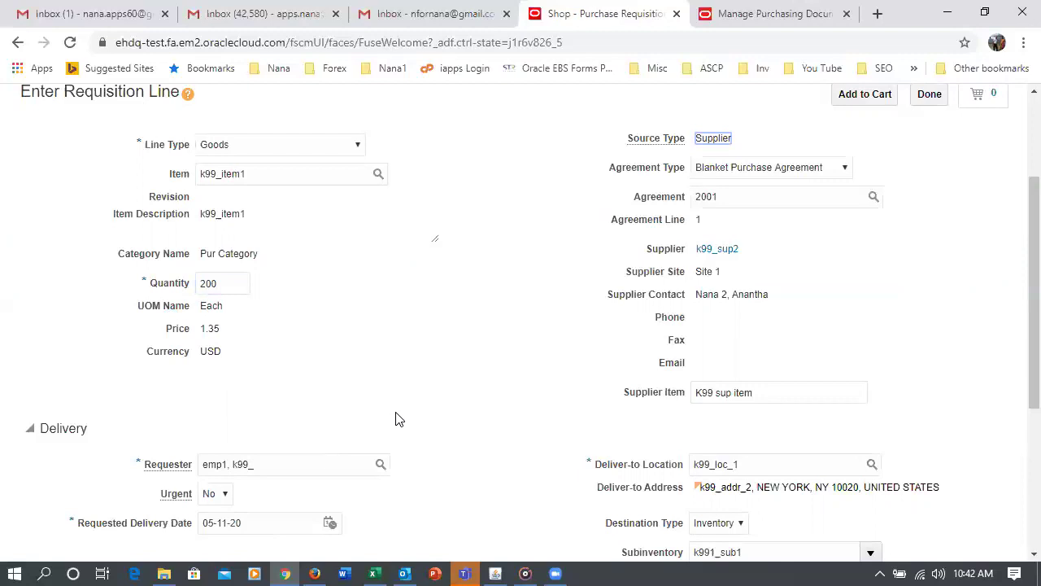
Add the requisition line to the cart and open the cart contents for review as a requisition
{"action": "scroll", "coordinate": [398, 419], "scroll_direction": "up", "scroll_amount": 3}
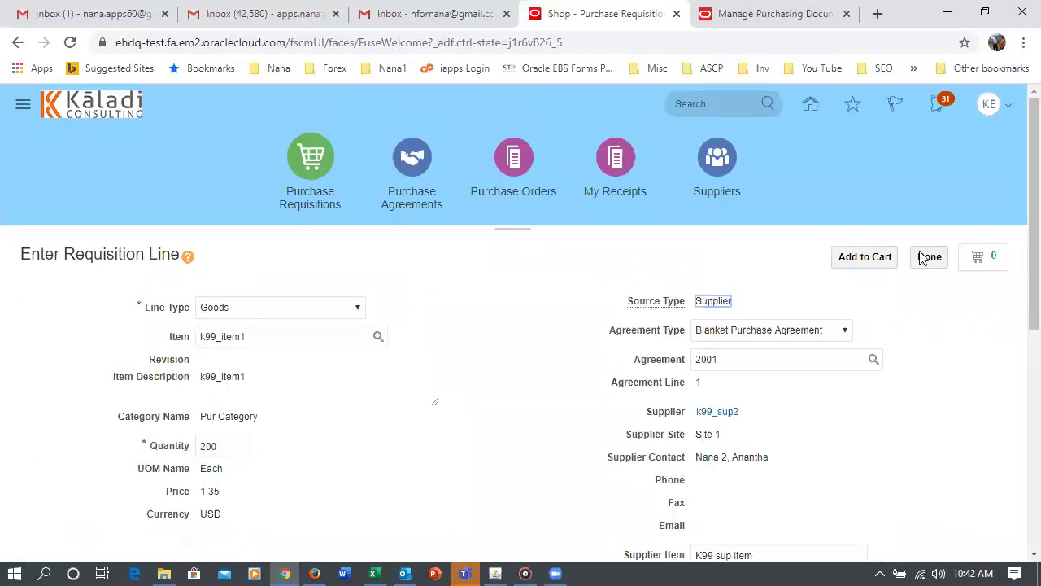
{"action": "left_click", "coordinate": [879, 257]}
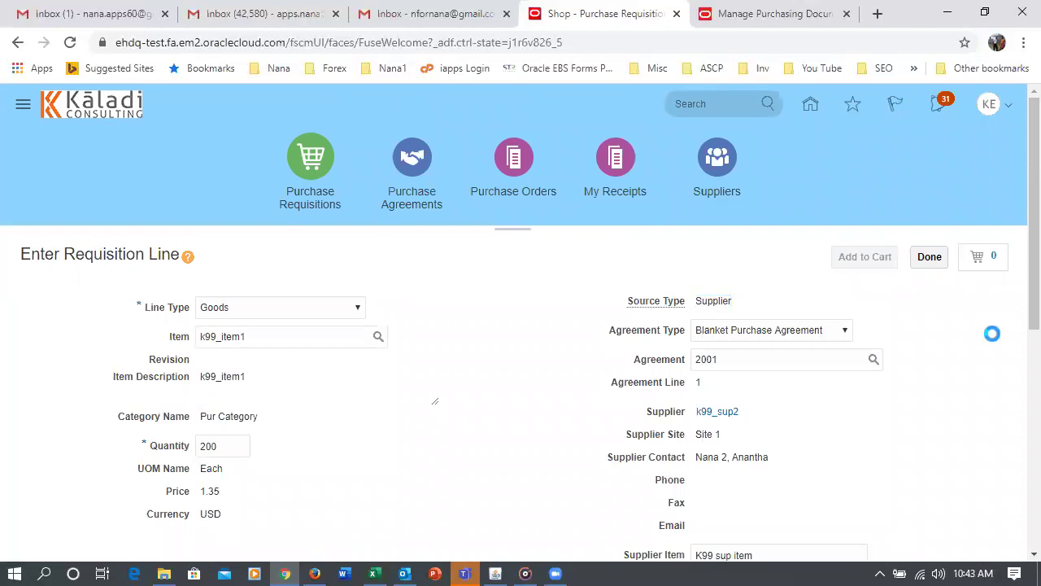
{"action": "left_click", "coordinate": [986, 261]}
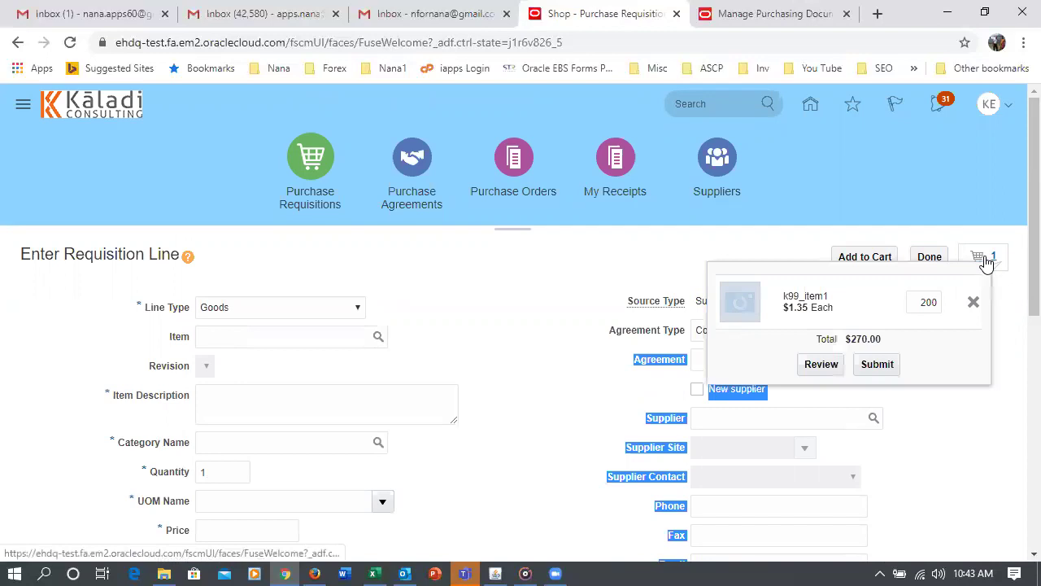
{"action": "left_click", "coordinate": [822, 366]}
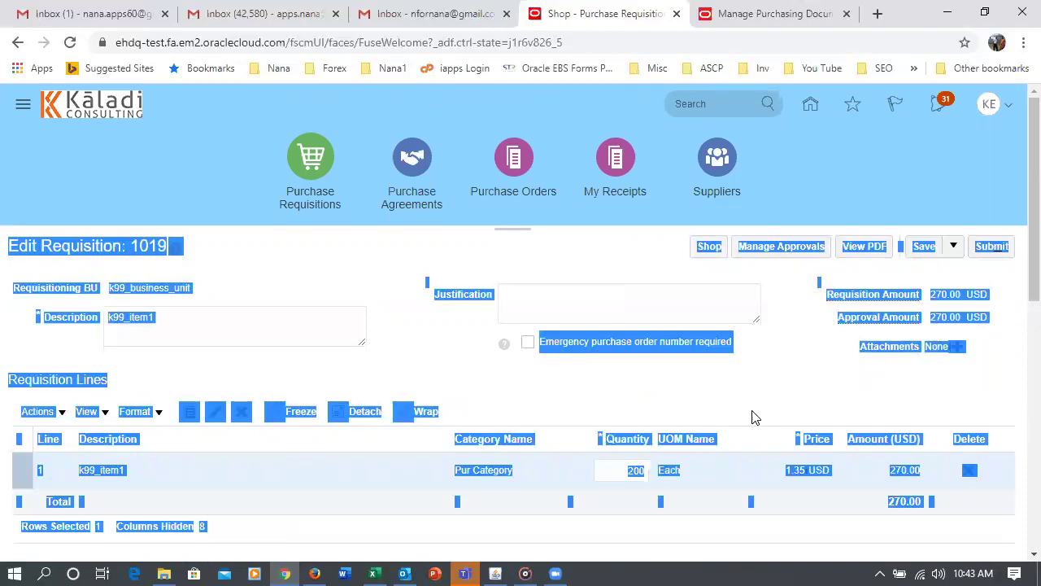
Review the requisition's line, delivery and billing details, submit it for approval and acknowledge the confirmation
{"action": "scroll", "coordinate": [748, 481], "scroll_direction": "down", "scroll_amount": 3}
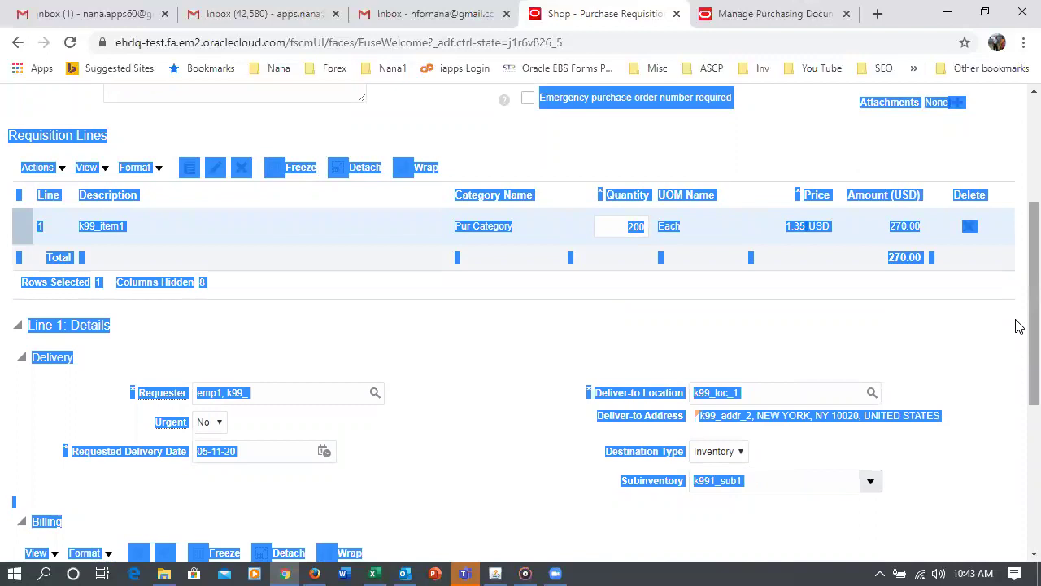
{"action": "scroll", "coordinate": [1016, 223], "scroll_direction": "up", "scroll_amount": 3}
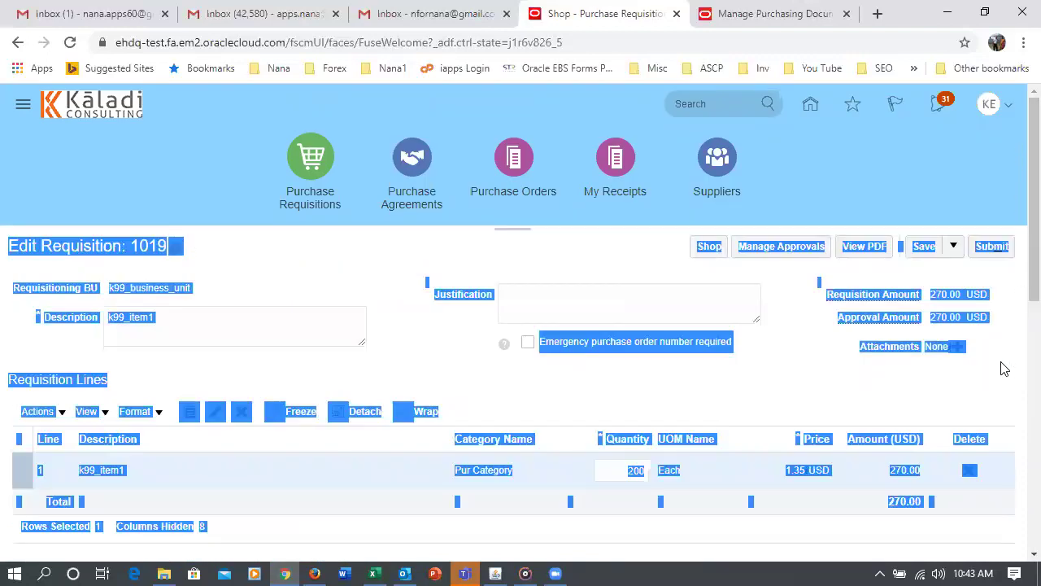
{"action": "left_click", "coordinate": [584, 271]}
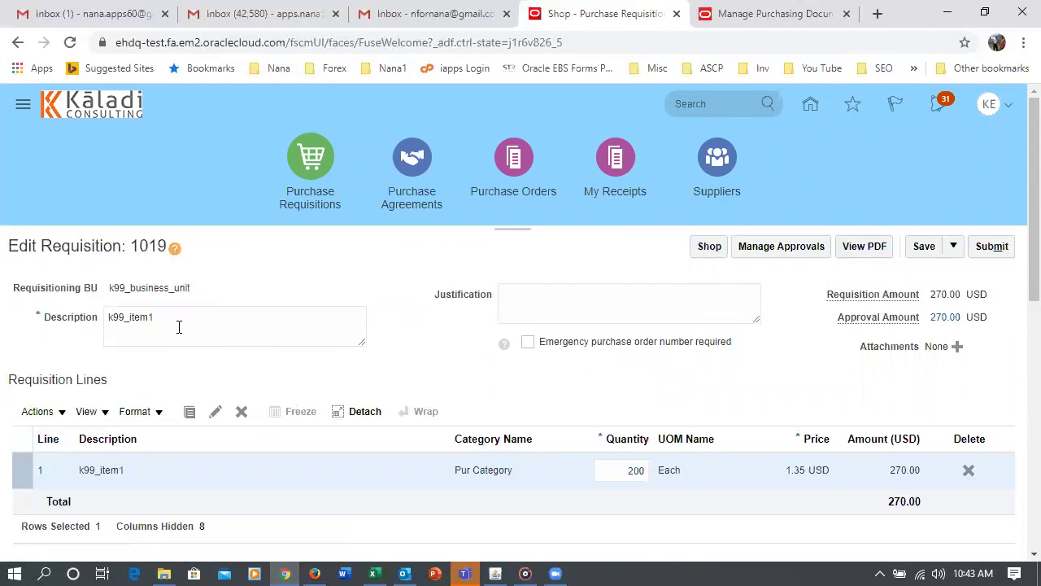
{"action": "left_click", "coordinate": [1000, 247]}
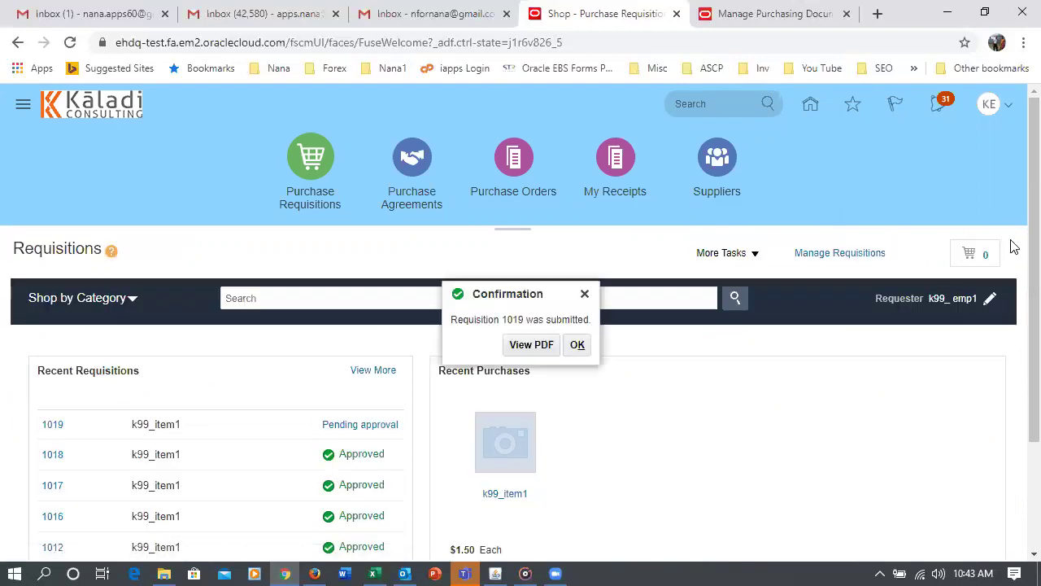
{"action": "left_click", "coordinate": [579, 345]}
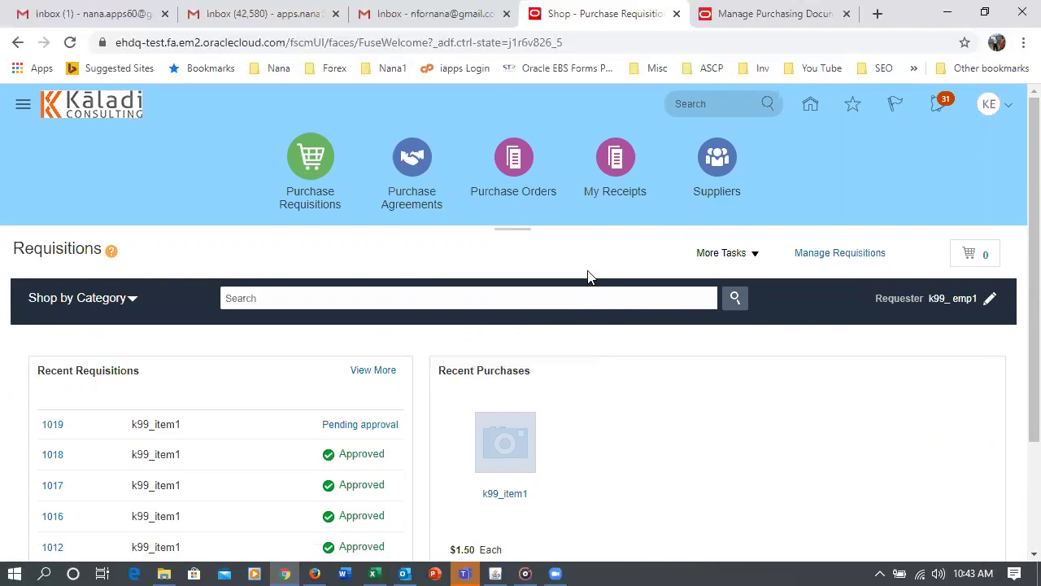
Open order management in the Purchase Orders work area and search for orders created from requisition 1019
{"action": "left_click", "coordinate": [525, 173]}
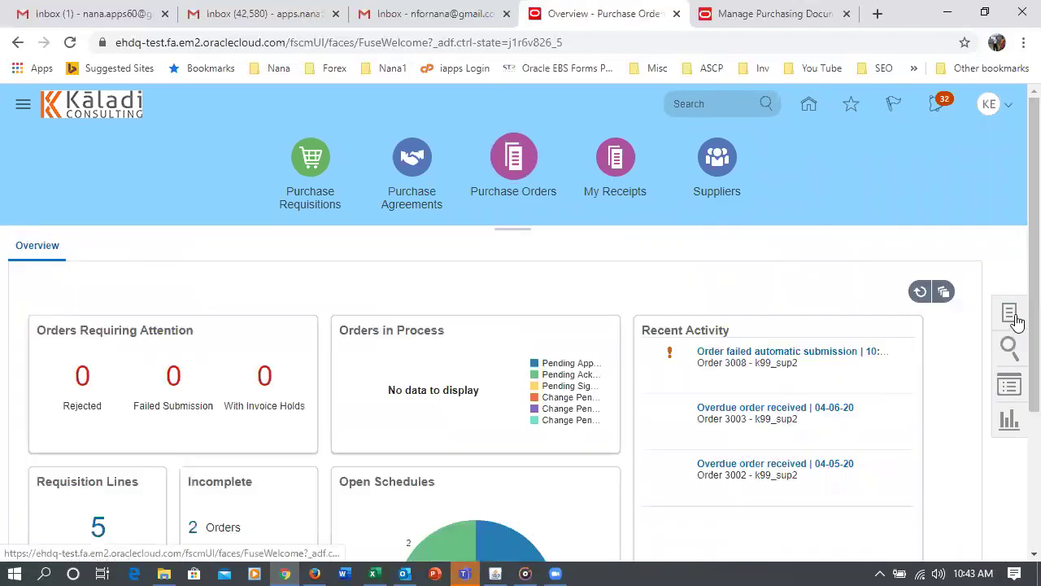
{"action": "left_click", "coordinate": [1015, 317]}
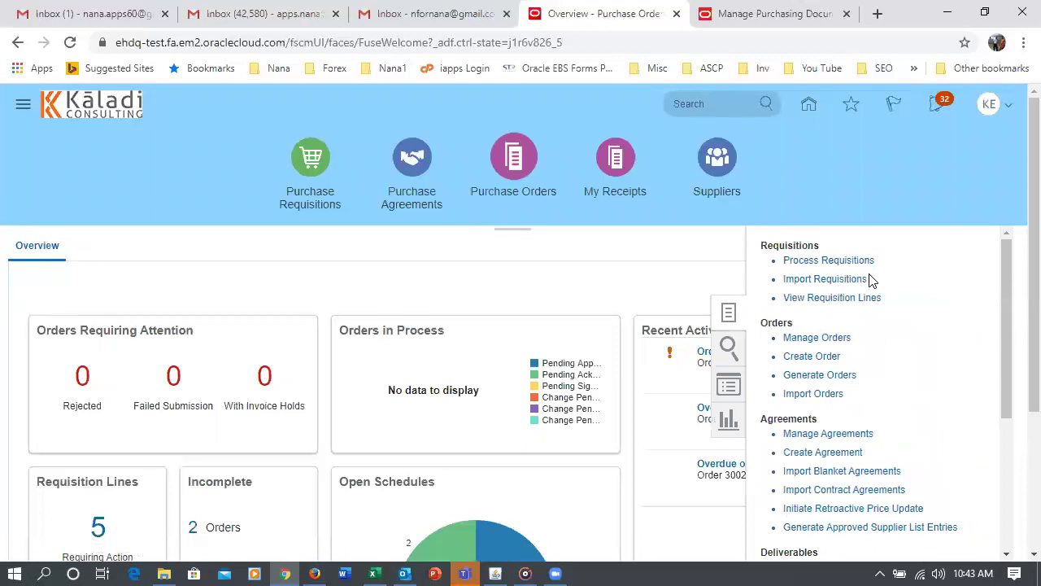
{"action": "left_click", "coordinate": [846, 337]}
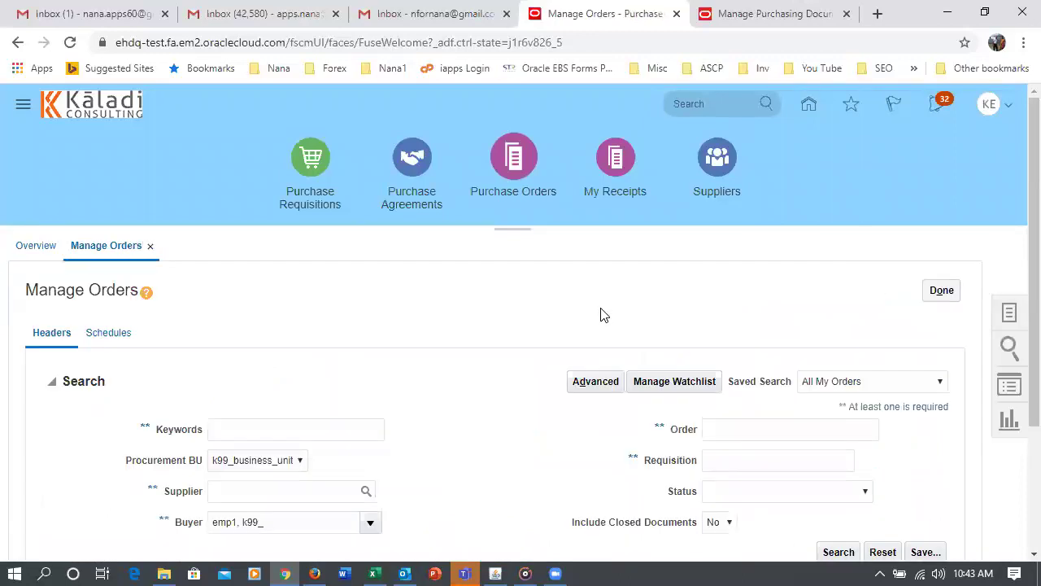
{"action": "left_click", "coordinate": [733, 458]}
{"action": "type", "text": "1019"}
{"action": "key", "text": "Tab"}
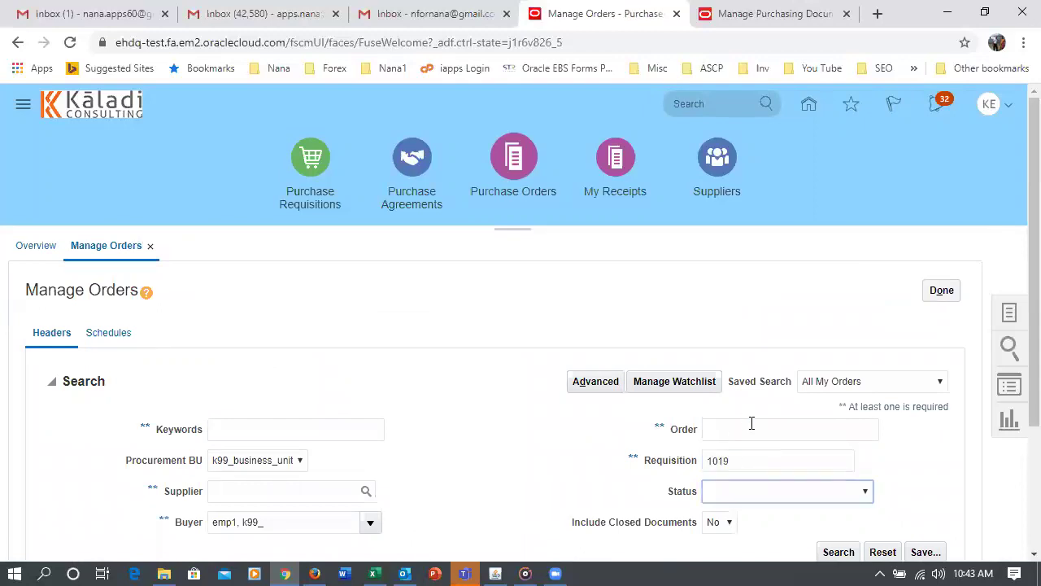
{"action": "scroll", "coordinate": [751, 423], "scroll_direction": "down", "scroll_amount": 2}
{"action": "left_click", "coordinate": [842, 399]}
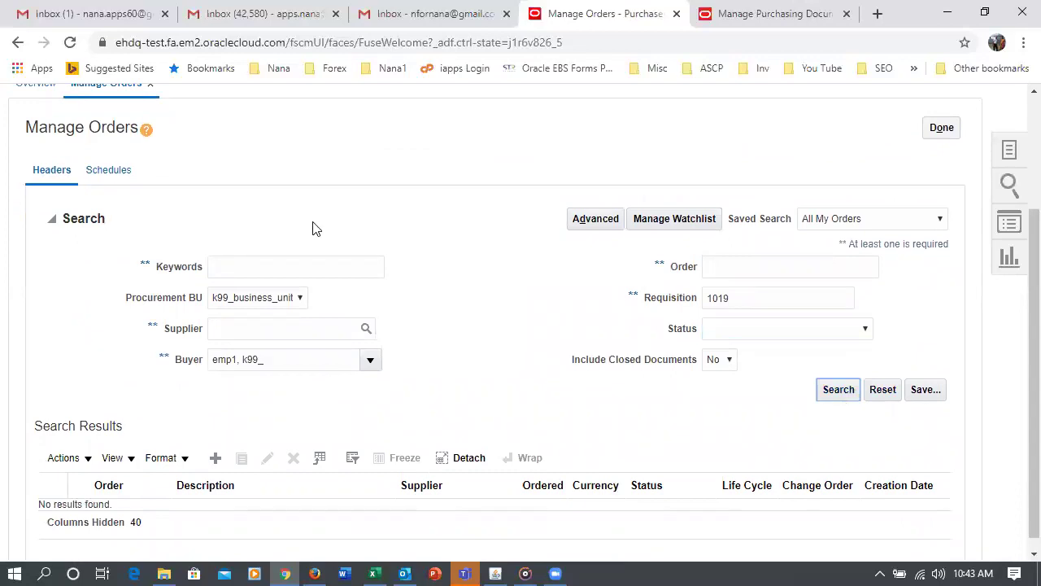
Clear the buyer filter, search for requisition 1019's order again and rerun the search to refresh its approval status
{"action": "triple_click", "coordinate": [281, 358]}
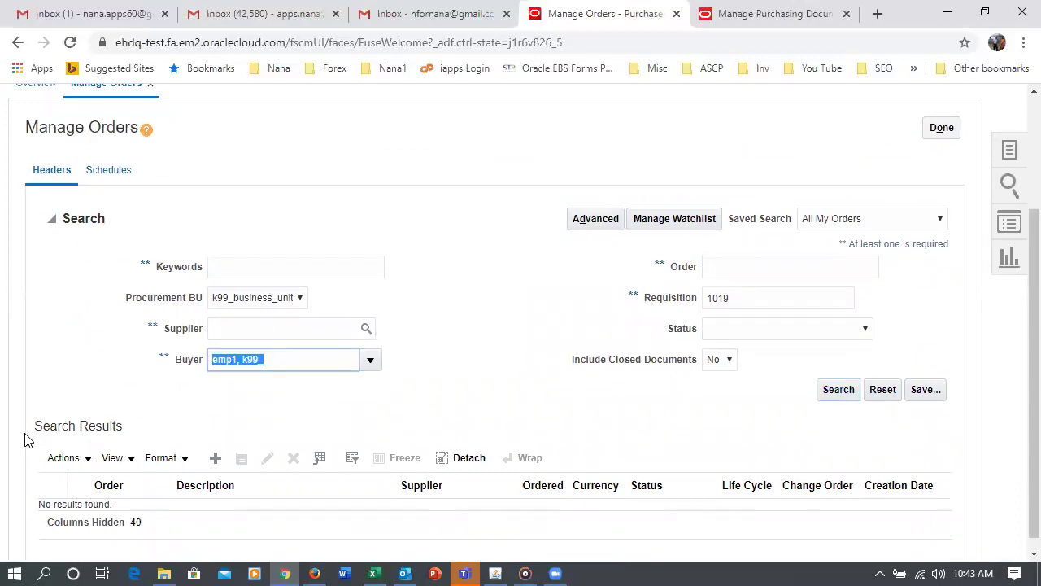
{"action": "key", "text": "BackSpace"}
{"action": "left_click", "coordinate": [491, 312]}
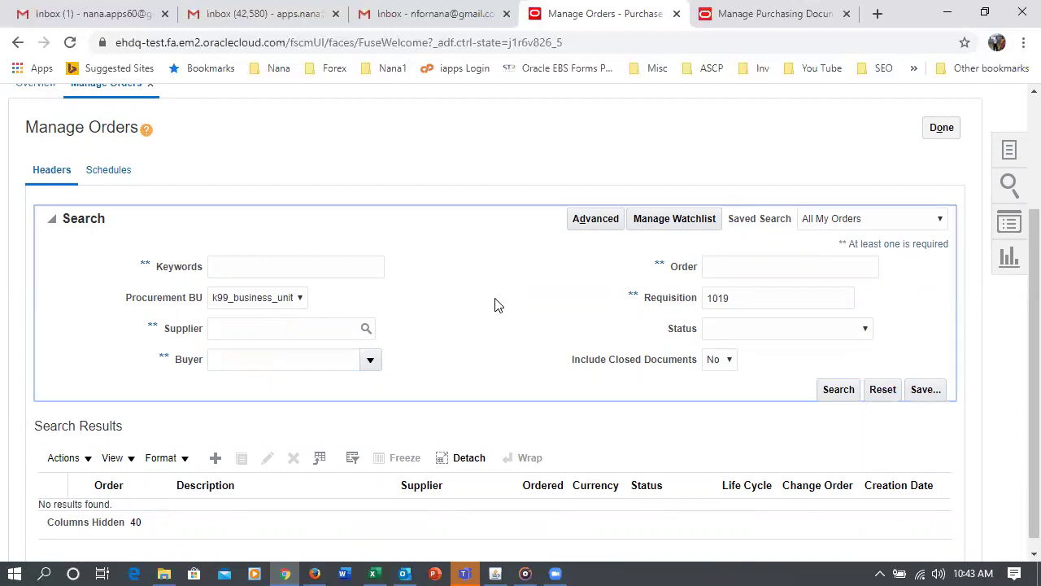
{"action": "left_click", "coordinate": [823, 395]}
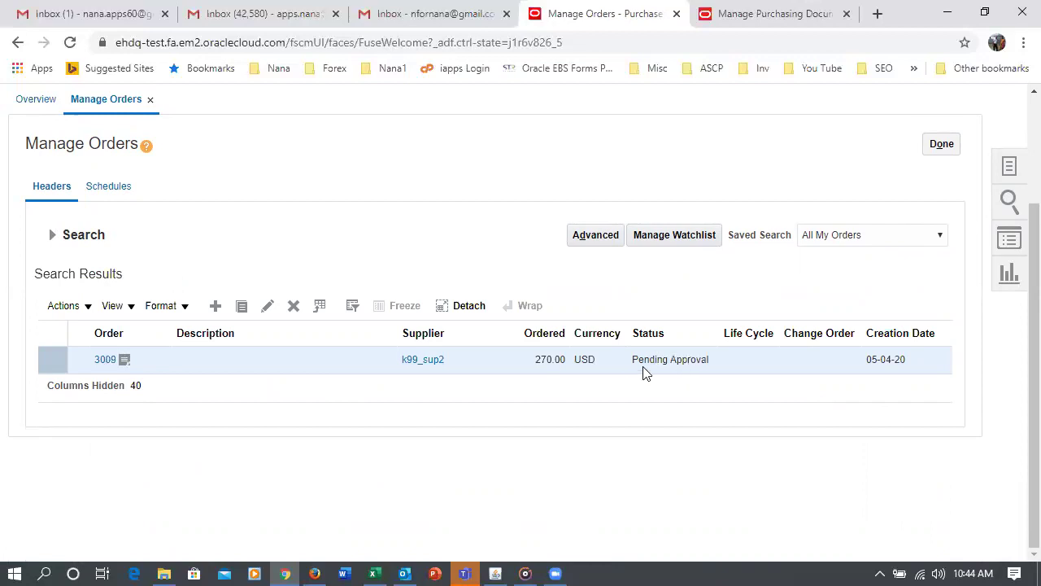
{"action": "left_click_drag", "start_coordinate": [646, 359], "coordinate": [693, 357]}
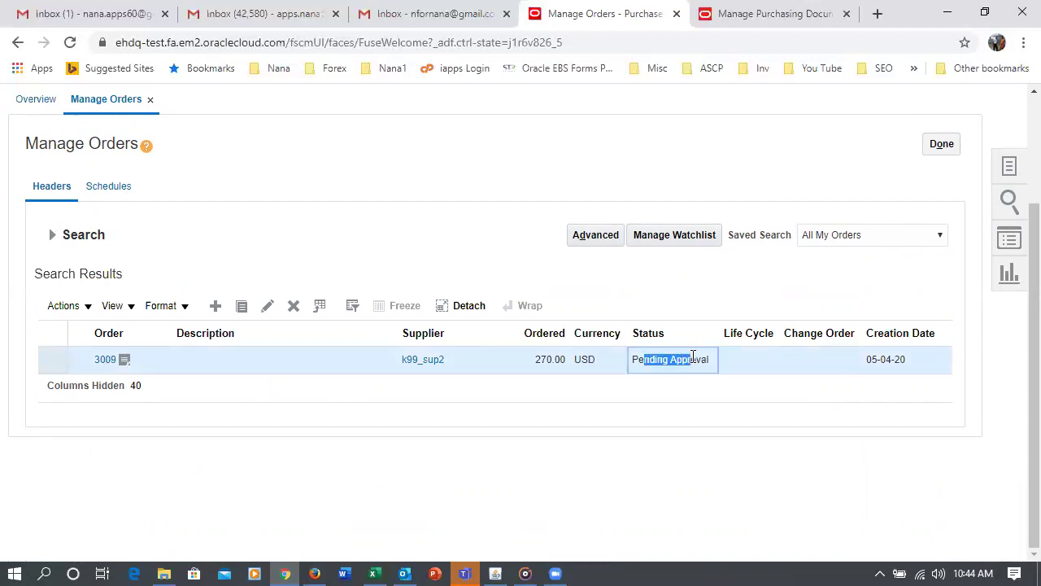
{"action": "left_click", "coordinate": [618, 524]}
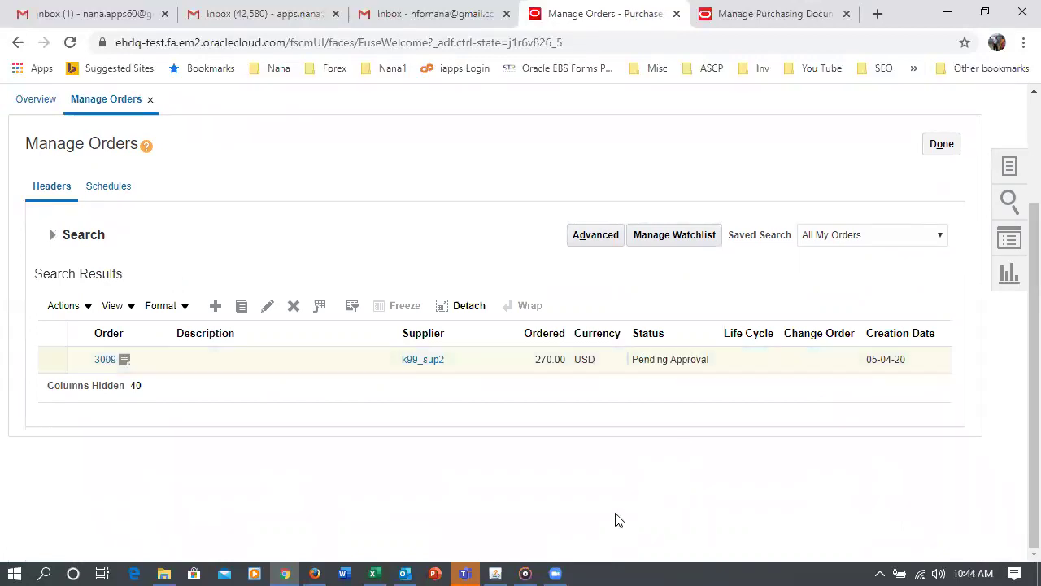
{"action": "left_click", "coordinate": [51, 235]}
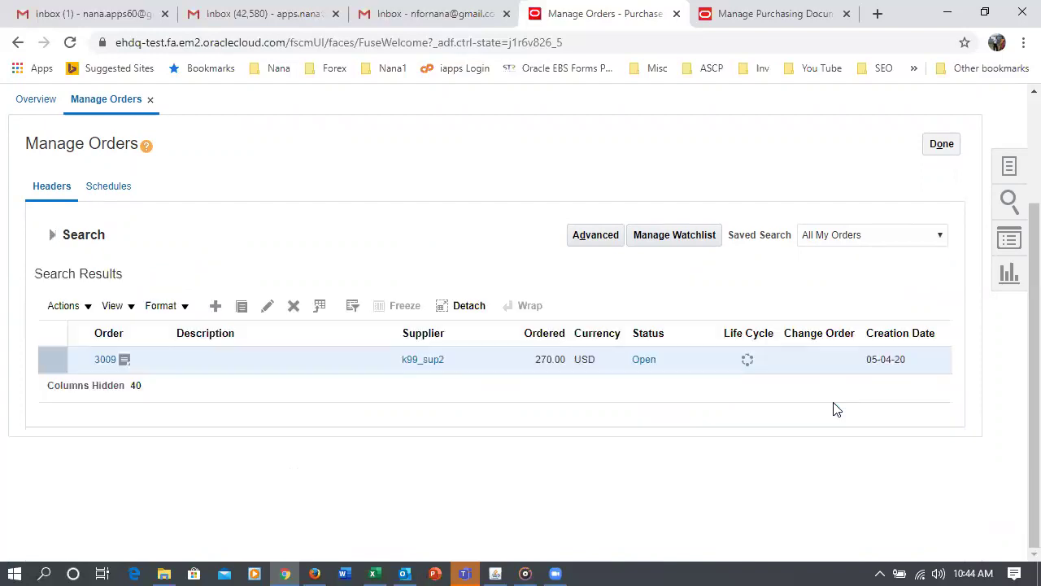
Open the purchase order found for requisition 1019 and inspect the ordered amount in its life cycle chart
{"action": "left_click", "coordinate": [106, 360]}
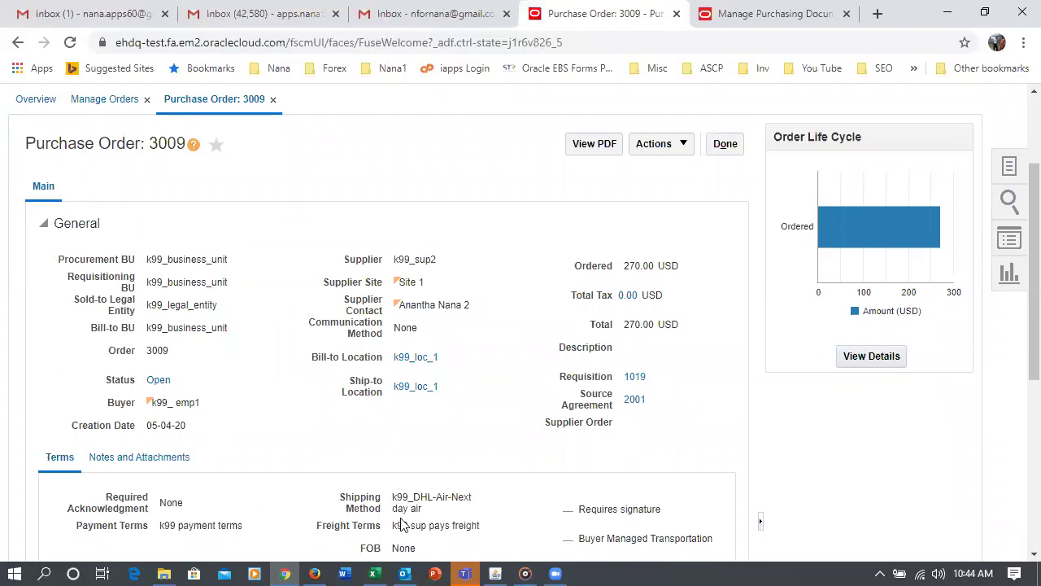
{"action": "mouse_move", "coordinate": [847, 210]}
{"action": "mouse_move", "coordinate": [889, 244]}
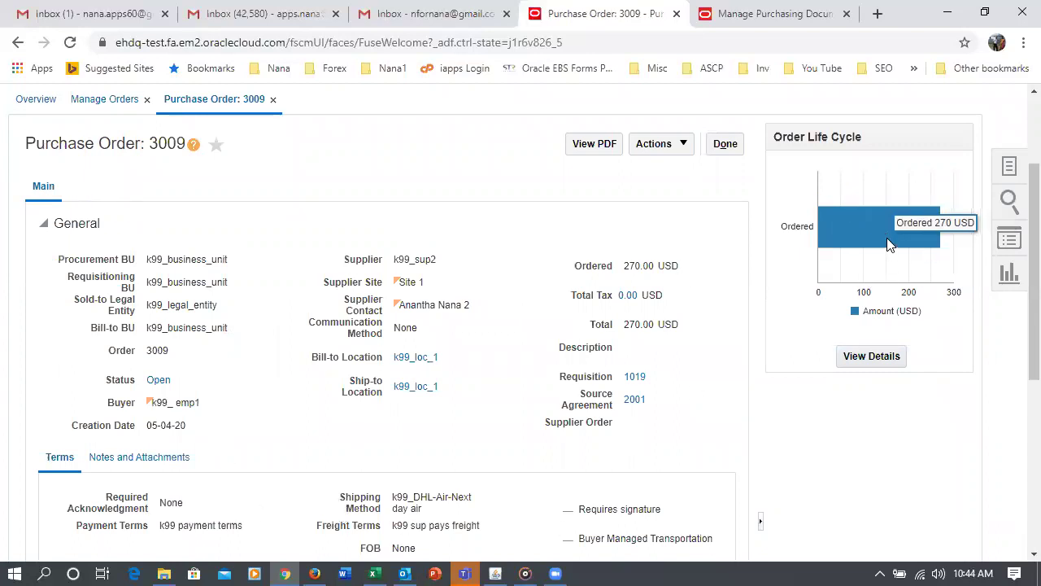
Open the order's life cycle details, examine the in-transit shipments, receipts and invoices, and return to the order
{"action": "left_click", "coordinate": [890, 363]}
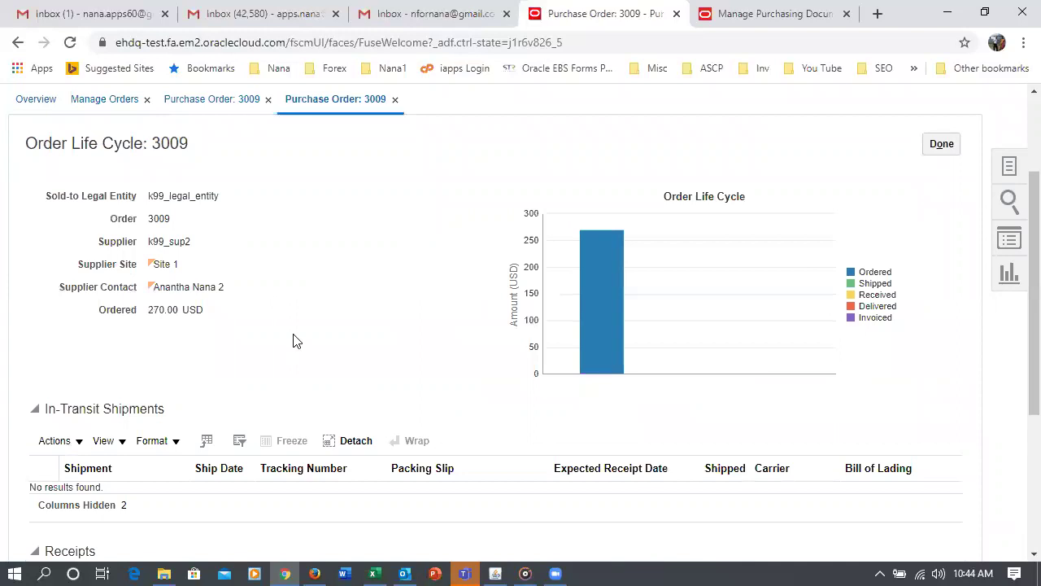
{"action": "scroll", "coordinate": [174, 420], "scroll_direction": "down", "scroll_amount": 2}
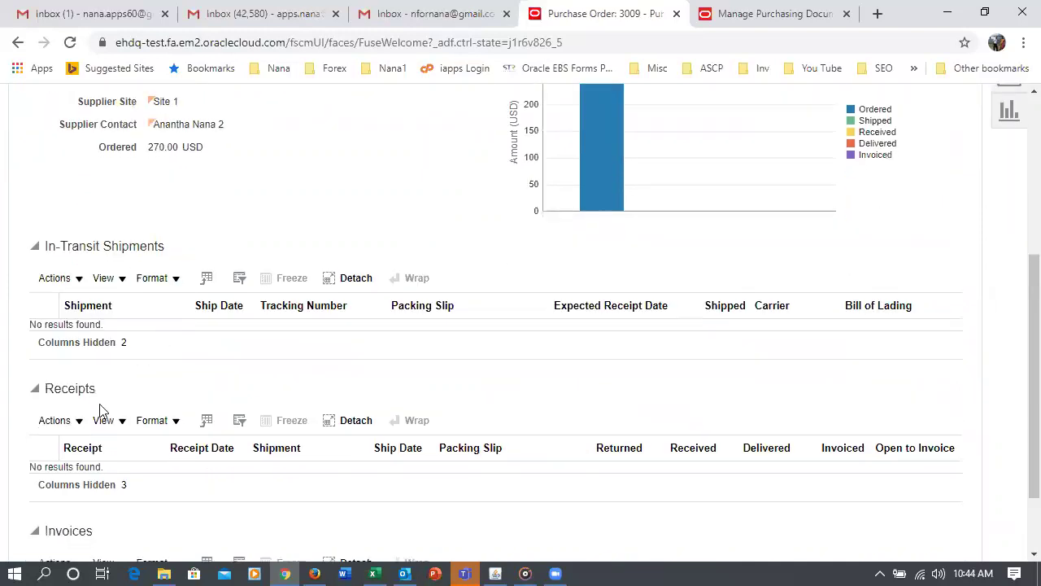
{"action": "scroll", "coordinate": [106, 419], "scroll_direction": "down", "scroll_amount": 1}
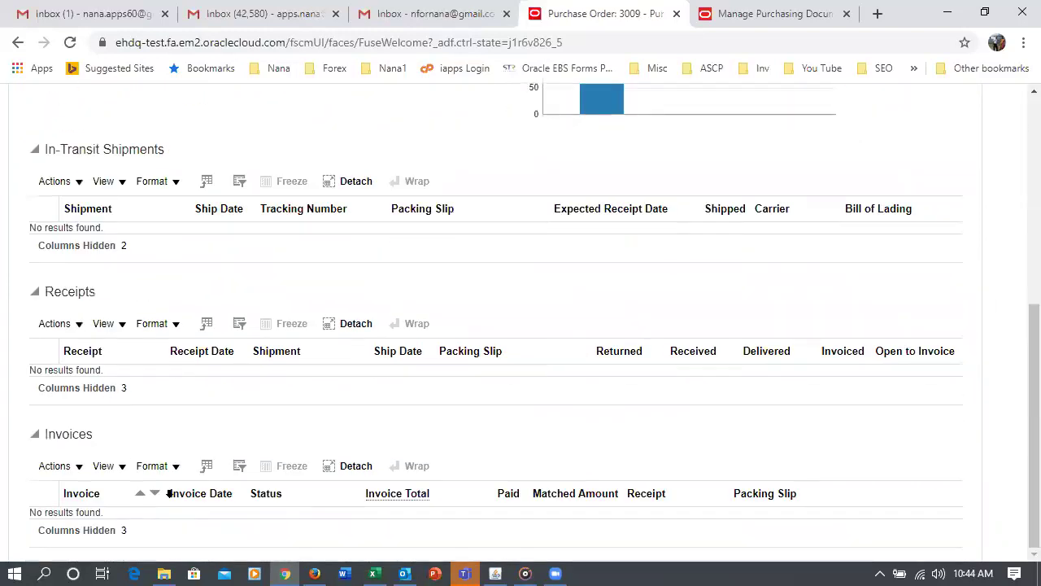
{"action": "mouse_move", "coordinate": [391, 488]}
{"action": "scroll", "coordinate": [612, 440], "scroll_direction": "up", "scroll_amount": 3}
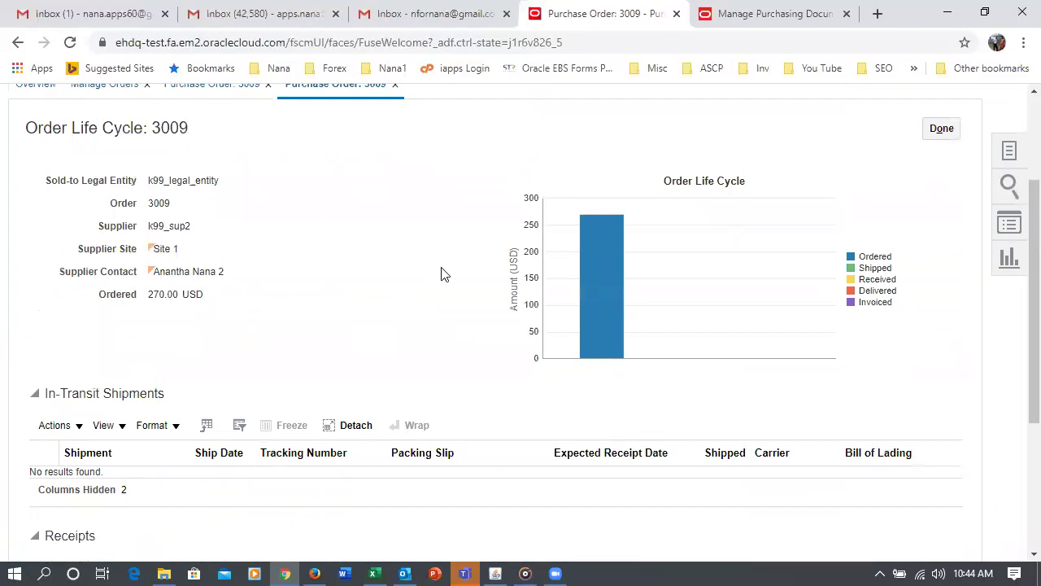
{"action": "scroll", "coordinate": [441, 268], "scroll_direction": "down", "scroll_amount": 3}
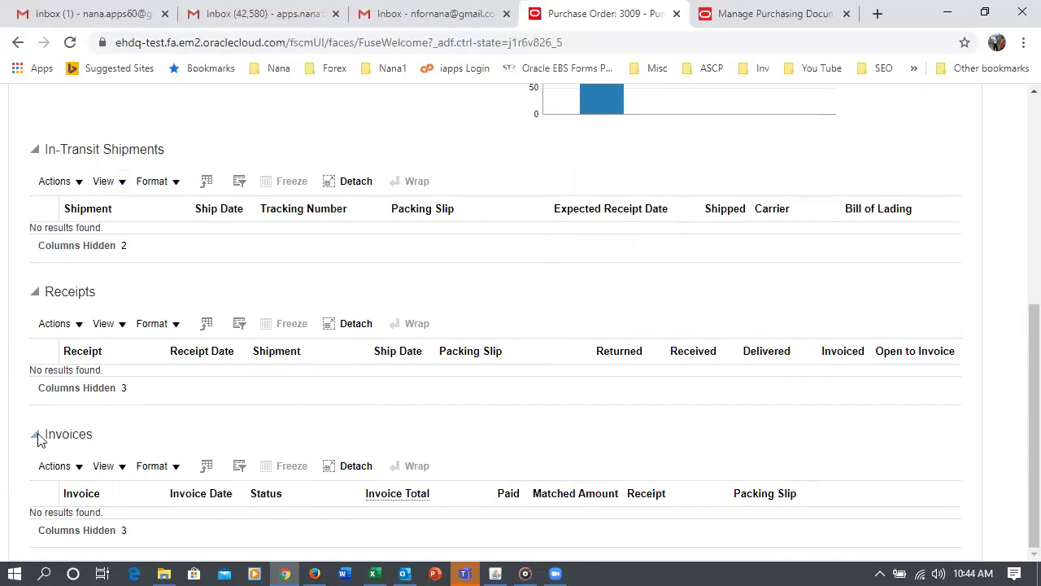
{"action": "scroll", "coordinate": [408, 457], "scroll_direction": "up", "scroll_amount": 5}
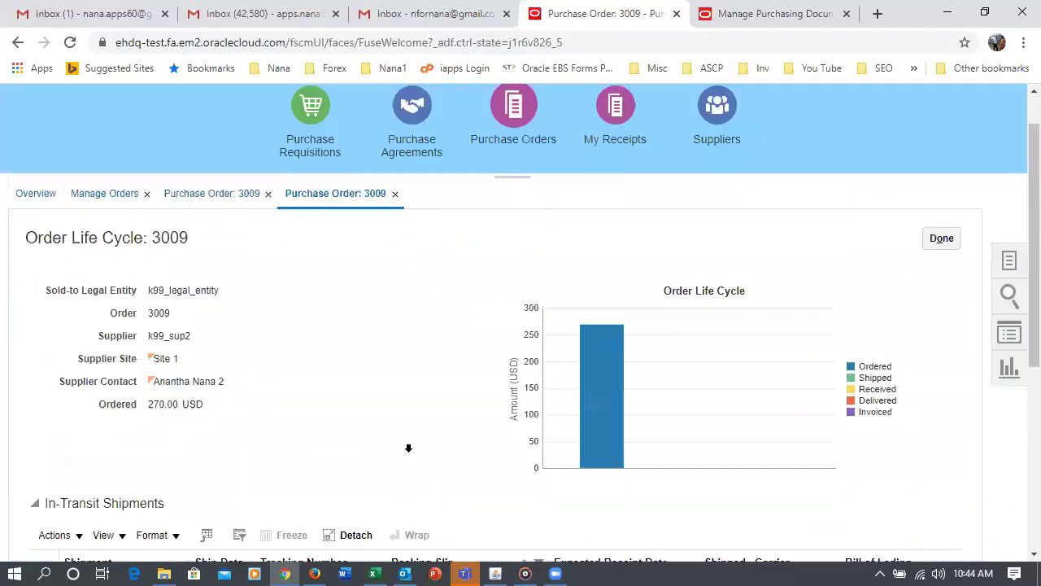
{"action": "left_click", "coordinate": [941, 291]}
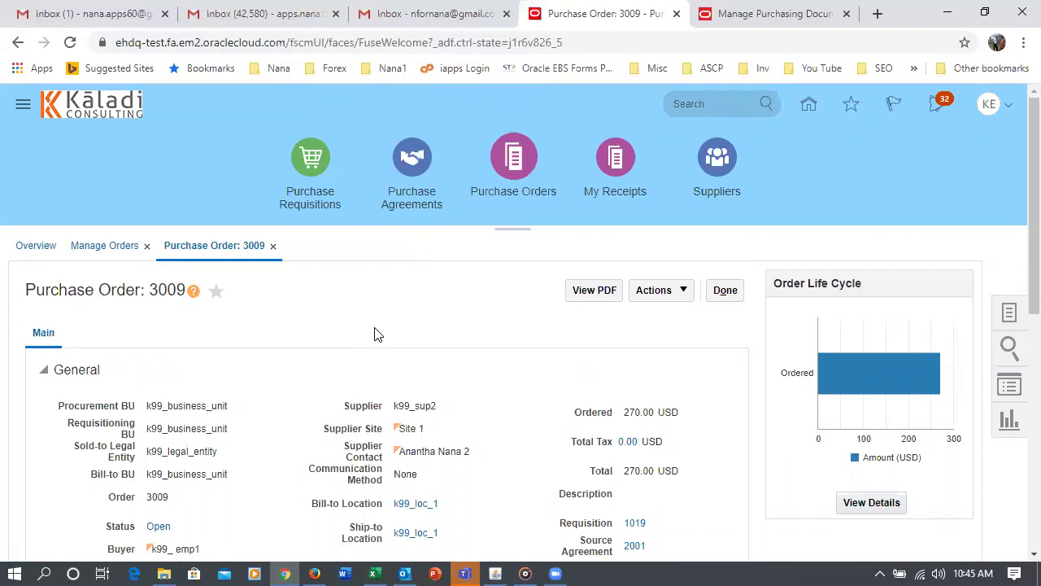
Open source agreement 2001 from the purchase order and try to drill into its released amount
{"action": "scroll", "coordinate": [375, 333], "scroll_direction": "down", "scroll_amount": 2}
{"action": "scroll", "coordinate": [376, 333], "scroll_direction": "down", "scroll_amount": 2}
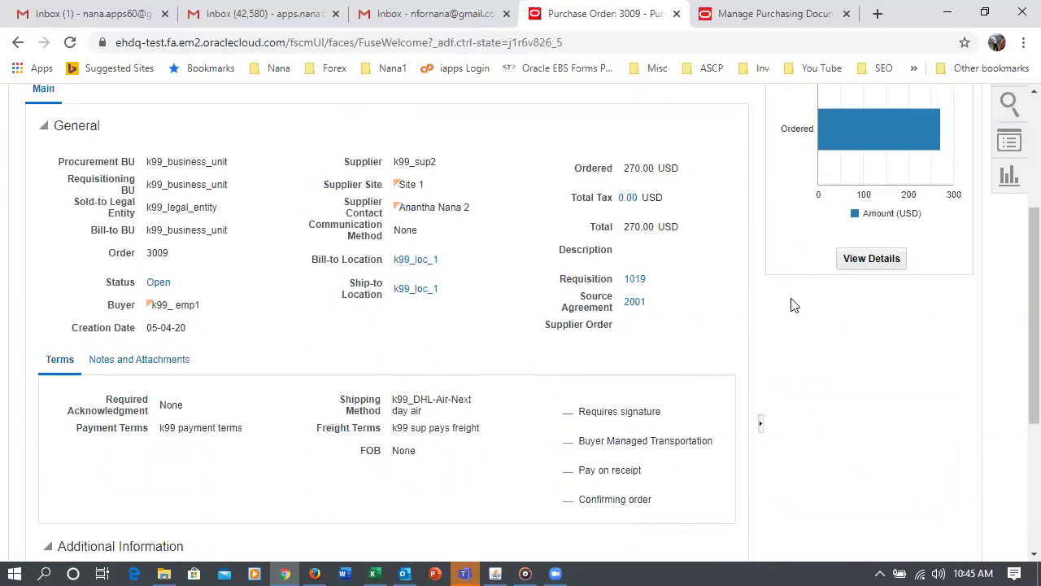
{"action": "left_click", "coordinate": [637, 302]}
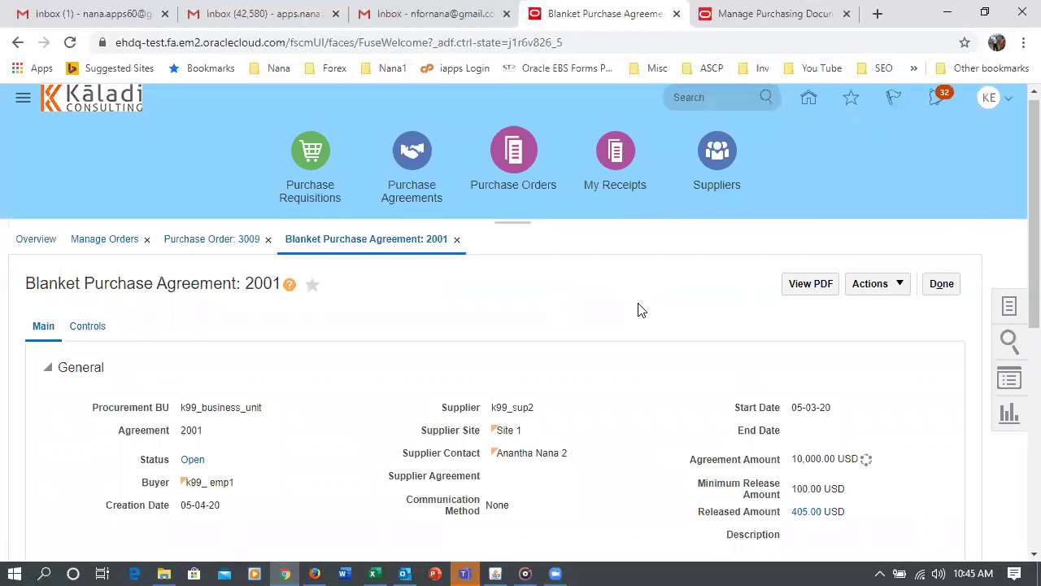
{"action": "scroll", "coordinate": [638, 309], "scroll_direction": "down", "scroll_amount": 3}
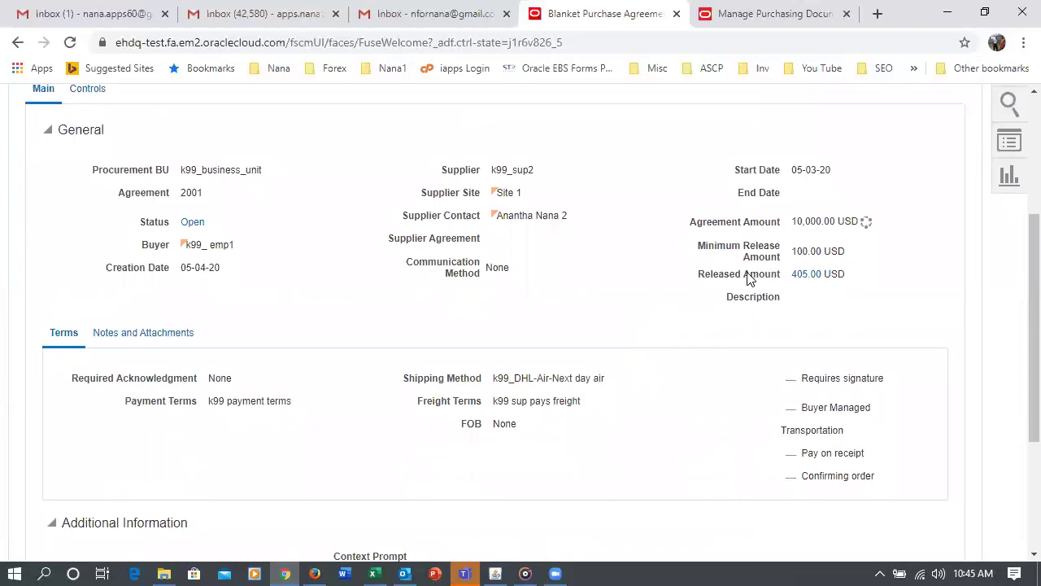
{"action": "left_click", "coordinate": [809, 277]}
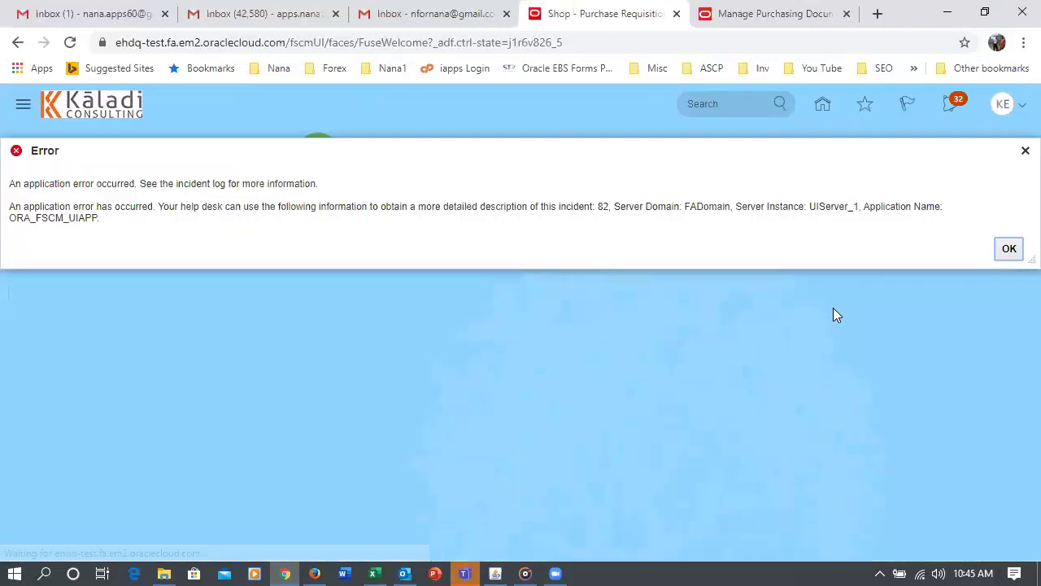
{"action": "left_click", "coordinate": [1008, 248]}
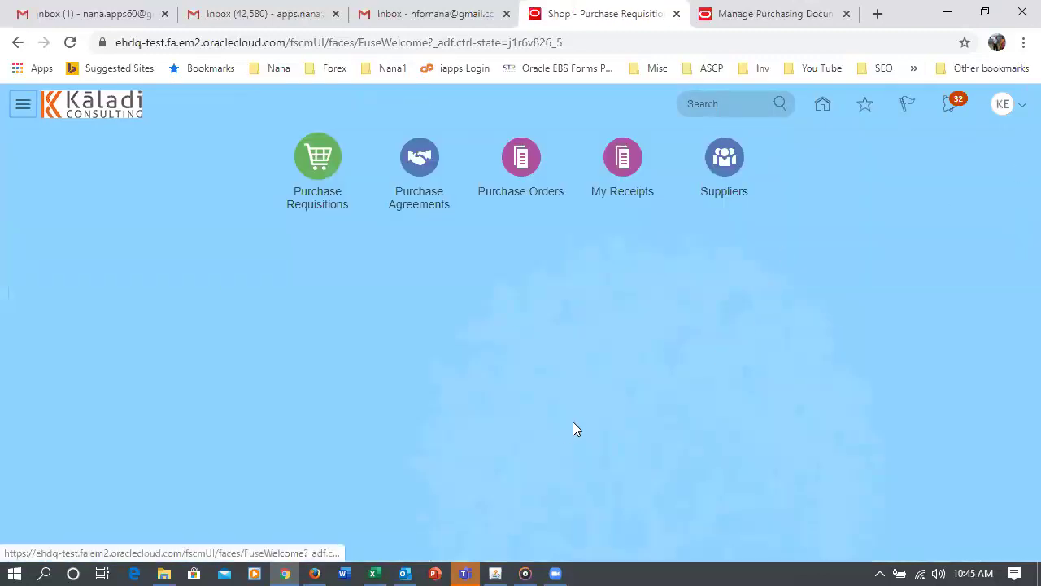
Go back to the home page and open the Purchase Requisitions work area under Procurement
{"action": "left_click", "coordinate": [316, 155]}
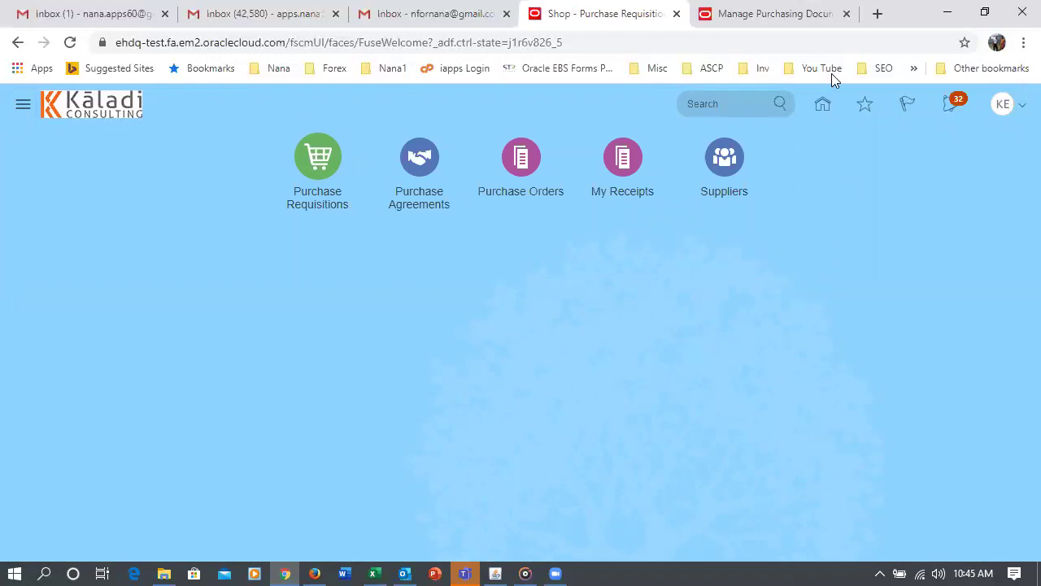
{"action": "left_click", "coordinate": [821, 103]}
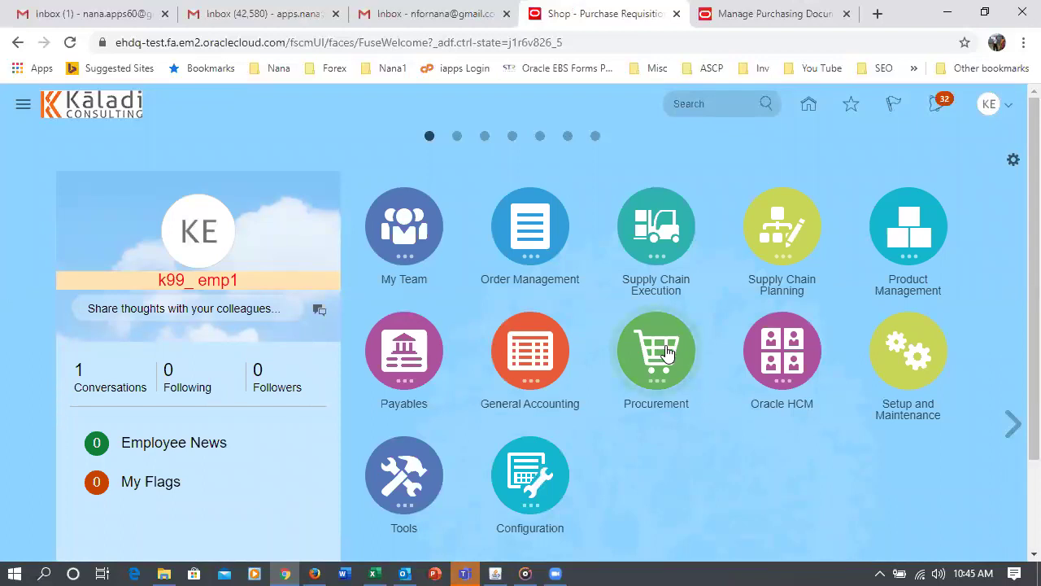
{"action": "left_click", "coordinate": [665, 352]}
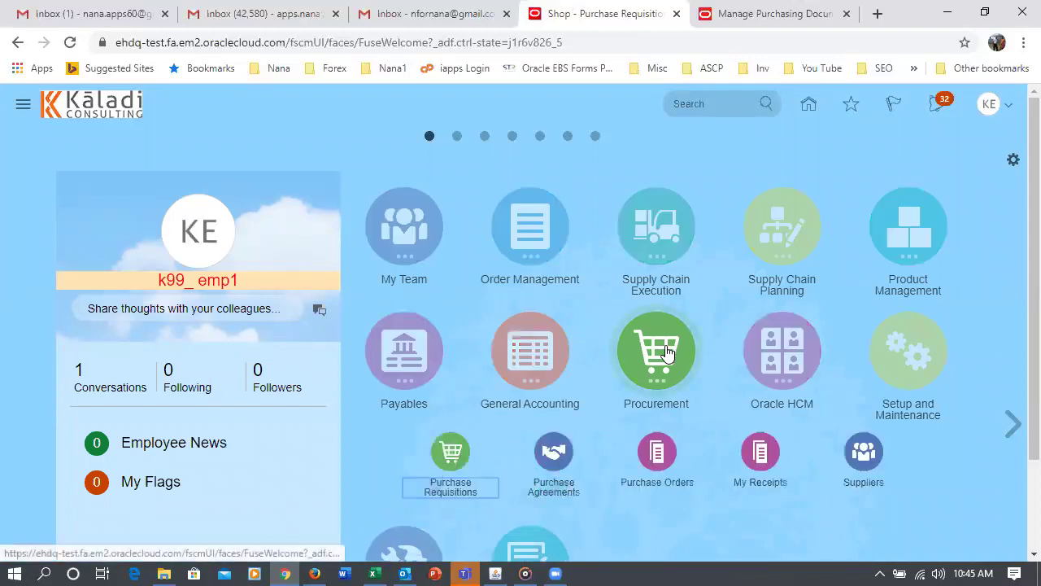
{"action": "left_click", "coordinate": [452, 452]}
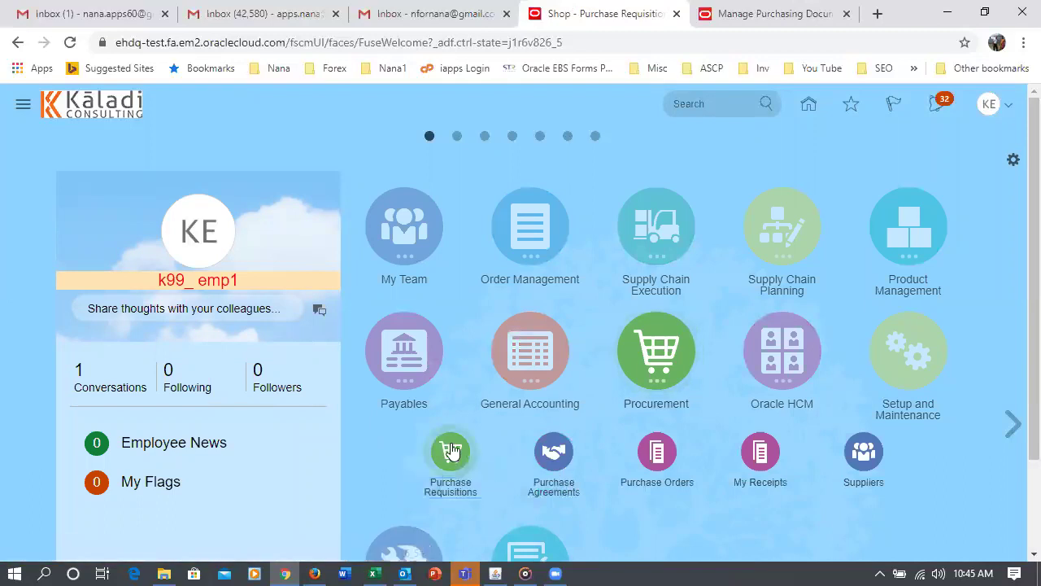
Open a blank requisition line form, examine its fields and return to the requisitions page without adding a line
{"action": "left_click", "coordinate": [715, 260]}
{"action": "left_click", "coordinate": [720, 276]}
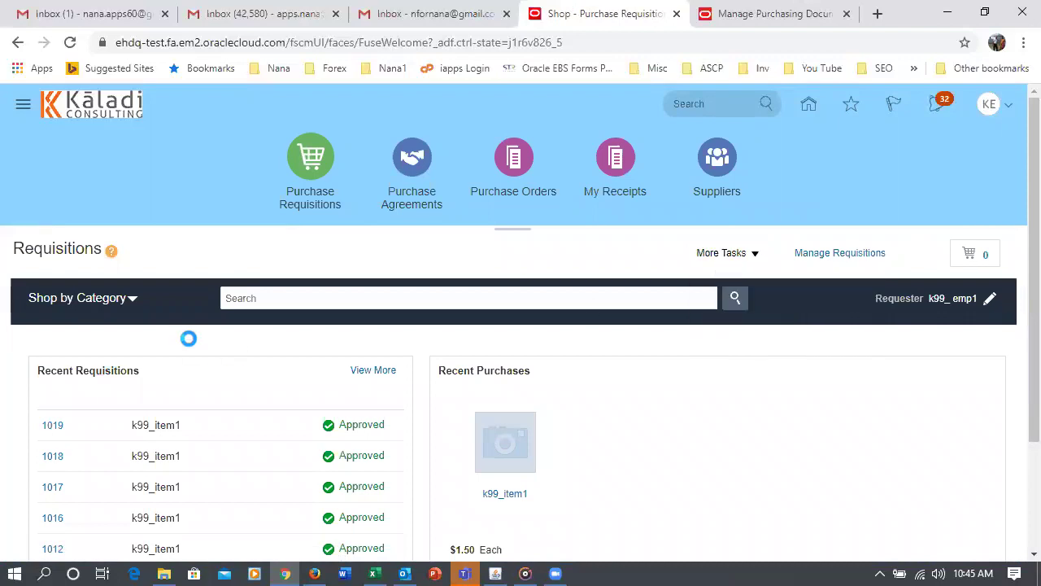
{"action": "scroll", "coordinate": [214, 354], "scroll_direction": "down", "scroll_amount": 5}
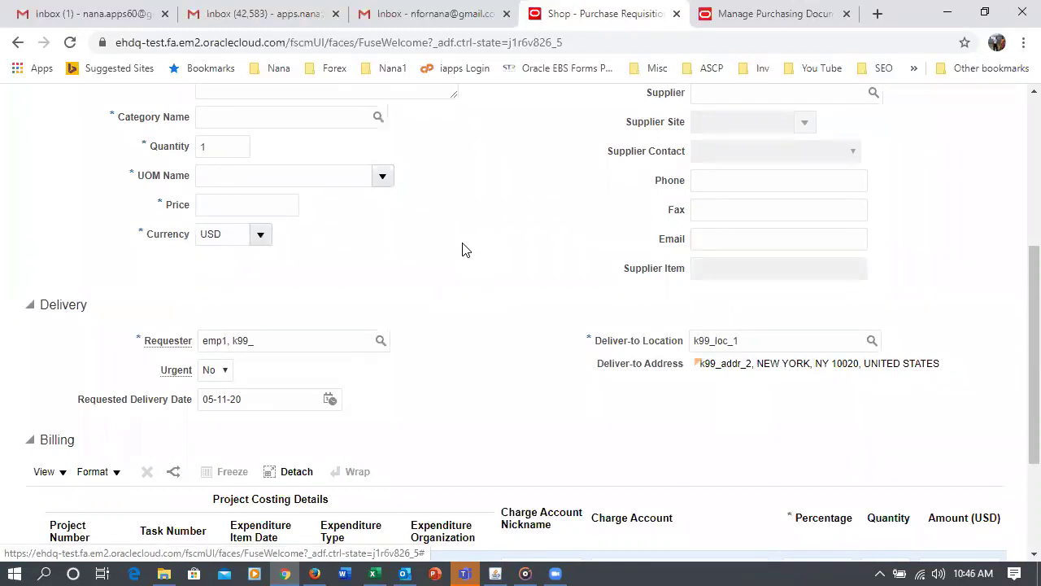
{"action": "scroll", "coordinate": [462, 250], "scroll_direction": "up", "scroll_amount": 4}
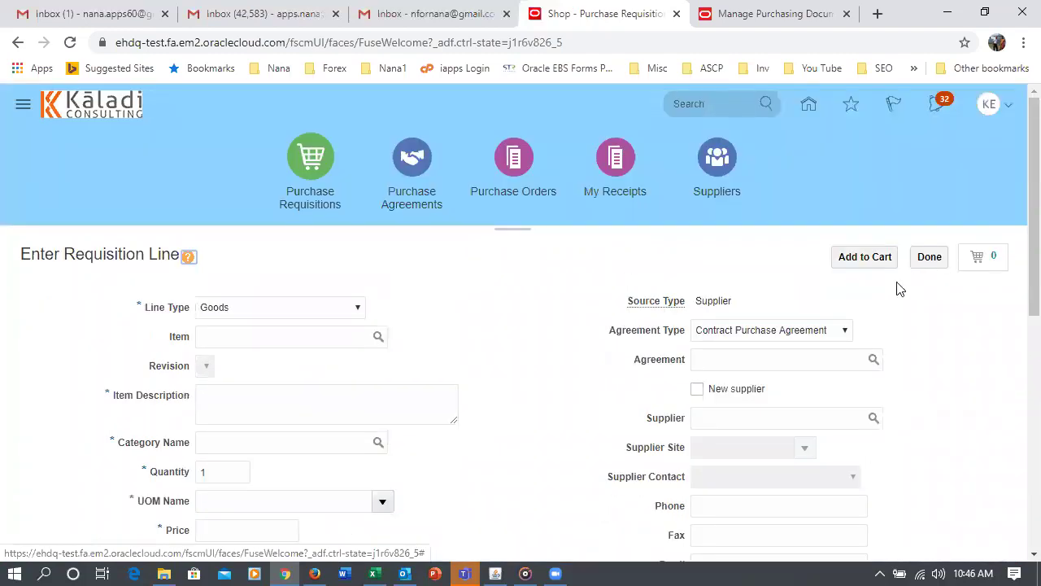
{"action": "left_click", "coordinate": [932, 257]}
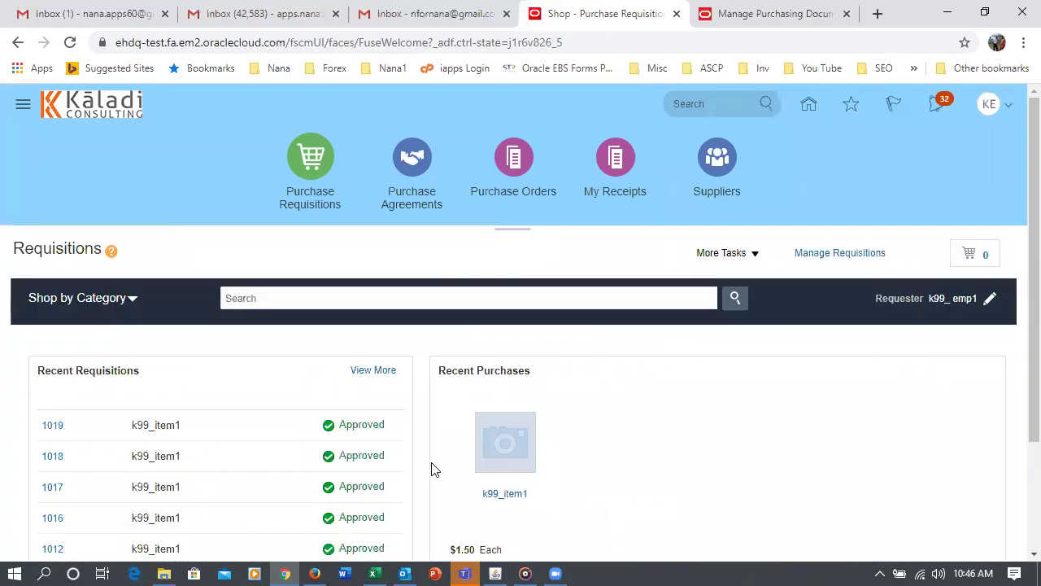
Return to the home page and open the Sandboxes page under Configuration
{"action": "left_click", "coordinate": [813, 102]}
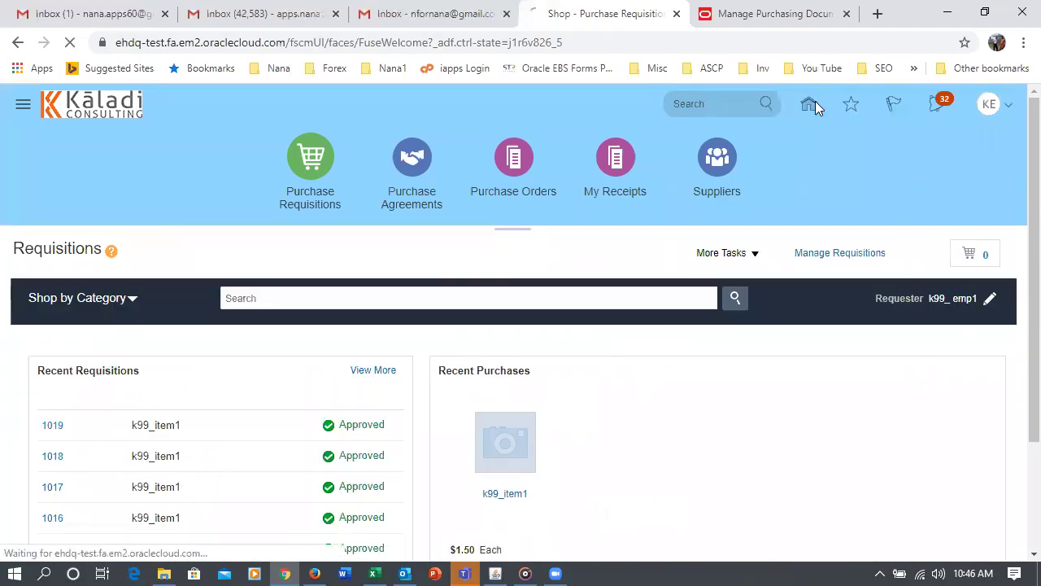
{"action": "scroll", "coordinate": [805, 313], "scroll_direction": "down", "scroll_amount": 2}
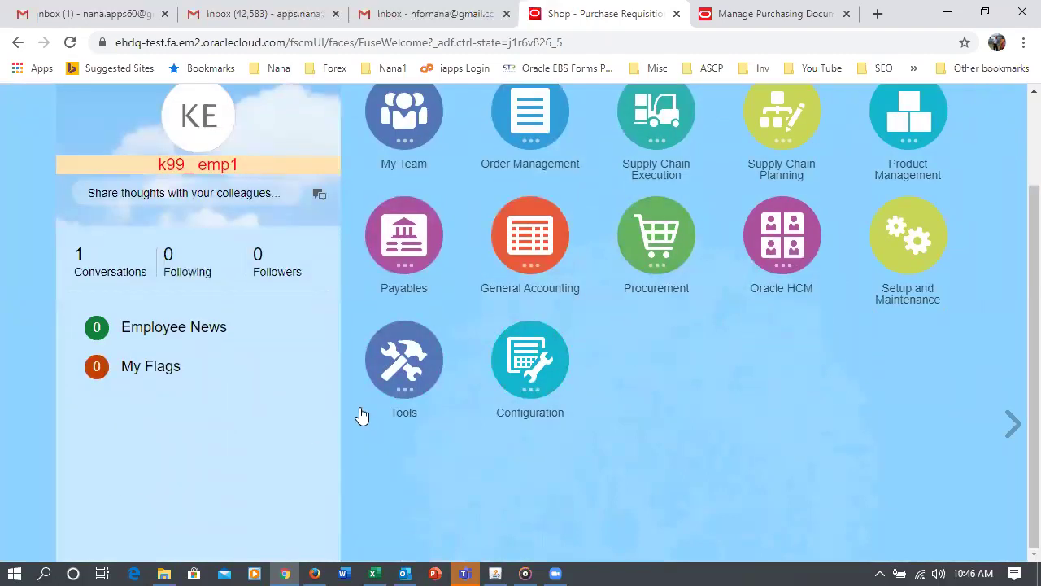
{"action": "left_click", "coordinate": [404, 351]}
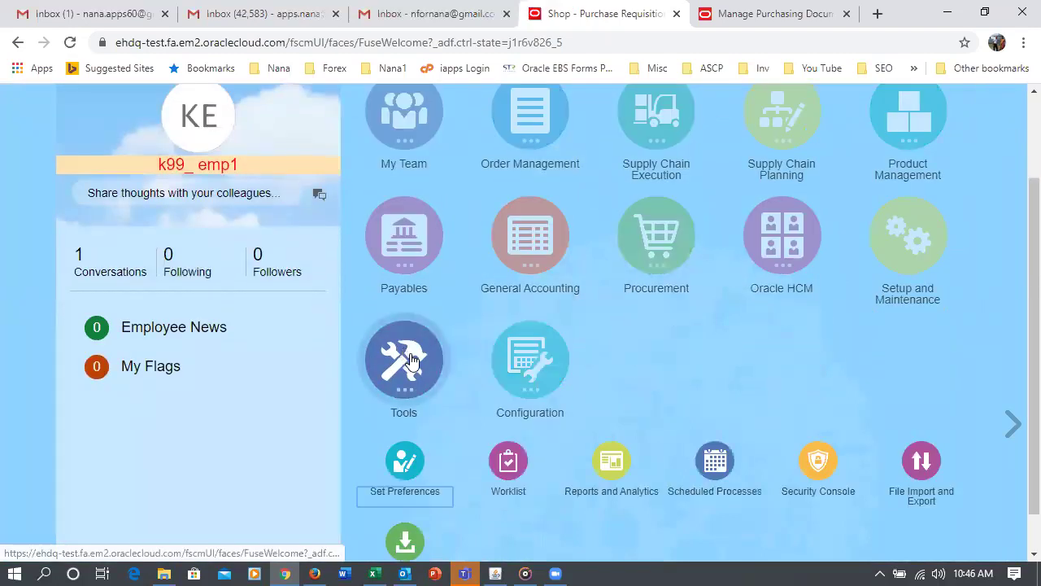
{"action": "scroll", "coordinate": [499, 522], "scroll_direction": "down", "scroll_amount": 1}
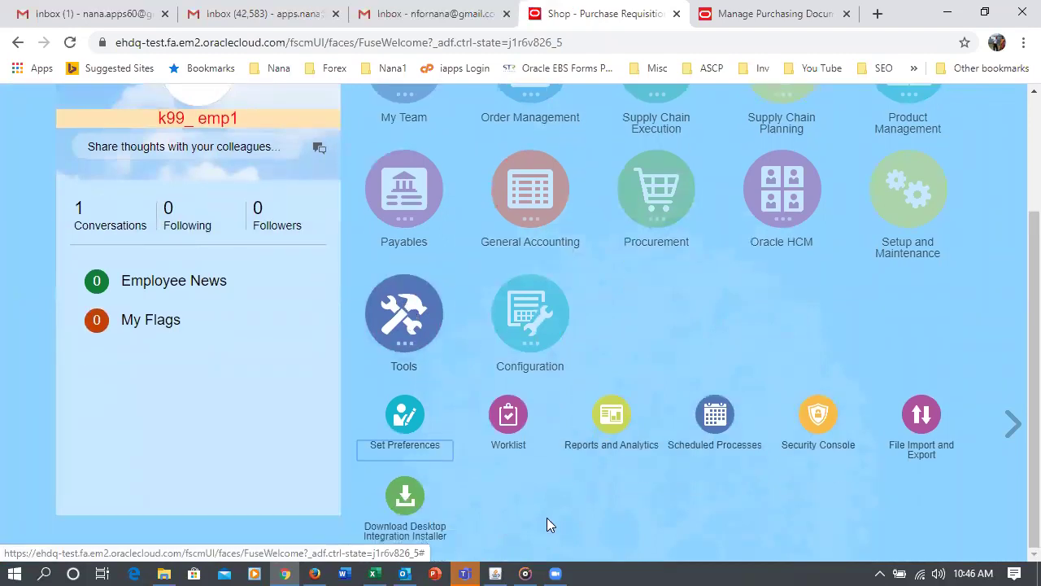
{"action": "left_click", "coordinate": [525, 358]}
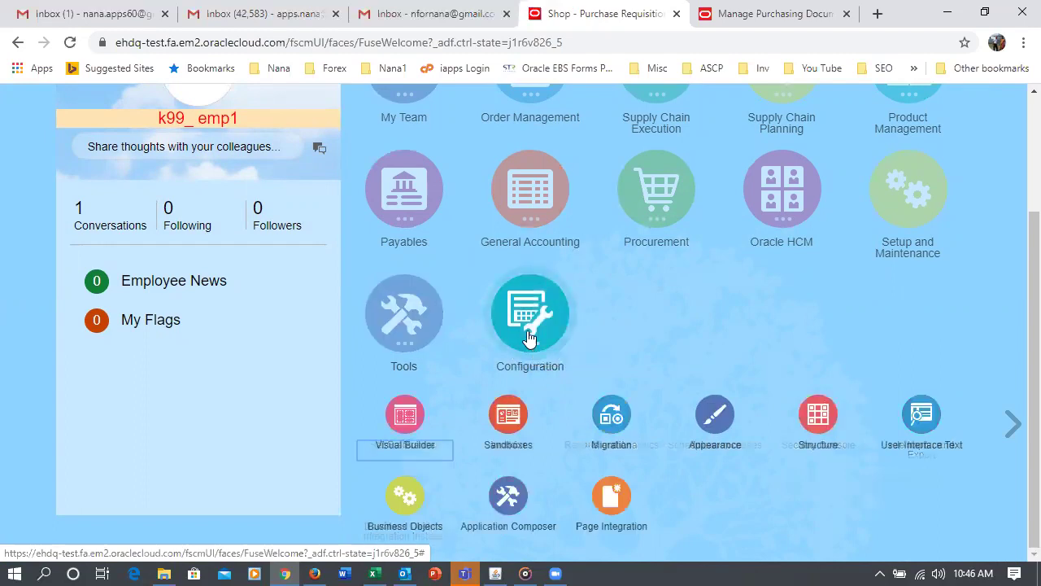
{"action": "left_click", "coordinate": [509, 420]}
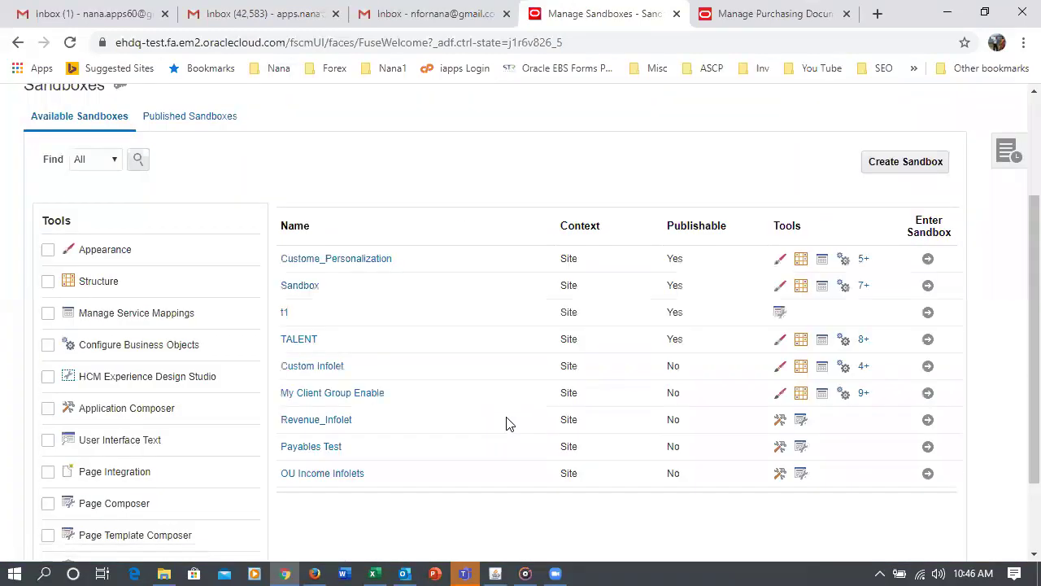
Start a new publishable sandbox with "Touchless Buying" as both its name and its description
{"action": "left_click", "coordinate": [916, 159]}
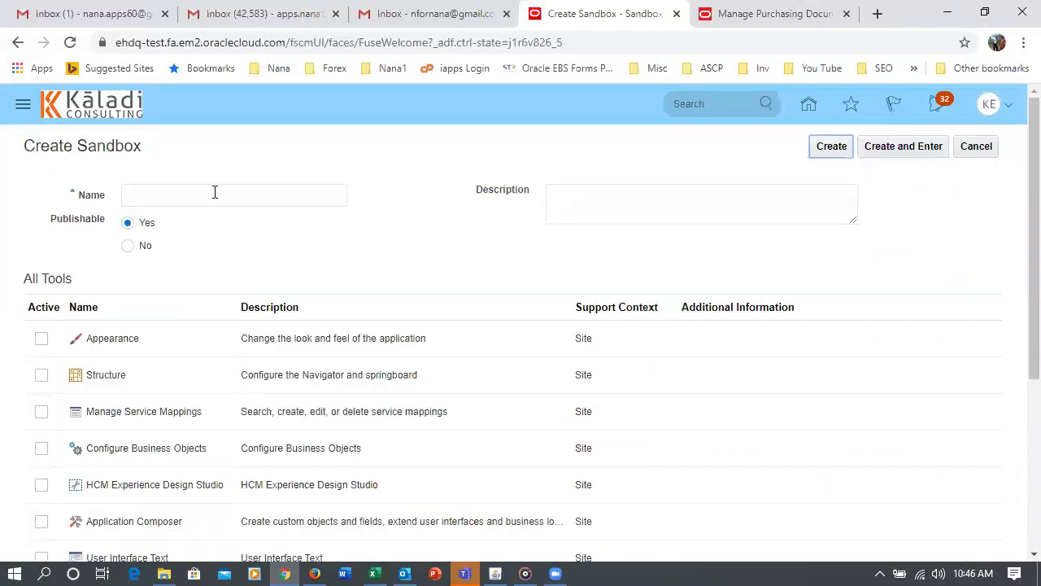
{"action": "left_click", "coordinate": [215, 192]}
{"action": "type", "text": "Touchless"}
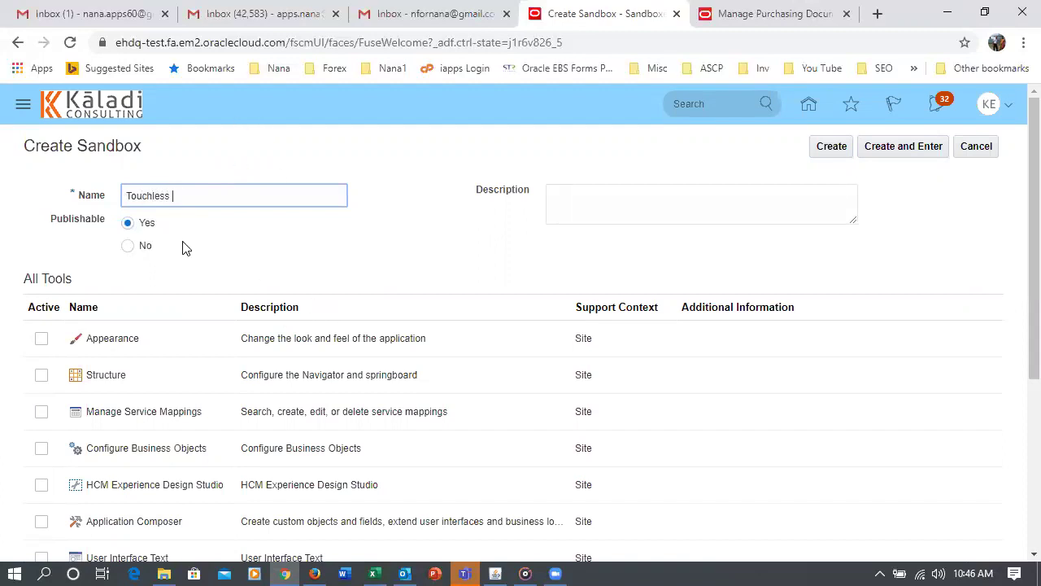
{"action": "type", "text": "Buying"}
{"action": "left_click_drag", "start_coordinate": [214, 195], "coordinate": [2, 242]}
{"action": "key", "text": "ctrl+c"}
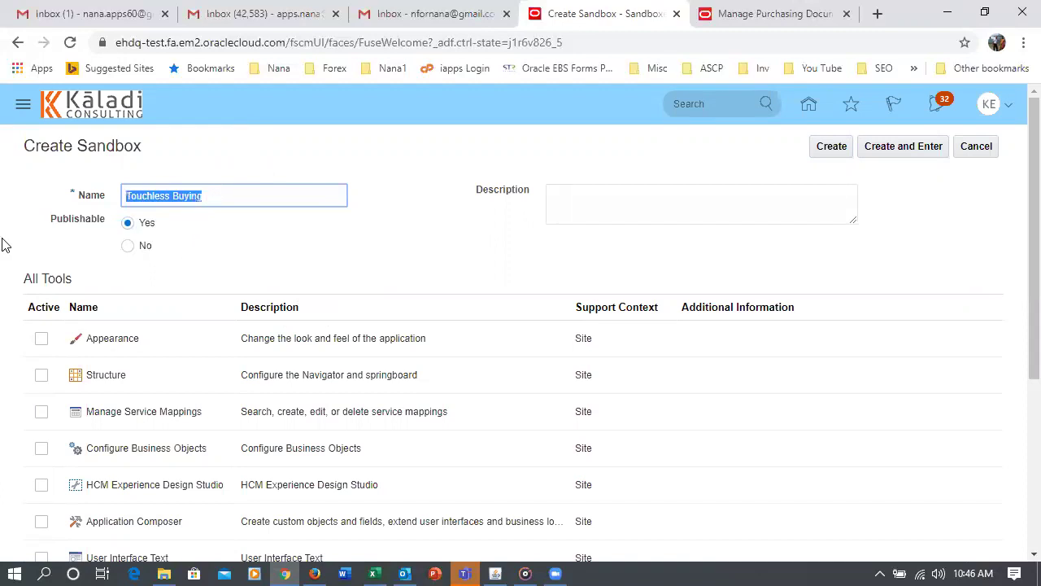
{"action": "left_click", "coordinate": [604, 199]}
{"action": "key", "text": "ctrl+v"}
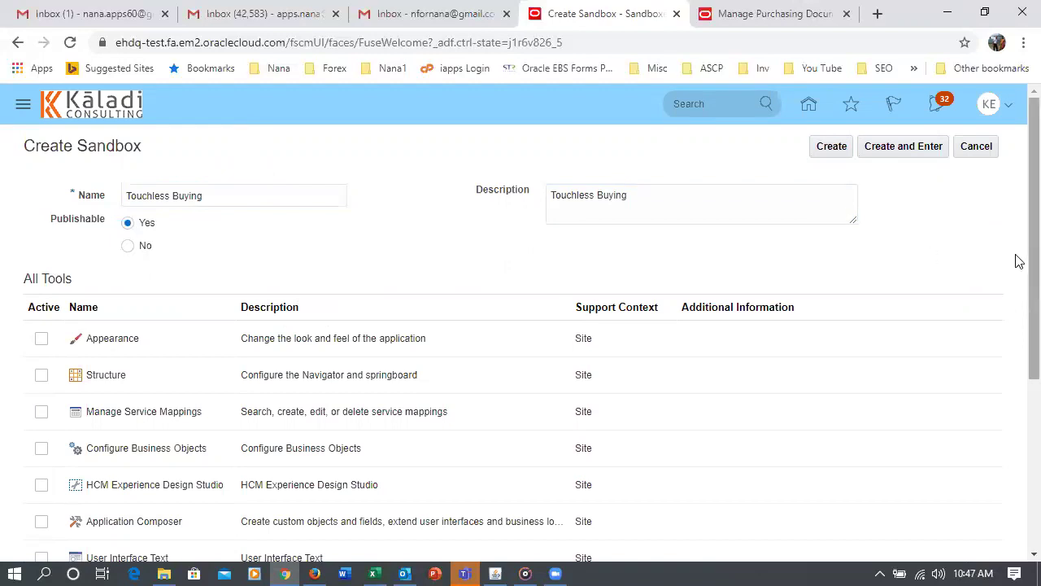
Activate the Page Composer tool for the sandbox and create it without entering it
{"action": "scroll", "coordinate": [1017, 342], "scroll_direction": "down", "scroll_amount": 3}
{"action": "scroll", "coordinate": [1019, 447], "scroll_direction": "down", "scroll_amount": 1}
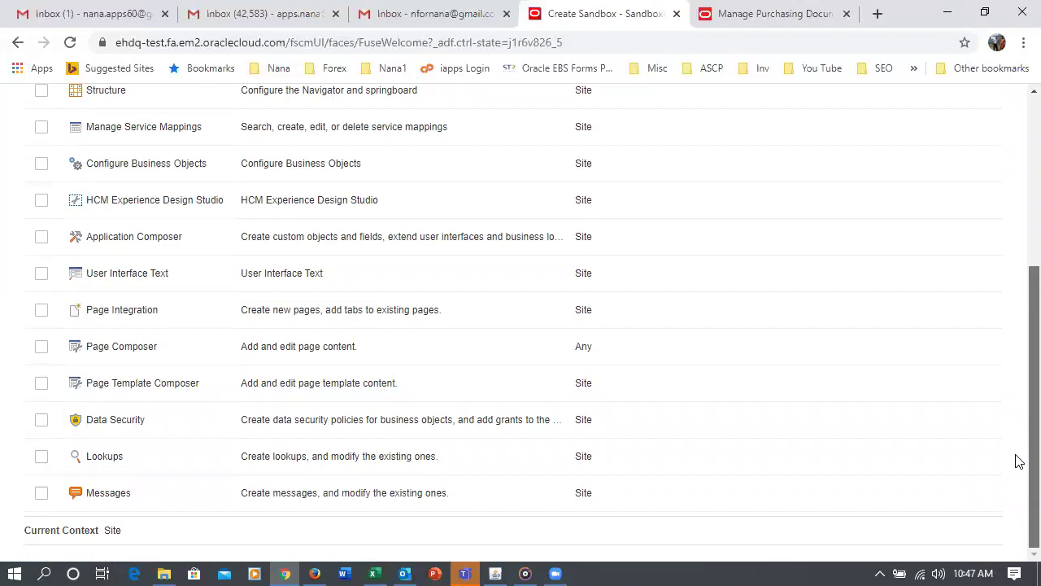
{"action": "left_click", "coordinate": [41, 347]}
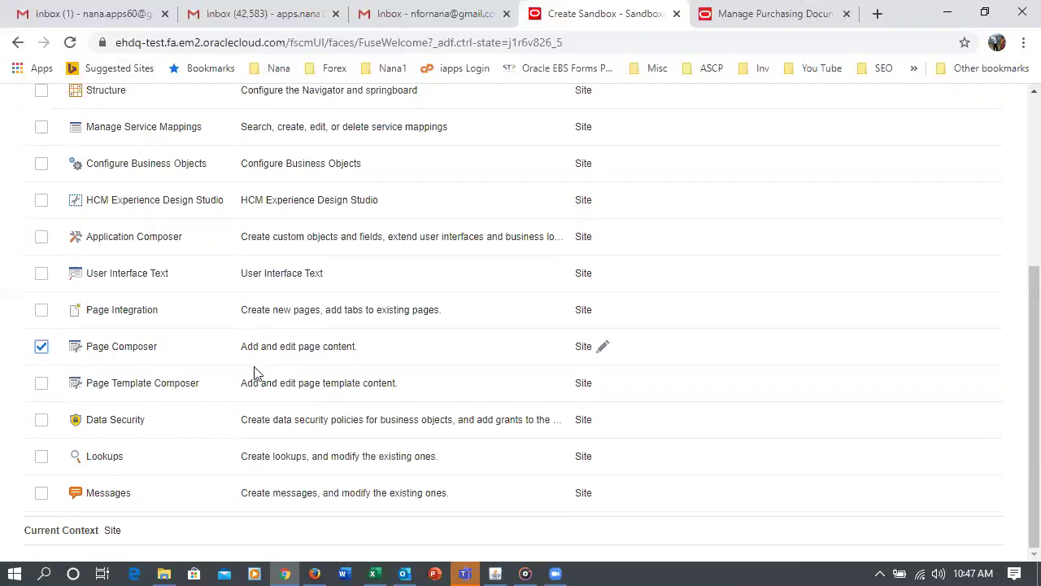
{"action": "scroll", "coordinate": [688, 360], "scroll_direction": "up", "scroll_amount": 5}
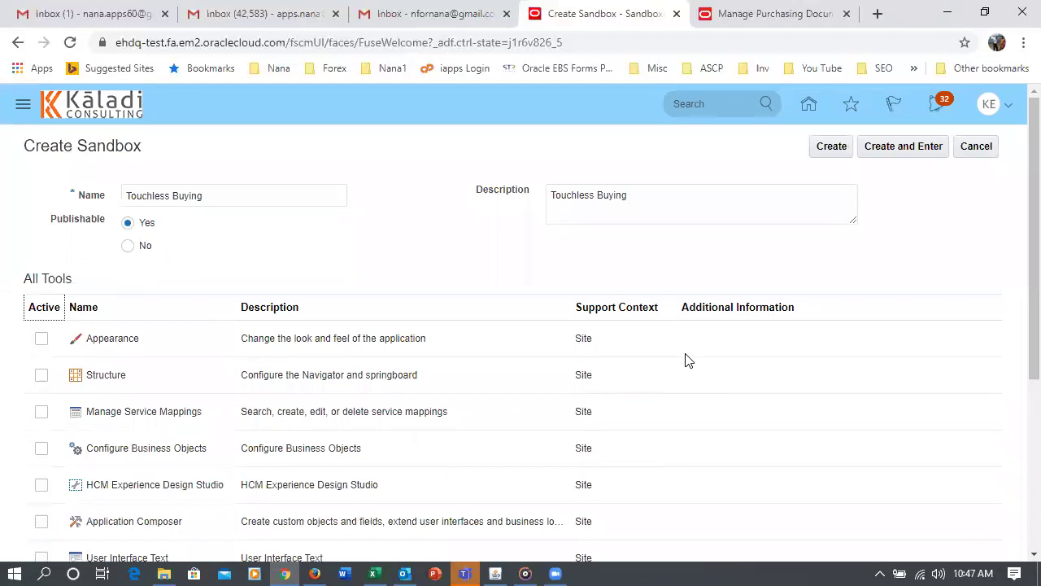
{"action": "left_click", "coordinate": [839, 149]}
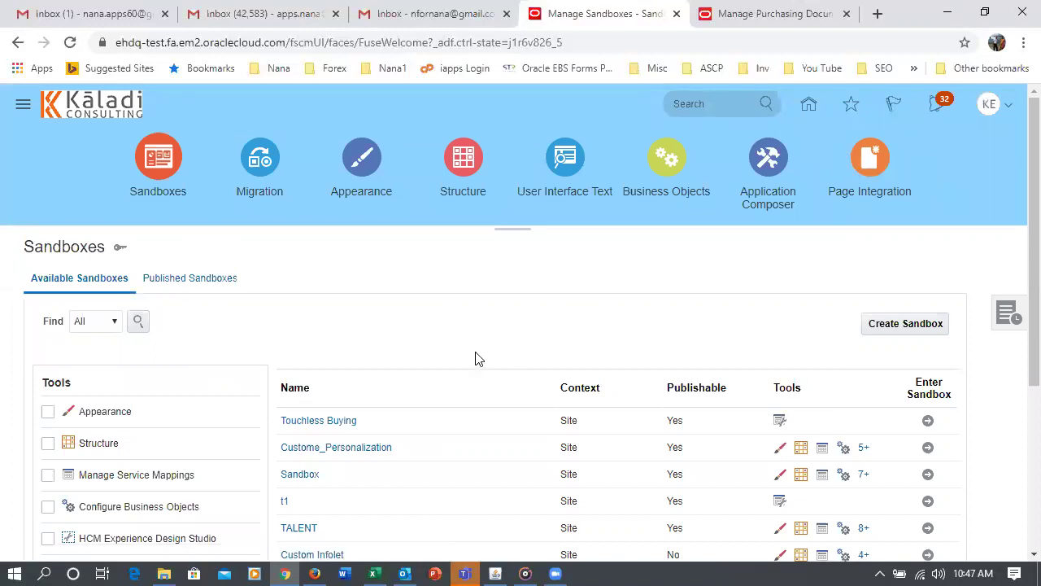
Enter the Touchless Buying sandbox and look over its home page
{"action": "scroll", "coordinate": [478, 359], "scroll_direction": "down", "scroll_amount": 1}
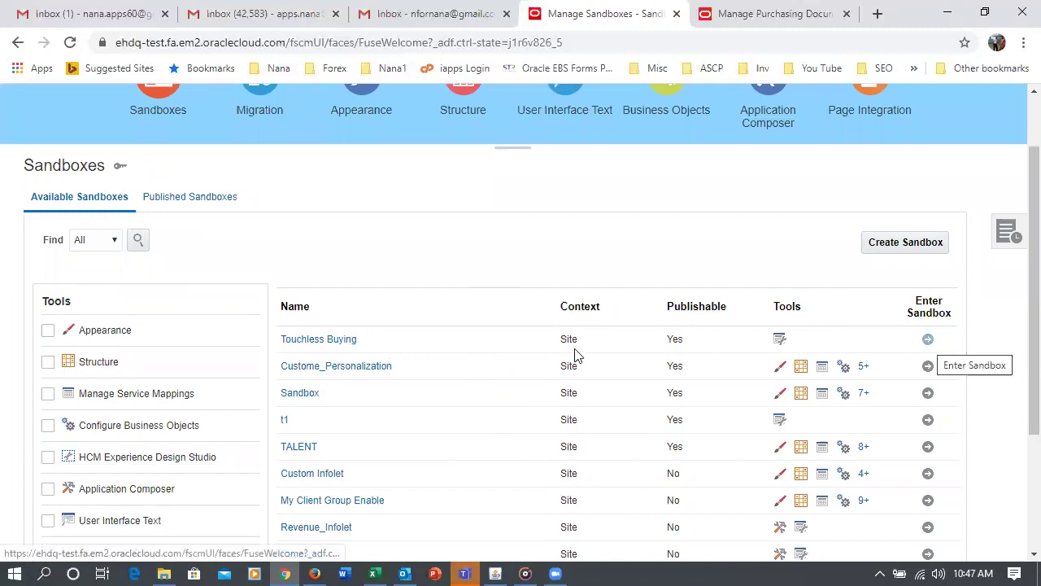
{"action": "left_click", "coordinate": [929, 340]}
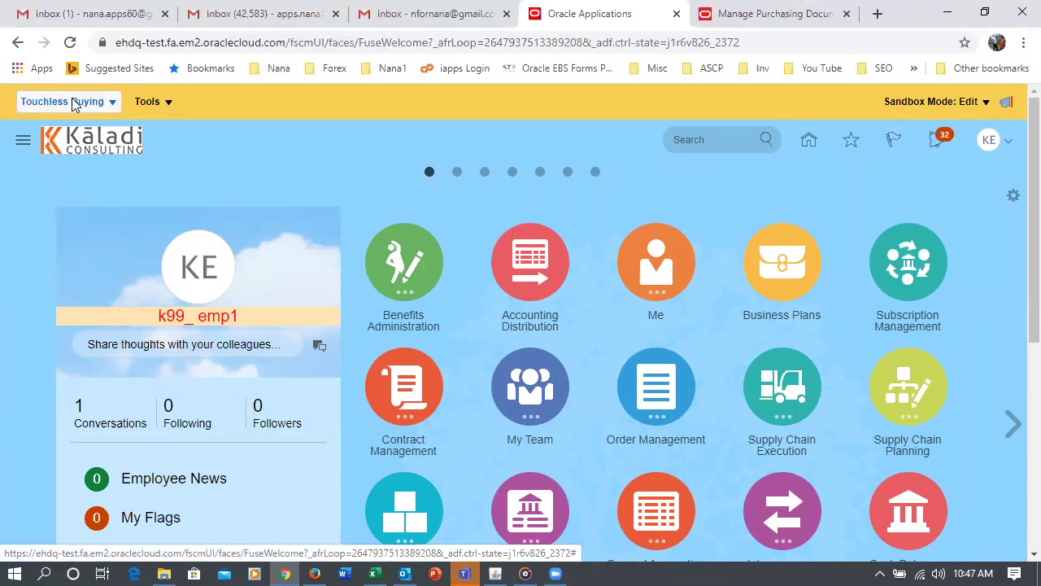
{"action": "scroll", "coordinate": [437, 282], "scroll_direction": "down", "scroll_amount": 3}
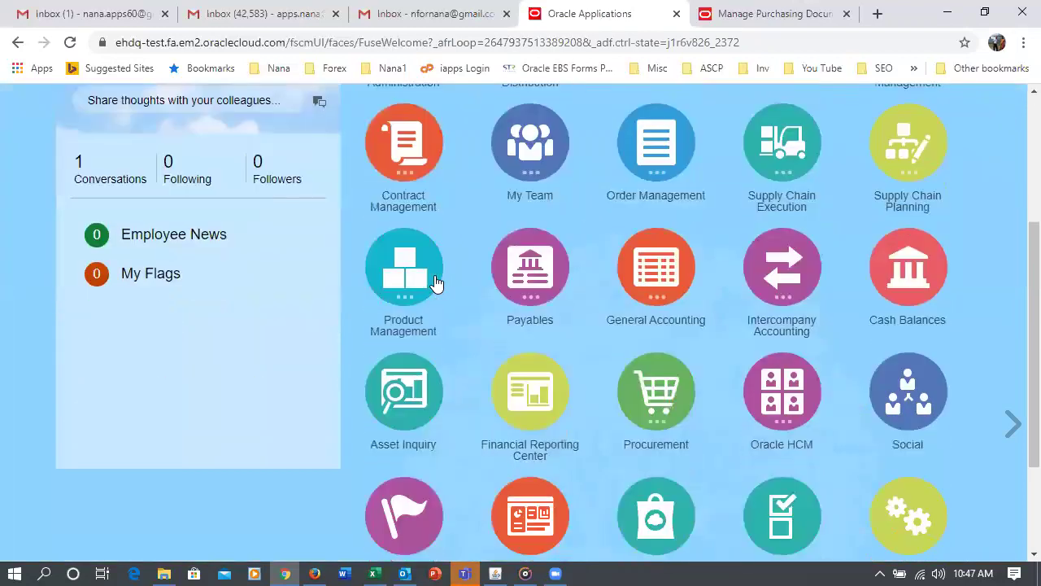
{"action": "scroll", "coordinate": [1018, 215], "scroll_direction": "up", "scroll_amount": 3}
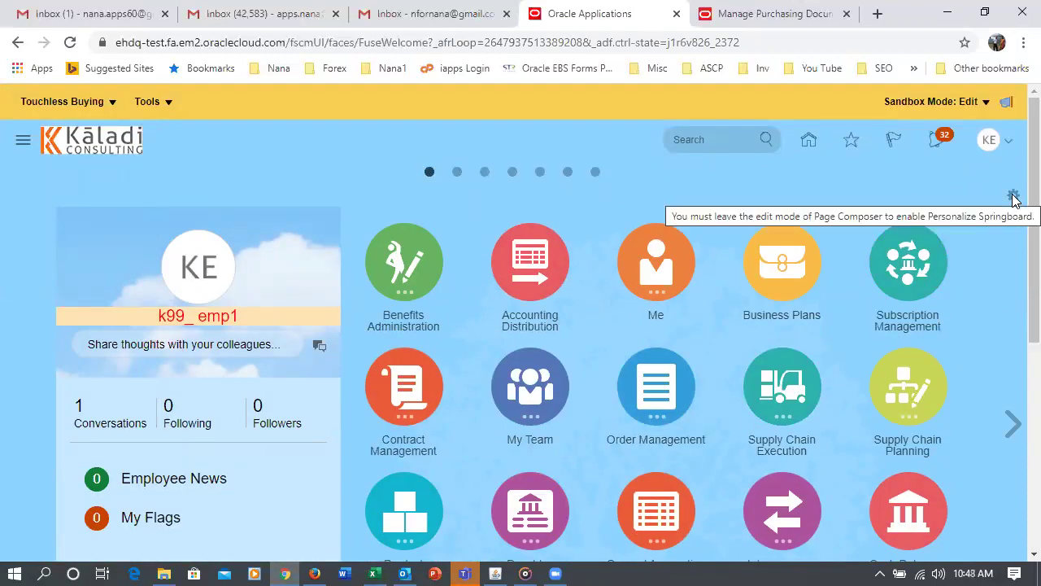
Open Purchase Requisitions under Procurement and bring up a blank requisition line form inside the sandbox
{"action": "scroll", "coordinate": [455, 376], "scroll_direction": "down", "scroll_amount": 3}
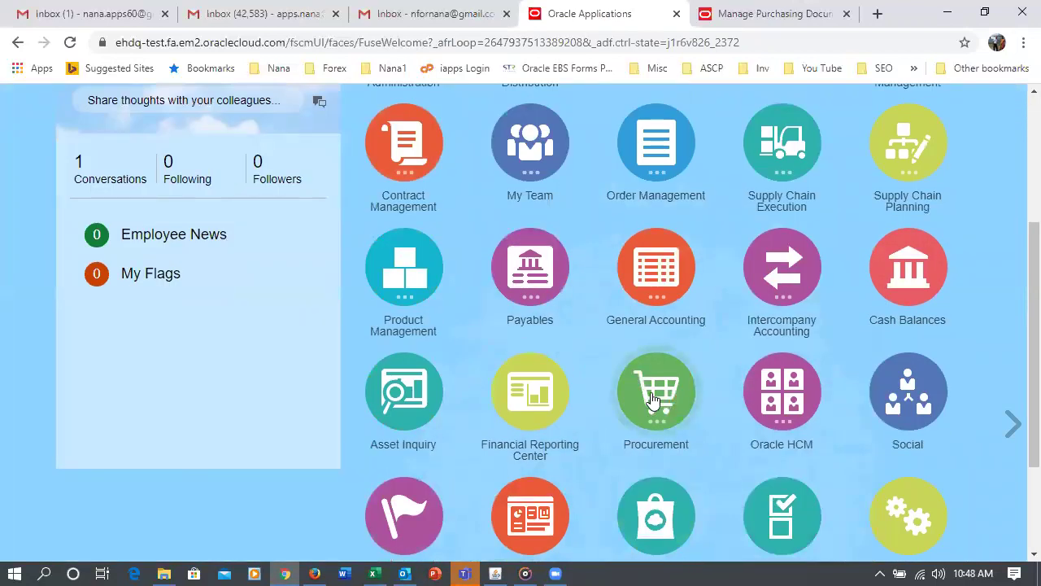
{"action": "left_click", "coordinate": [651, 398]}
{"action": "left_click", "coordinate": [440, 505]}
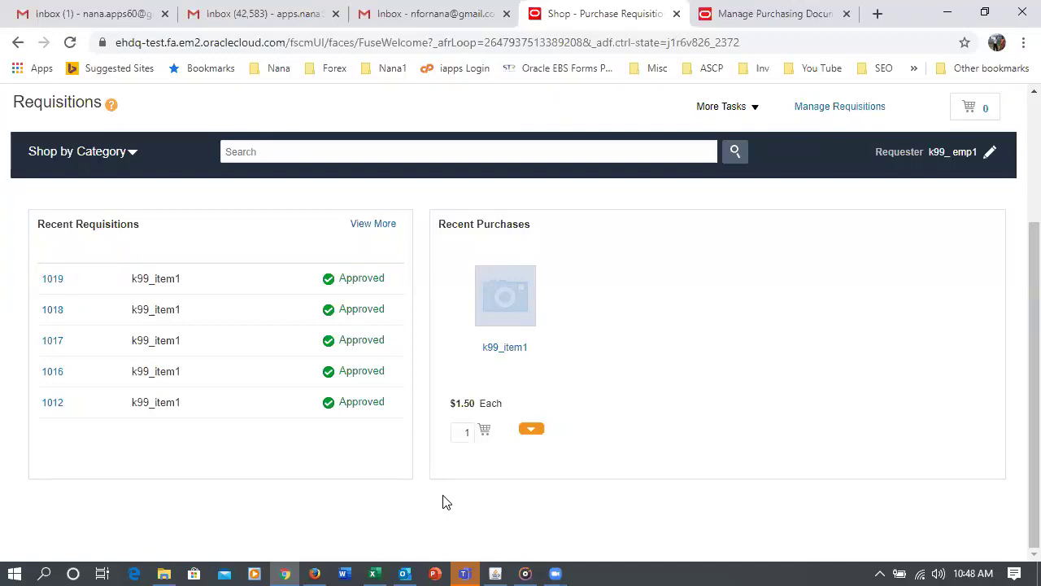
{"action": "left_click", "coordinate": [729, 106]}
{"action": "left_click", "coordinate": [748, 135]}
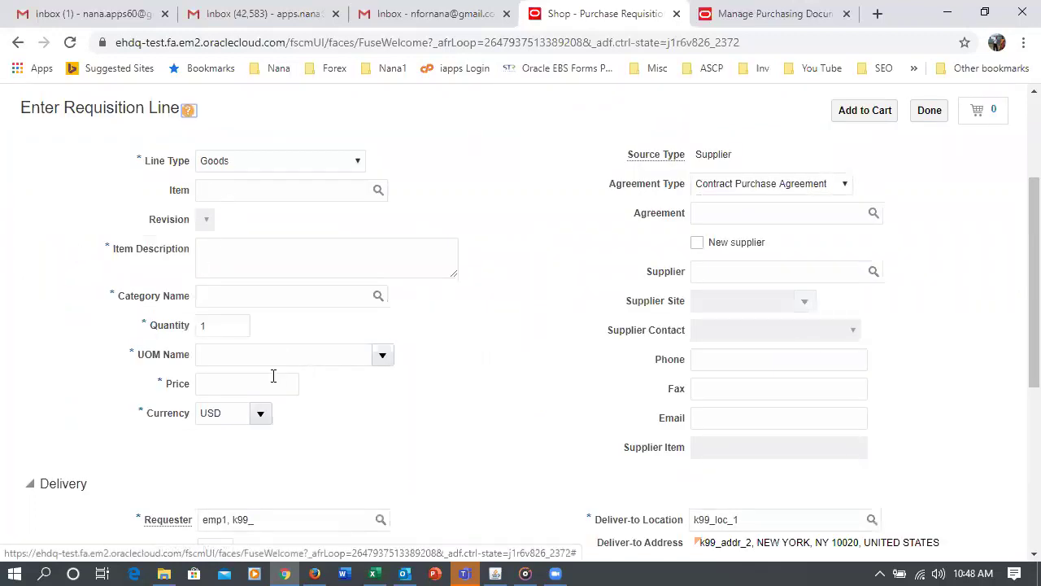
Set the requisition line's item to k99_DUOM_1
{"action": "left_click", "coordinate": [223, 190]}
{"action": "type", "text": "k99"}
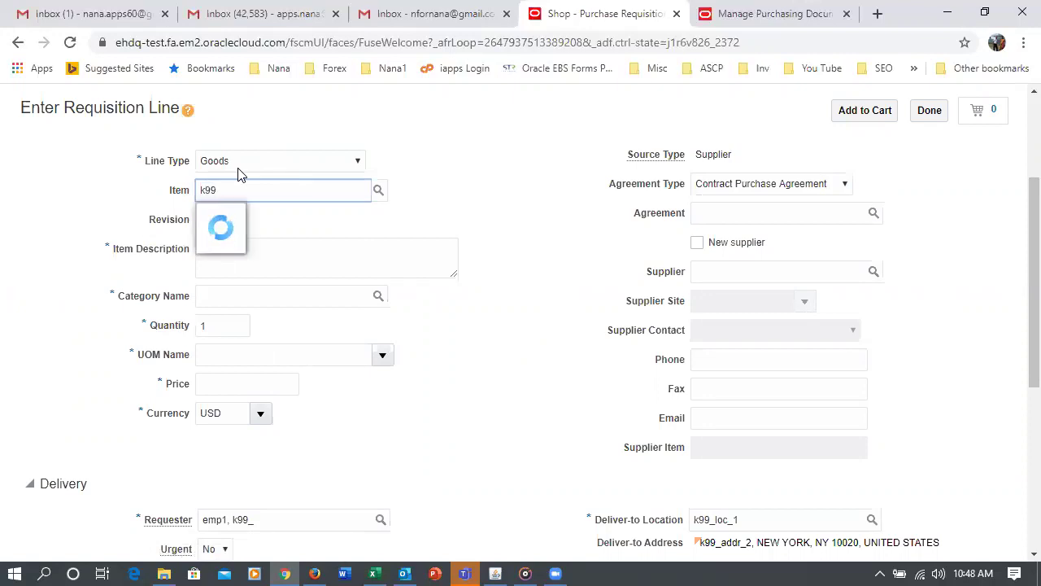
{"action": "left_click", "coordinate": [248, 213]}
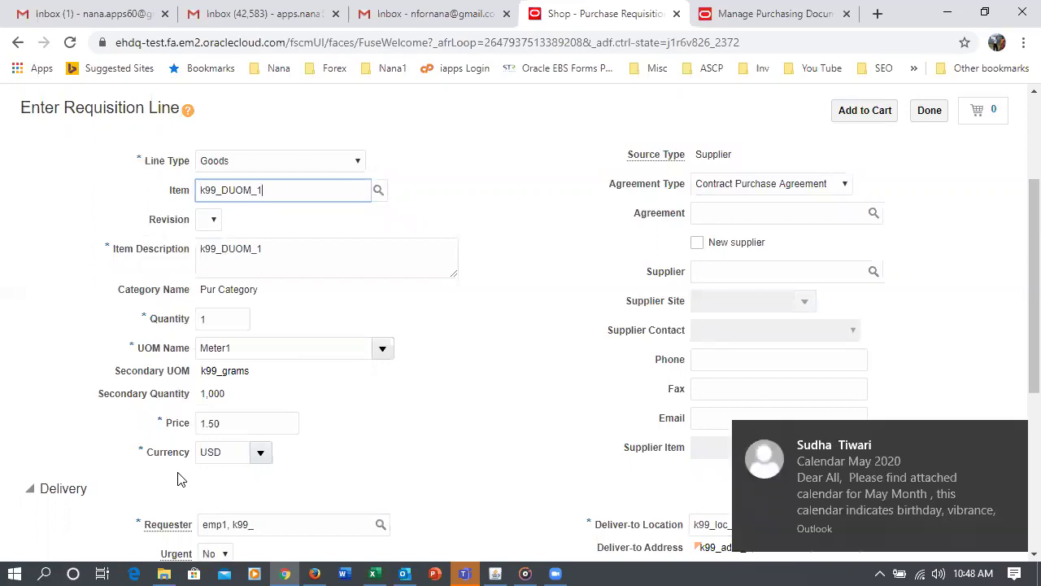
{"action": "left_click", "coordinate": [561, 324]}
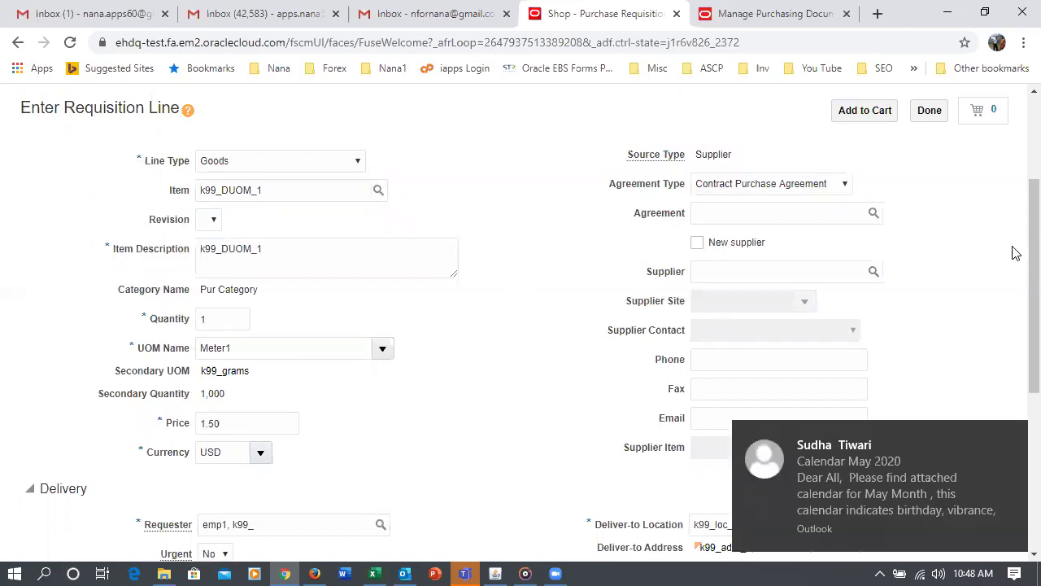
Open the requisition line page for editing in Page Composer through the Edit Pages command
{"action": "scroll", "coordinate": [1017, 268], "scroll_direction": "up", "scroll_amount": 3}
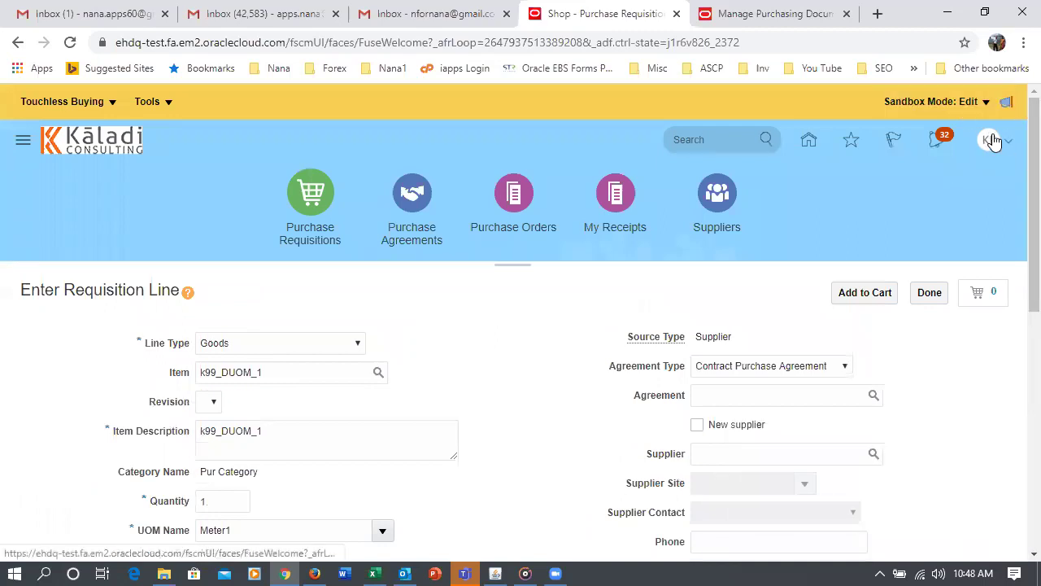
{"action": "left_click", "coordinate": [993, 142]}
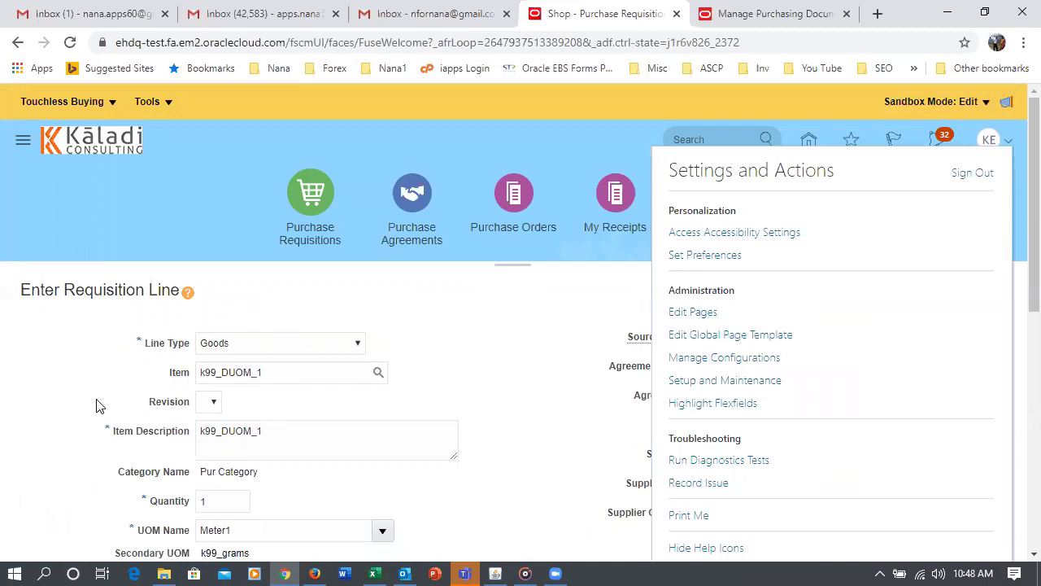
{"action": "left_click", "coordinate": [685, 322]}
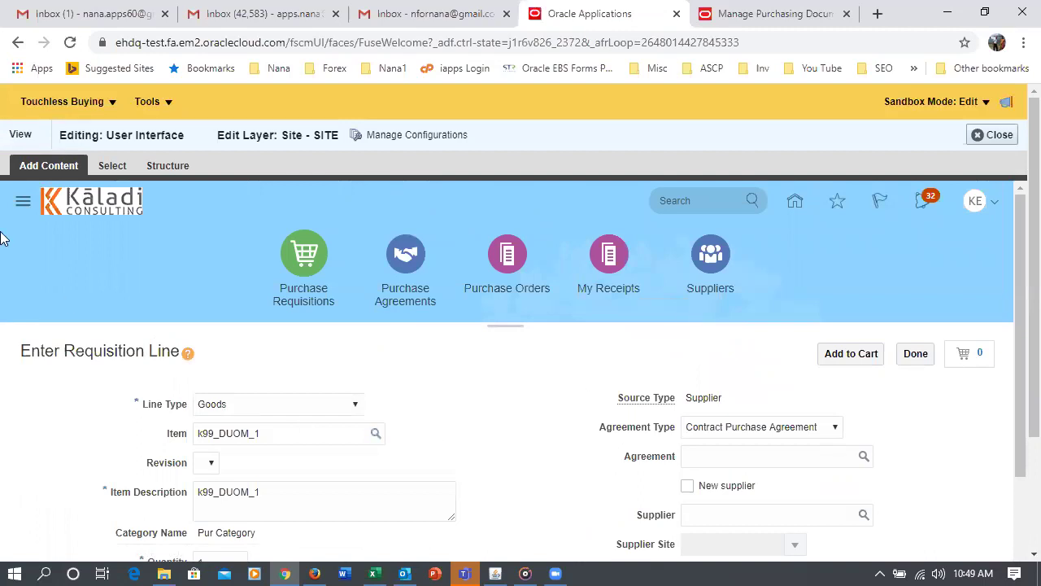
Switch Page Composer to Source view, pick the requisition line's Currency field and agree to edit its shared task flow
{"action": "left_click", "coordinate": [21, 140]}
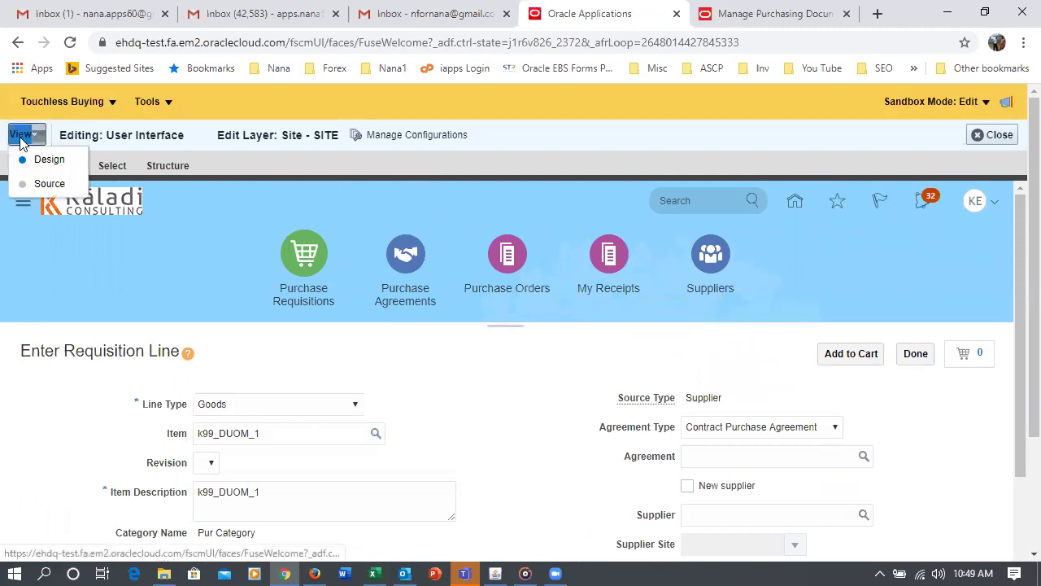
{"action": "left_click", "coordinate": [47, 184]}
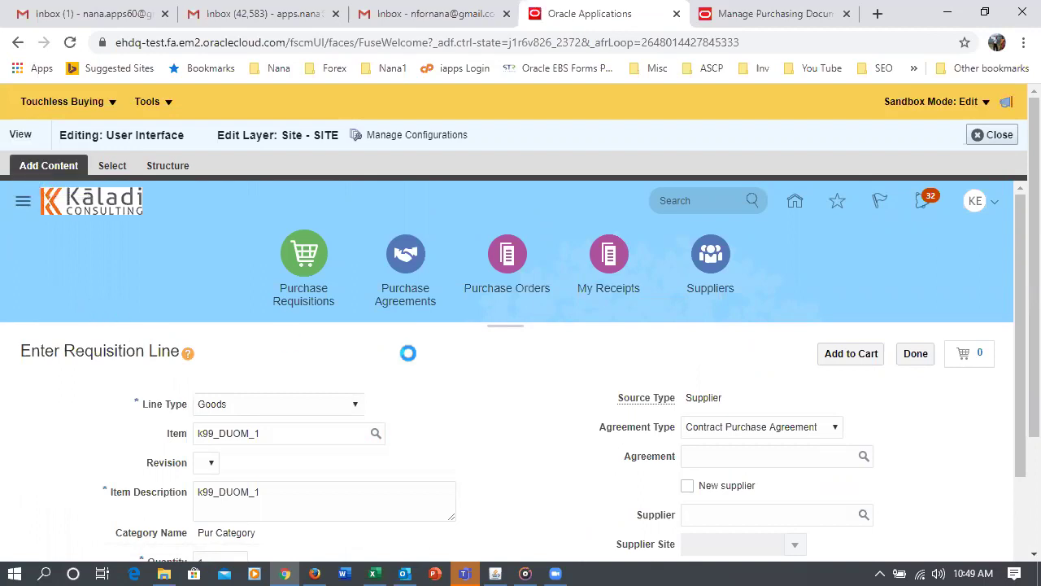
{"action": "scroll", "coordinate": [516, 391], "scroll_direction": "down", "scroll_amount": 5}
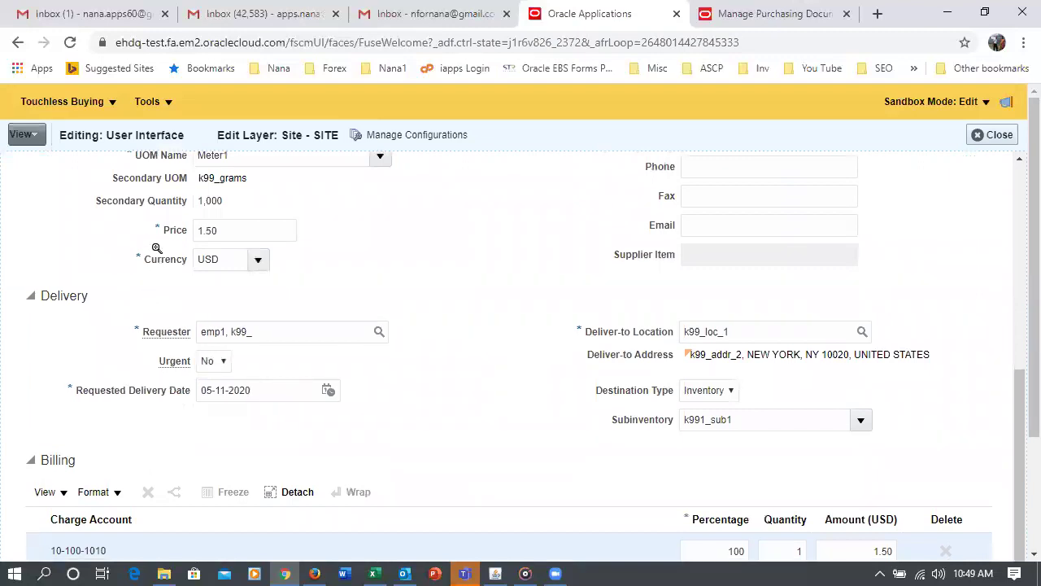
{"action": "scroll", "coordinate": [157, 240], "scroll_direction": "up", "scroll_amount": 1}
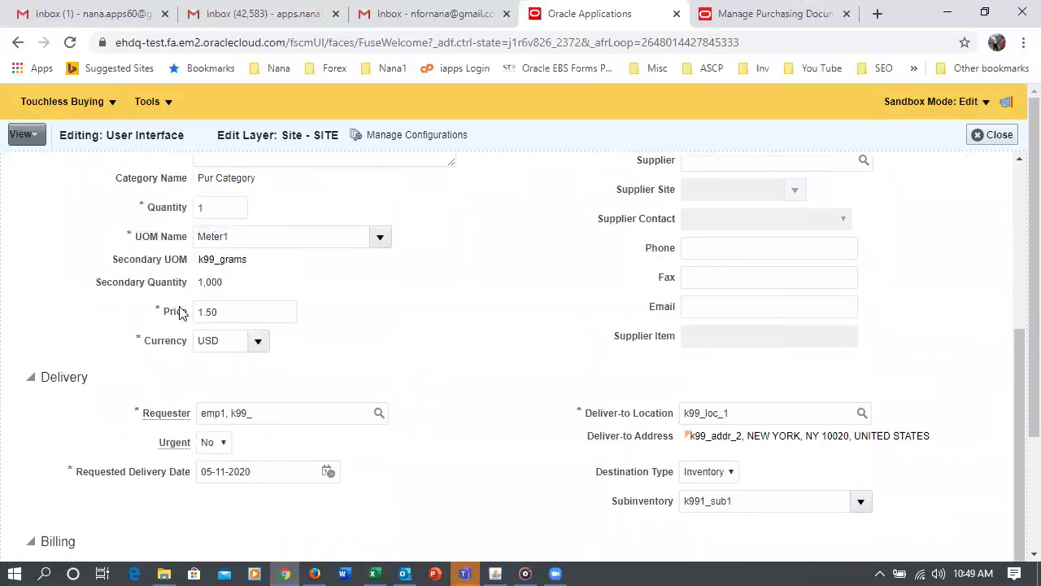
{"action": "left_click", "coordinate": [209, 345]}
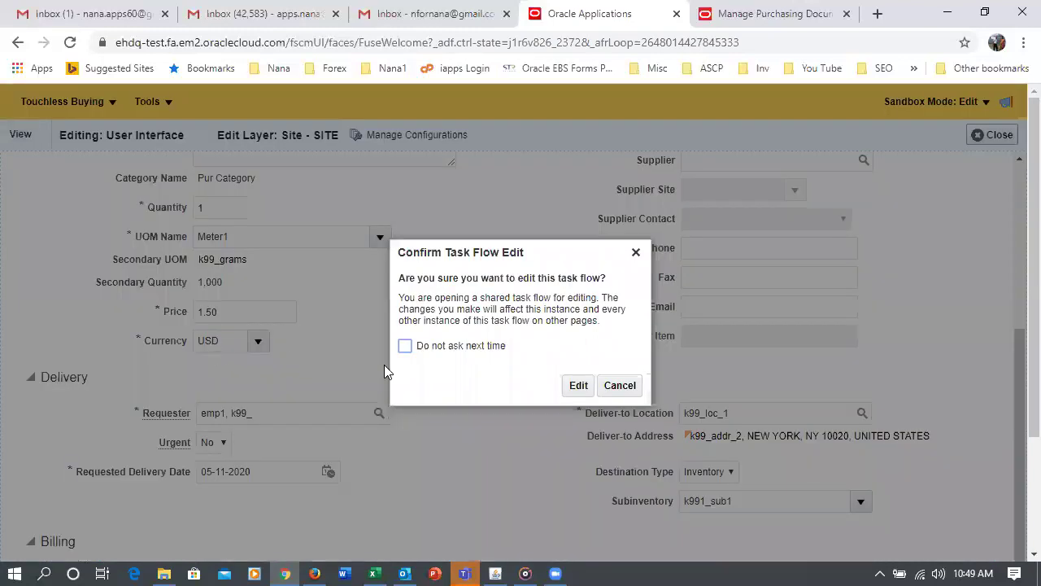
{"action": "left_click", "coordinate": [579, 386]}
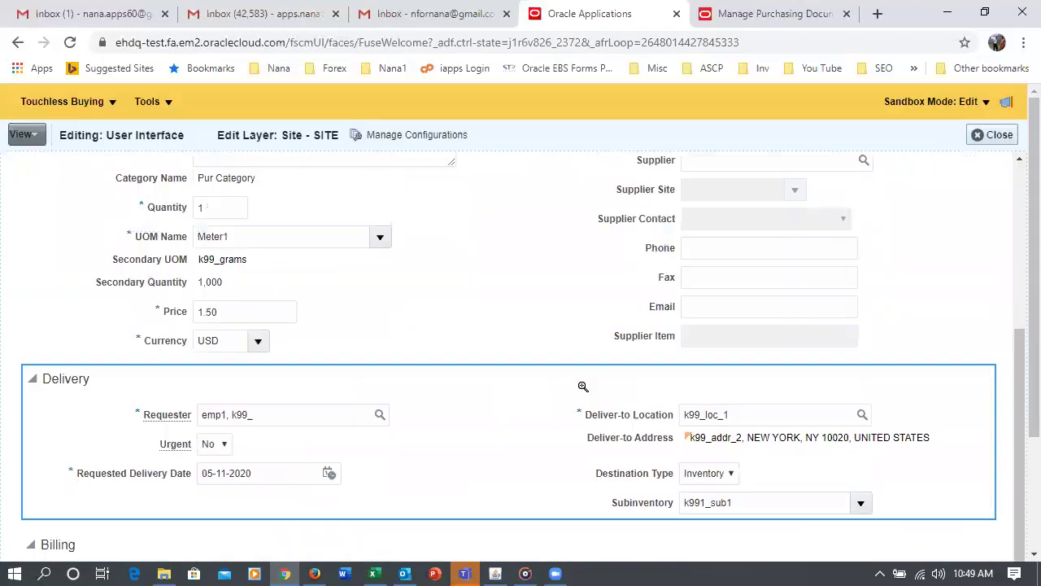
Enlarge the component tree and open the component properties of the Negotiated checkbox listed below the Currency component
{"action": "left_click_drag", "start_coordinate": [1016, 284], "coordinate": [1018, 385]}
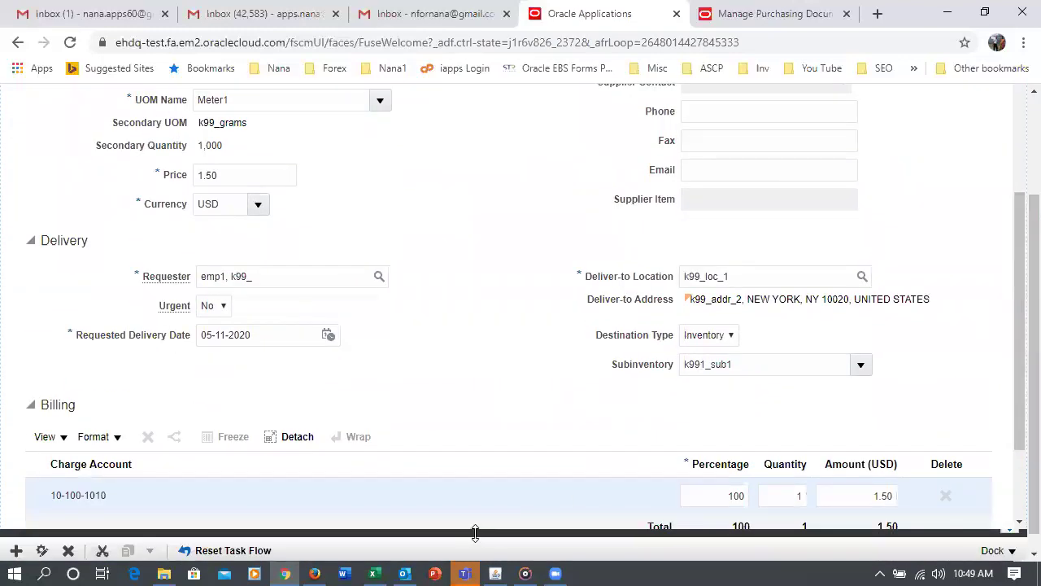
{"action": "left_click_drag", "start_coordinate": [476, 535], "coordinate": [480, 282]}
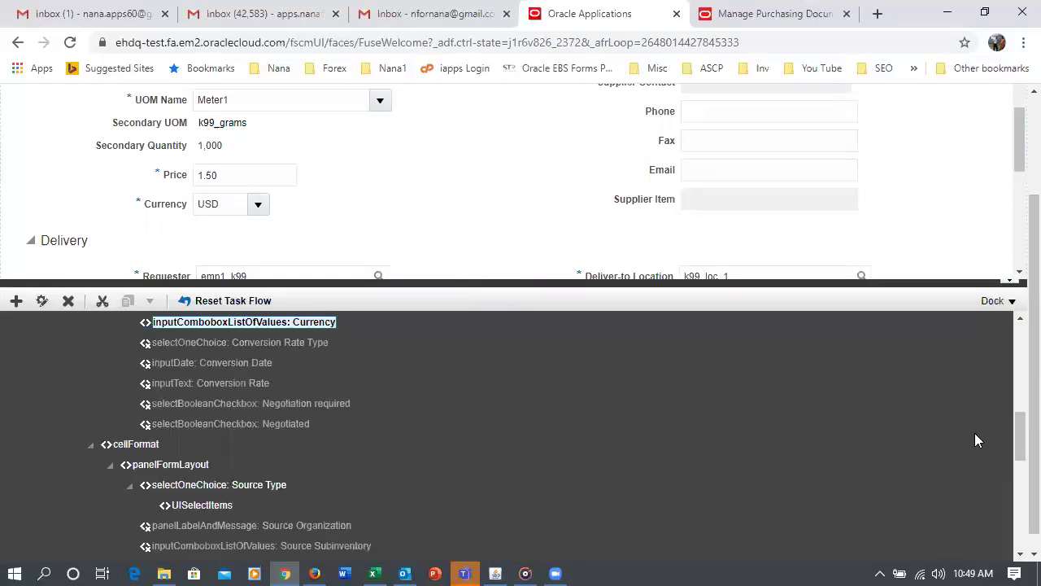
{"action": "mouse_move", "coordinate": [1019, 438]}
{"action": "left_mouse_down"}
{"action": "mouse_move", "coordinate": [1019, 470]}
{"action": "mouse_move", "coordinate": [1018, 430]}
{"action": "left_mouse_up"}
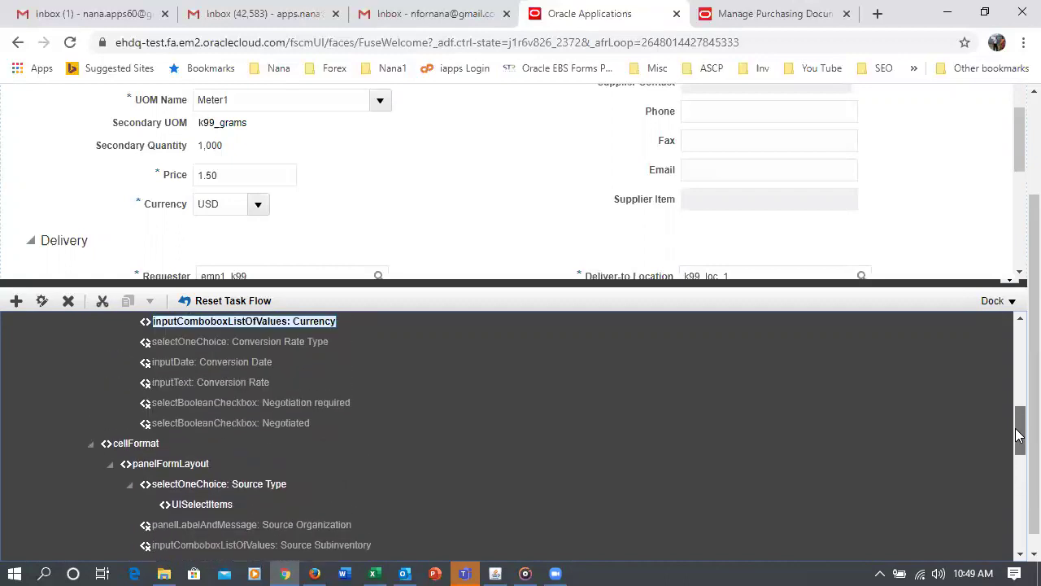
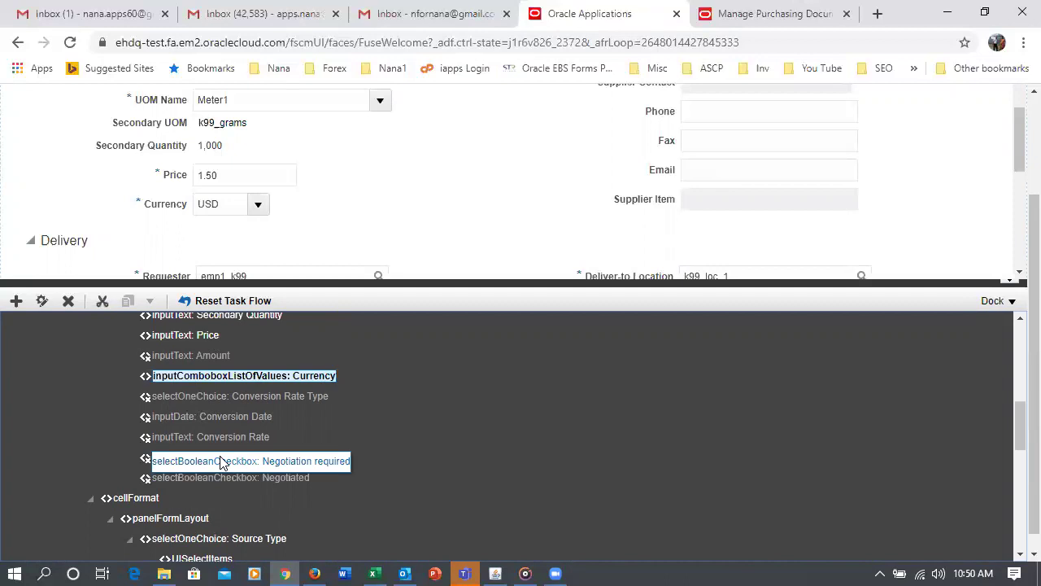
{"action": "left_click", "coordinate": [268, 484]}
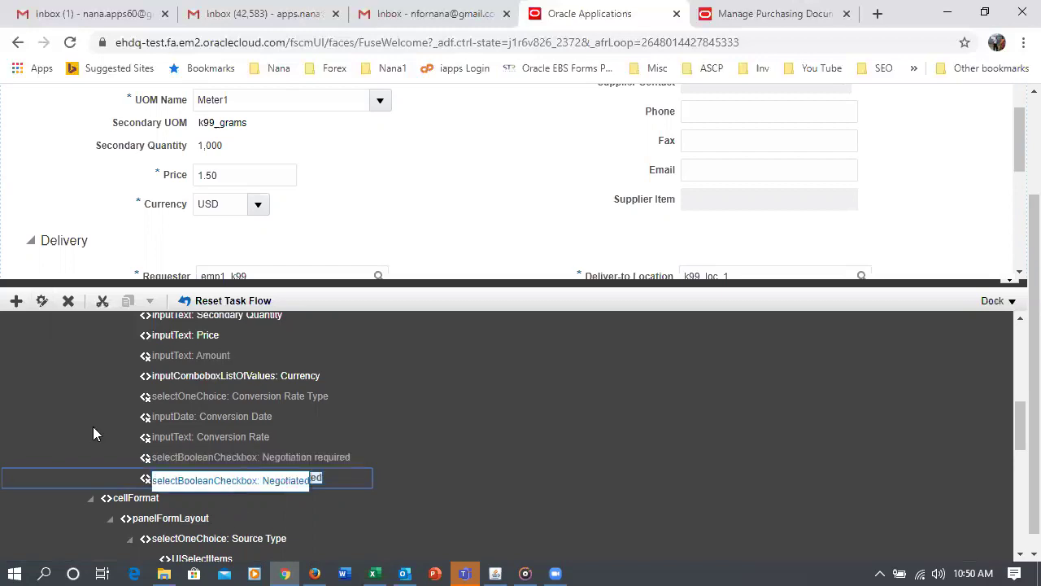
{"action": "left_click", "coordinate": [45, 300]}
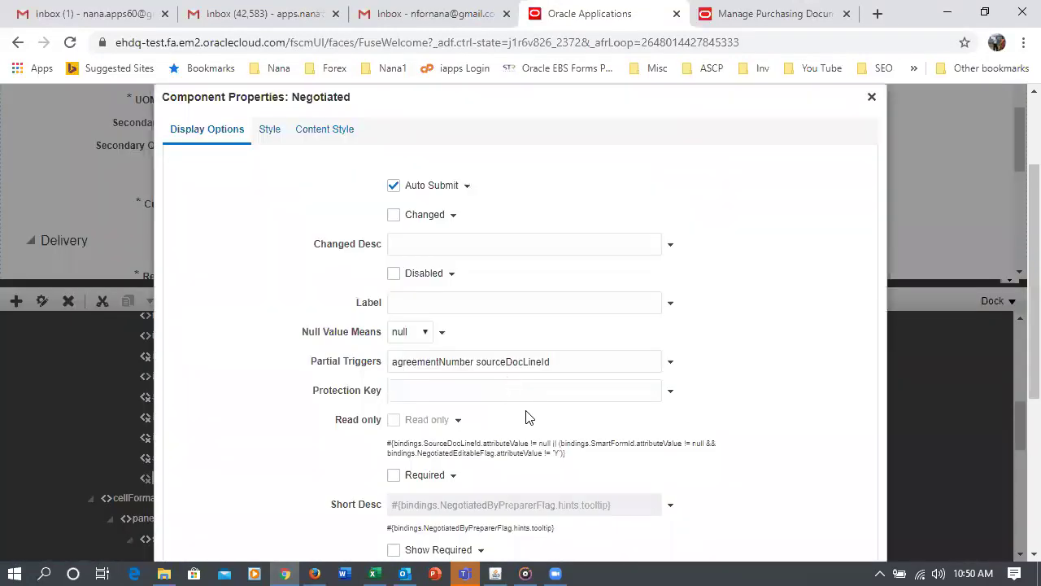
{"action": "scroll", "coordinate": [527, 416], "scroll_direction": "down", "scroll_amount": 2}
{"action": "scroll", "coordinate": [526, 418], "scroll_direction": "down", "scroll_amount": 2}
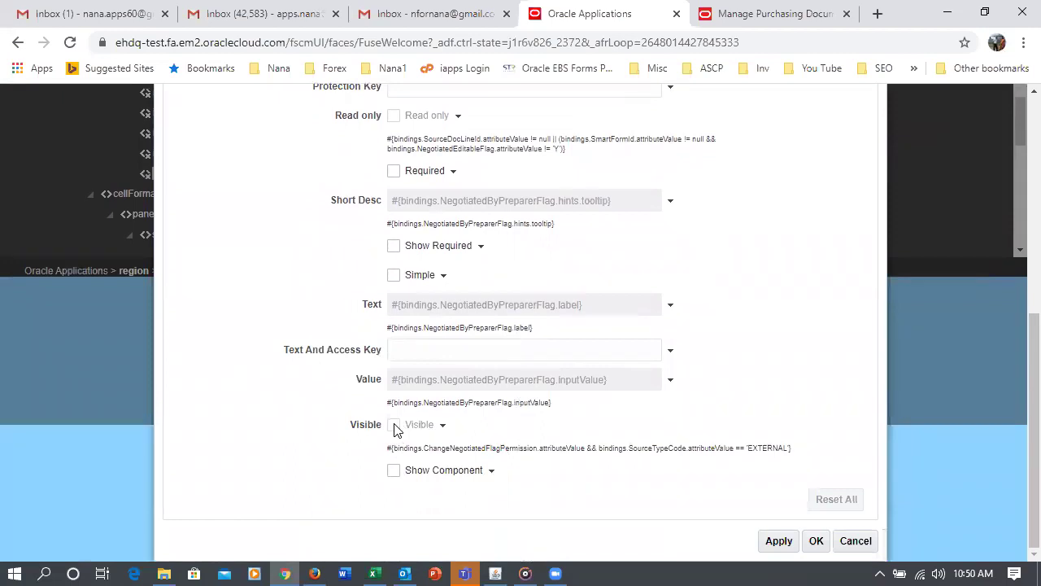
Replace the expression of the Negotiated checkbox's Visible property with true, and apply and save the component properties
{"action": "left_click", "coordinate": [443, 425]}
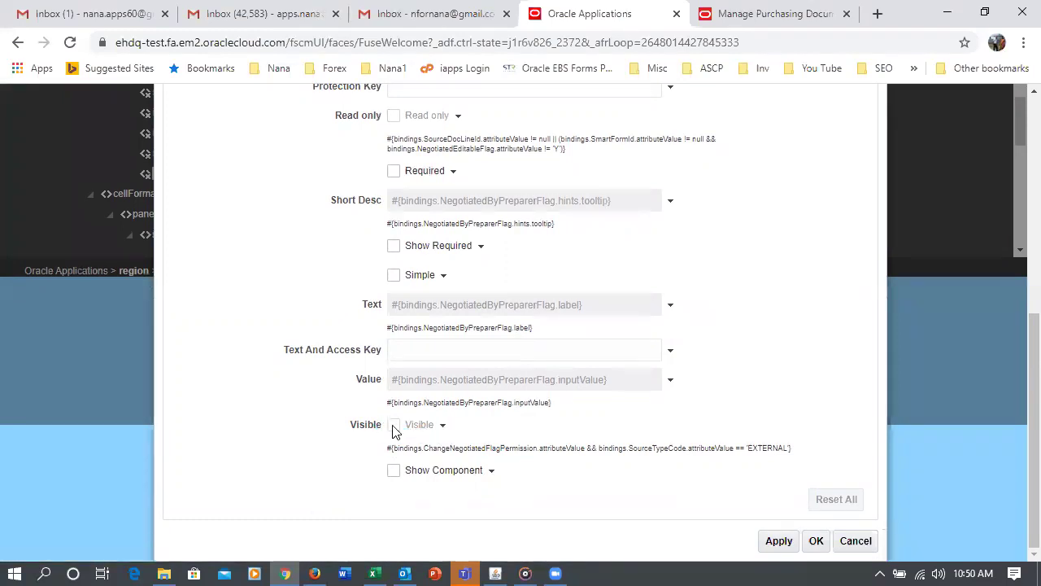
{"action": "left_click", "coordinate": [492, 446]}
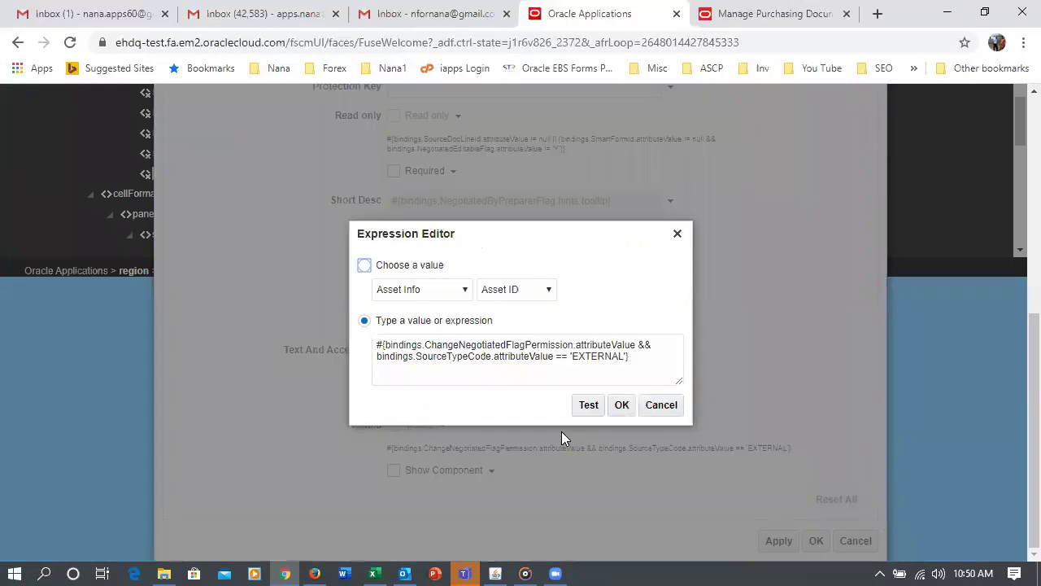
{"action": "left_click", "coordinate": [635, 359]}
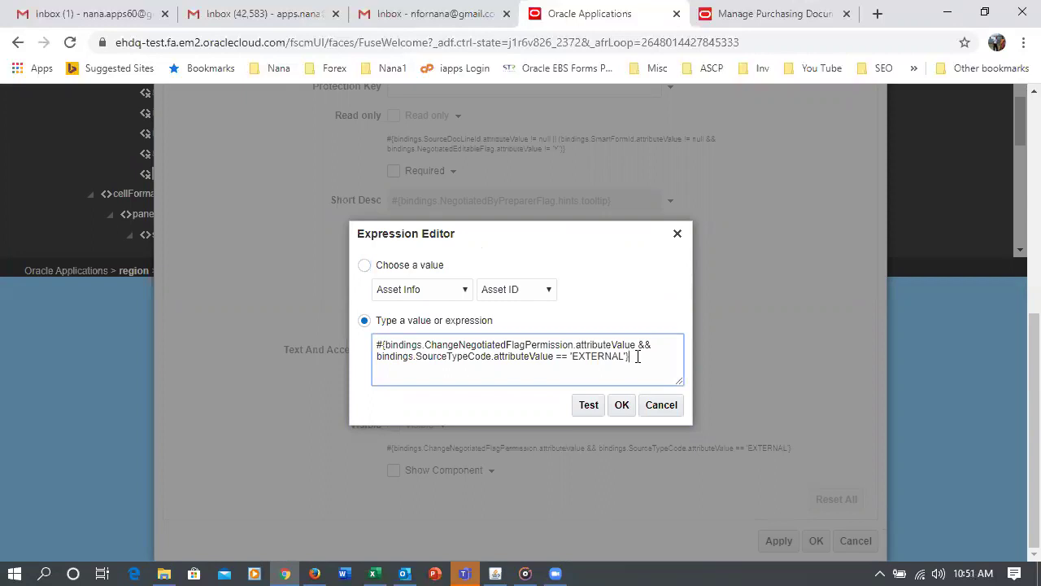
{"action": "left_click_drag", "start_coordinate": [638, 356], "coordinate": [442, 356]}
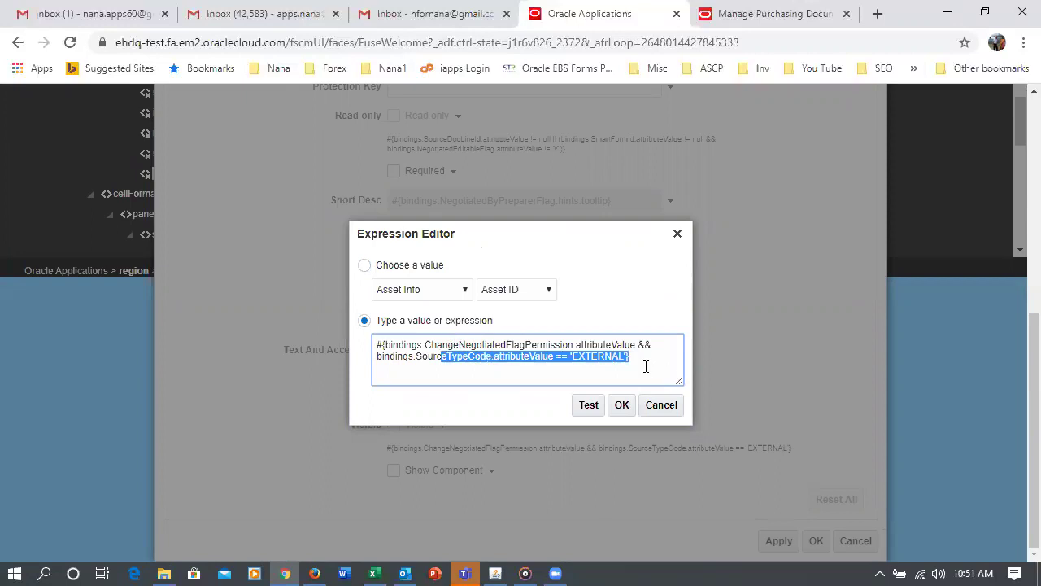
{"action": "left_click_drag", "start_coordinate": [634, 357], "coordinate": [367, 353]}
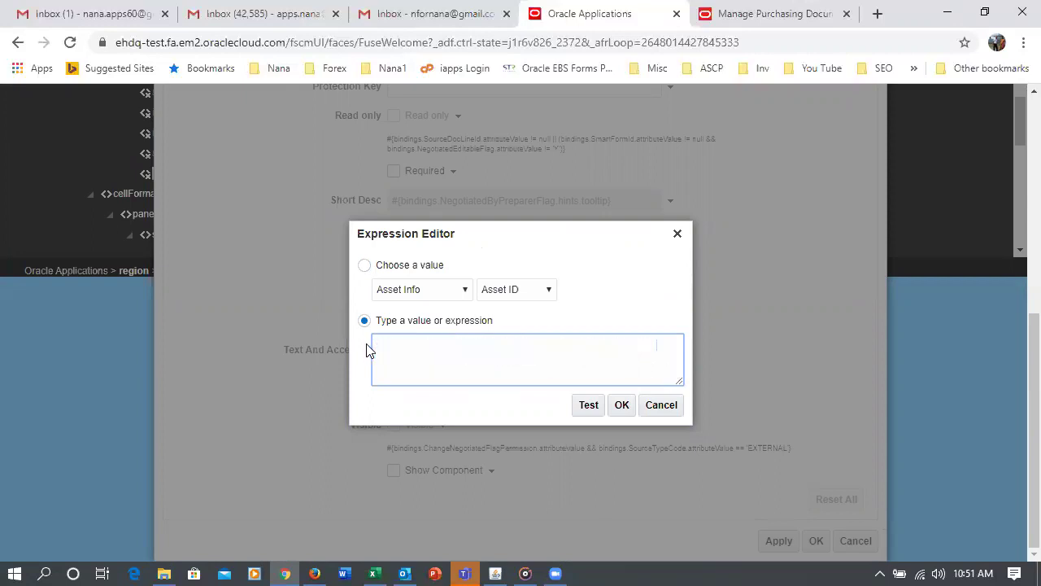
{"action": "type", "text": "true"}
{"action": "left_click", "coordinate": [623, 405]}
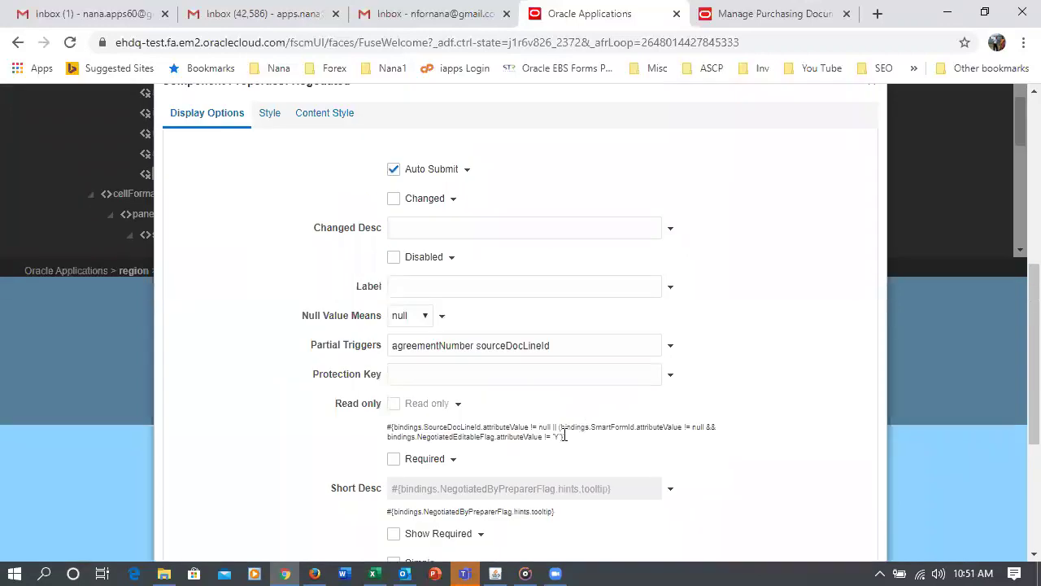
{"action": "scroll", "coordinate": [561, 439], "scroll_direction": "down", "scroll_amount": 3}
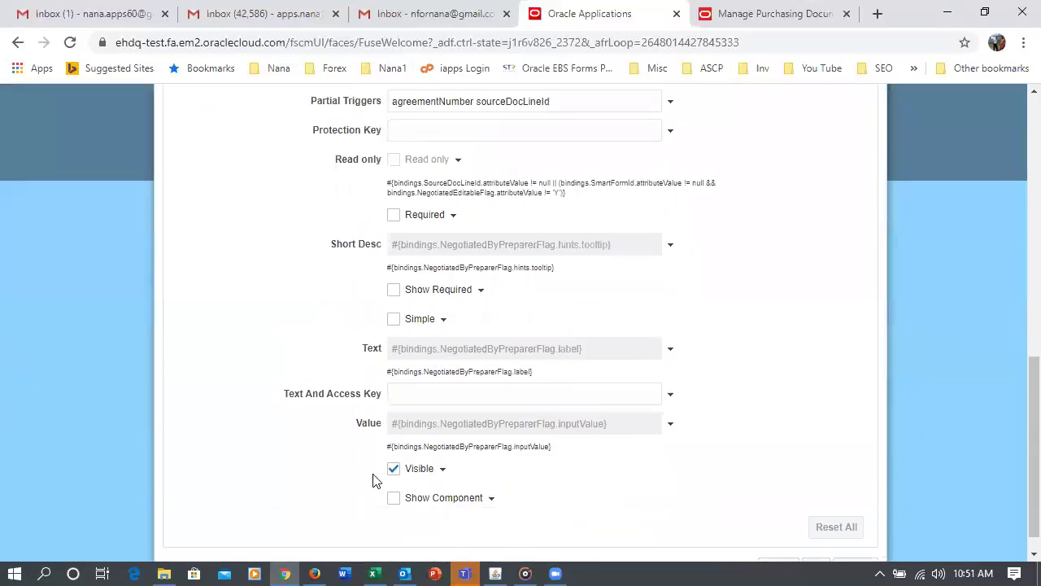
{"action": "scroll", "coordinate": [589, 460], "scroll_direction": "down", "scroll_amount": 1}
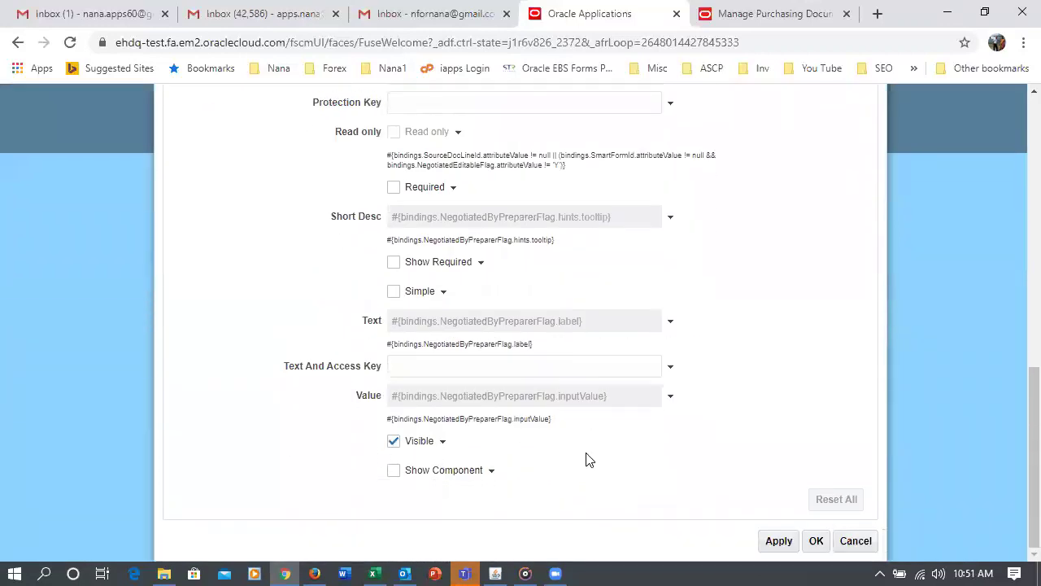
{"action": "left_click", "coordinate": [778, 544]}
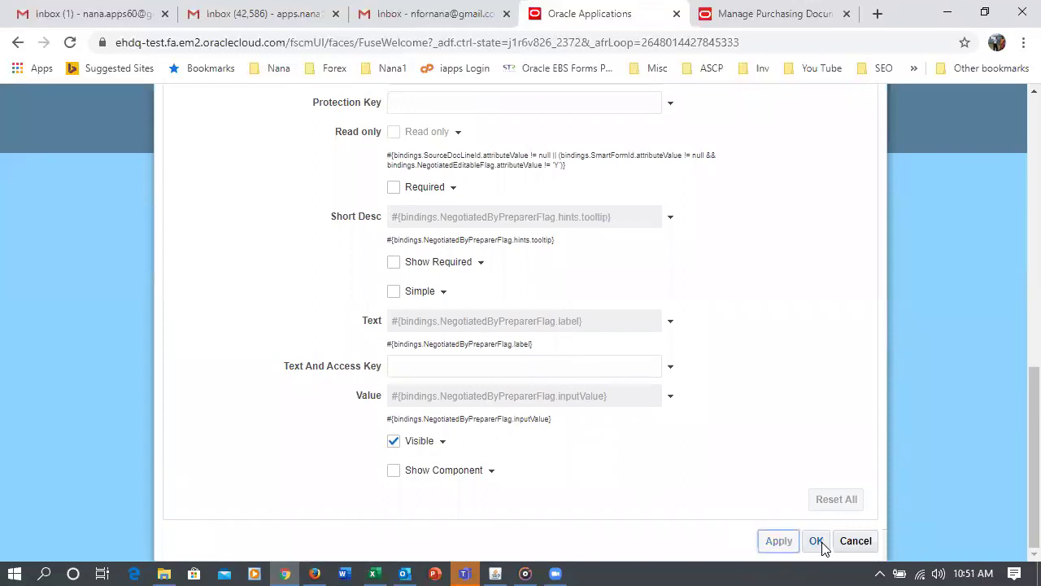
{"action": "left_click", "coordinate": [819, 543]}
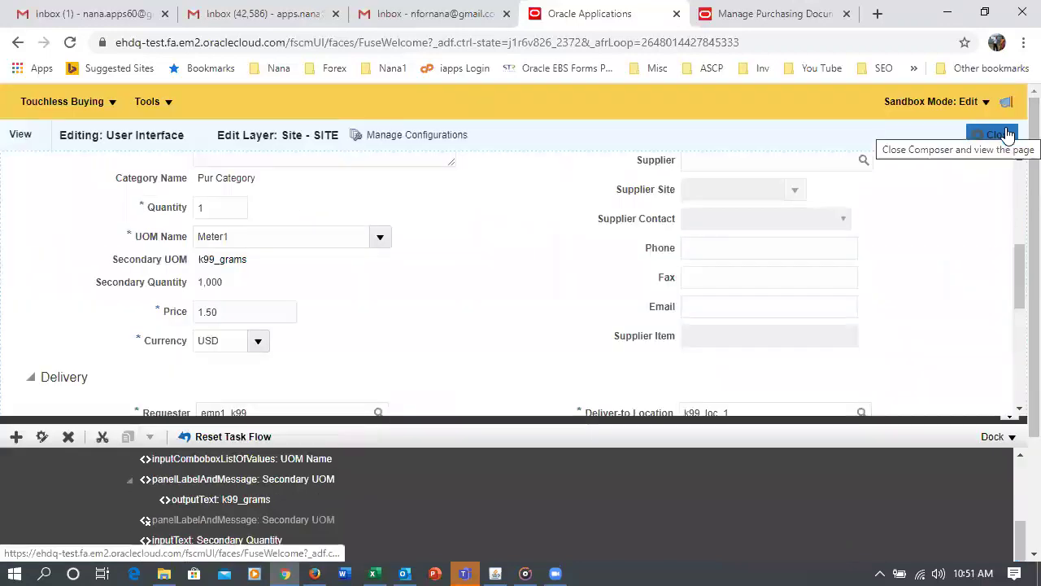
Close Page Composer and look over the requisition line form in the sandbox
{"action": "left_click", "coordinate": [1006, 135]}
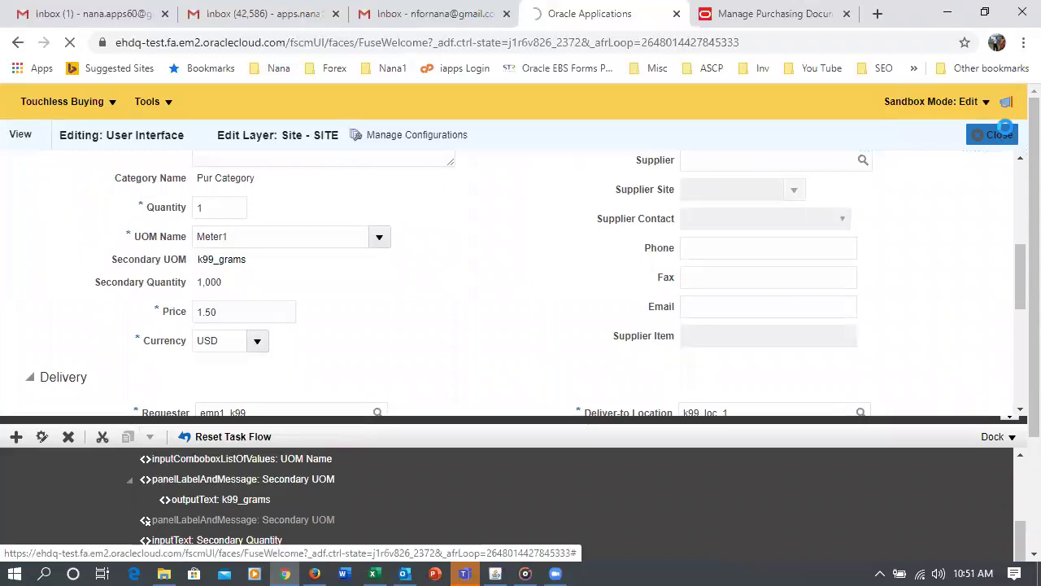
{"action": "scroll", "coordinate": [452, 370], "scroll_direction": "down", "scroll_amount": 3}
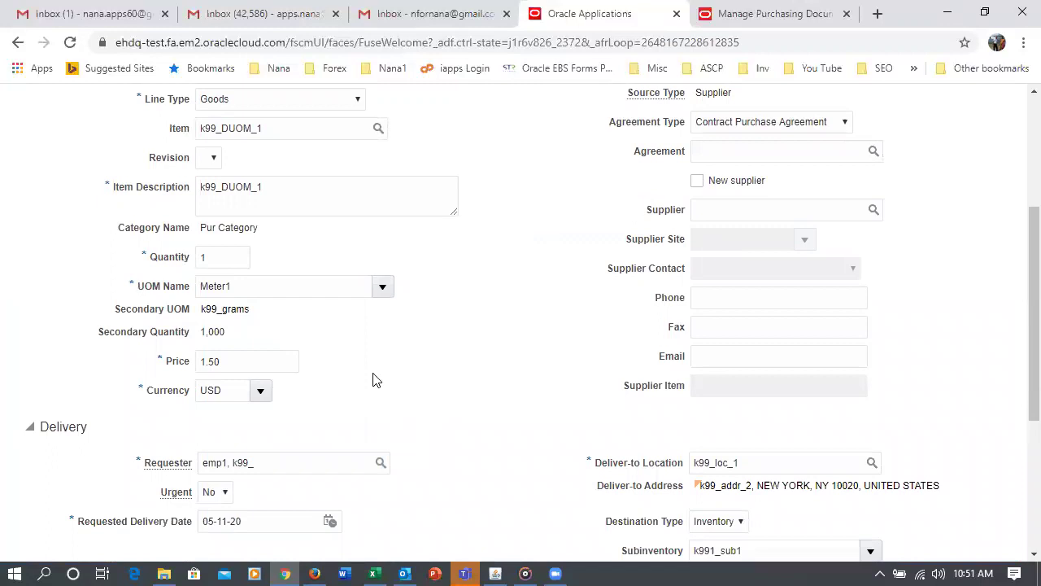
{"action": "scroll", "coordinate": [382, 374], "scroll_direction": "up", "scroll_amount": 3}
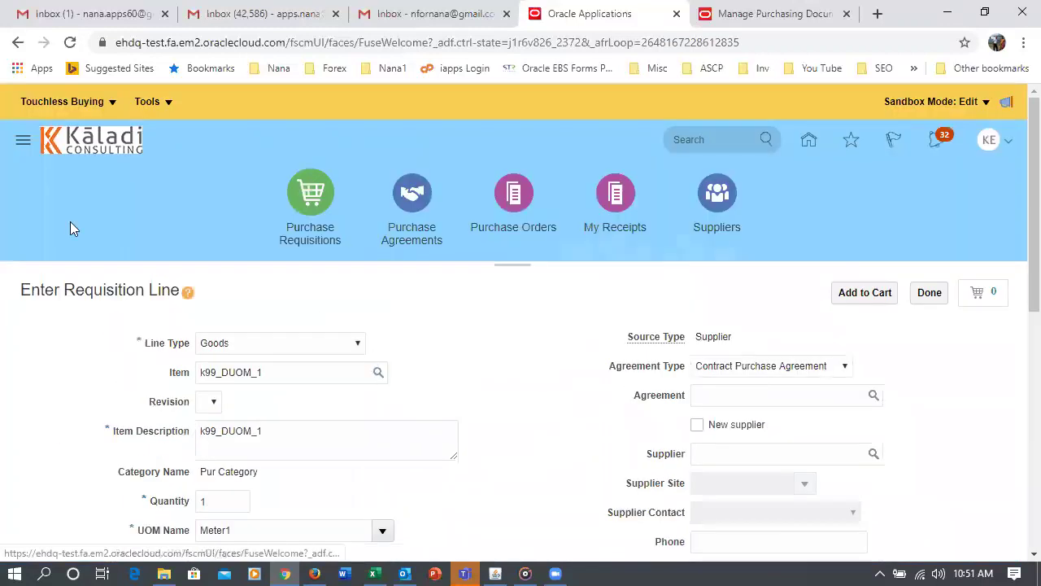
Publish the Touchless Buying sandbox, accepting the warnings about leaving the page and further changes
{"action": "left_click", "coordinate": [74, 103]}
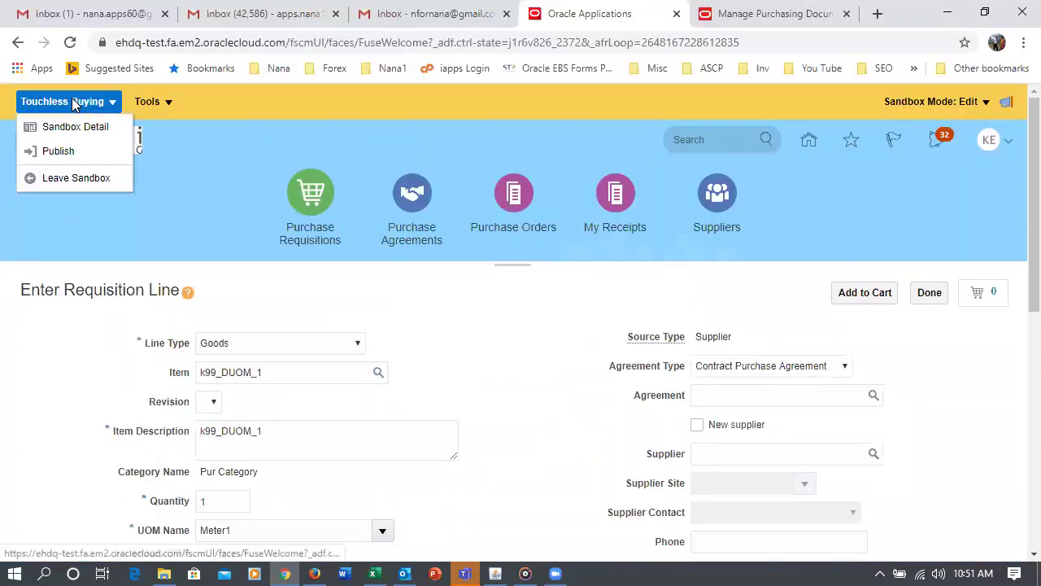
{"action": "left_click", "coordinate": [73, 160]}
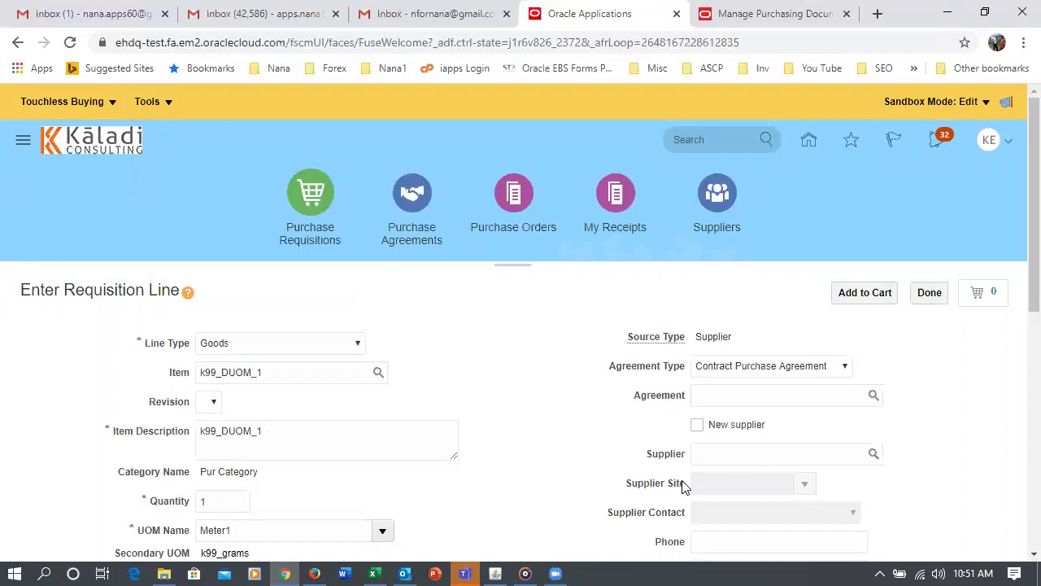
{"action": "left_click", "coordinate": [635, 346]}
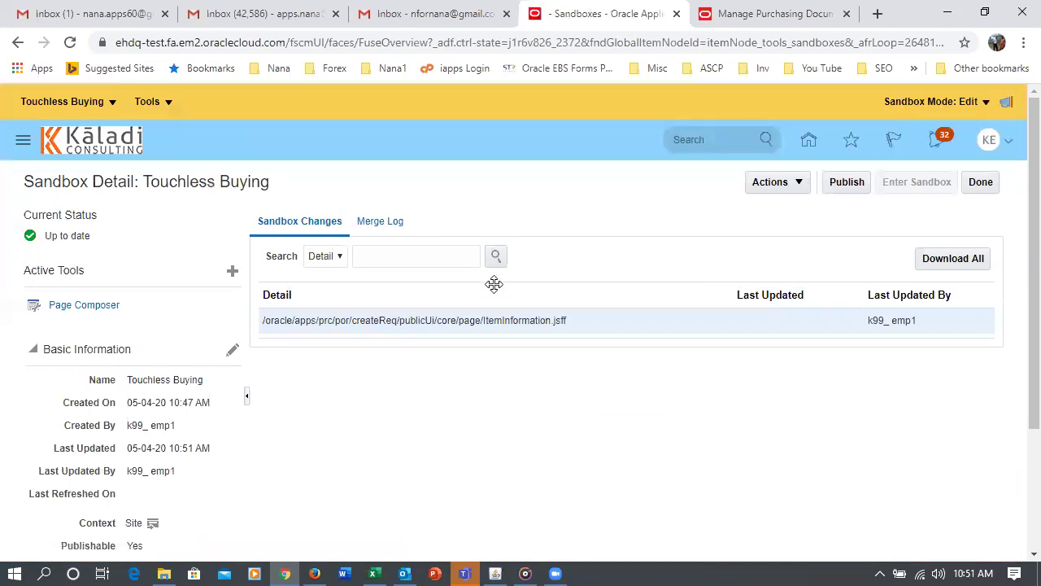
{"action": "left_click", "coordinate": [851, 180]}
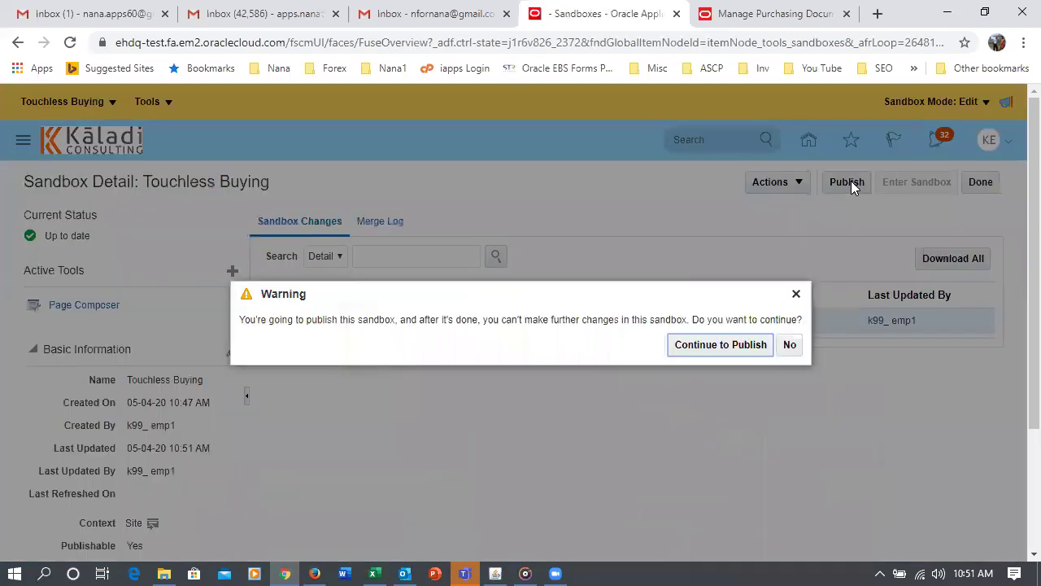
{"action": "left_click", "coordinate": [731, 347]}
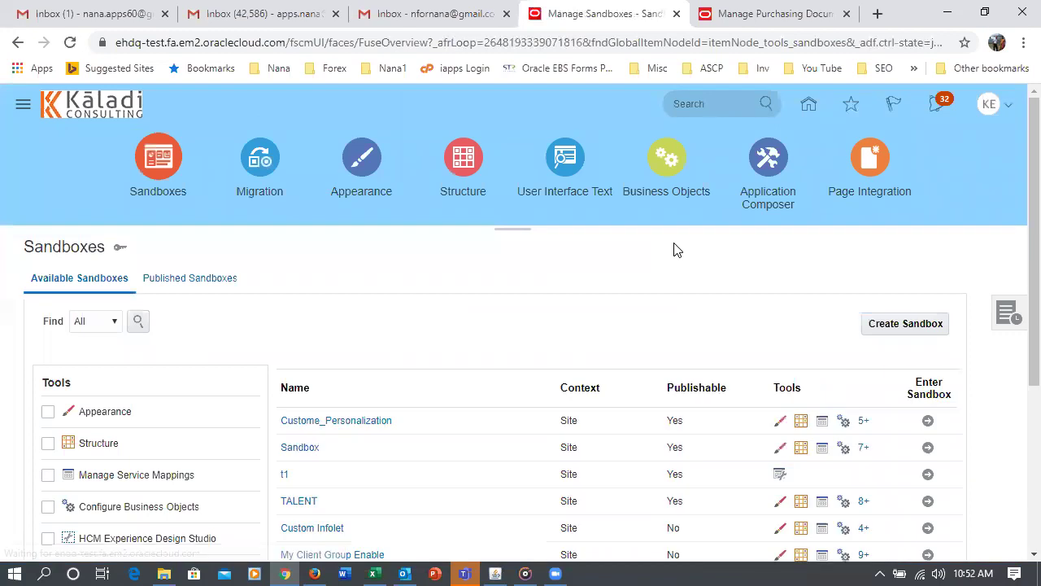
Sign out of the application and sign back in with the prefilled account credentials
{"action": "left_click", "coordinate": [994, 105]}
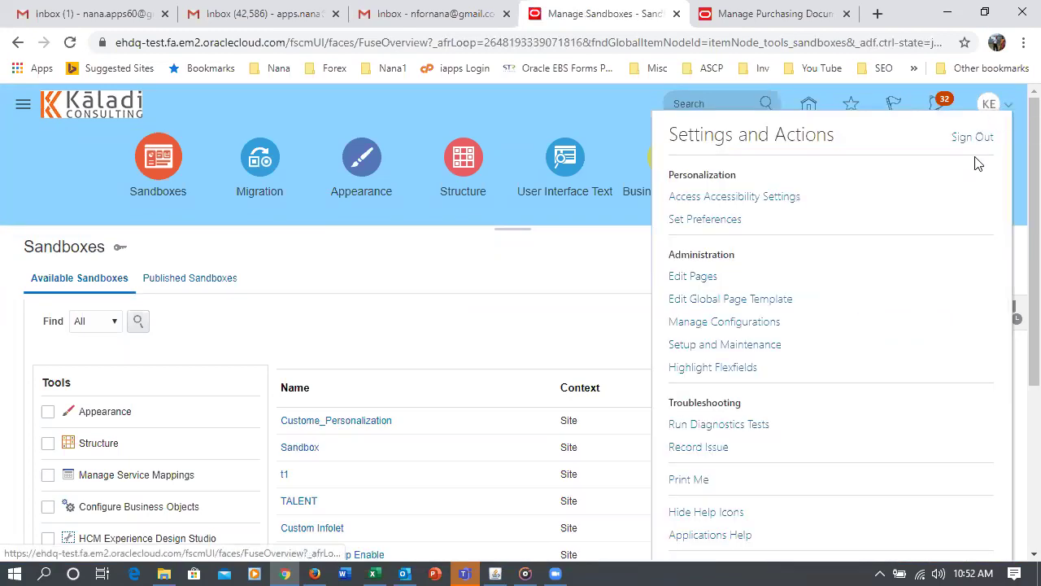
{"action": "left_click", "coordinate": [976, 139]}
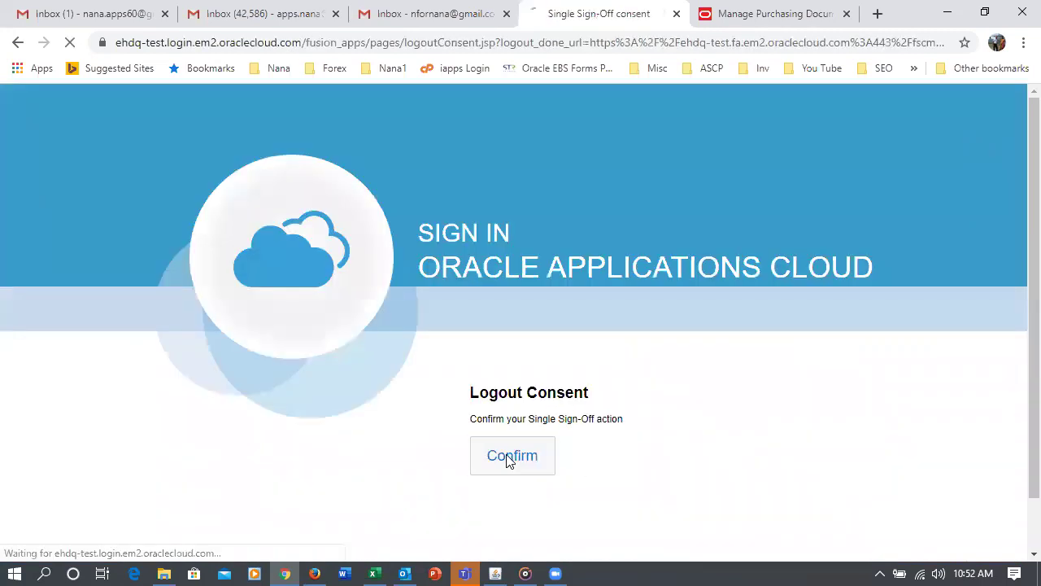
{"action": "left_click", "coordinate": [506, 458]}
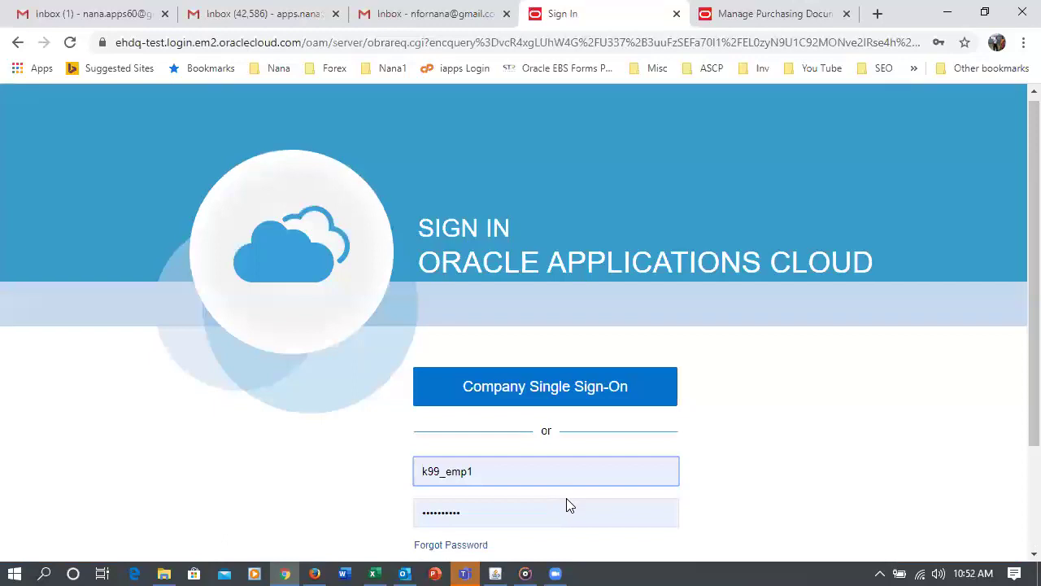
{"action": "scroll", "coordinate": [567, 500], "scroll_direction": "down", "scroll_amount": 1}
{"action": "left_click", "coordinate": [564, 501]}
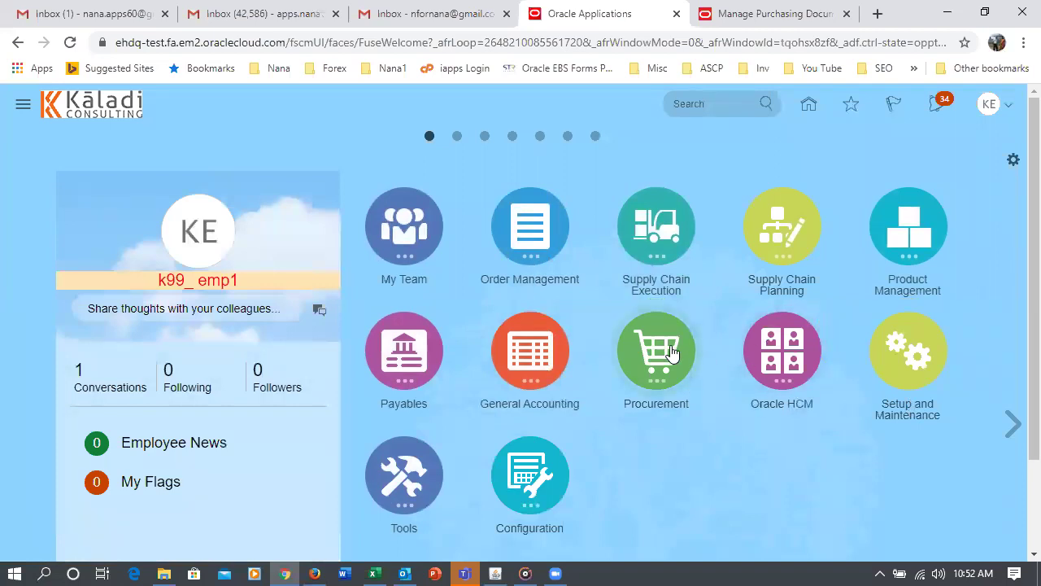
Open the Enter Requisition Line form from Procurement's Purchase Requisitions work area
{"action": "left_click", "coordinate": [671, 350]}
{"action": "left_click", "coordinate": [451, 469]}
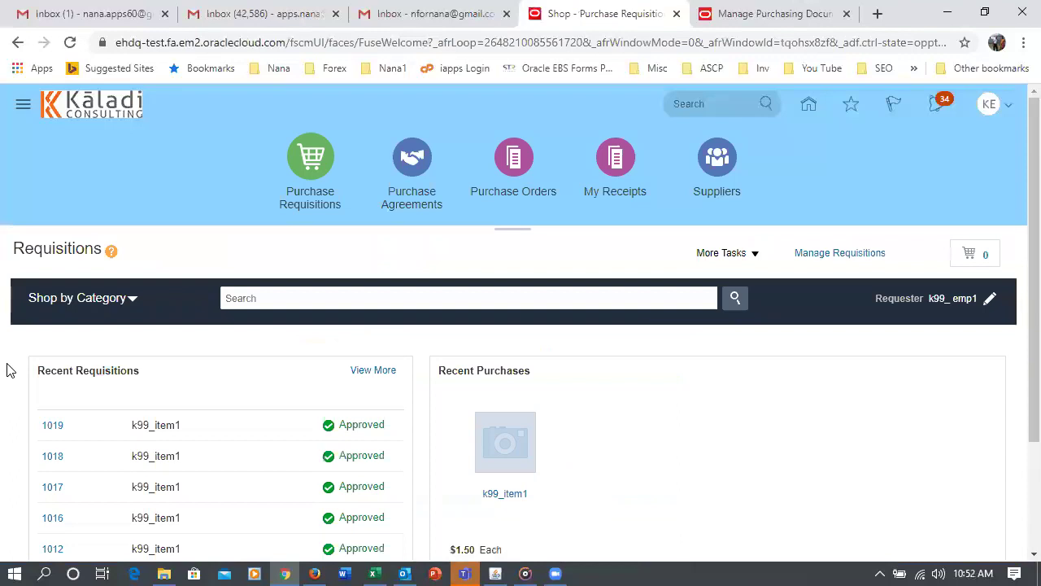
{"action": "left_click", "coordinate": [716, 262]}
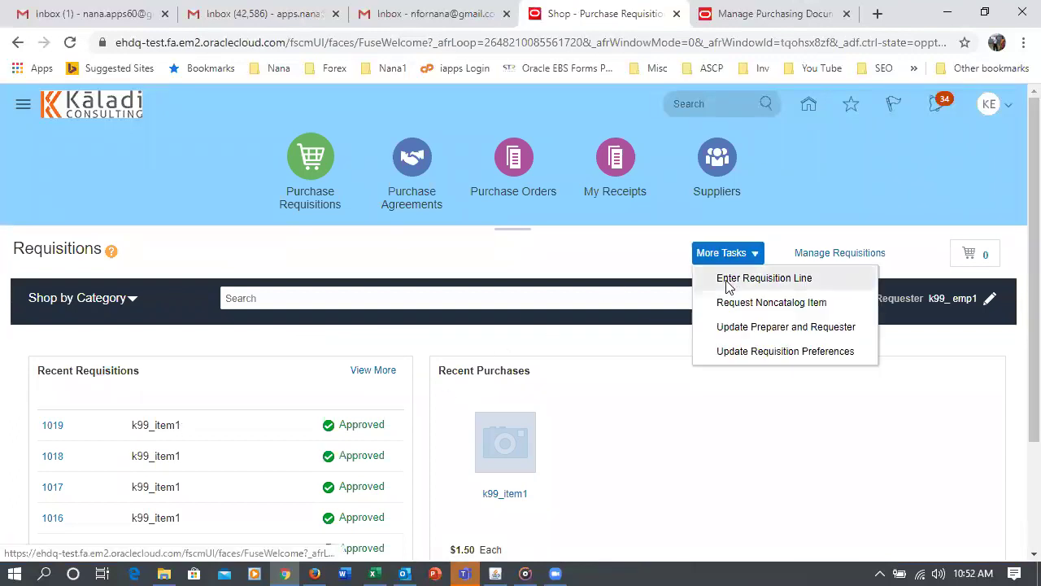
{"action": "left_click", "coordinate": [725, 280]}
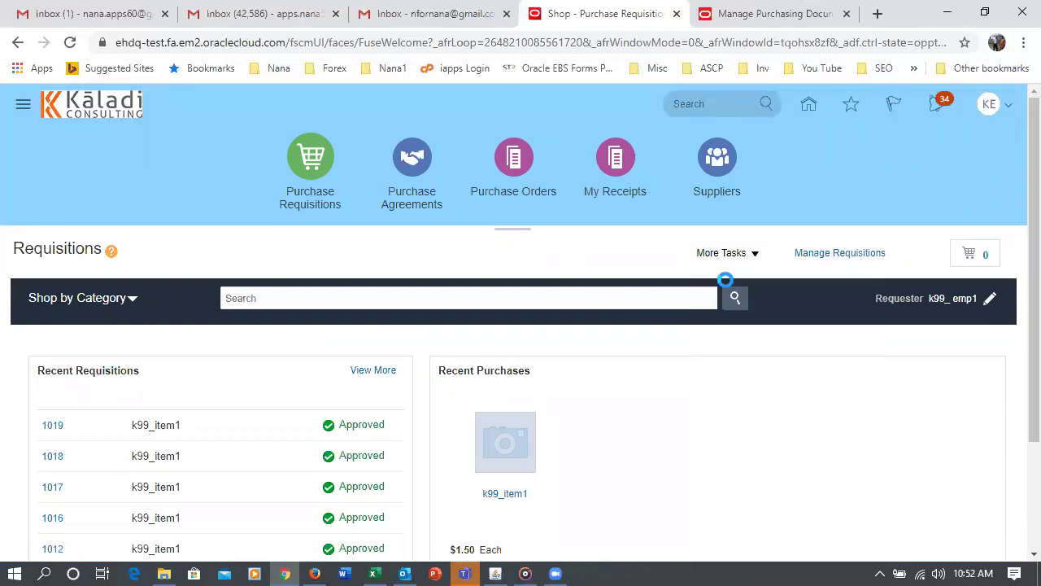
Select item k99_DUOM_1 for the requisition line and check the published form for the Negotiated checkbox
{"action": "left_click", "coordinate": [222, 342]}
{"action": "type", "text": "k9"}
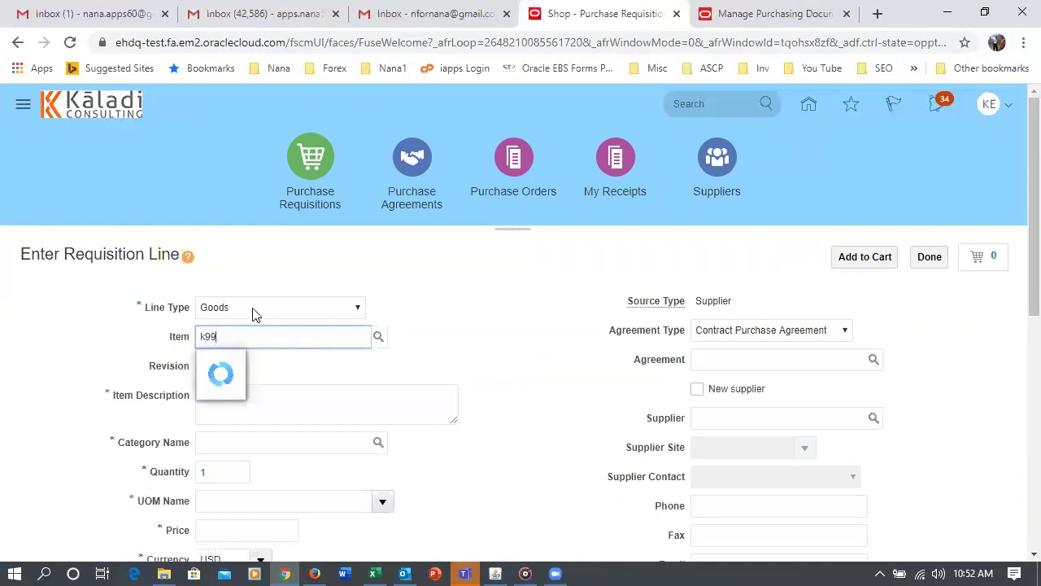
{"action": "type", "text": "9"}
{"action": "left_click", "coordinate": [297, 363]}
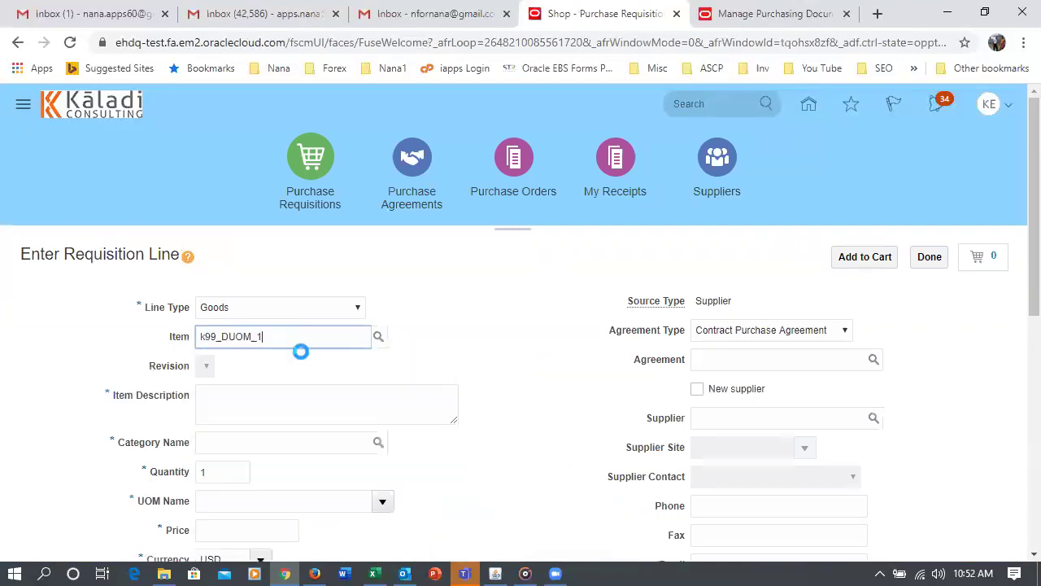
{"action": "scroll", "coordinate": [438, 383], "scroll_direction": "down", "scroll_amount": 3}
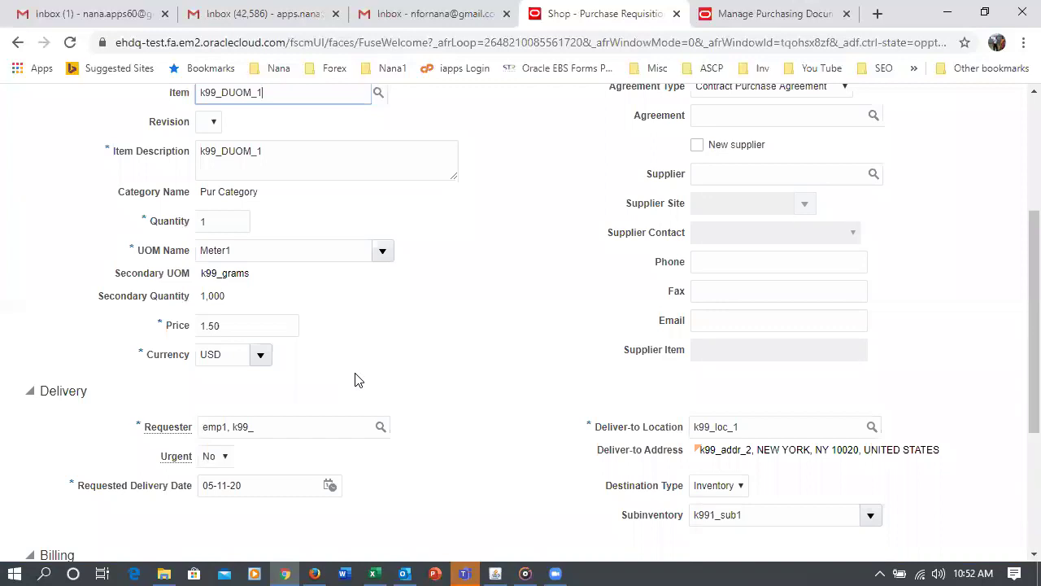
{"action": "scroll", "coordinate": [355, 380], "scroll_direction": "up", "scroll_amount": 1}
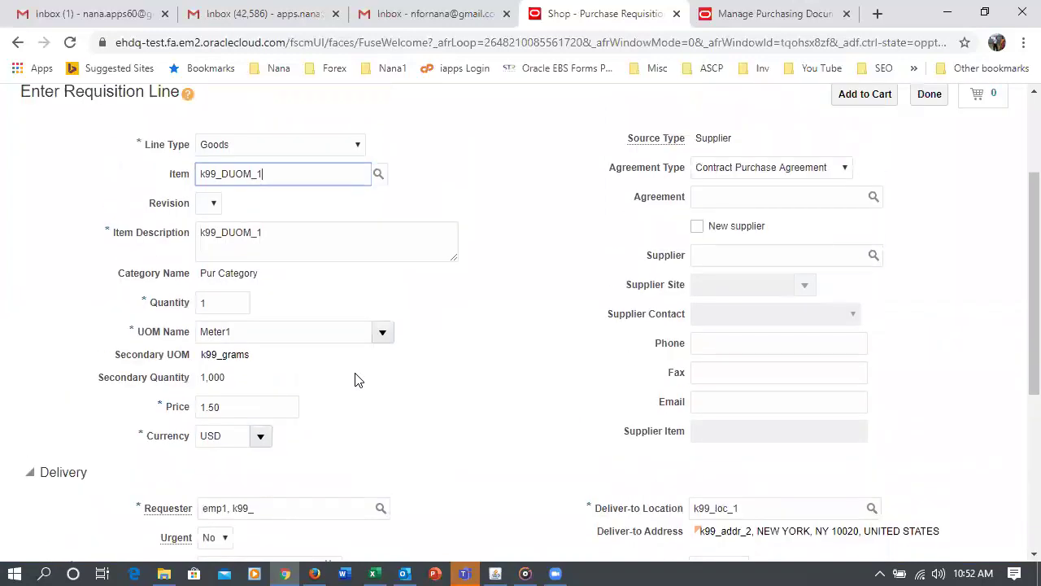
{"action": "scroll", "coordinate": [355, 380], "scroll_direction": "up", "scroll_amount": 2}
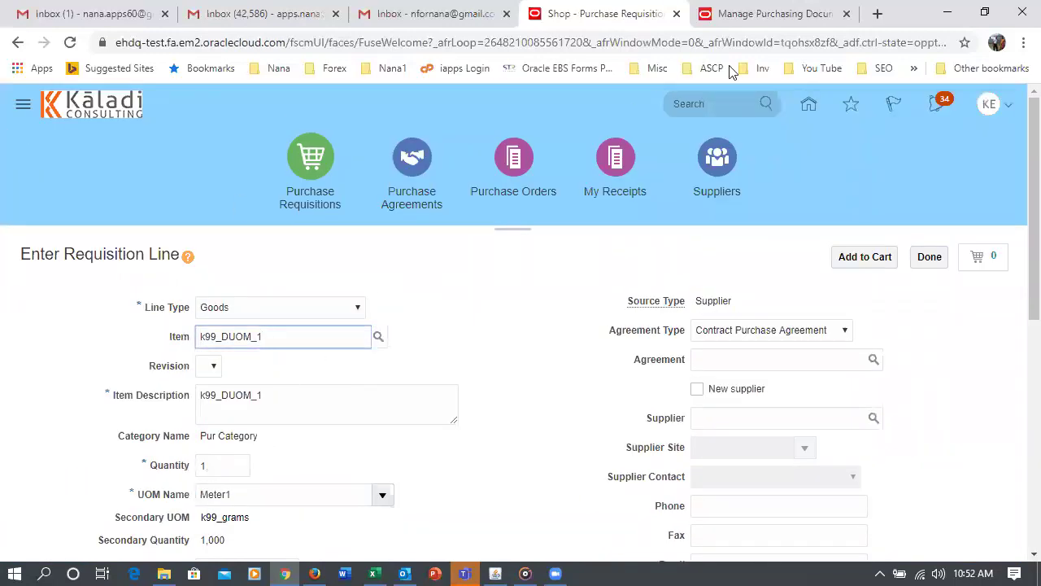
Return to the home page and open the Sandboxes page under Configuration
{"action": "left_click", "coordinate": [808, 104]}
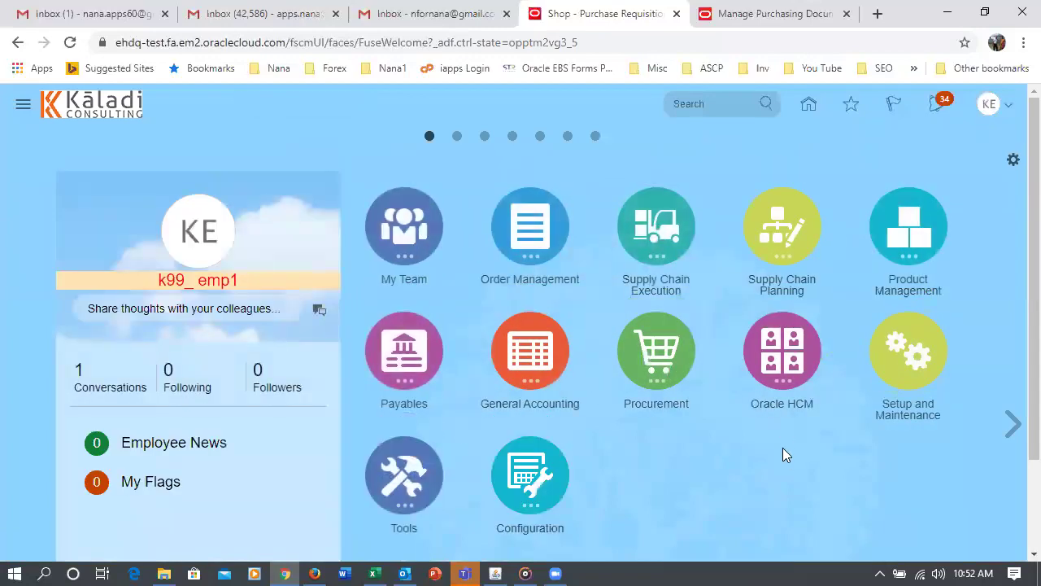
{"action": "left_click", "coordinate": [560, 461]}
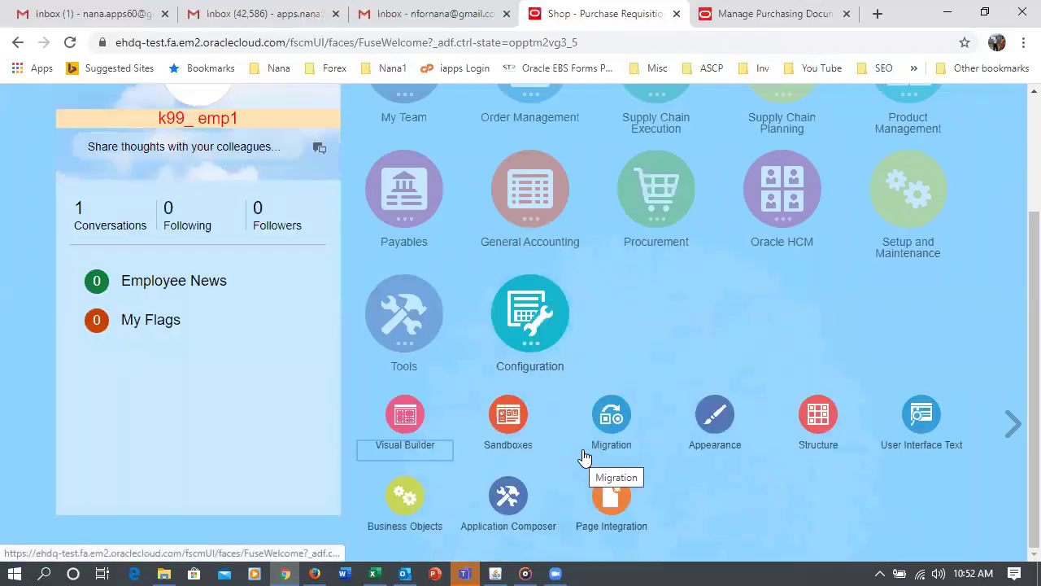
{"action": "left_click", "coordinate": [505, 418]}
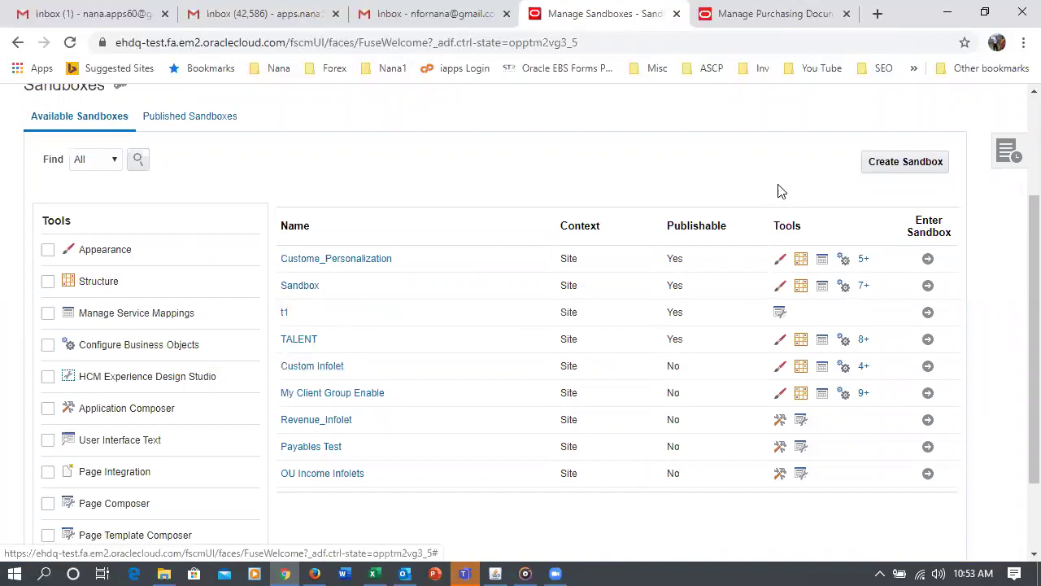
Create a publishable sandbox named TB with the Page Composer tool activated
{"action": "left_click", "coordinate": [911, 162]}
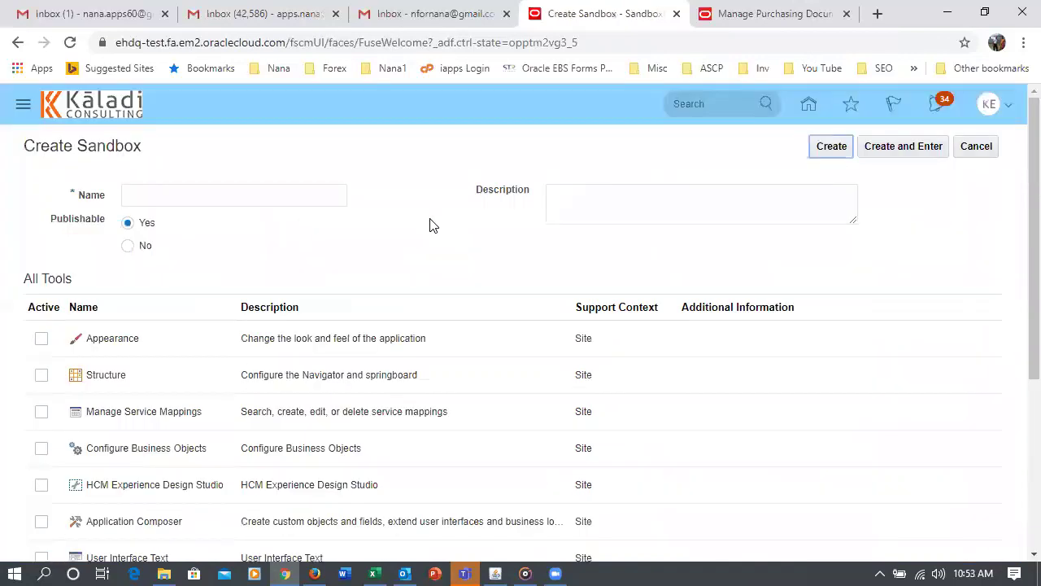
{"action": "left_click", "coordinate": [239, 196]}
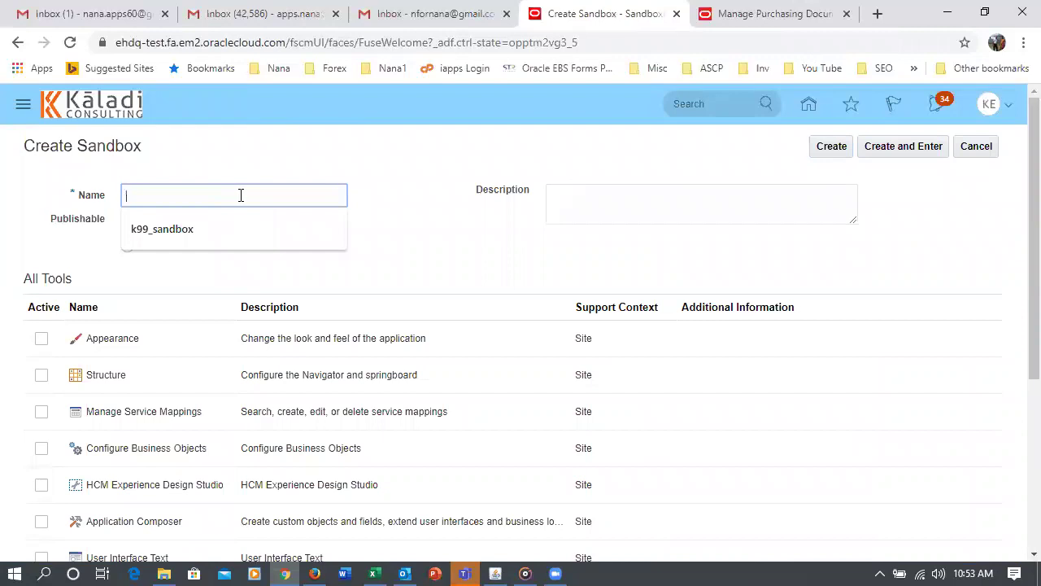
{"action": "type", "text": "TB"}
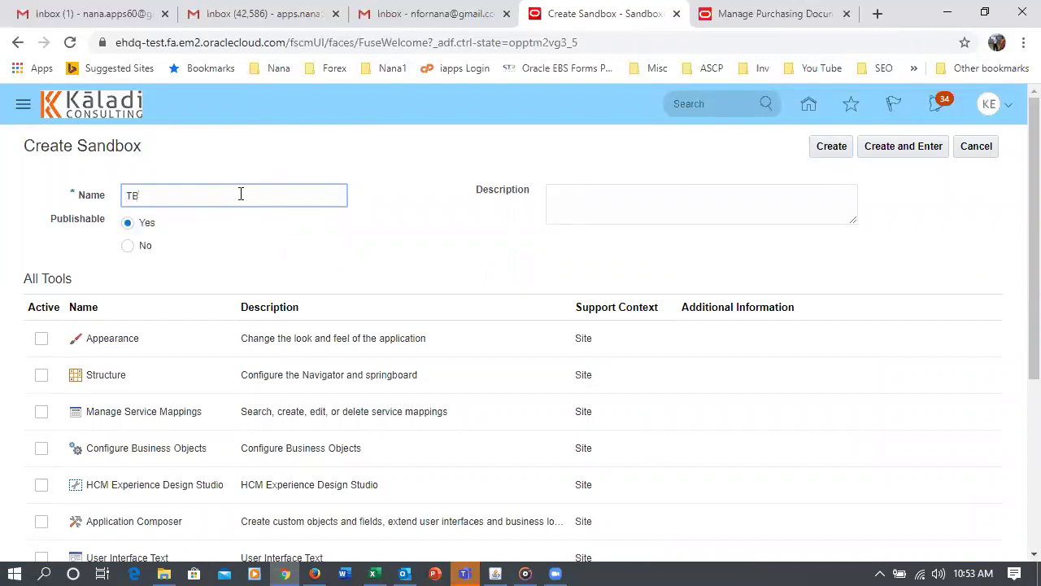
{"action": "scroll", "coordinate": [228, 281], "scroll_direction": "down", "scroll_amount": 3}
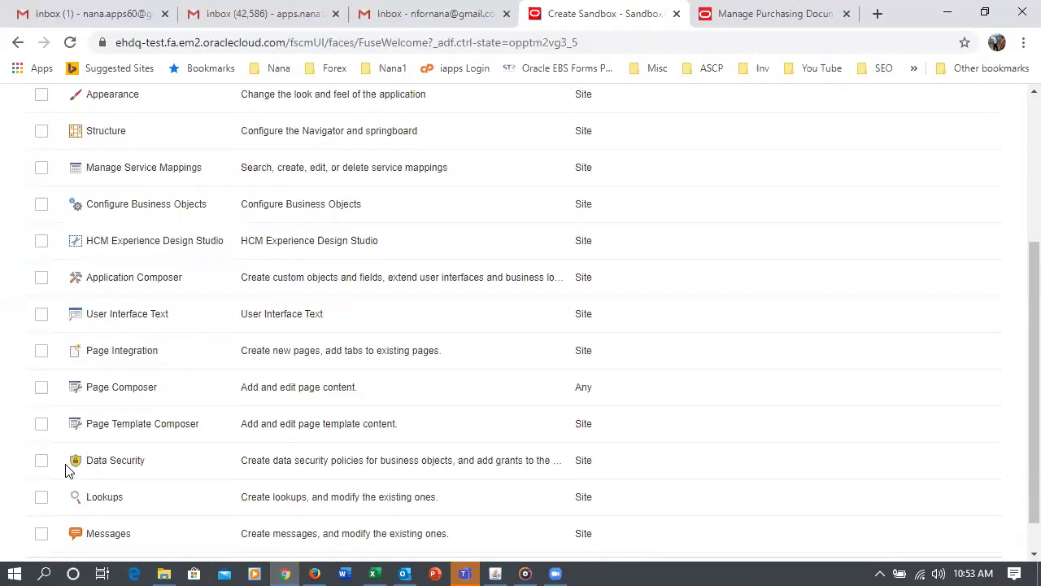
{"action": "scroll", "coordinate": [68, 470], "scroll_direction": "down", "scroll_amount": 1}
{"action": "left_click", "coordinate": [40, 345]}
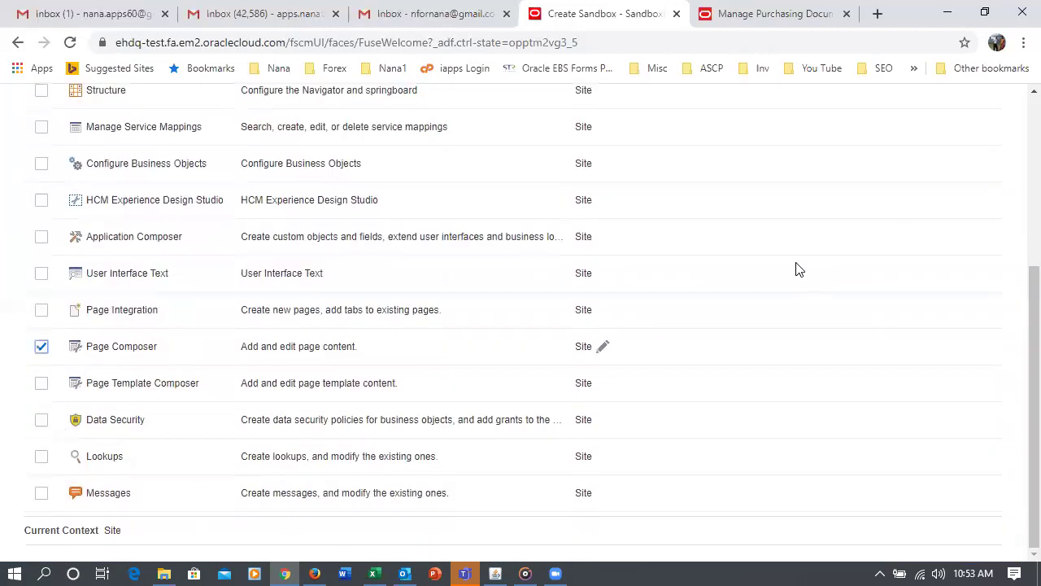
{"action": "scroll", "coordinate": [797, 269], "scroll_direction": "up", "scroll_amount": 4}
{"action": "left_click", "coordinate": [834, 150]}
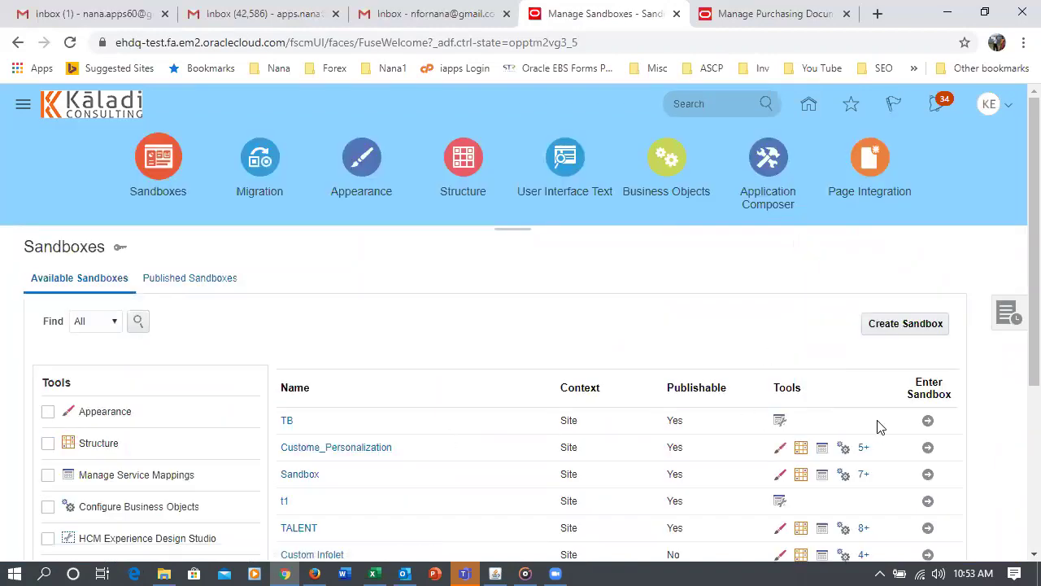
Enter the TB sandbox and open Purchase Requisitions under Procurement
{"action": "left_click", "coordinate": [926, 422]}
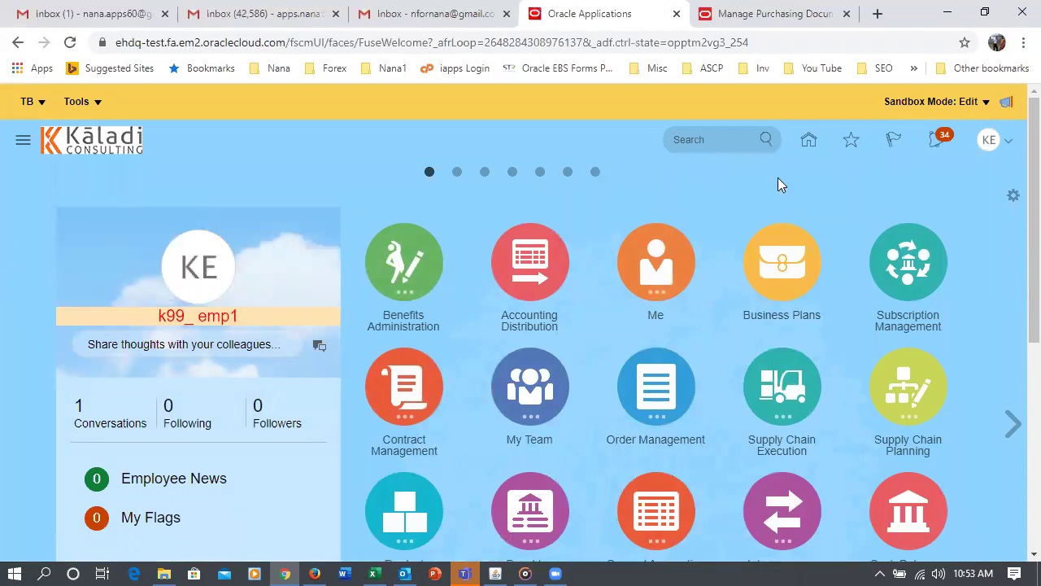
{"action": "scroll", "coordinate": [895, 244], "scroll_direction": "down", "scroll_amount": 2}
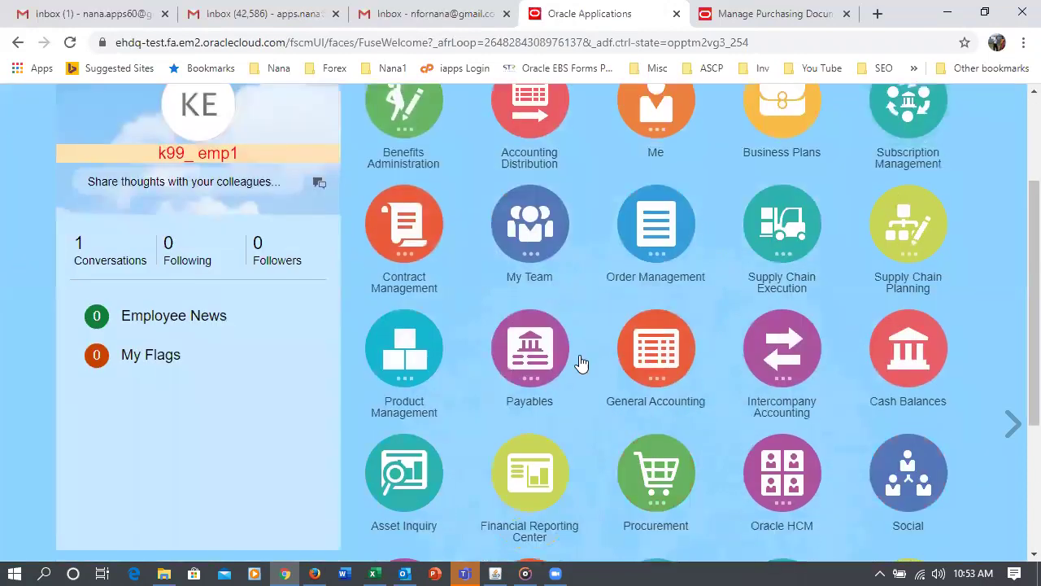
{"action": "left_click", "coordinate": [801, 294]}
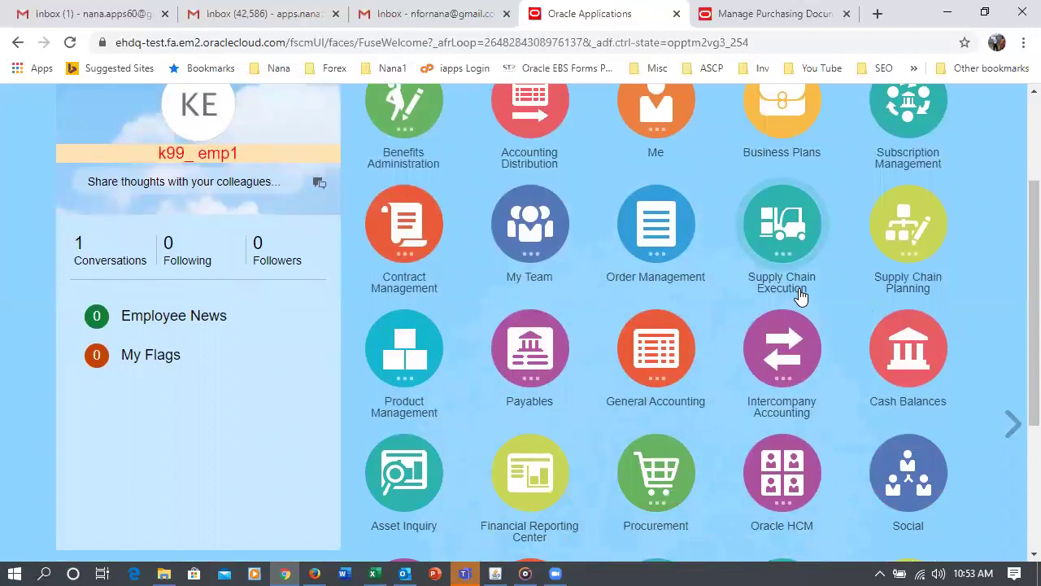
{"action": "scroll", "coordinate": [801, 293], "scroll_direction": "down", "scroll_amount": 2}
{"action": "left_click", "coordinate": [682, 293]}
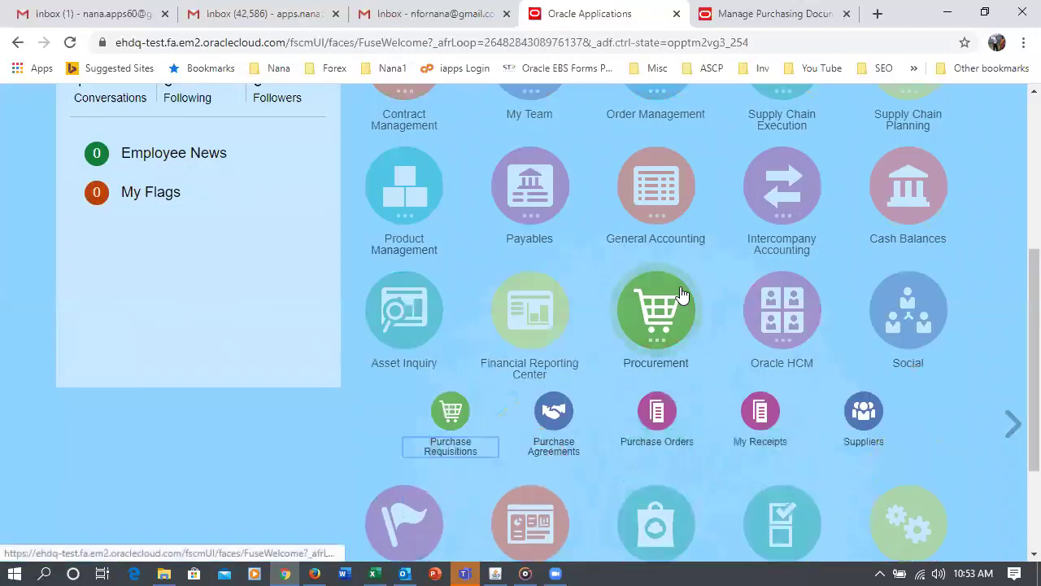
{"action": "left_click", "coordinate": [454, 413]}
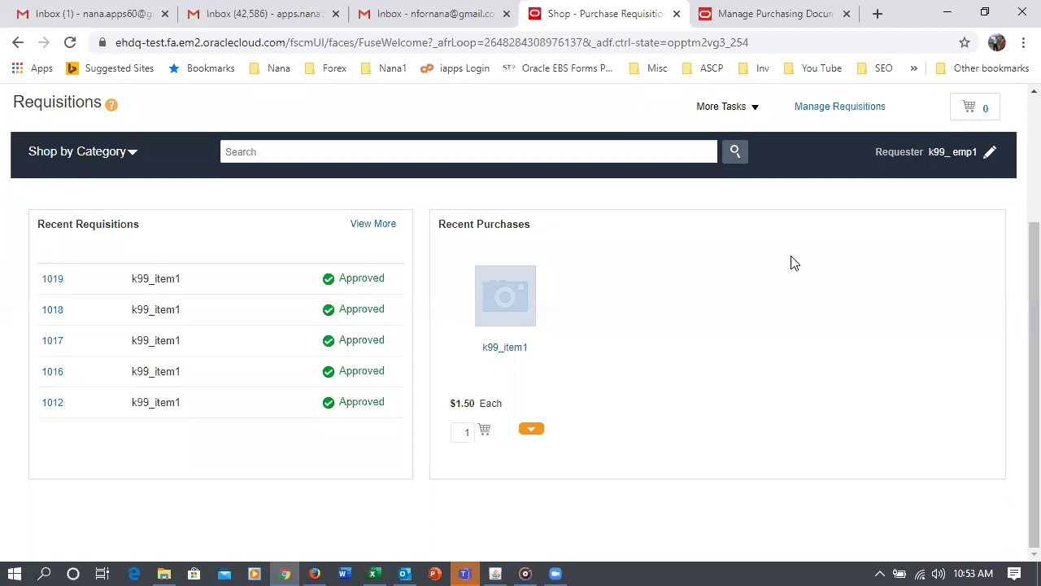
Open the Enter Requisition Line form and select item k99_DUOM_1 for the line
{"action": "left_click", "coordinate": [739, 114]}
{"action": "left_click", "coordinate": [742, 131]}
{"action": "left_click", "coordinate": [304, 181]}
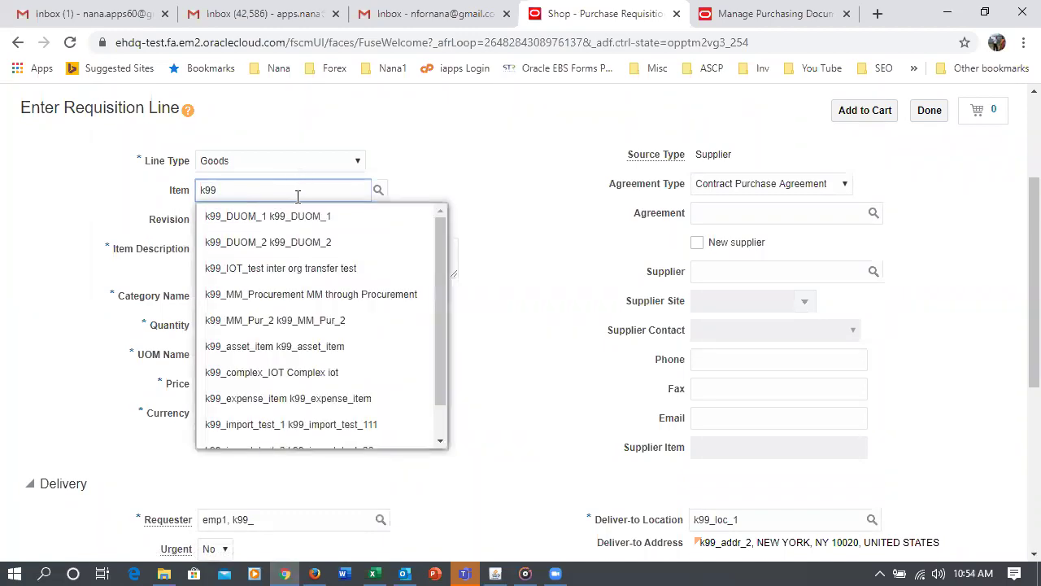
{"action": "left_click", "coordinate": [298, 217]}
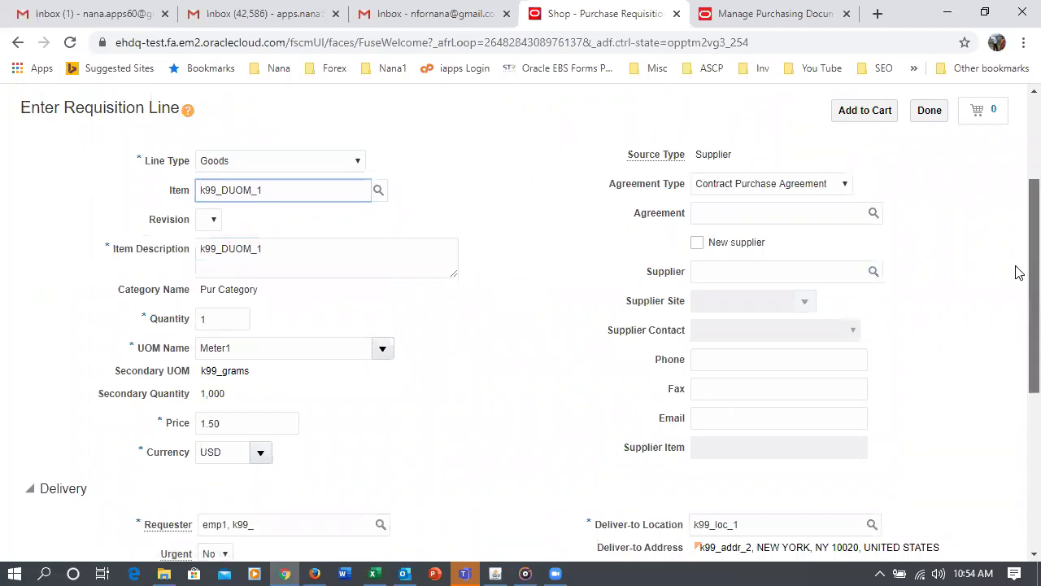
Open the requisition line page for editing in Page Composer and switch to the component source view
{"action": "left_click_drag", "start_coordinate": [1017, 268], "coordinate": [1016, 215]}
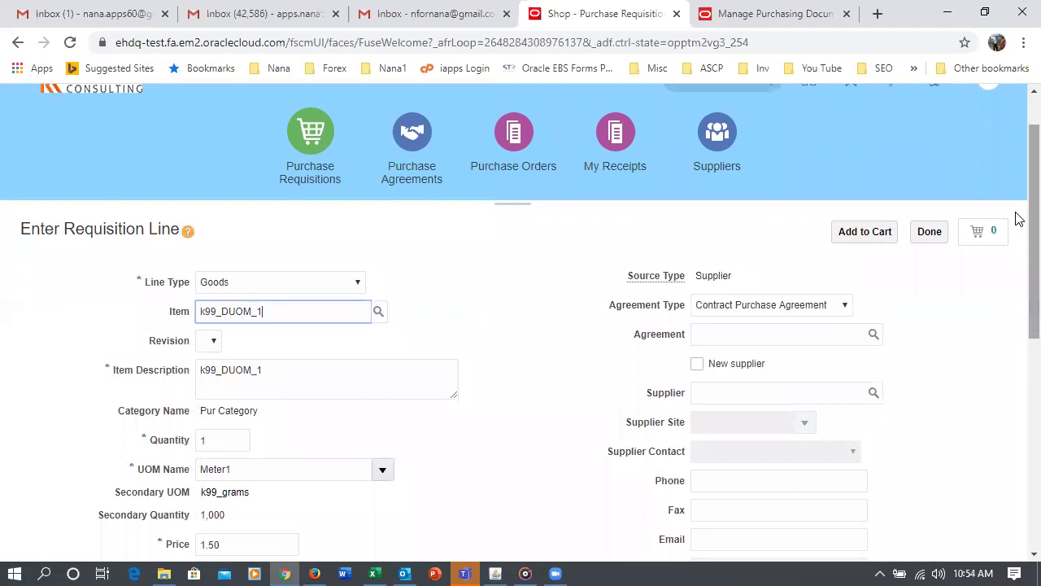
{"action": "scroll", "coordinate": [1017, 221], "scroll_direction": "up", "scroll_amount": 1}
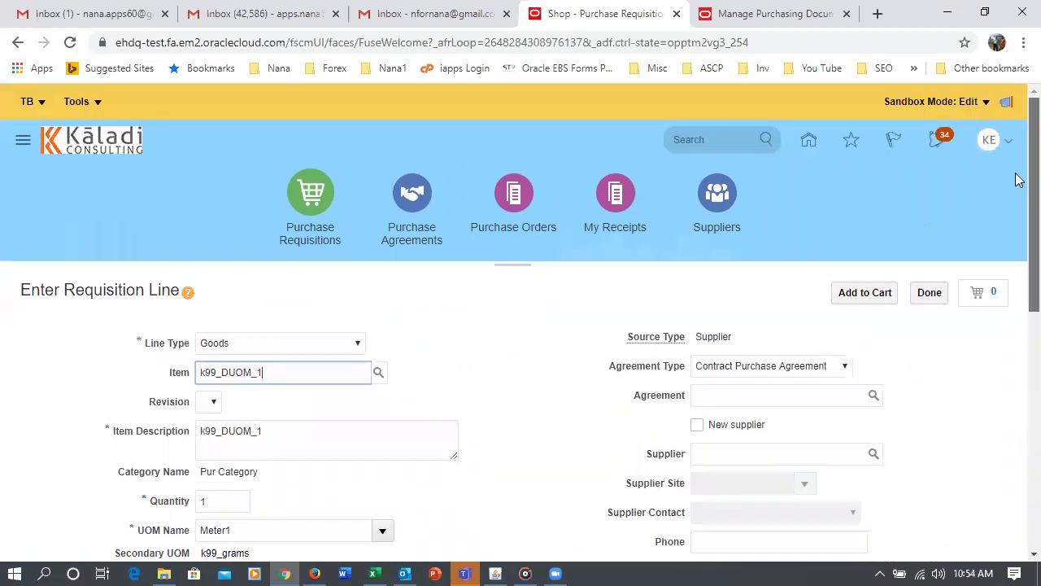
{"action": "left_click", "coordinate": [989, 143]}
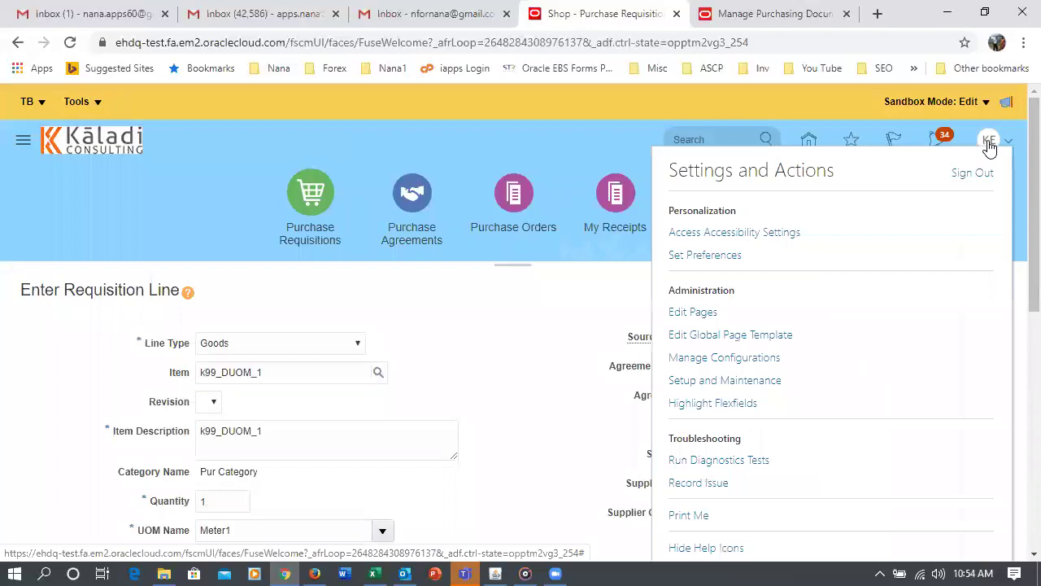
{"action": "left_click", "coordinate": [703, 317]}
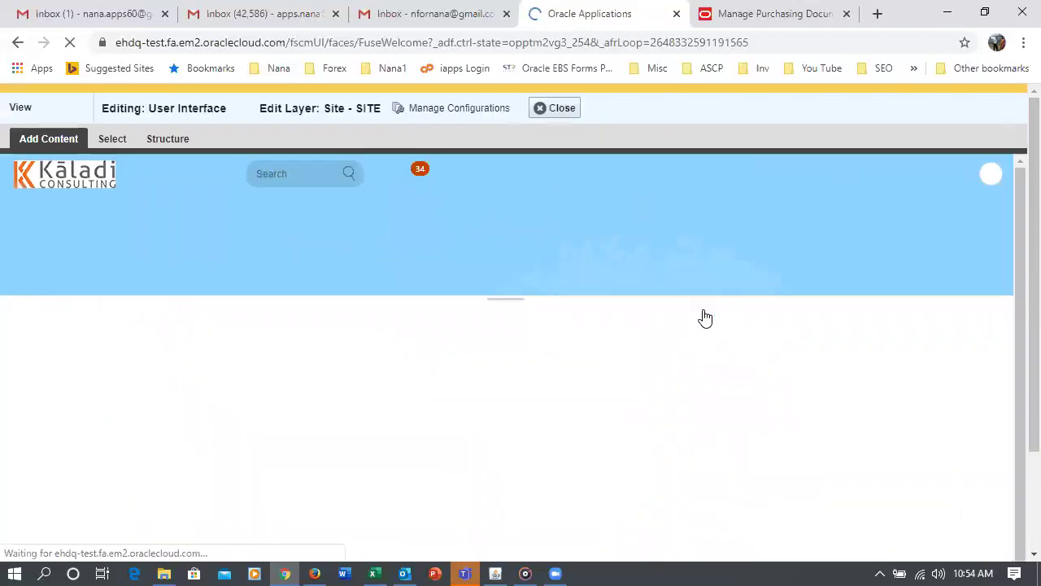
{"action": "scroll", "coordinate": [504, 405], "scroll_direction": "down", "scroll_amount": 2}
{"action": "scroll", "coordinate": [504, 404], "scroll_direction": "down", "scroll_amount": 4}
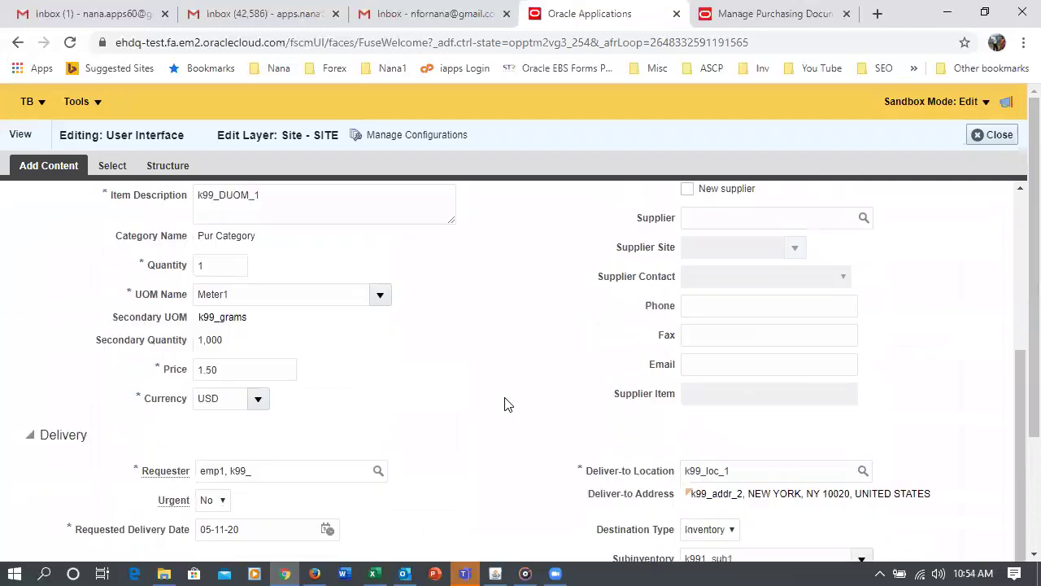
{"action": "left_click", "coordinate": [31, 134]}
{"action": "left_click", "coordinate": [49, 183]}
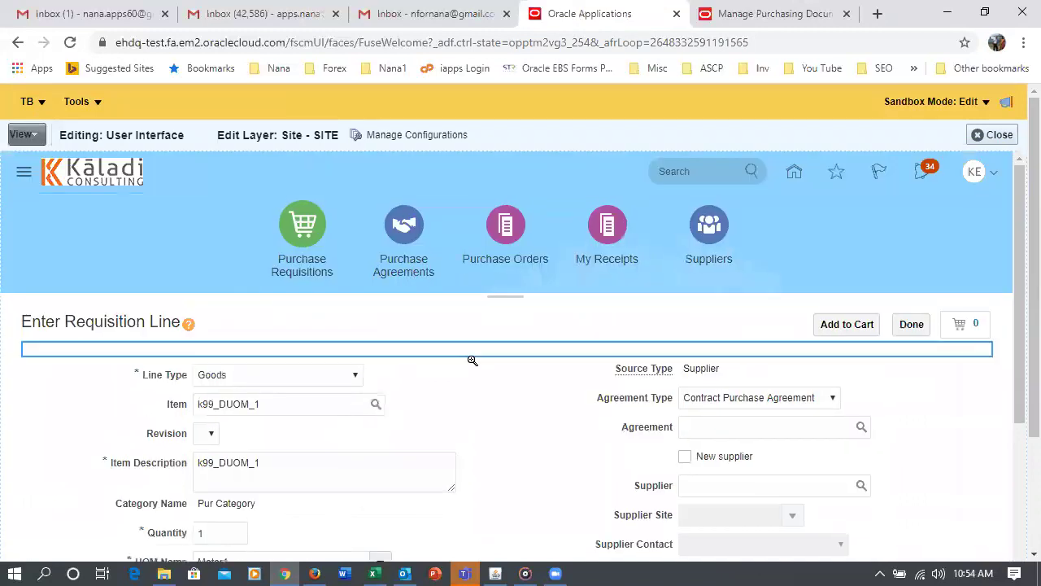
Locate the Currency field's component in the source tree, enlarge the tree area and select the Negotiated checkbox component
{"action": "left_click_drag", "start_coordinate": [1018, 388], "coordinate": [1019, 470]}
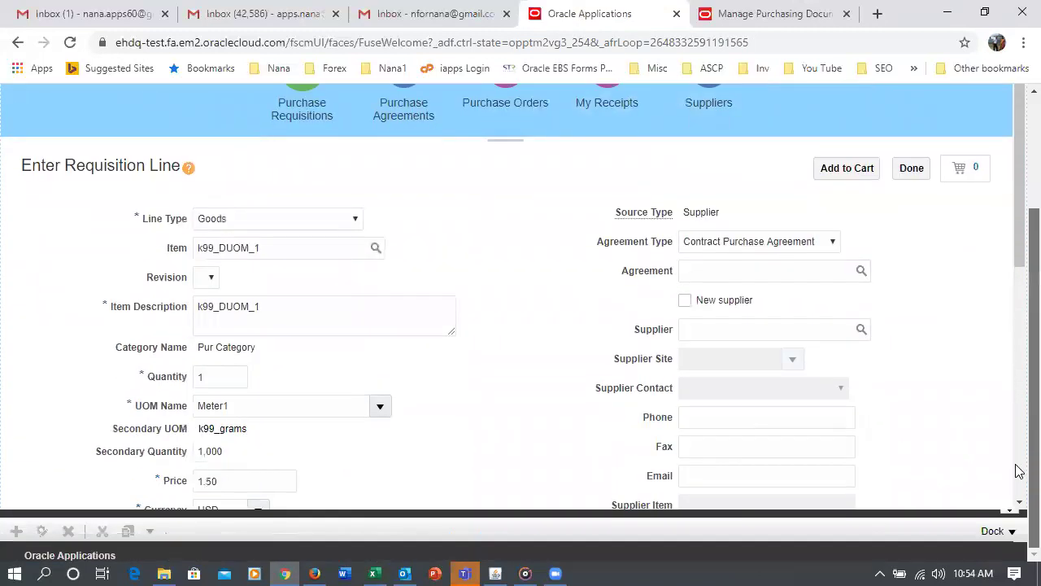
{"action": "scroll", "coordinate": [1020, 383], "scroll_direction": "down", "scroll_amount": 1}
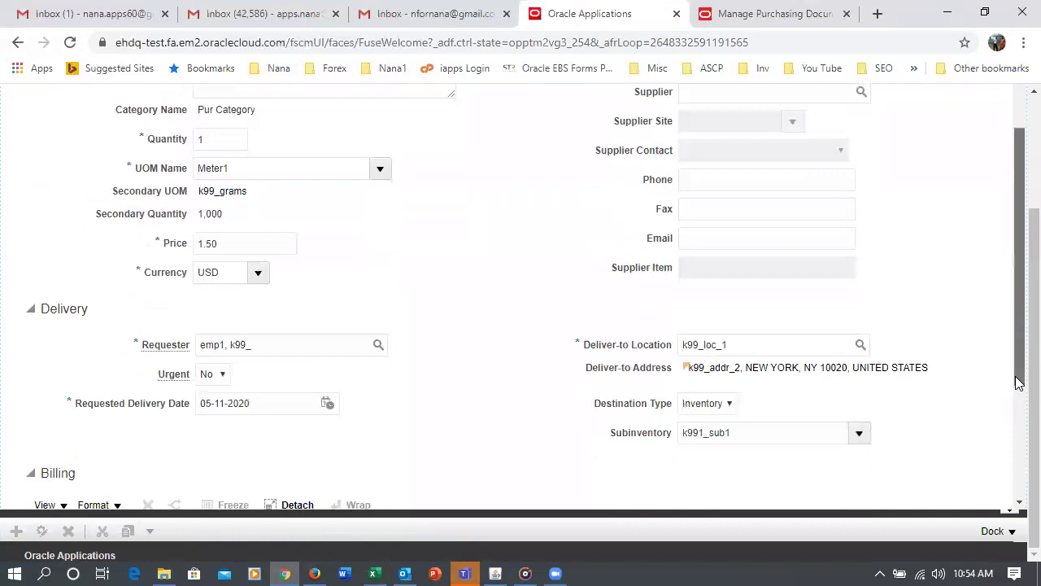
{"action": "left_click", "coordinate": [390, 368]}
{"action": "left_click", "coordinate": [579, 385]}
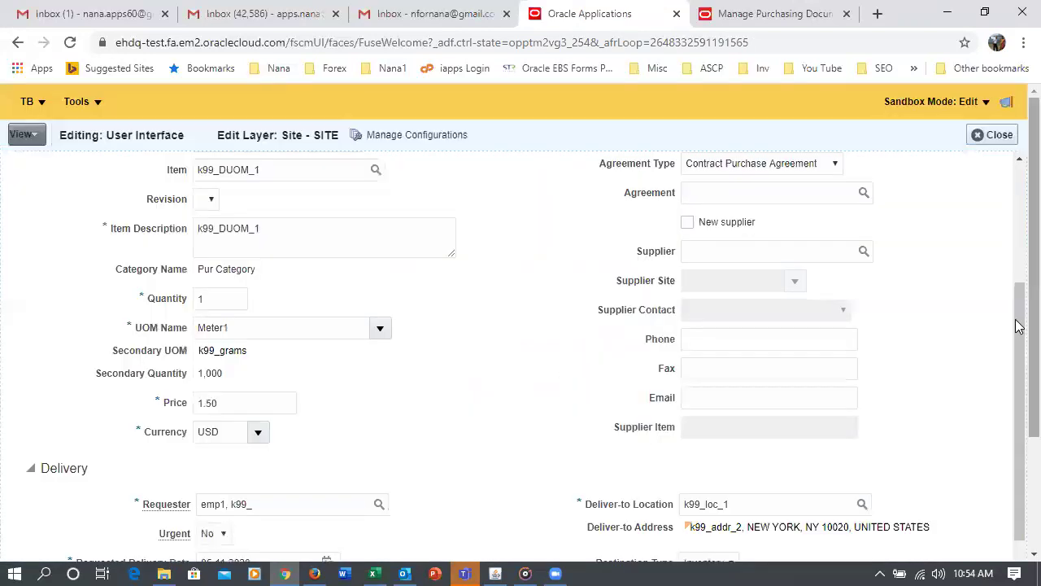
{"action": "left_click_drag", "start_coordinate": [459, 526], "coordinate": [521, 272]}
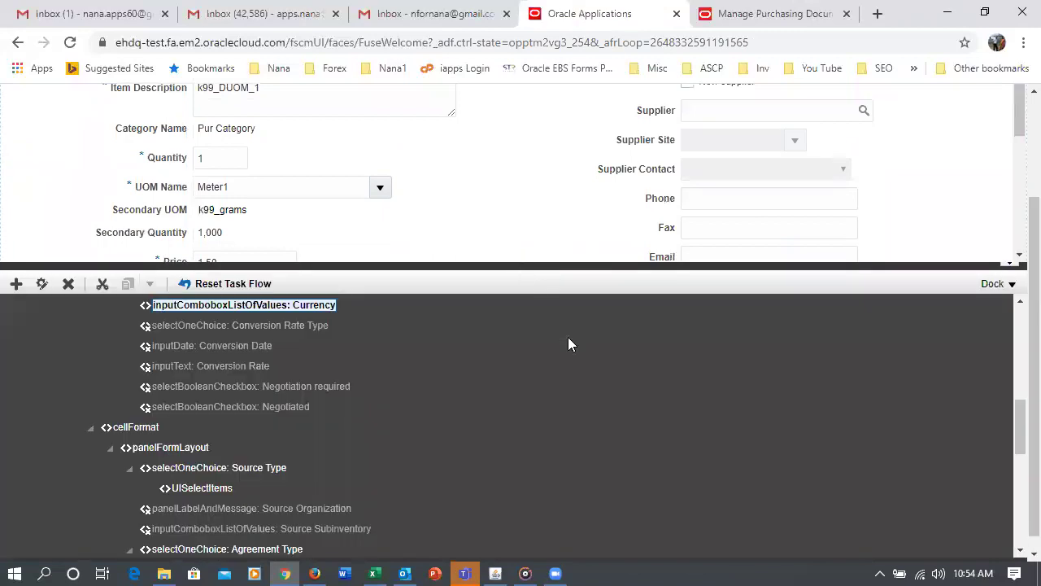
{"action": "left_click", "coordinate": [296, 407]}
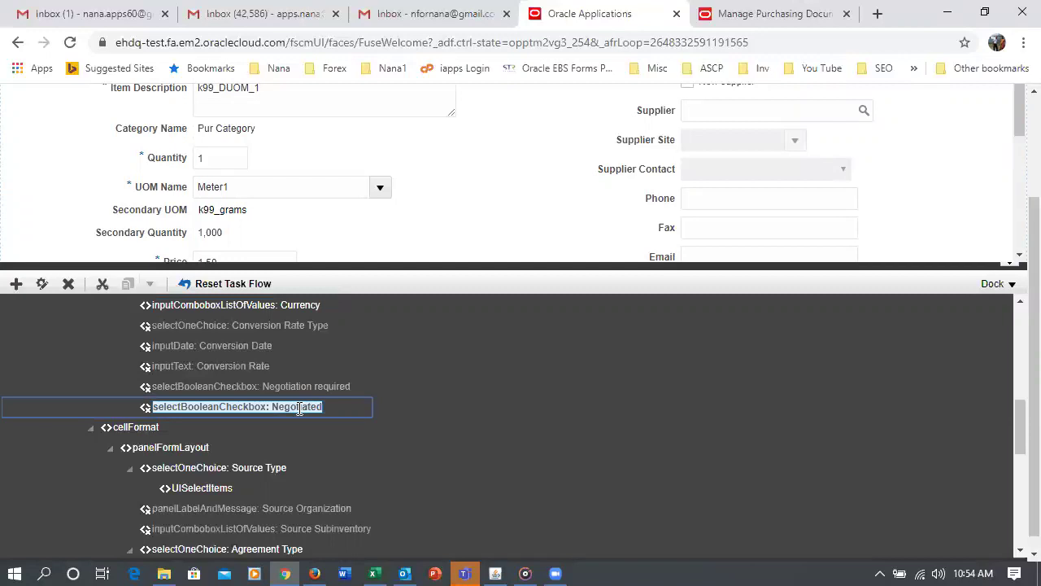
Open the component properties of the Negotiated checkbox and go to its display options
{"action": "left_click", "coordinate": [43, 283]}
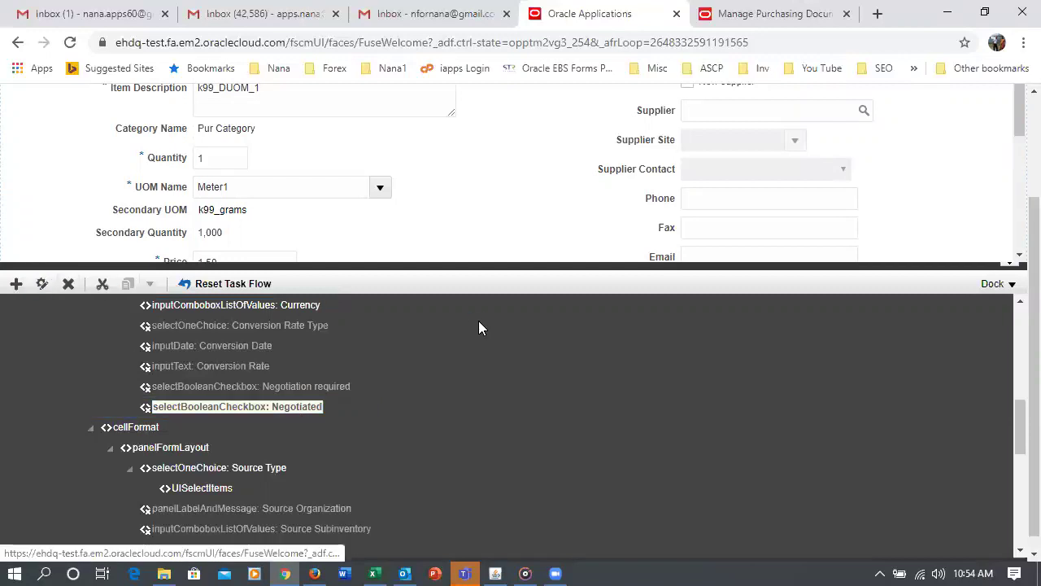
{"action": "scroll", "coordinate": [594, 365], "scroll_direction": "down", "scroll_amount": 3}
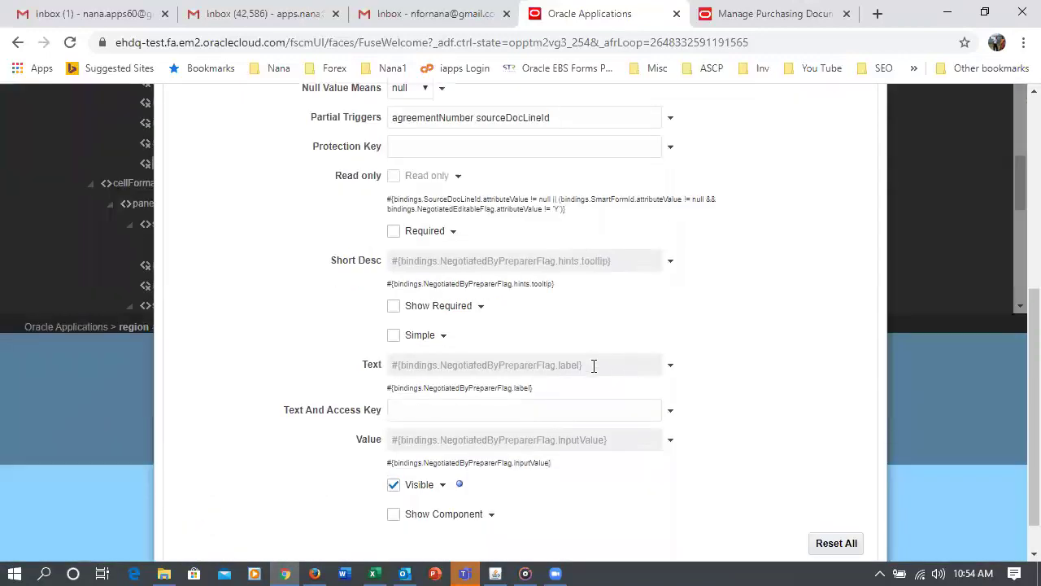
{"action": "scroll", "coordinate": [594, 370], "scroll_direction": "down", "scroll_amount": 1}
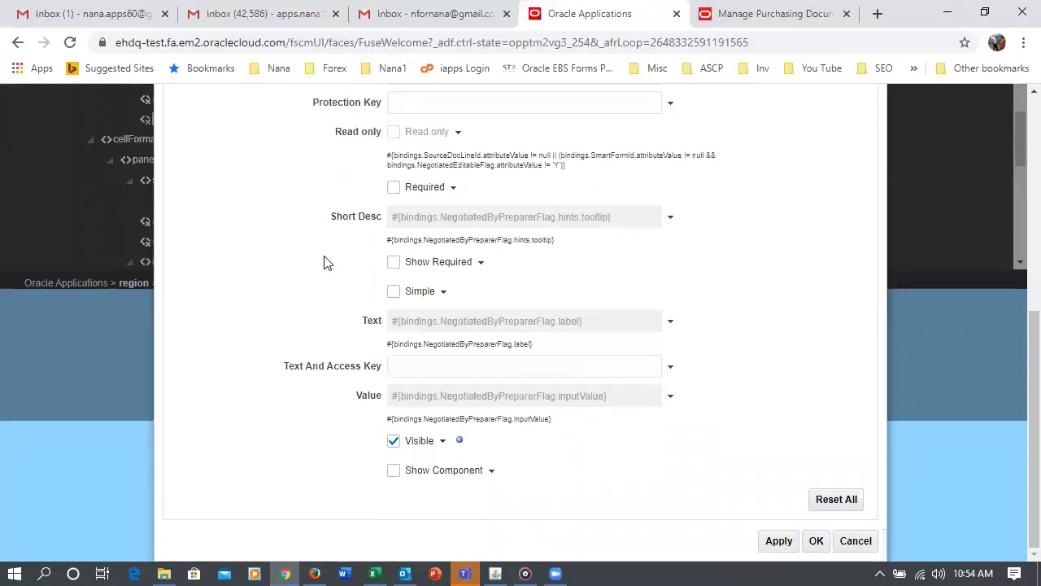
Try enabling Show Required and Required for the Negotiated checkbox
{"action": "left_click", "coordinate": [394, 263]}
{"action": "scroll", "coordinate": [517, 276], "scroll_direction": "up", "scroll_amount": 1}
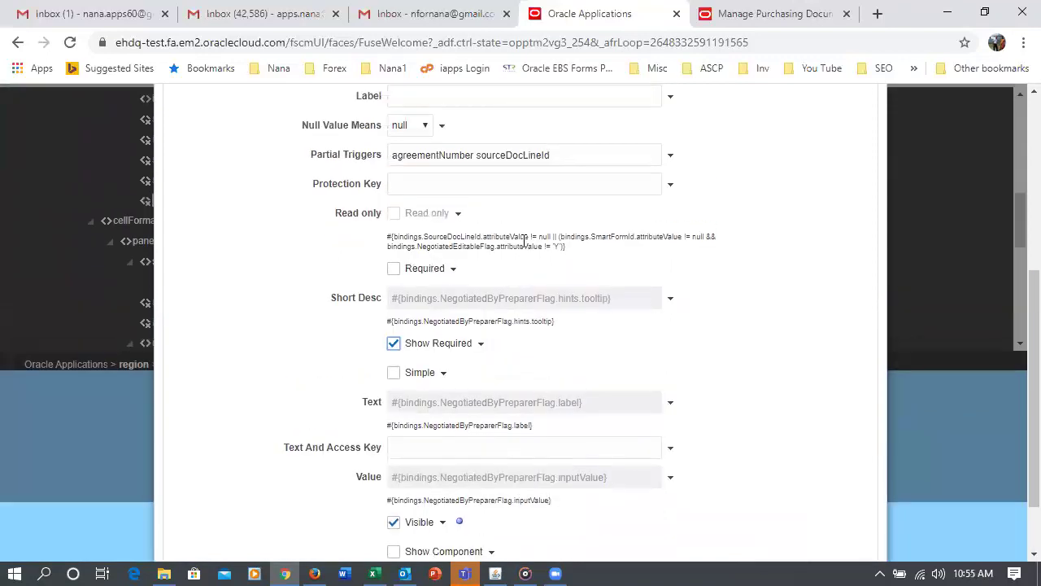
{"action": "left_click", "coordinate": [394, 270]}
{"action": "scroll", "coordinate": [535, 297], "scroll_direction": "up", "scroll_amount": 2}
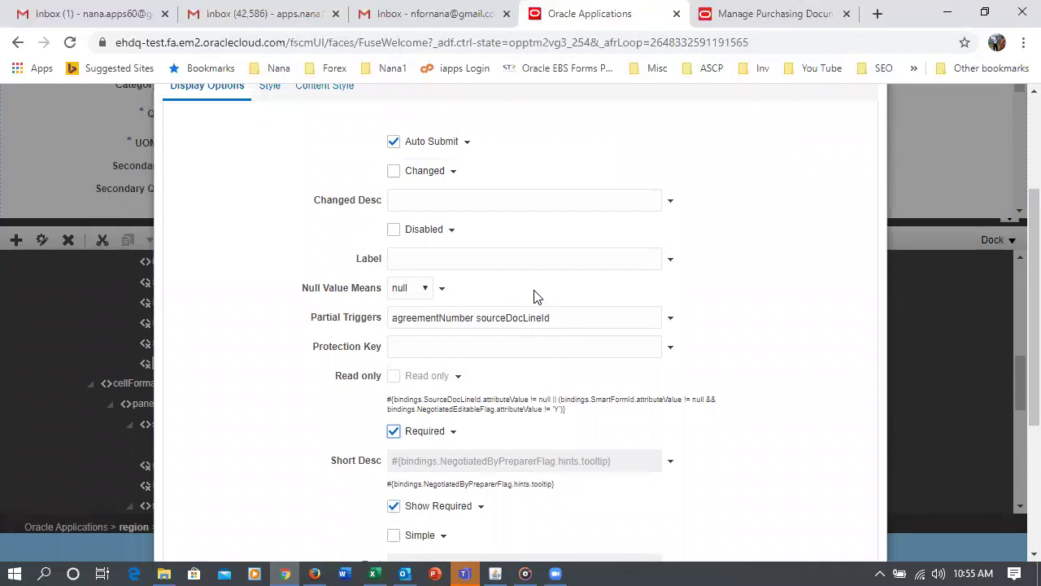
{"action": "scroll", "coordinate": [535, 296], "scroll_direction": "down", "scroll_amount": 3}
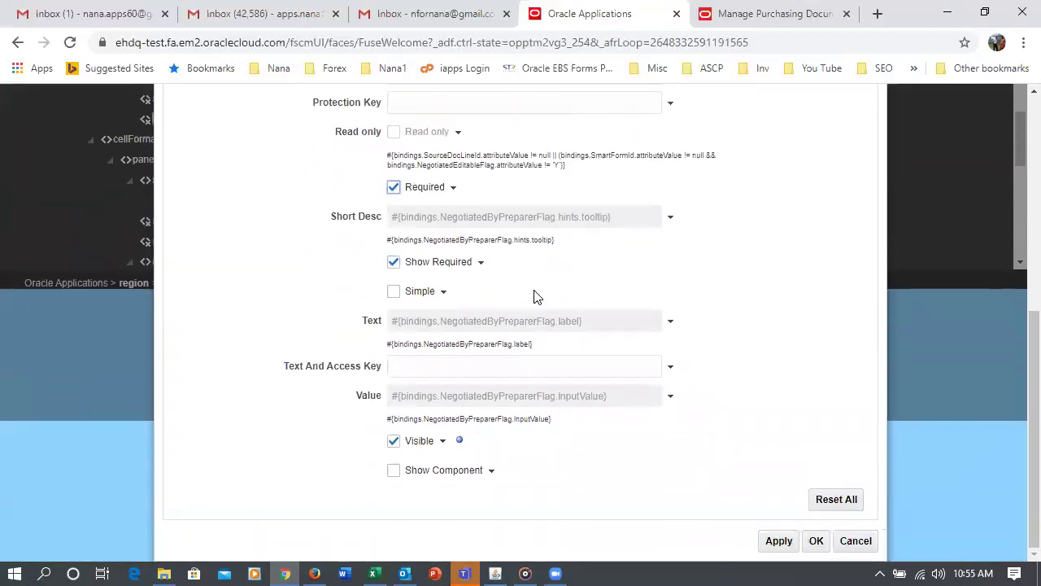
Enable Show Component for the Negotiated checkbox, clear Show Required and Required, apply the properties and close the dialog
{"action": "left_click", "coordinate": [394, 470]}
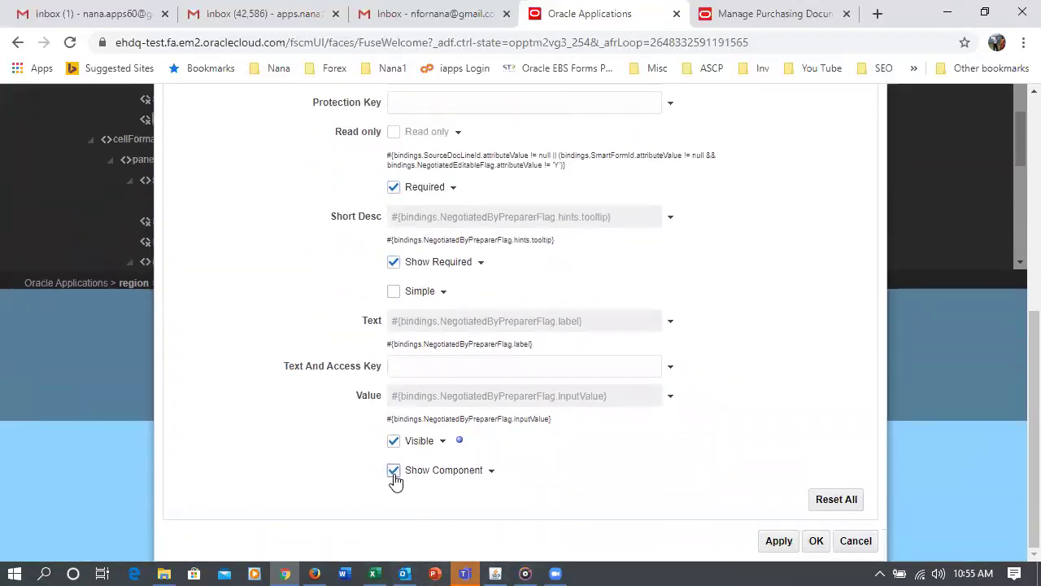
{"action": "left_click", "coordinate": [395, 263]}
{"action": "left_click", "coordinate": [395, 188]}
{"action": "left_click", "coordinate": [777, 543]}
{"action": "left_click", "coordinate": [817, 547]}
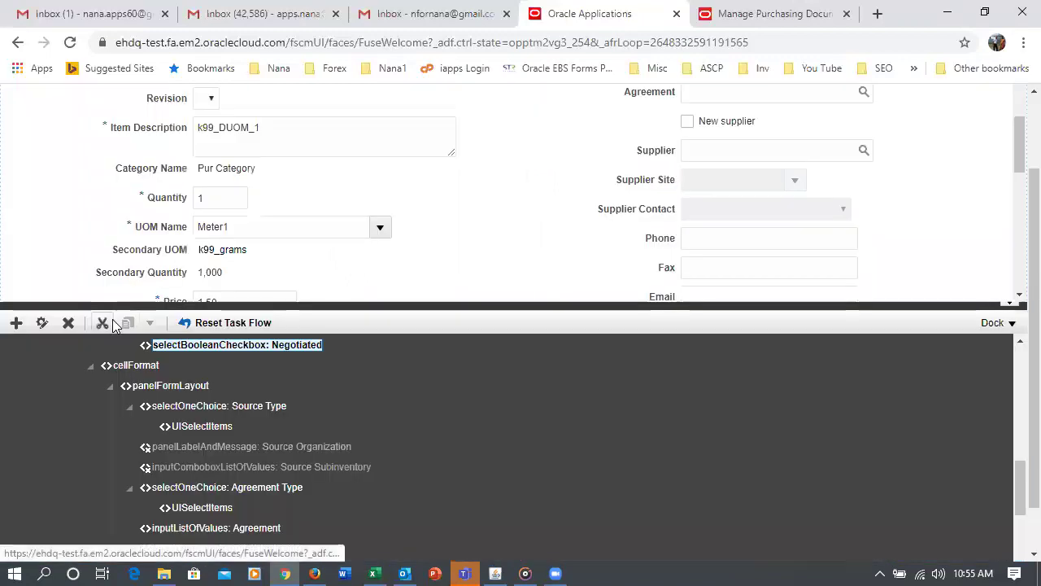
Check the Negotiated checkbox below Currency in the page preview, close Page Composer and review the requisition line form
{"action": "scroll", "coordinate": [349, 271], "scroll_direction": "down", "scroll_amount": 2}
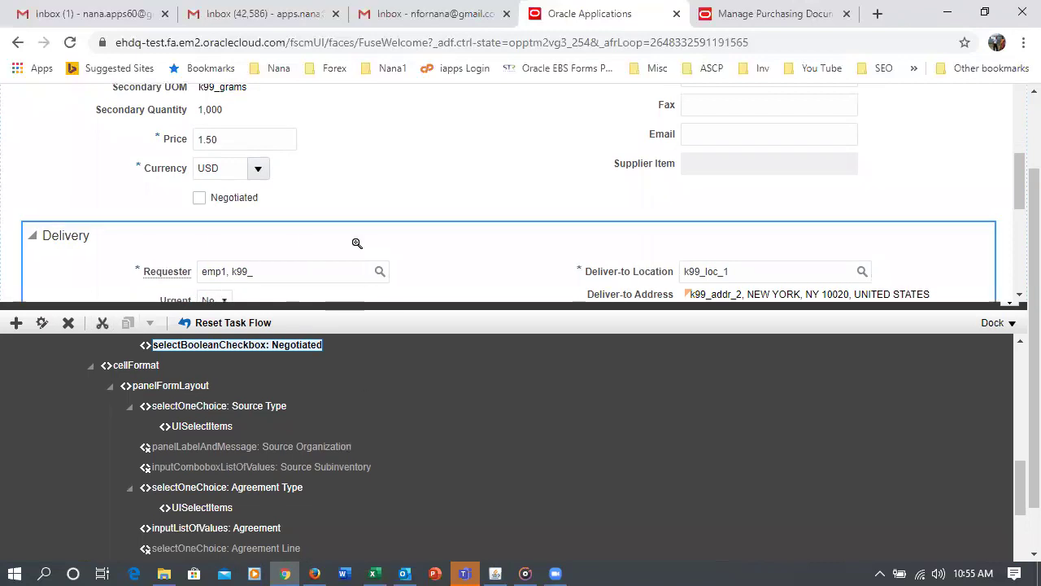
{"action": "scroll", "coordinate": [456, 195], "scroll_direction": "up", "scroll_amount": 2}
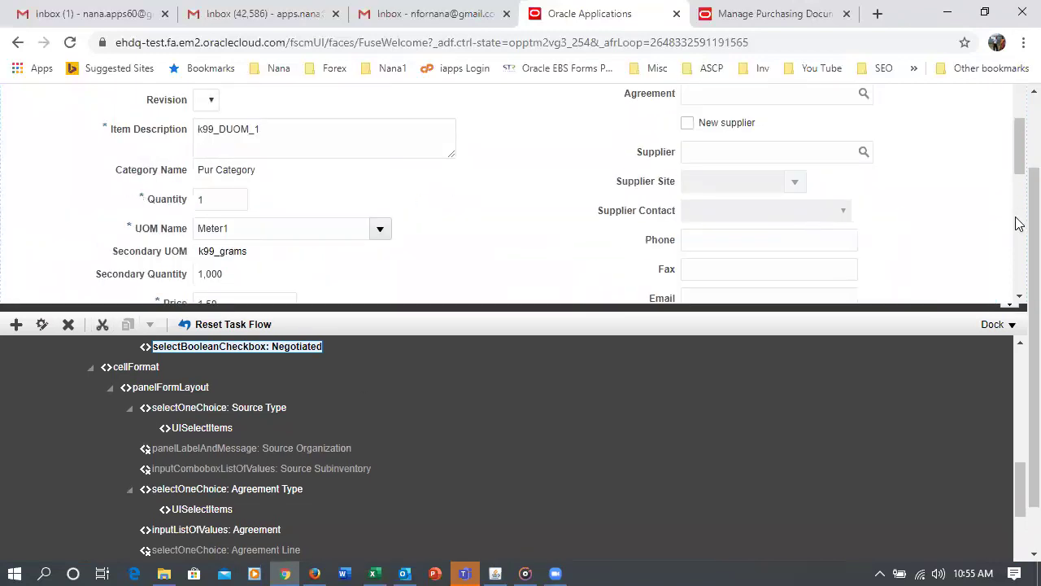
{"action": "scroll", "coordinate": [1017, 223], "scroll_direction": "up", "scroll_amount": 2}
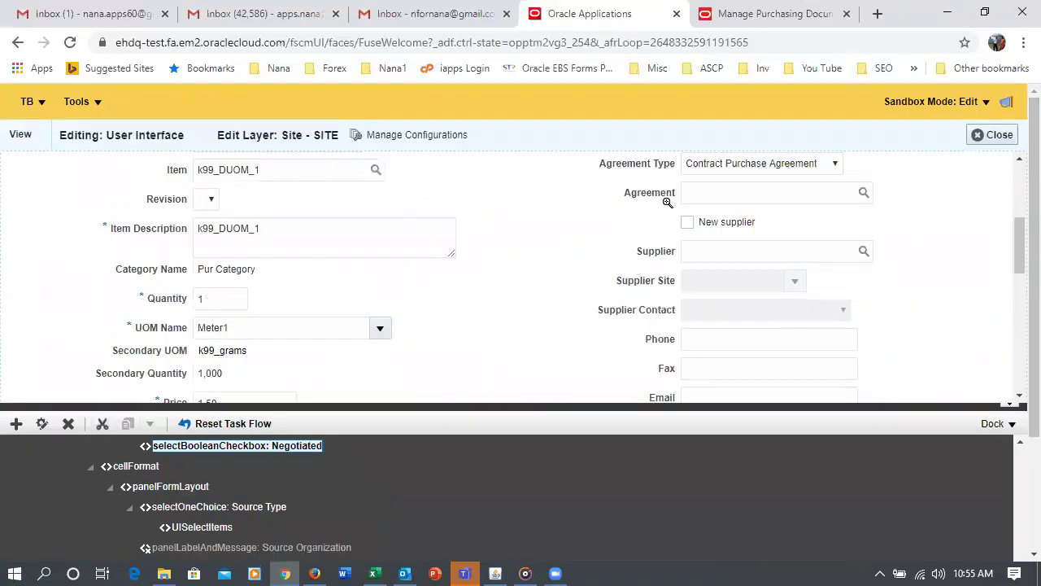
{"action": "left_click", "coordinate": [1005, 136]}
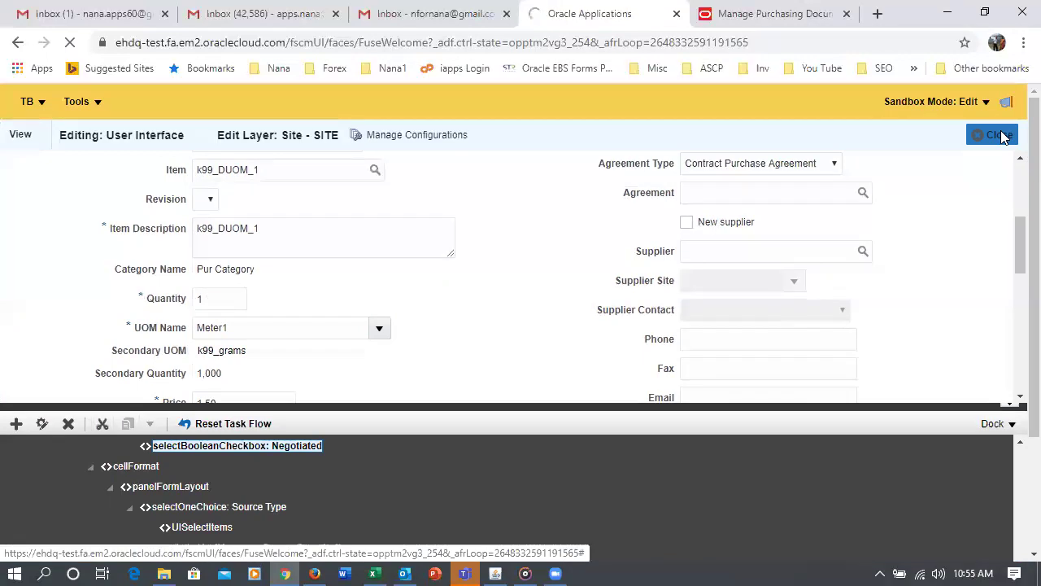
{"action": "scroll", "coordinate": [633, 324], "scroll_direction": "down", "scroll_amount": 3}
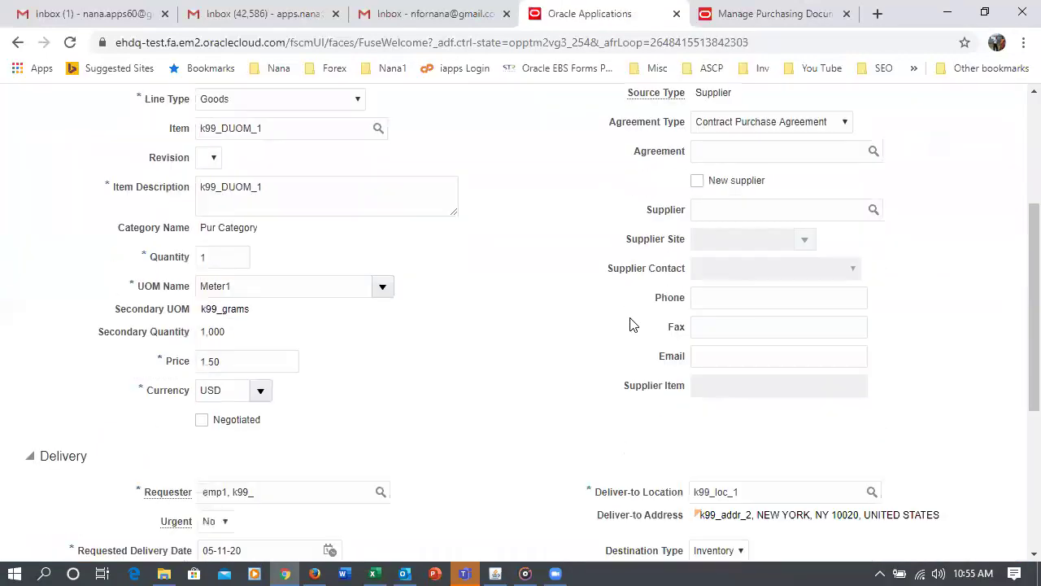
{"action": "scroll", "coordinate": [416, 399], "scroll_direction": "up", "scroll_amount": 3}
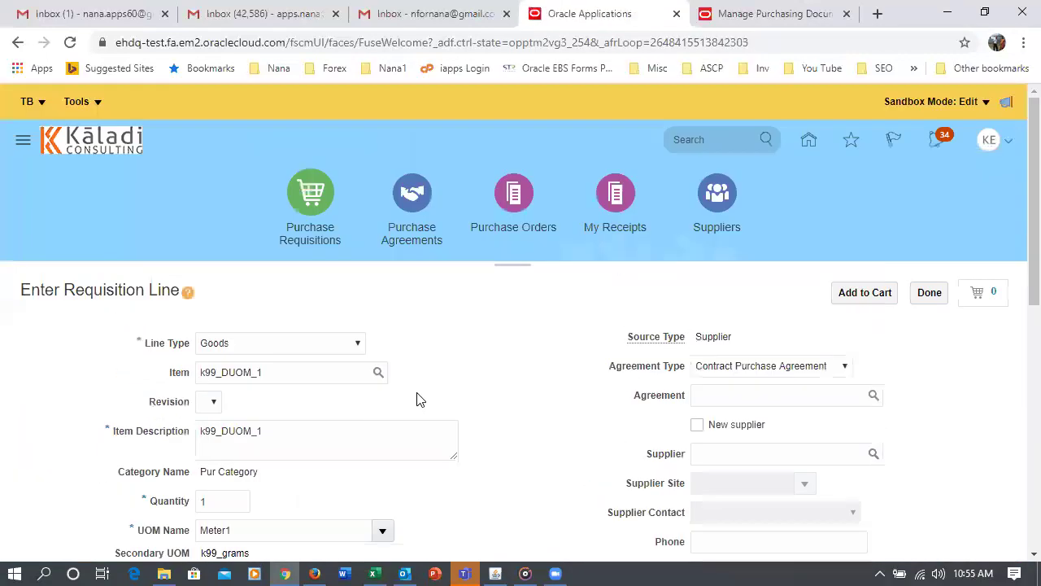
Publish the TB sandbox from its detail page and look over the list of available sandboxes
{"action": "left_click", "coordinate": [31, 101]}
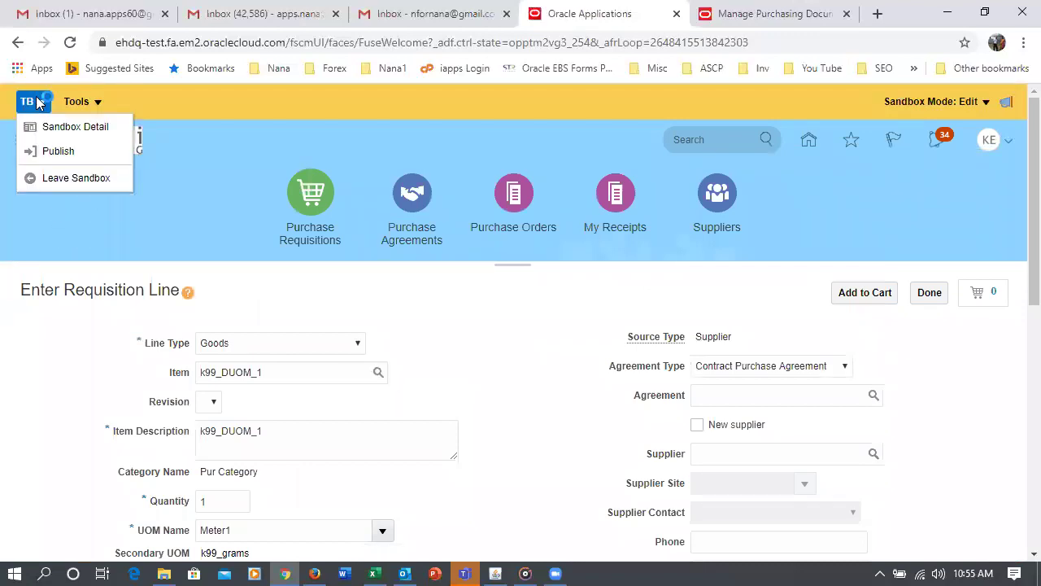
{"action": "left_click", "coordinate": [53, 151]}
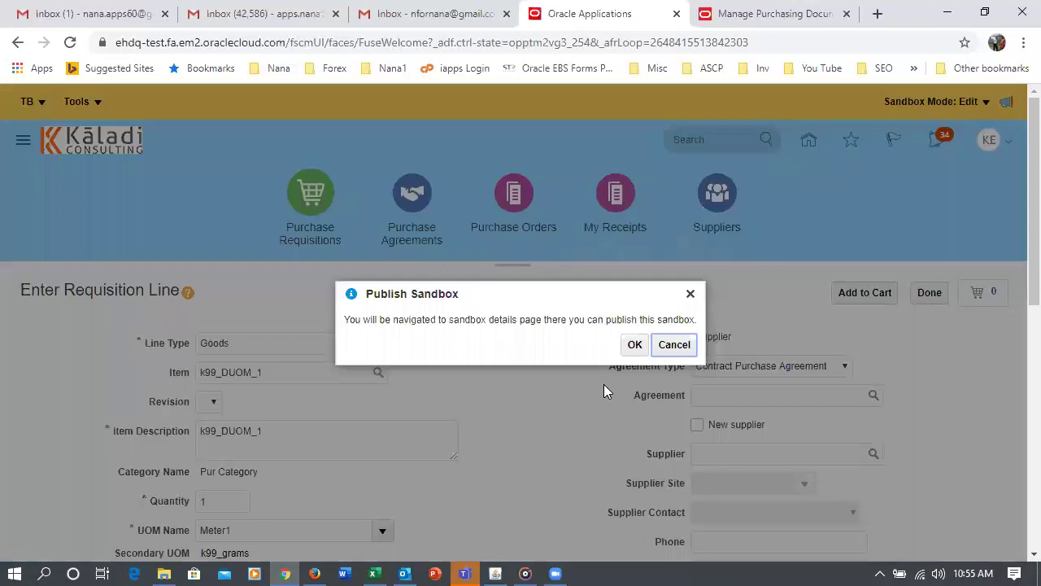
{"action": "left_click", "coordinate": [631, 350]}
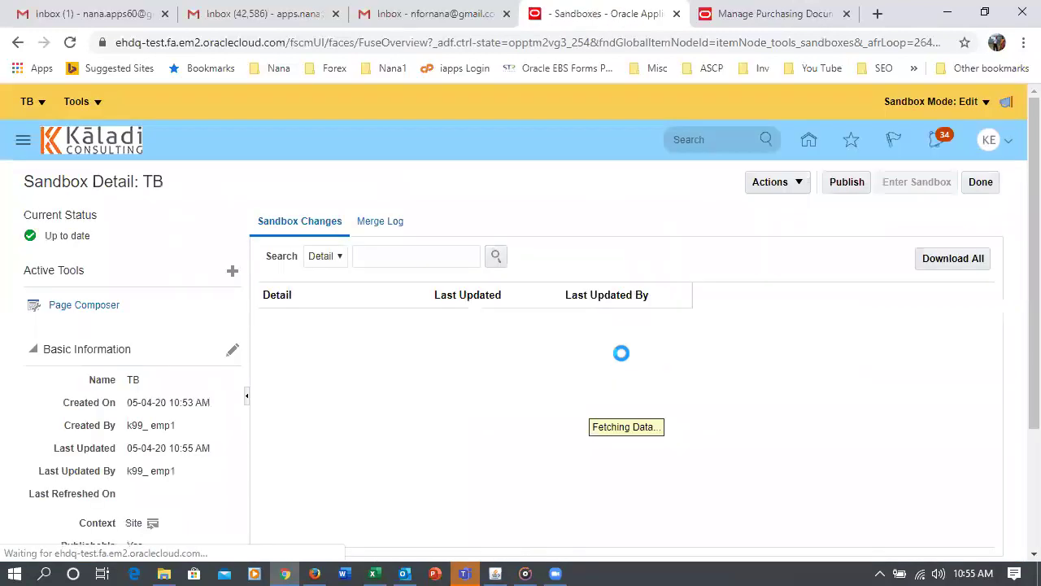
{"action": "left_click", "coordinate": [846, 183]}
{"action": "left_click", "coordinate": [726, 345]}
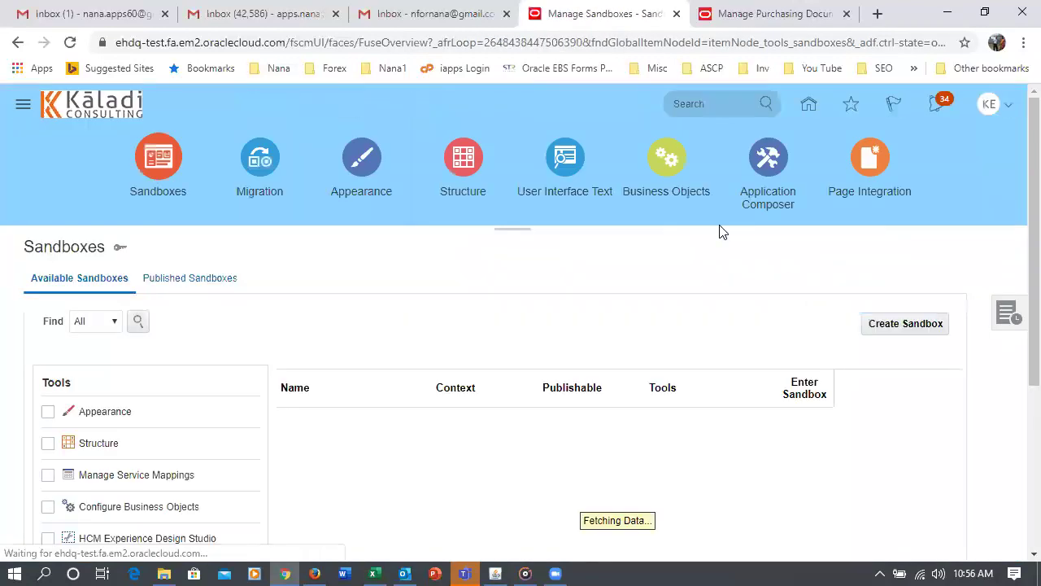
{"action": "scroll", "coordinate": [719, 235], "scroll_direction": "down", "scroll_amount": 4}
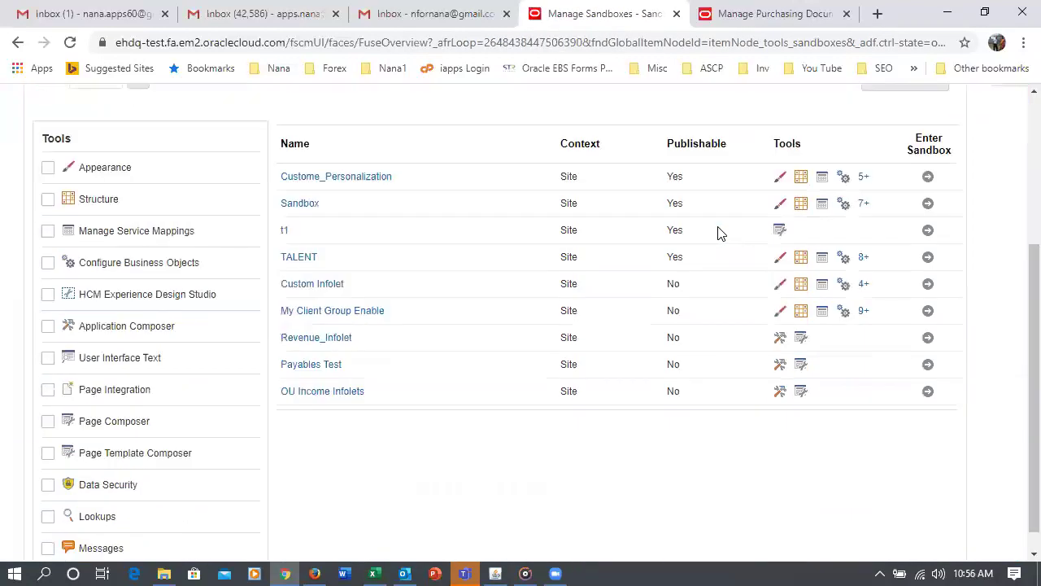
{"action": "scroll", "coordinate": [719, 238], "scroll_direction": "up", "scroll_amount": 4}
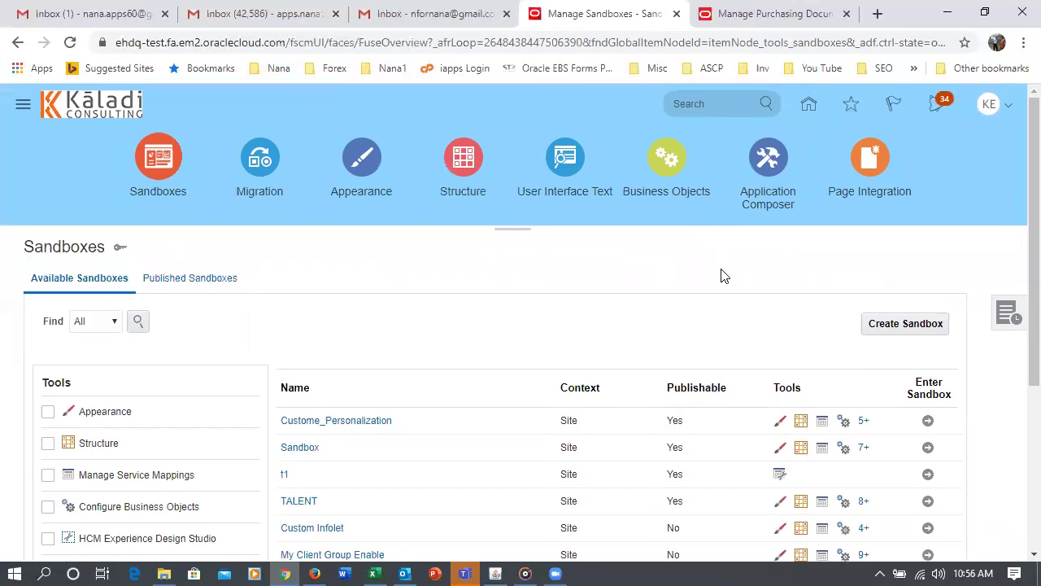
Return to the home page, open the Enter Requisition Line form under Purchase Requisitions and check for the Negotiated checkbox
{"action": "left_click", "coordinate": [809, 103]}
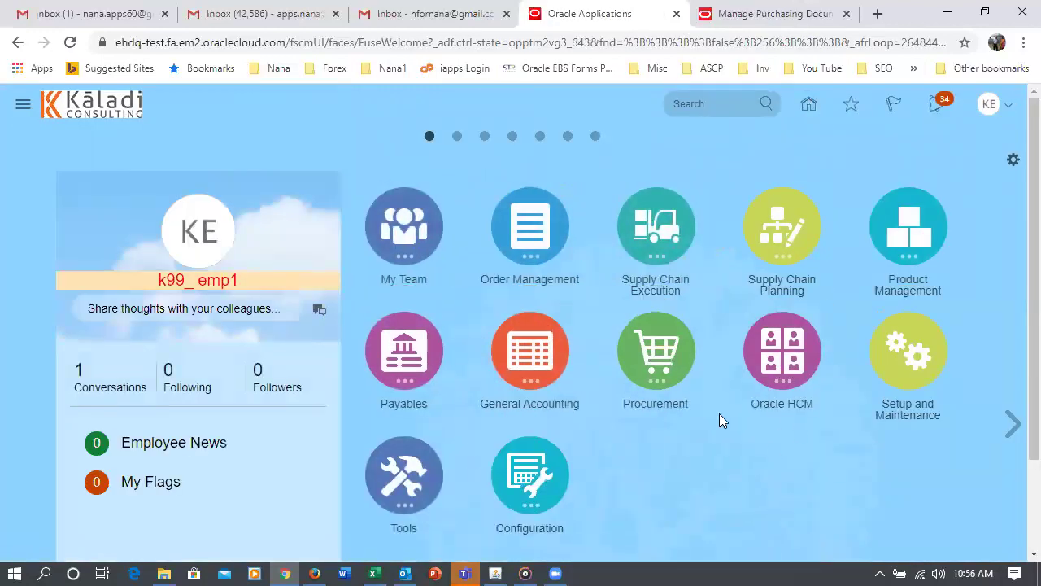
{"action": "left_click", "coordinate": [657, 348]}
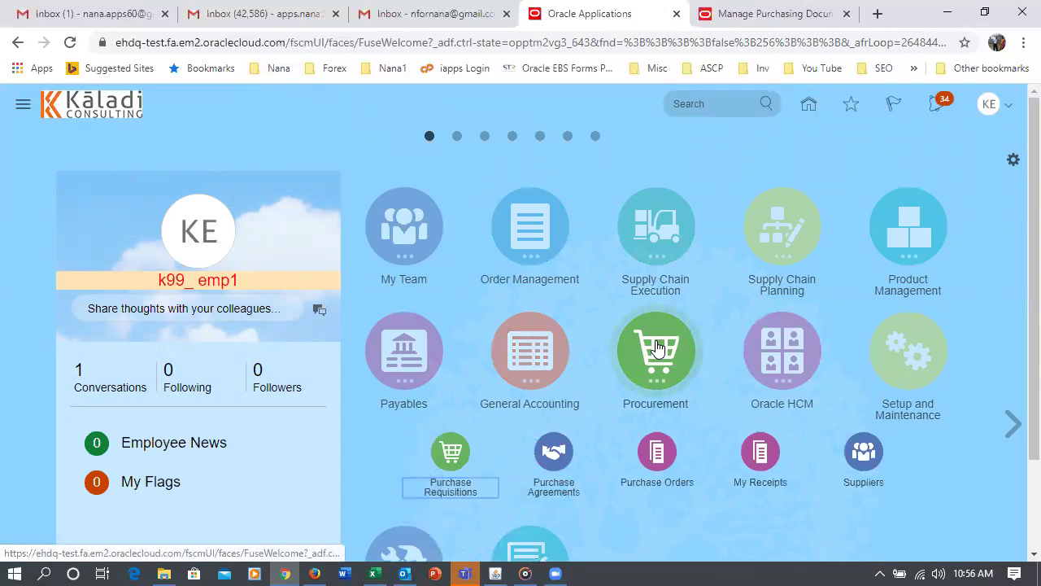
{"action": "left_click", "coordinate": [447, 451]}
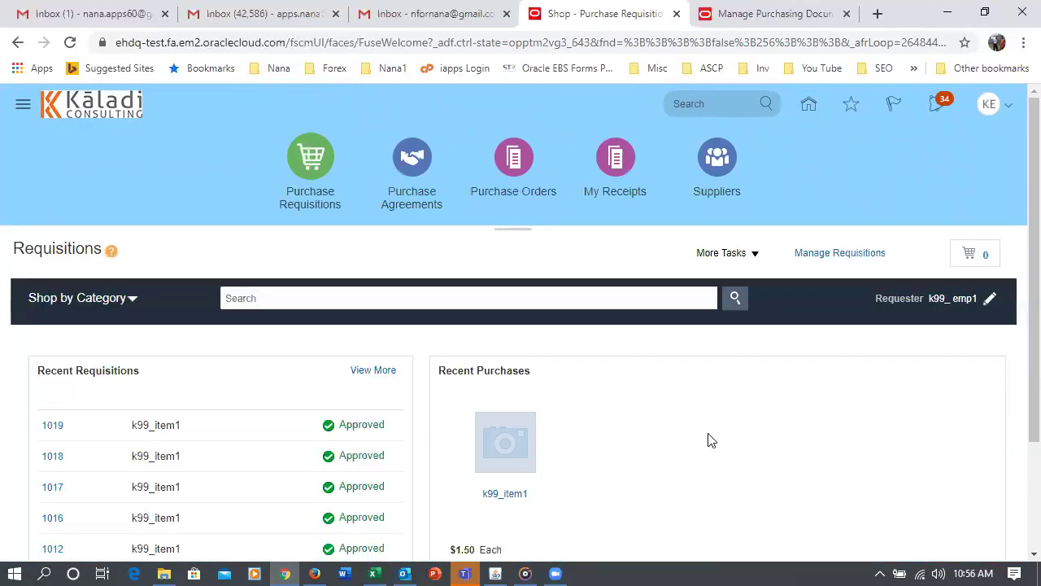
{"action": "left_click", "coordinate": [727, 252]}
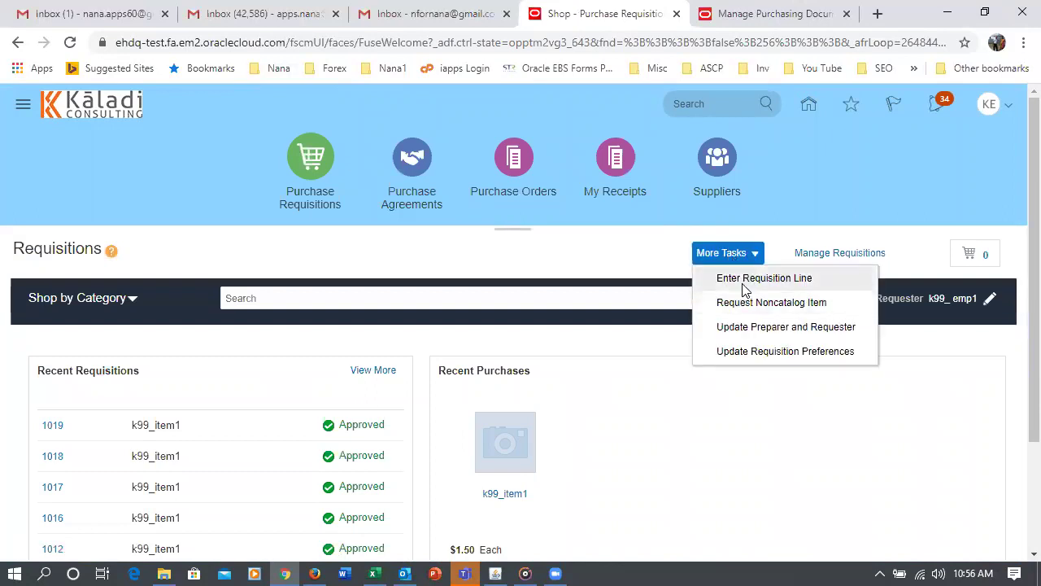
{"action": "left_click", "coordinate": [740, 279]}
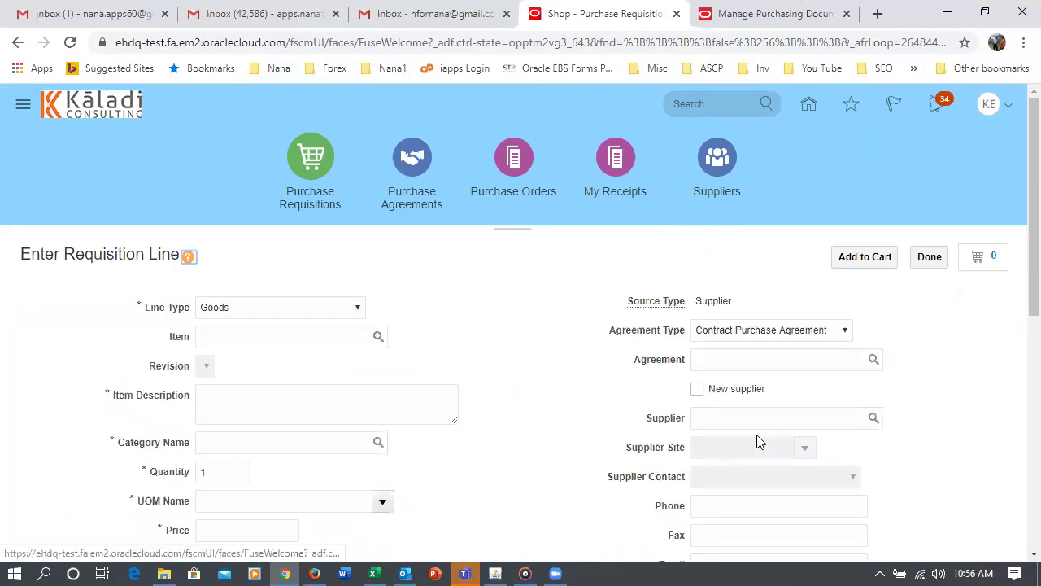
{"action": "scroll", "coordinate": [756, 441], "scroll_direction": "down", "scroll_amount": 3}
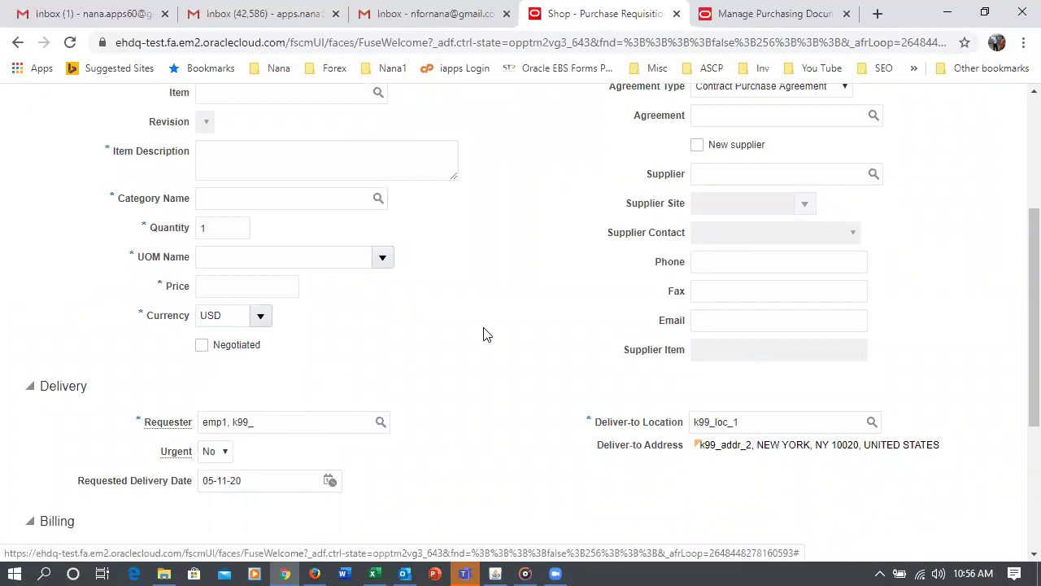
{"action": "scroll", "coordinate": [483, 334], "scroll_direction": "up", "scroll_amount": 3}
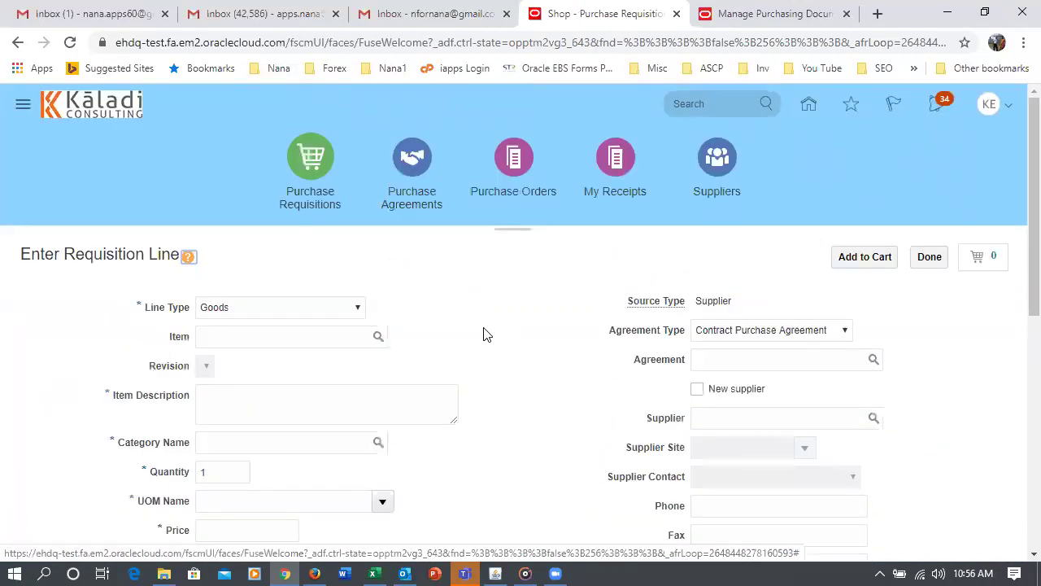